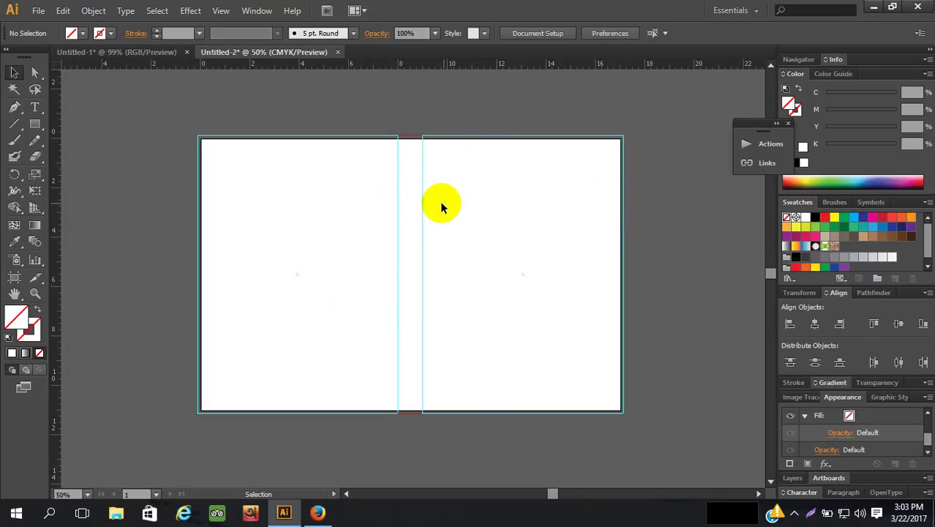
Fill the cover rectangle with the first blue gradient from the Sky gradient library, and move the collapsed library clear of the artwork
click(619, 211)
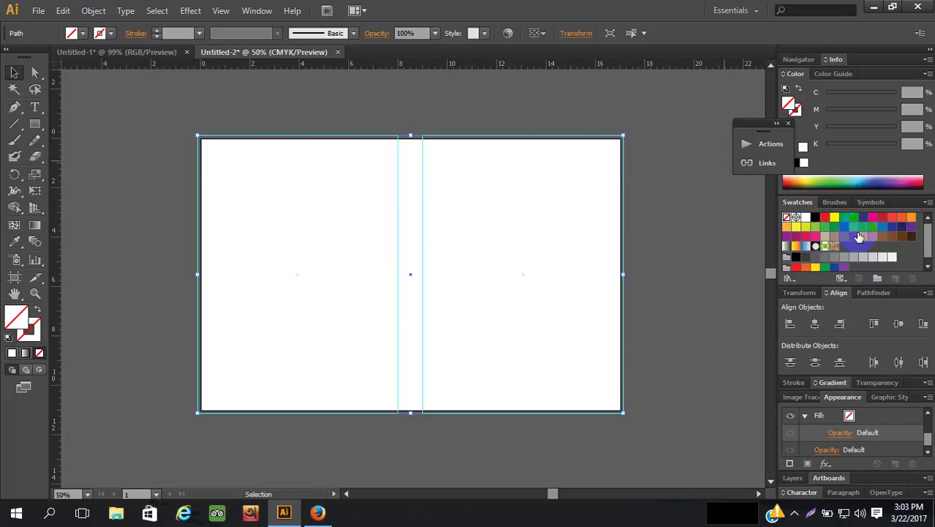
click(789, 278)
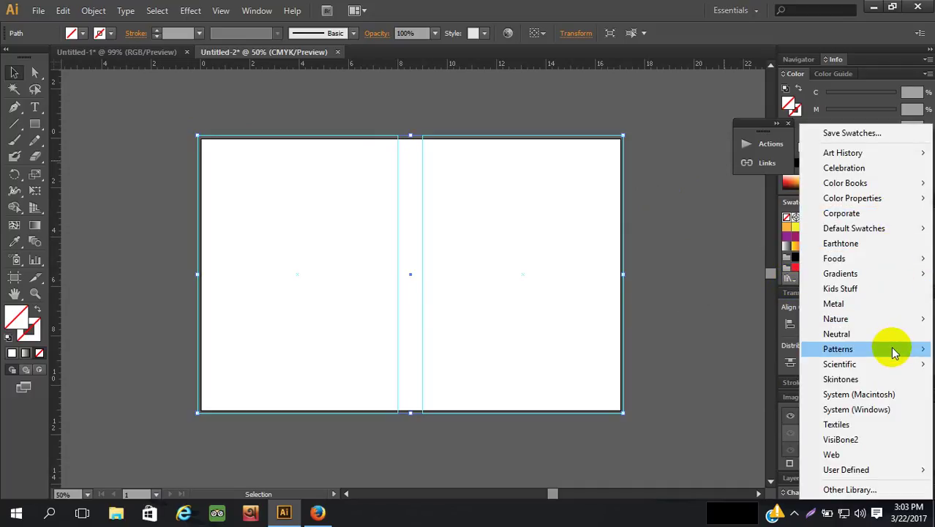
mouse_move(893, 366)
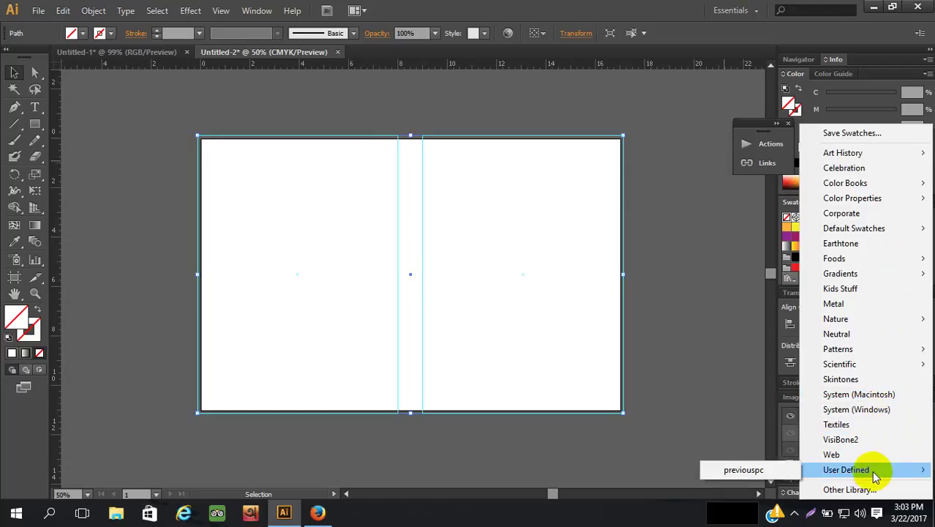
mouse_move(885, 272)
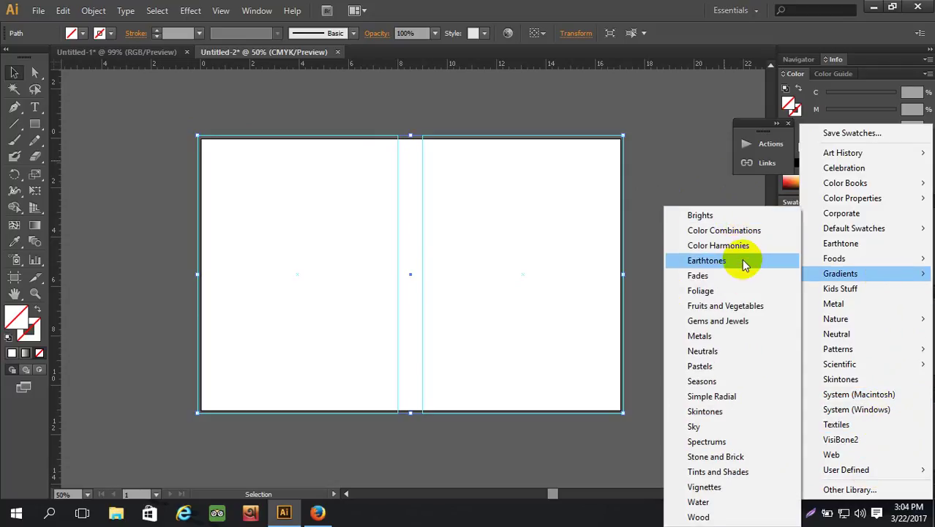
click(735, 427)
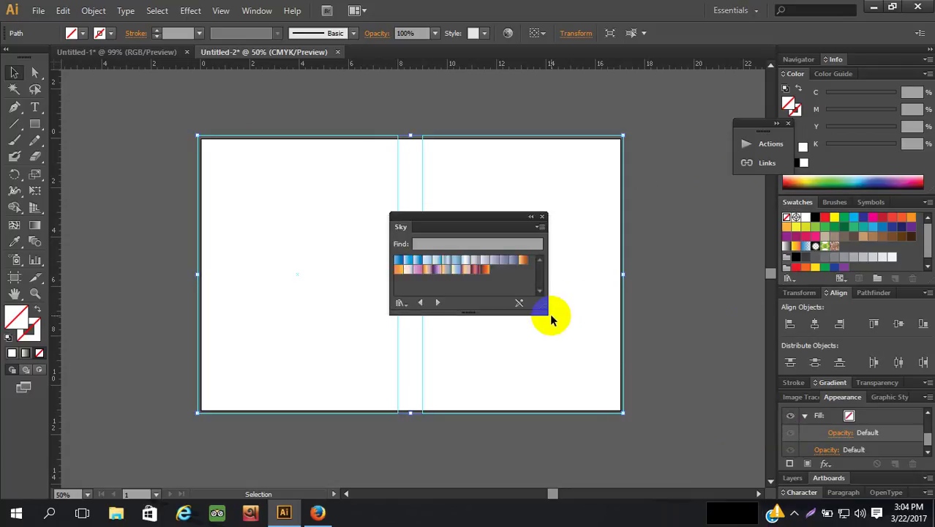
click(401, 262)
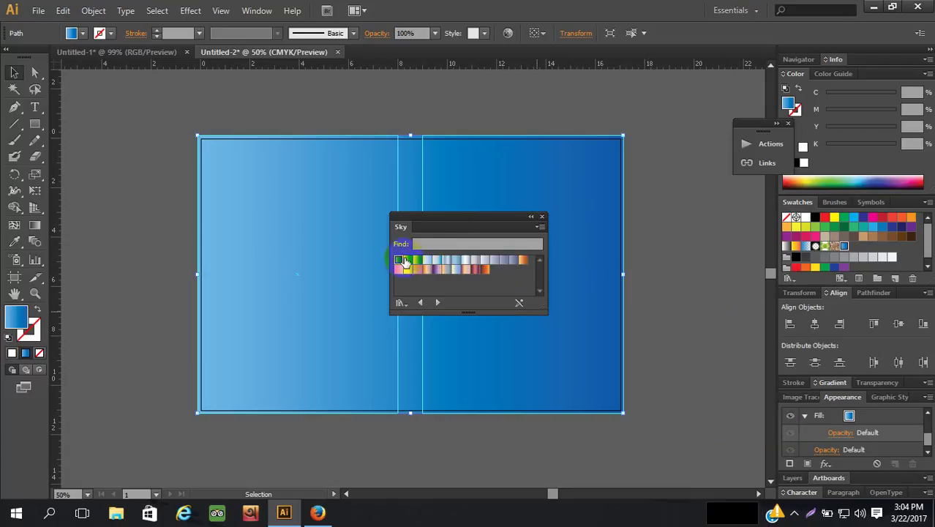
drag(449, 216, 707, 170)
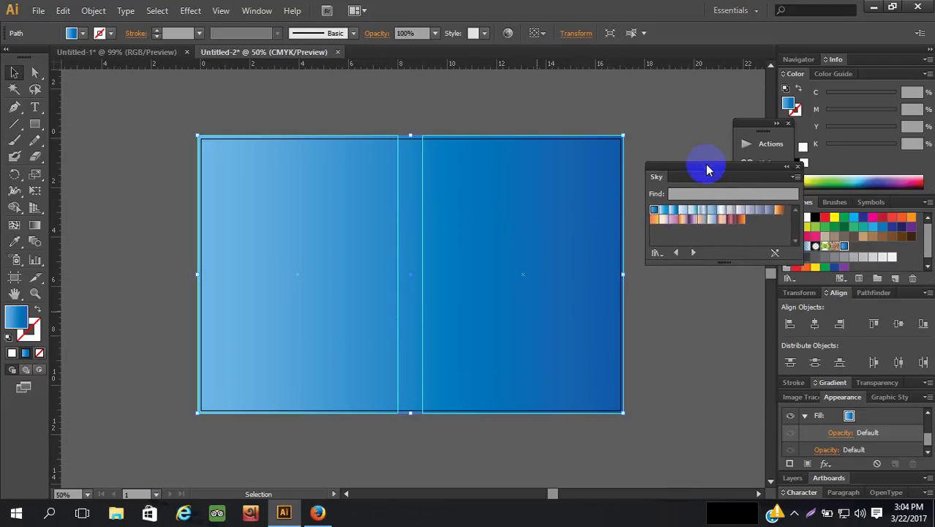
click(786, 169)
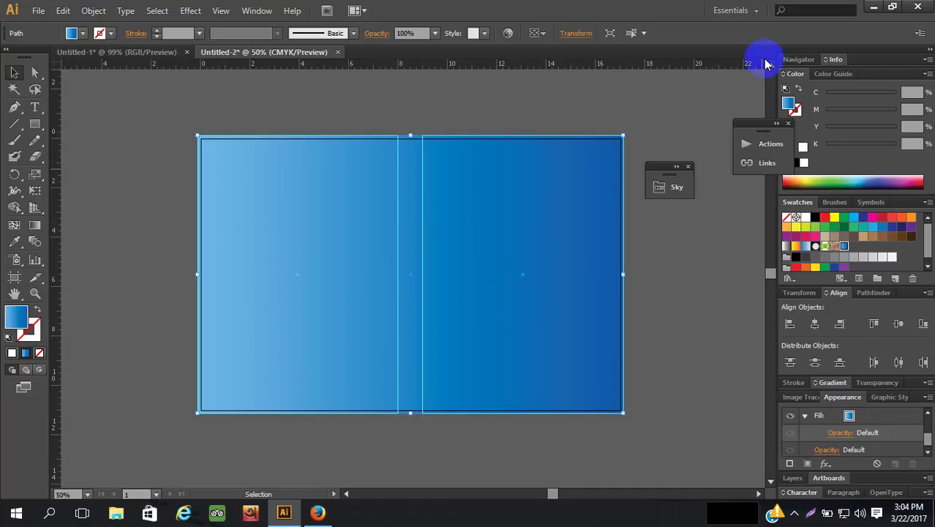
Show the gradient settings and reverse the cover fill's gradient so its dark blue end starts on the back cover
click(261, 19)
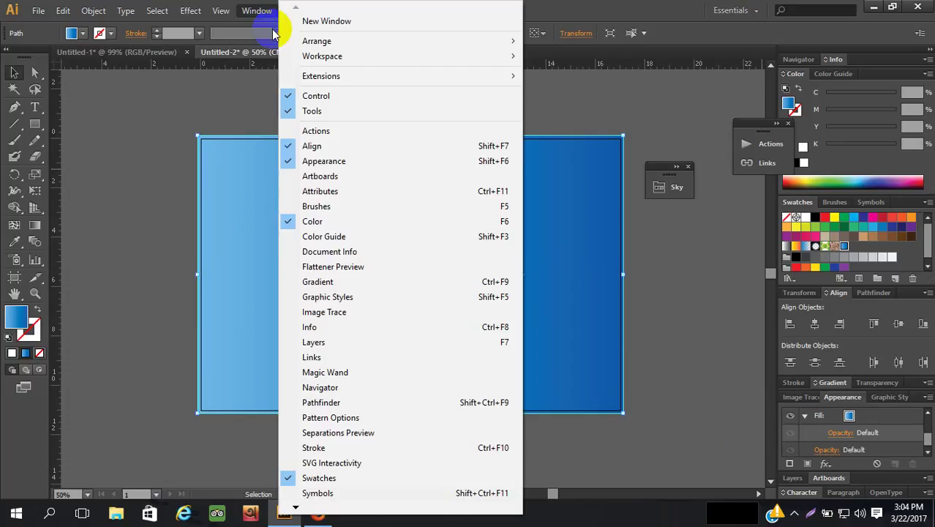
click(360, 279)
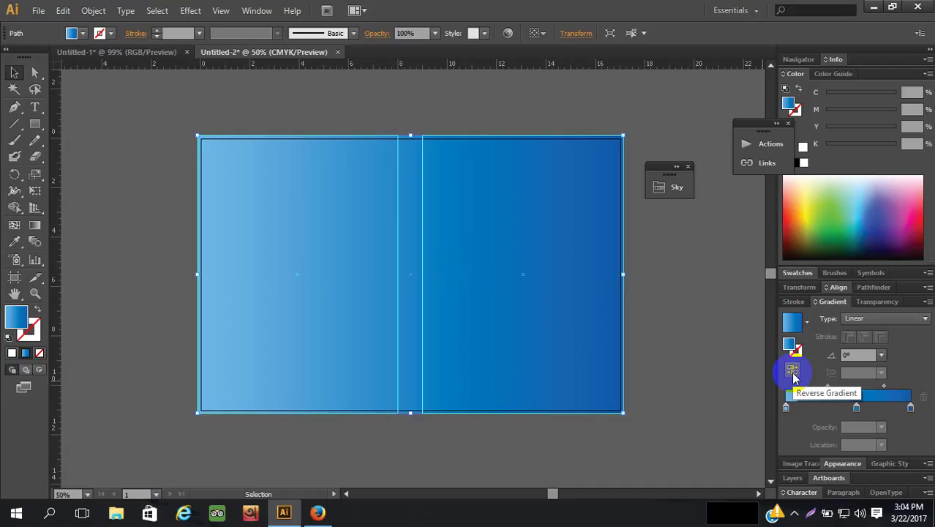
click(793, 372)
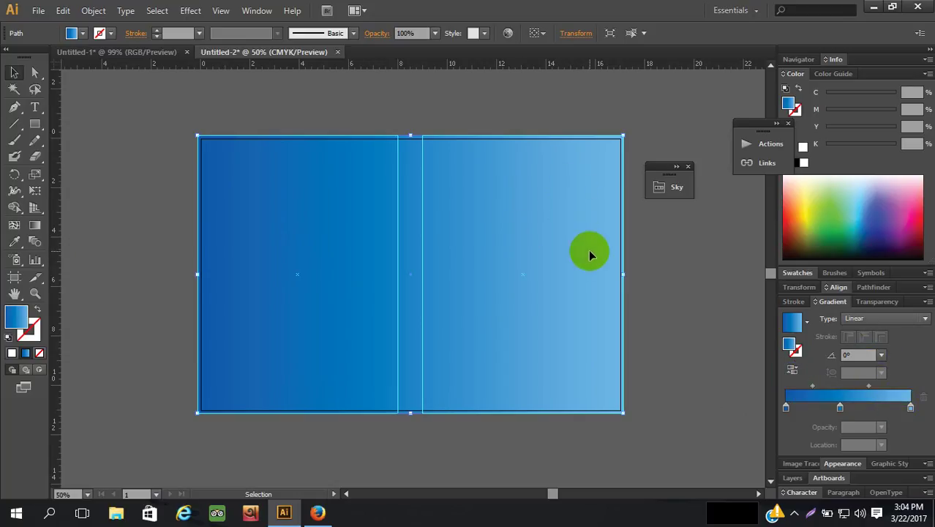
Try gradient angles of -90°, 90°, 180° and 60° on the cover fill
click(853, 356)
click(881, 355)
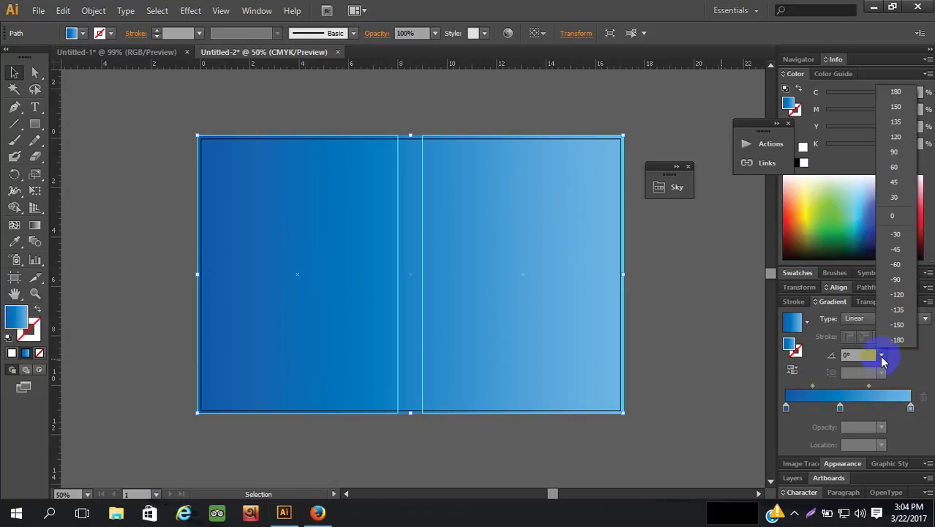
click(897, 279)
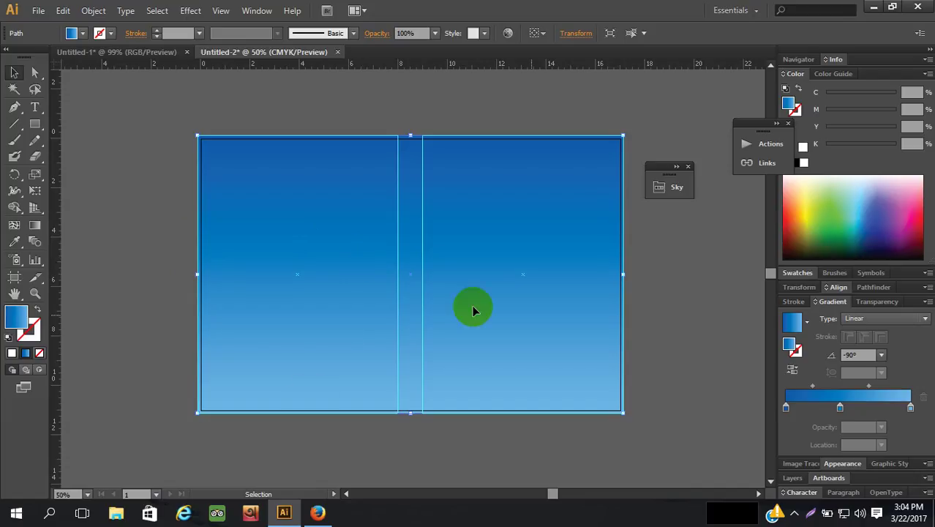
click(862, 356)
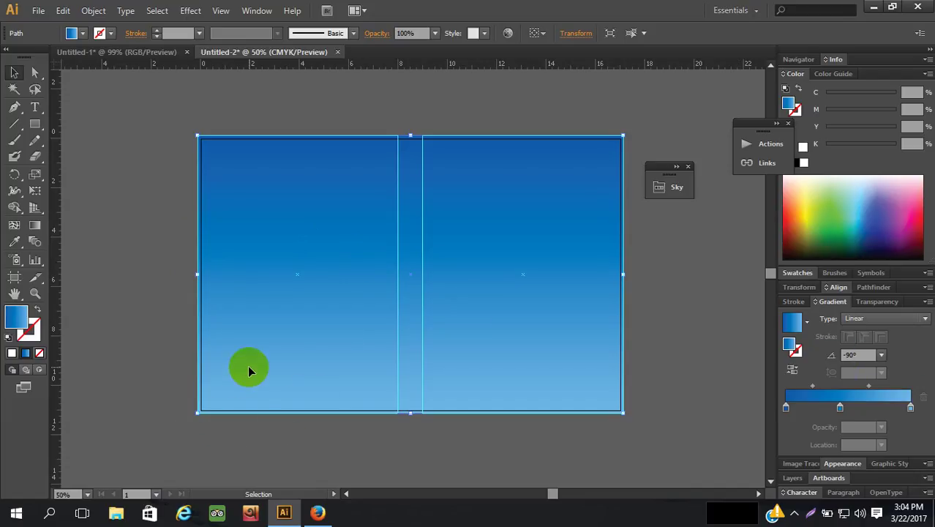
click(882, 355)
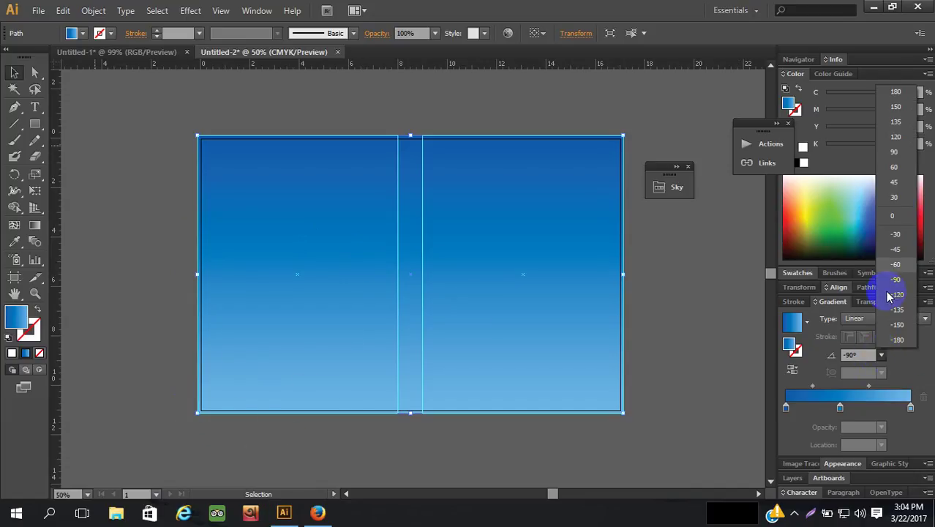
click(896, 152)
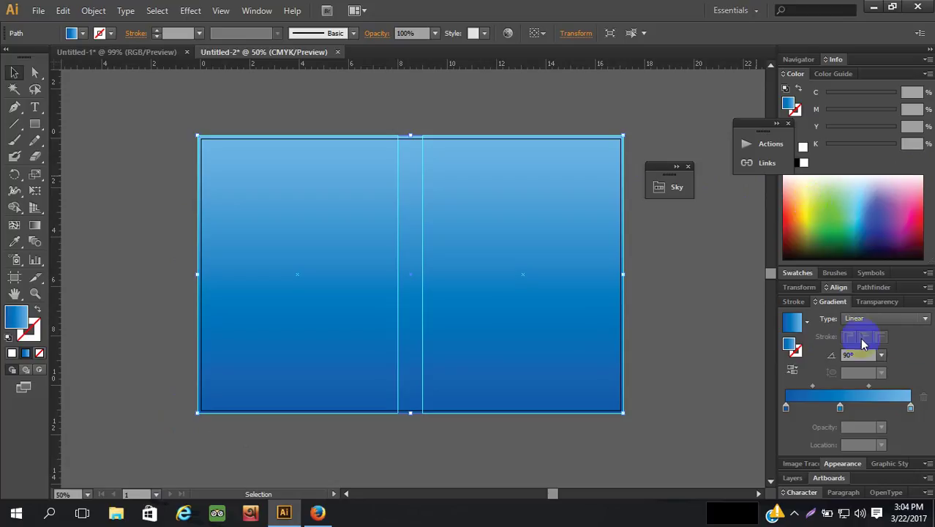
click(882, 356)
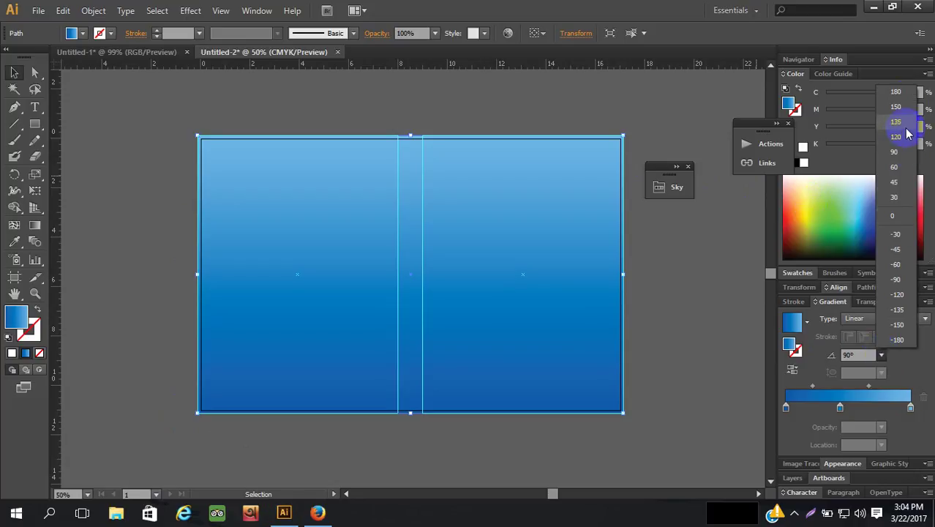
click(896, 92)
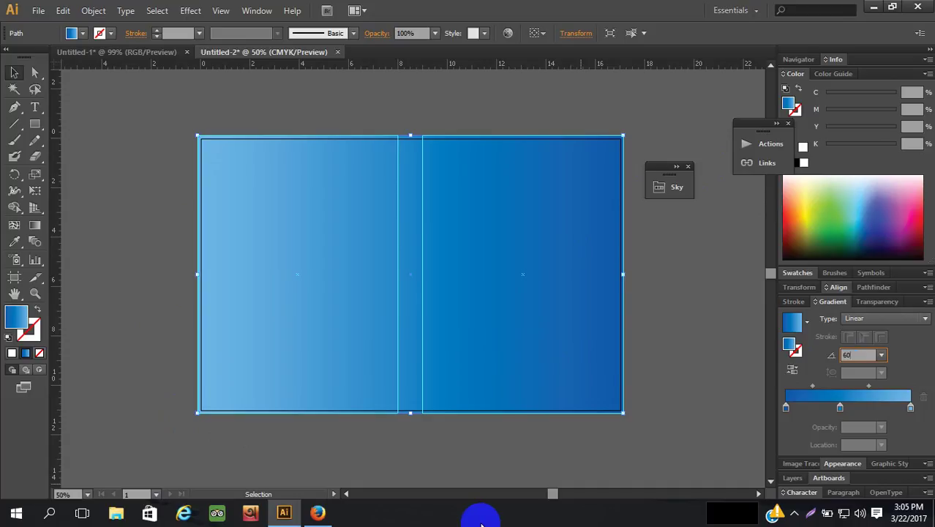
text(60)
key(Return)
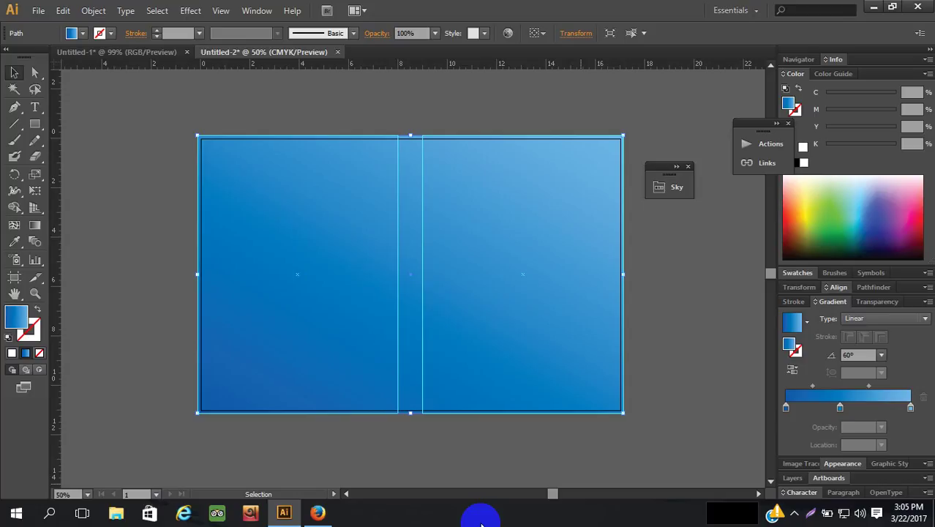
Set the cover fill's gradient angle to 0° and deselect the rectangle
click(883, 356)
click(893, 215)
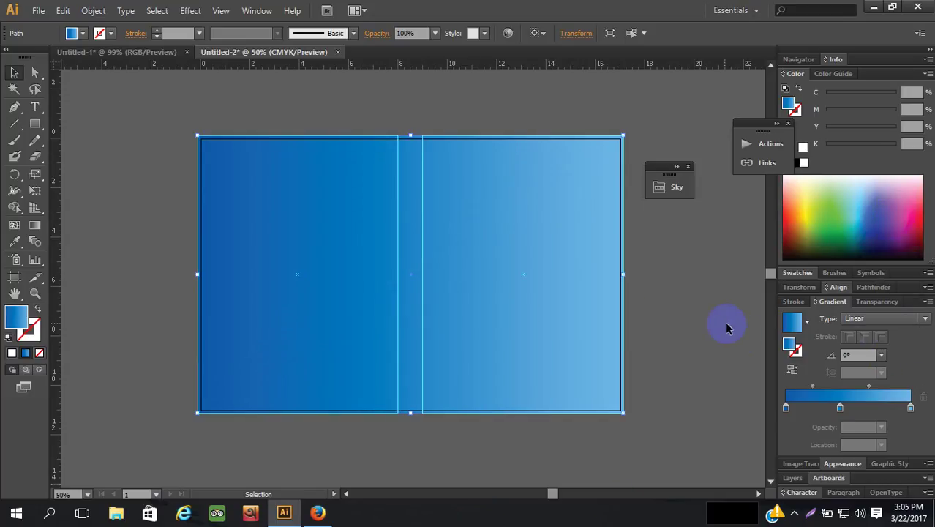
click(664, 313)
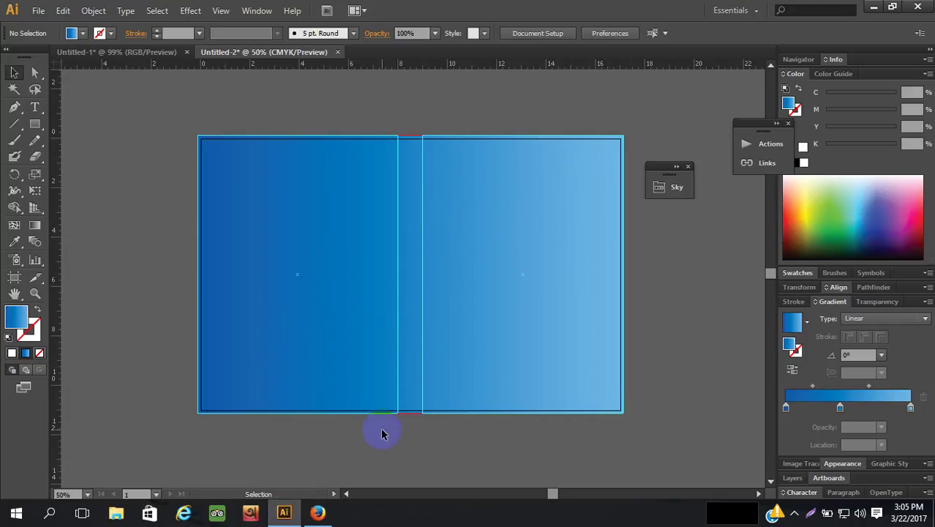
Switch to Firefox to compare the reference book cover's layout with the Illustrator artwork, and minimize both windows
click(317, 512)
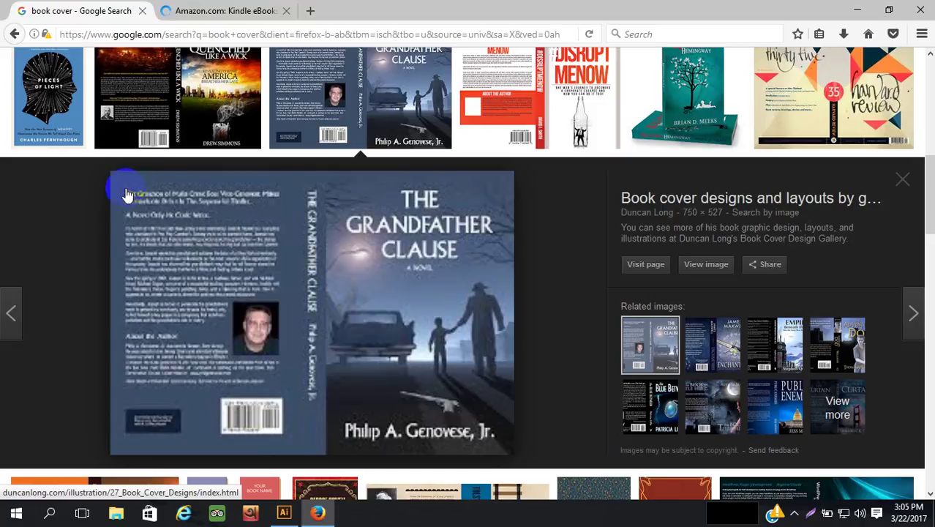
click(284, 512)
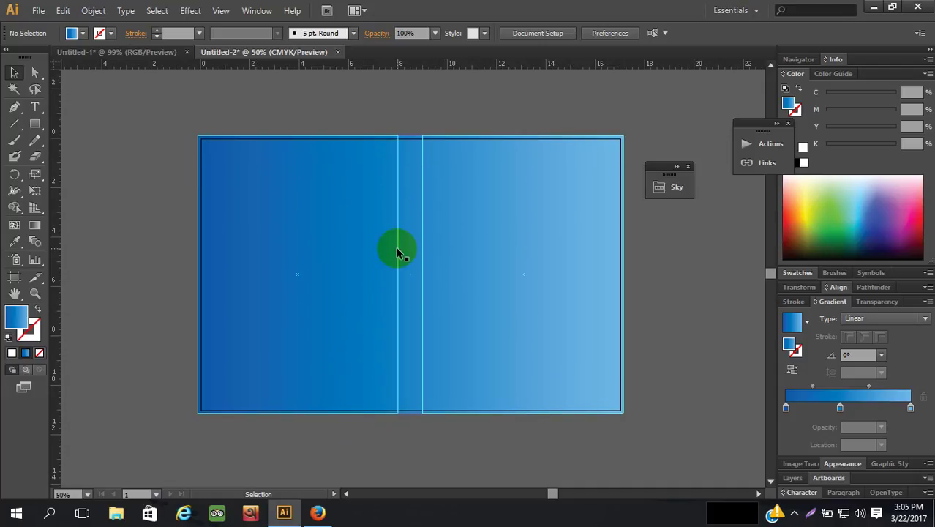
click(283, 515)
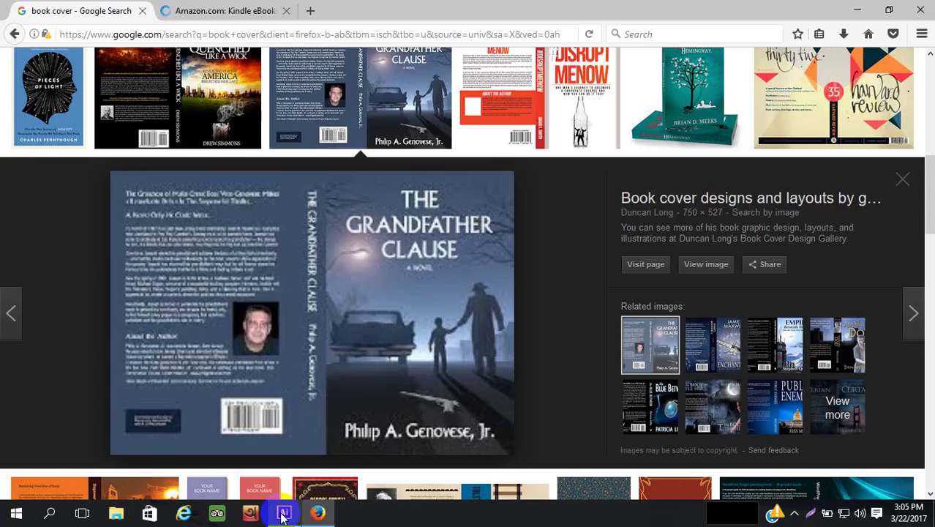
click(282, 515)
click(283, 514)
click(316, 512)
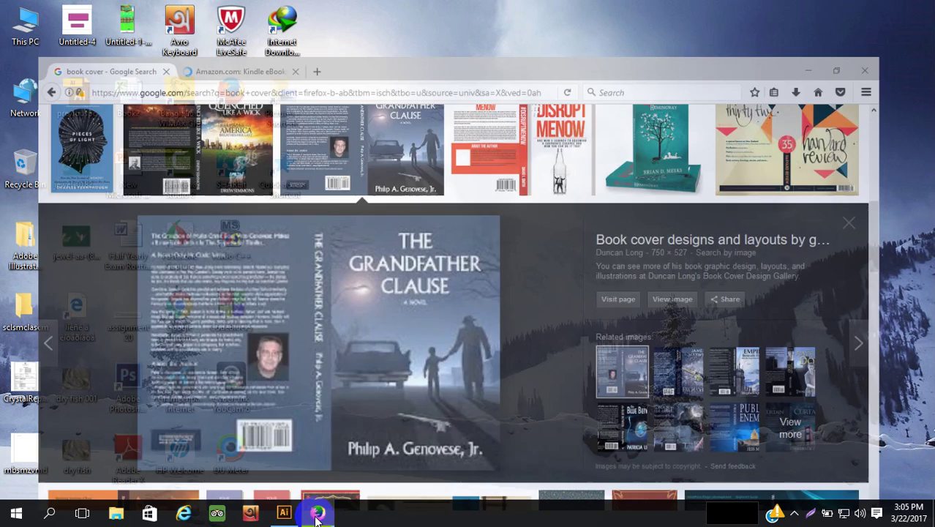
Open This PC in File Explorer and go to the natural pic folder within LEDP on drive G:
double_click(32, 38)
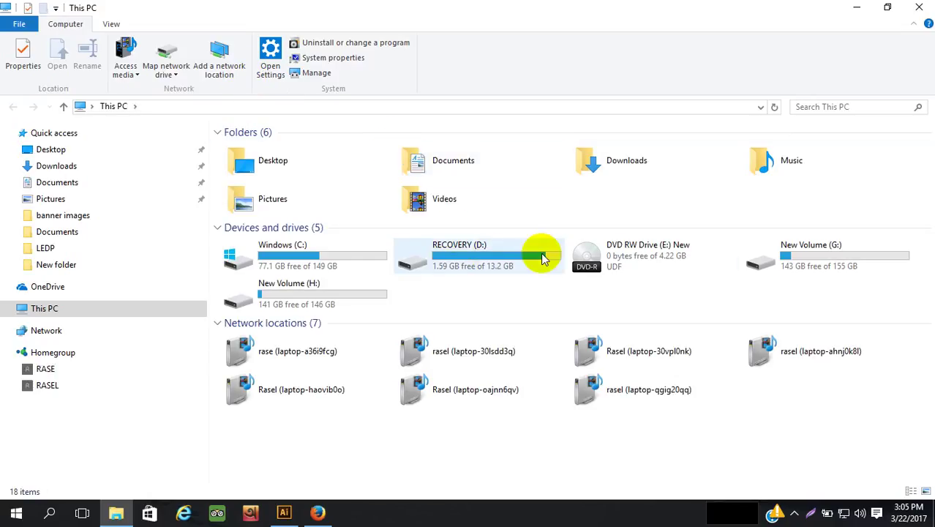
double_click(782, 246)
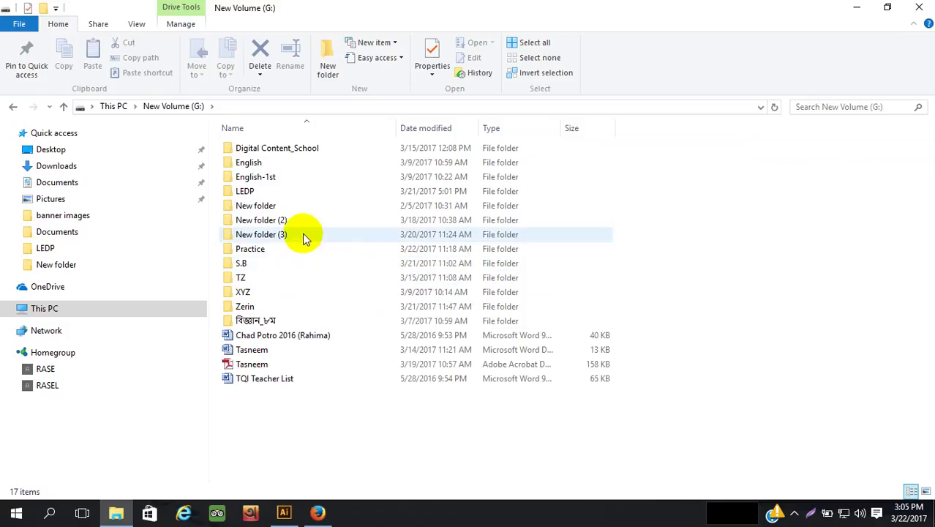
double_click(291, 191)
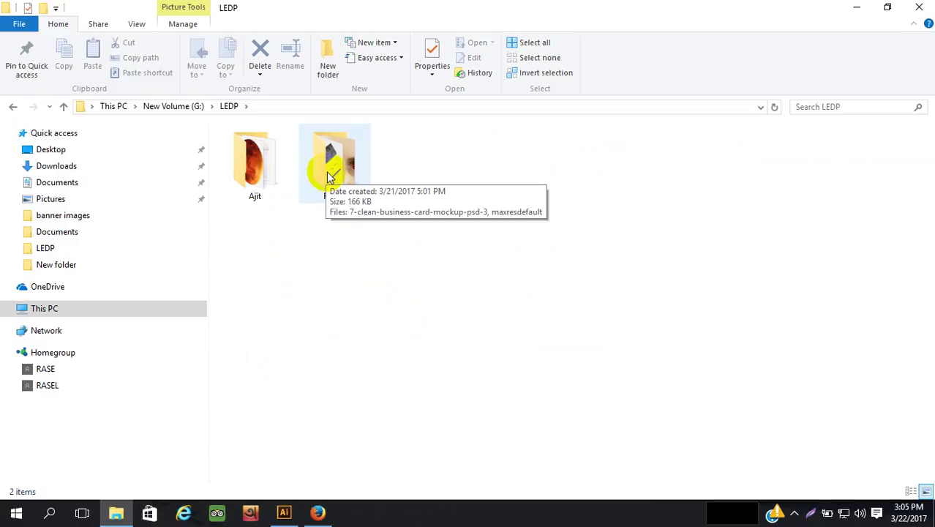
double_click(249, 150)
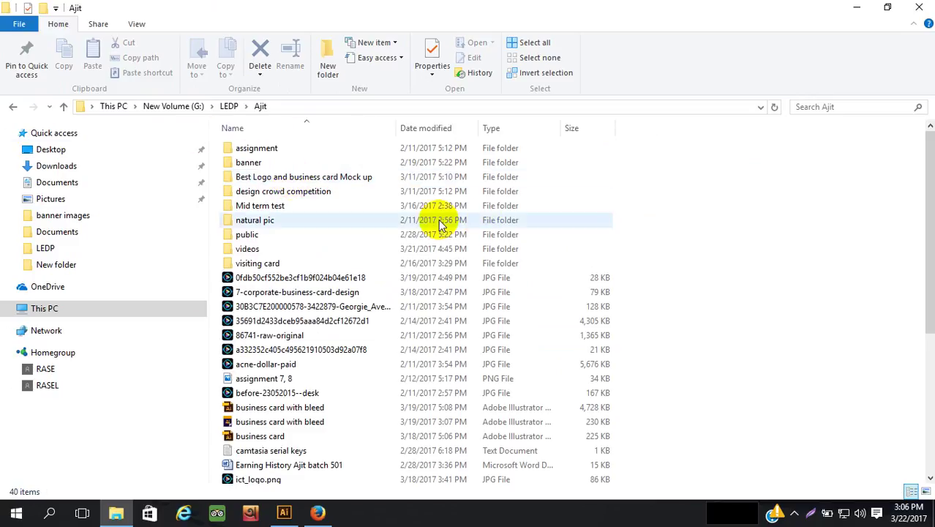
double_click(313, 220)
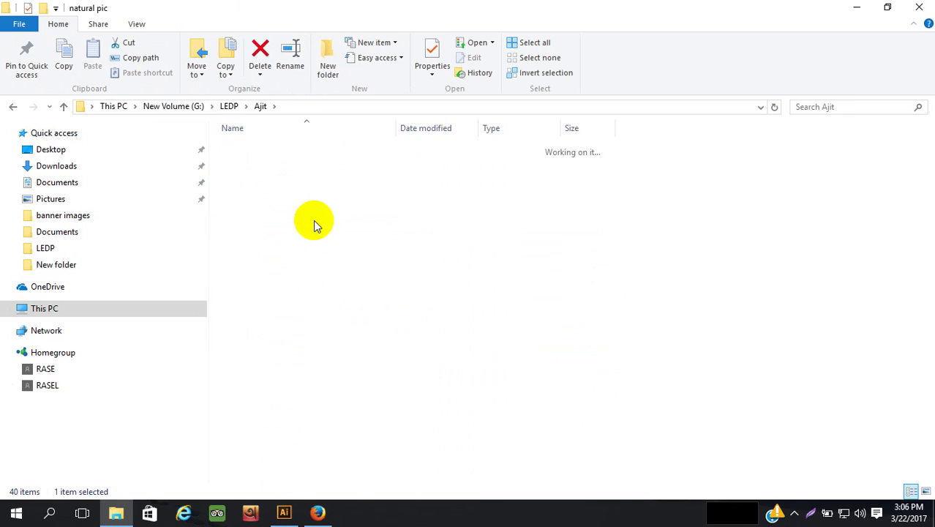
Browse the thumbnails in the natural pic folder for a picture suitable for the front cover
scroll(453, 274, down, 5)
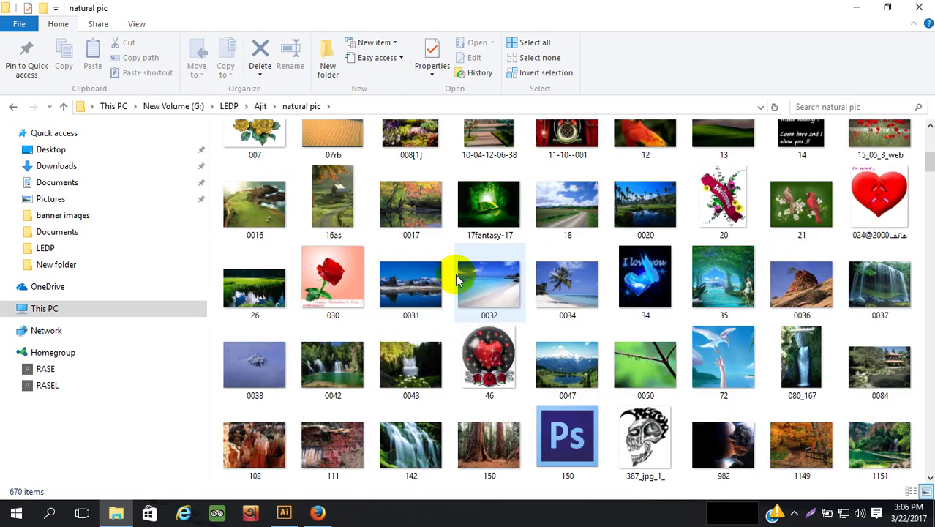
scroll(456, 278, up, 4)
scroll(456, 278, down, 12)
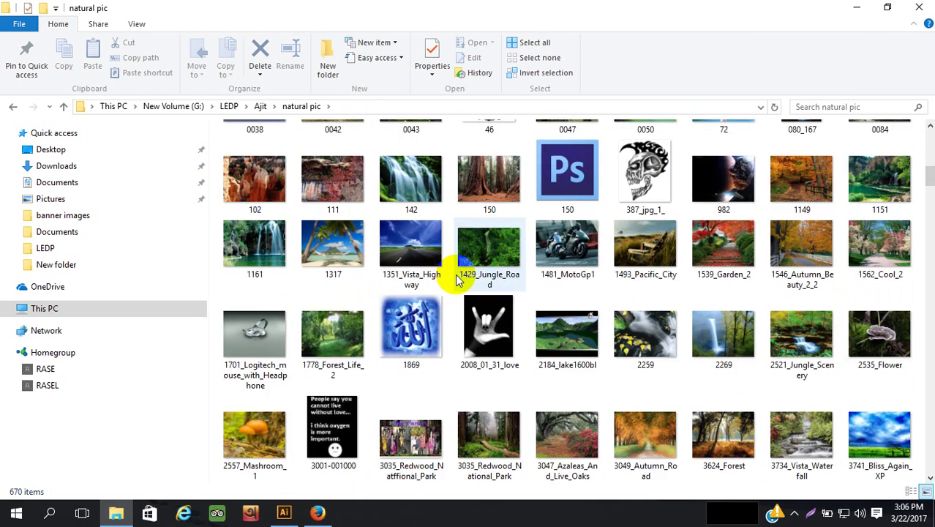
scroll(456, 278, down, 5)
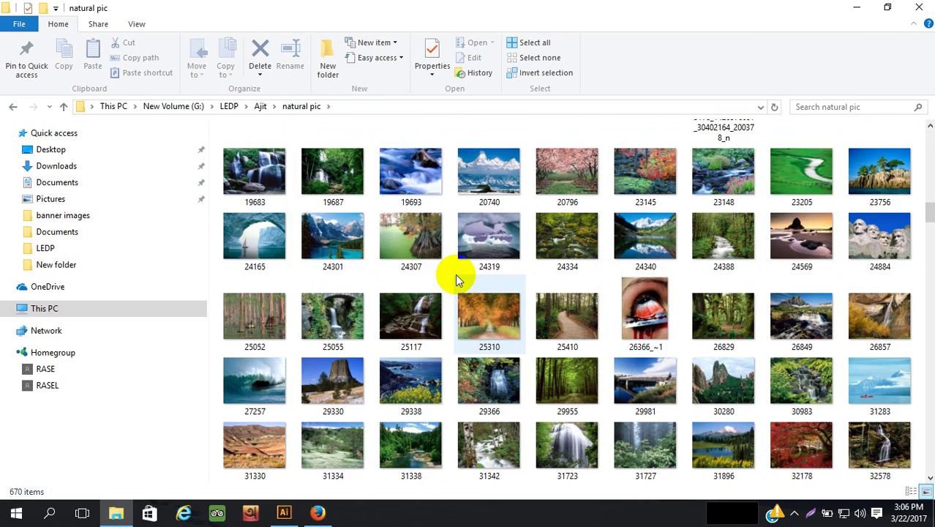
scroll(455, 278, down, 5)
scroll(455, 274, down, 3)
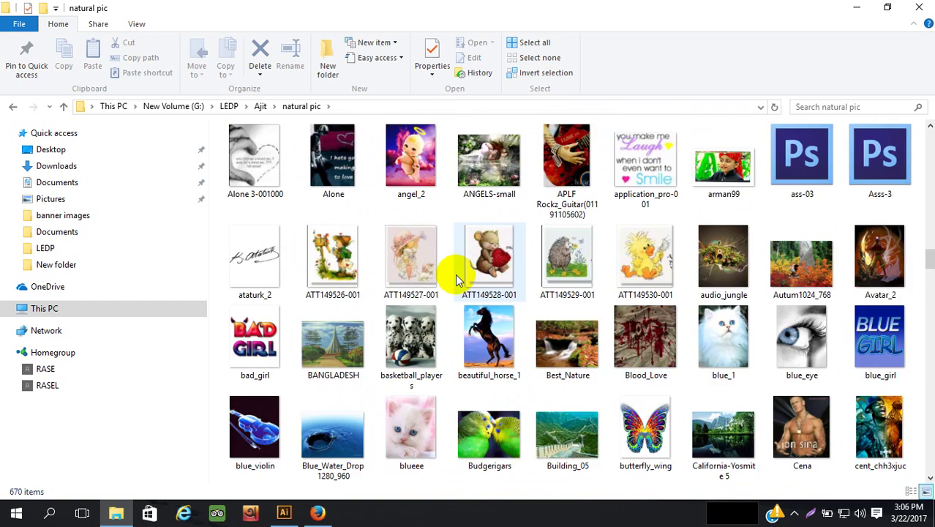
scroll(446, 276, up, 4)
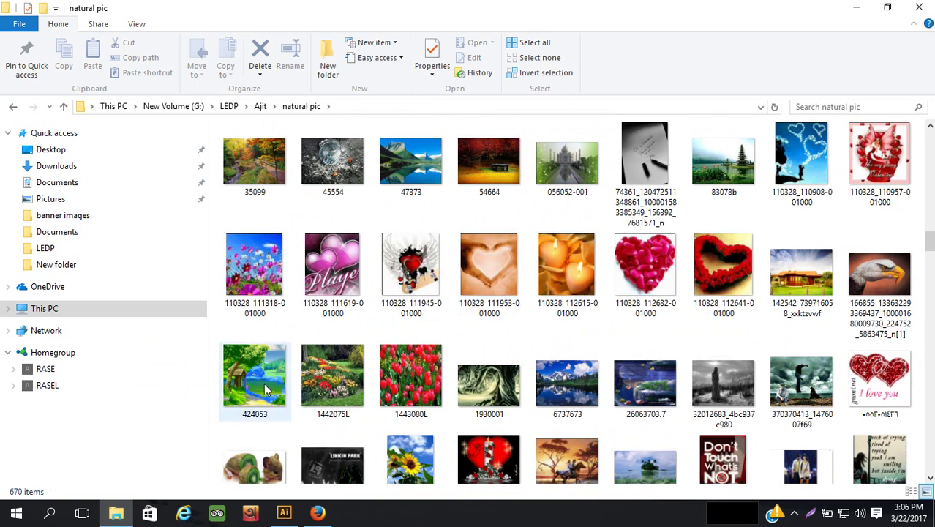
scroll(595, 290, down, 4)
scroll(595, 285, down, 5)
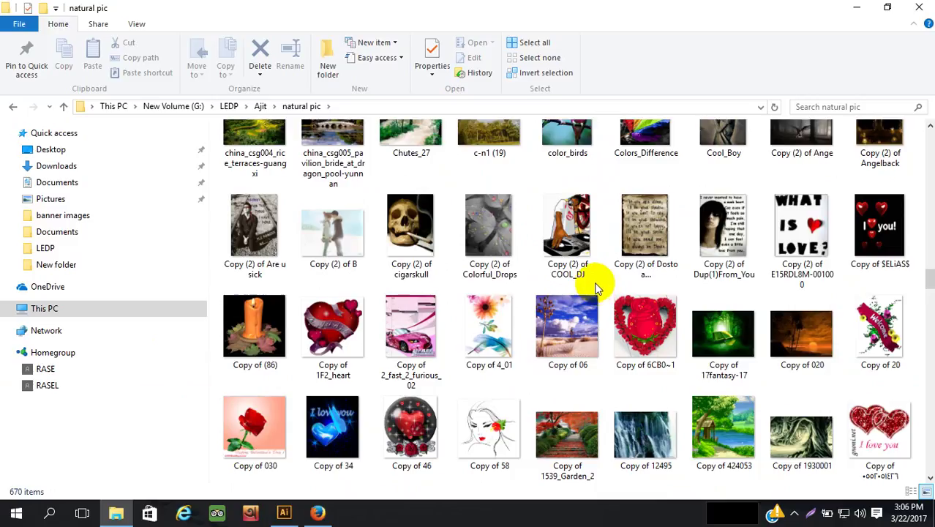
scroll(567, 252, down, 5)
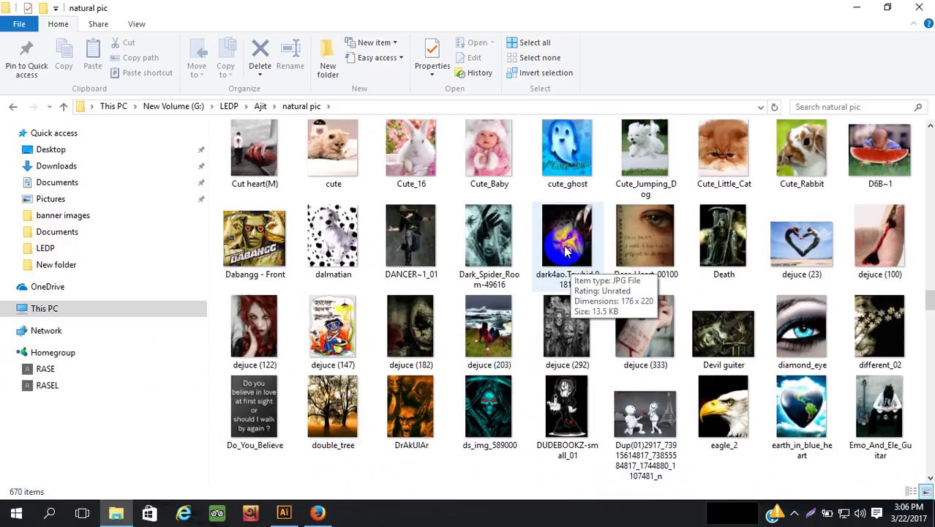
scroll(532, 265, down, 3)
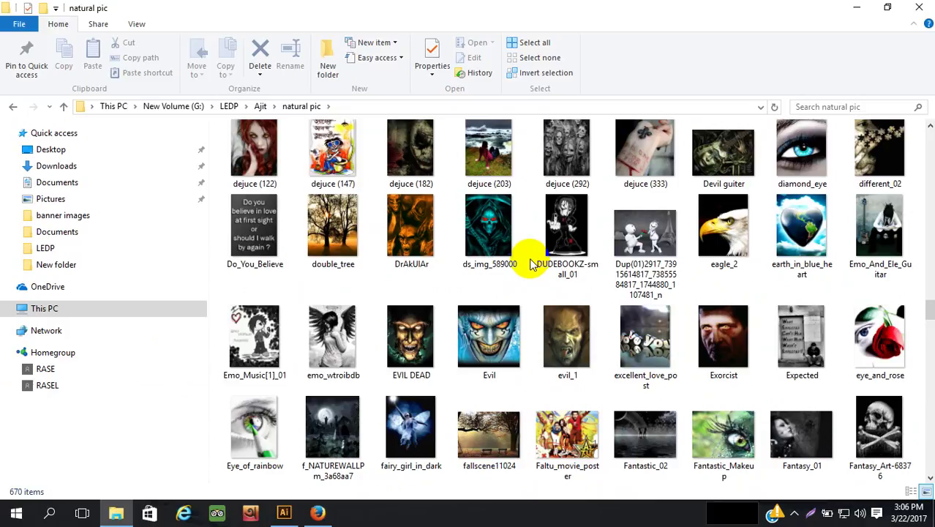
Compare candidate cover pictures such as DrAkUlAr, ds_img_589000 and diamond_eye with the surrounding thumbnails
click(347, 430)
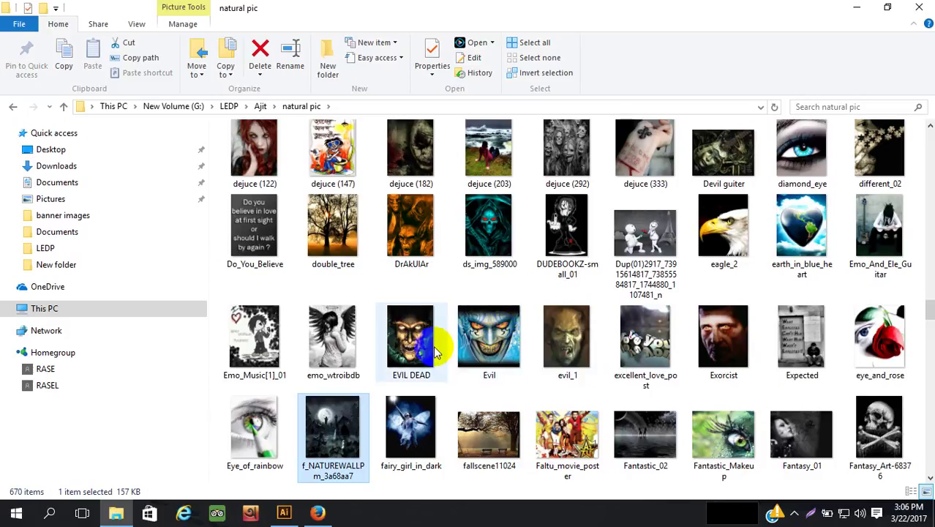
click(421, 233)
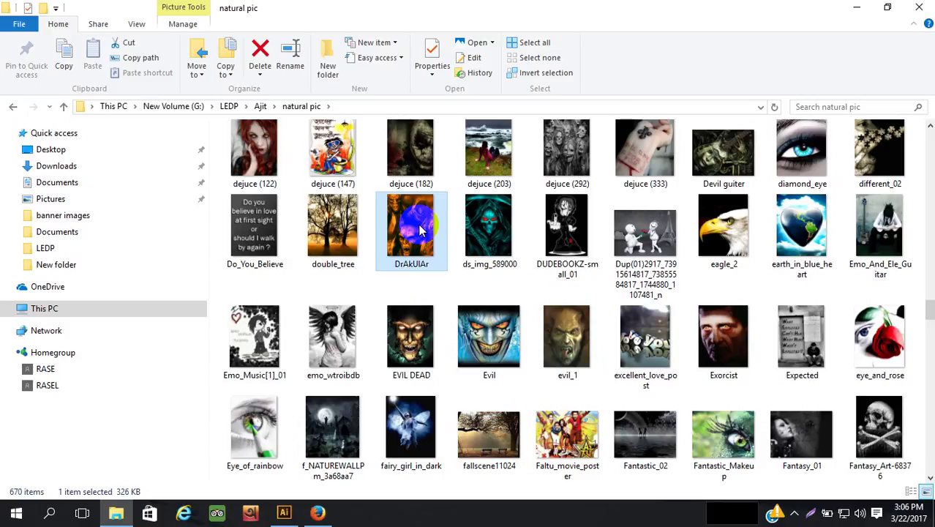
click(494, 227)
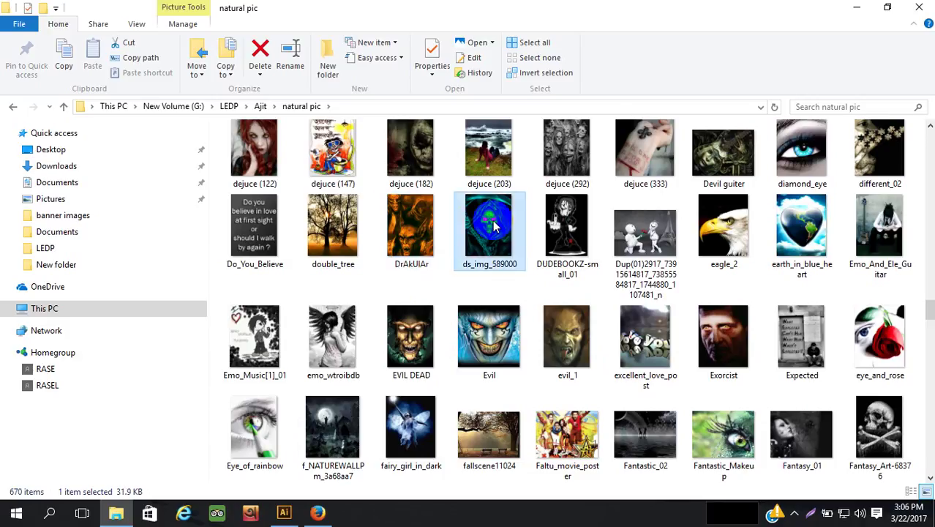
click(480, 155)
click(816, 153)
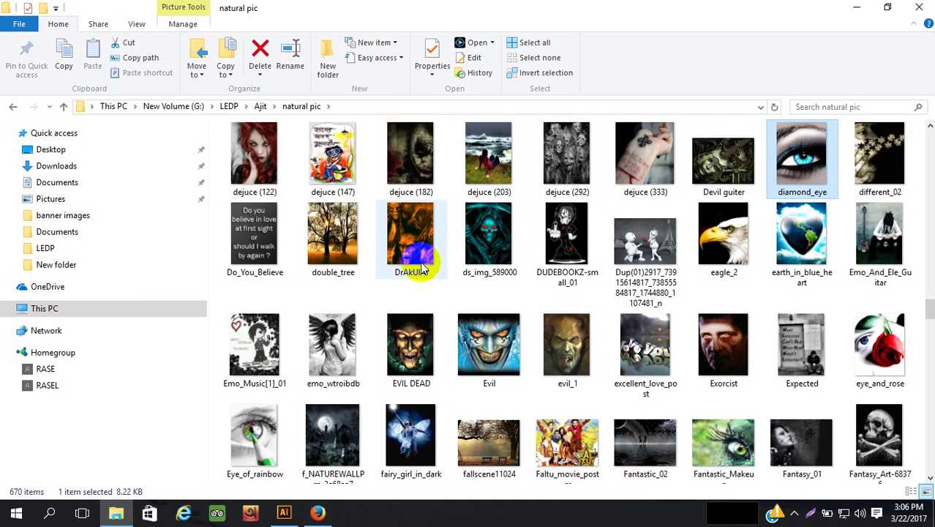
scroll(421, 264, down, 2)
scroll(396, 242, up, 5)
scroll(396, 241, down, 2)
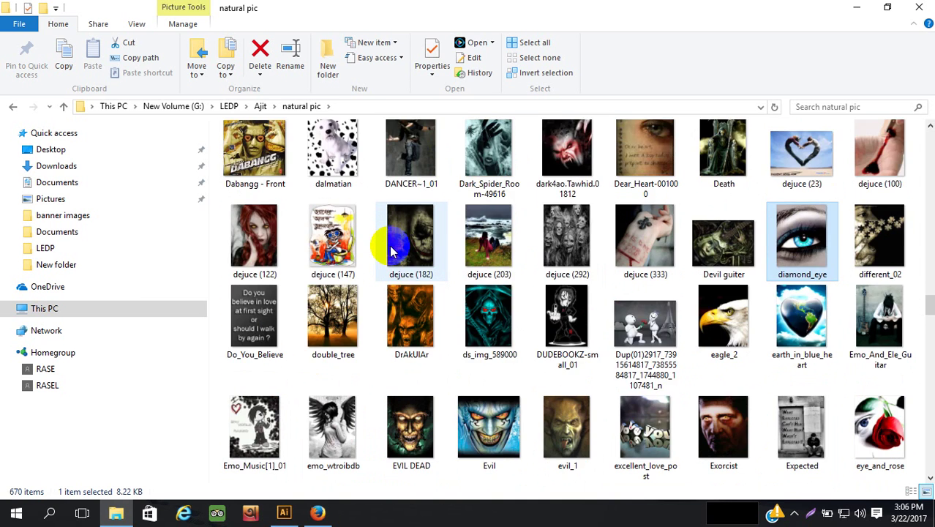
scroll(392, 251, up, 2)
scroll(393, 250, down, 2)
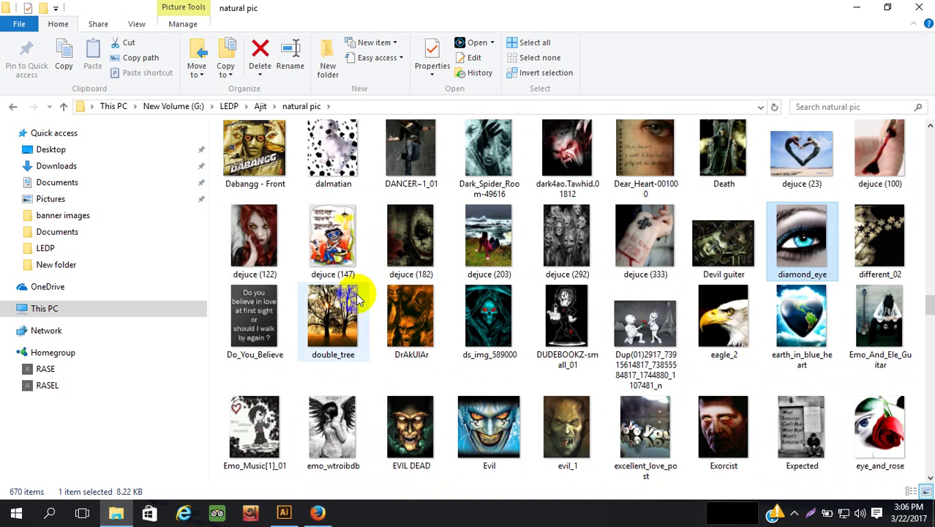
Open the double_tree picture from the natural pic folder in Adobe Illustrator CS6
click(348, 316)
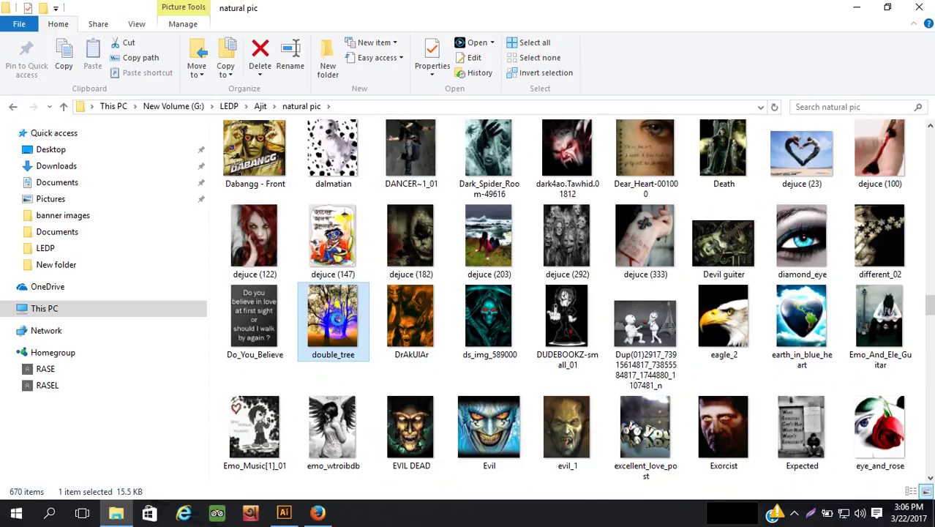
right_click(337, 321)
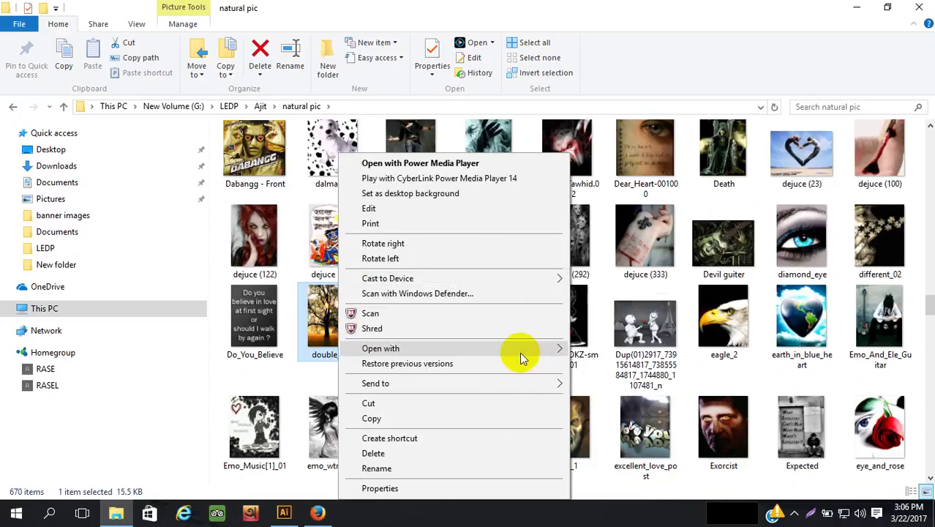
mouse_move(525, 349)
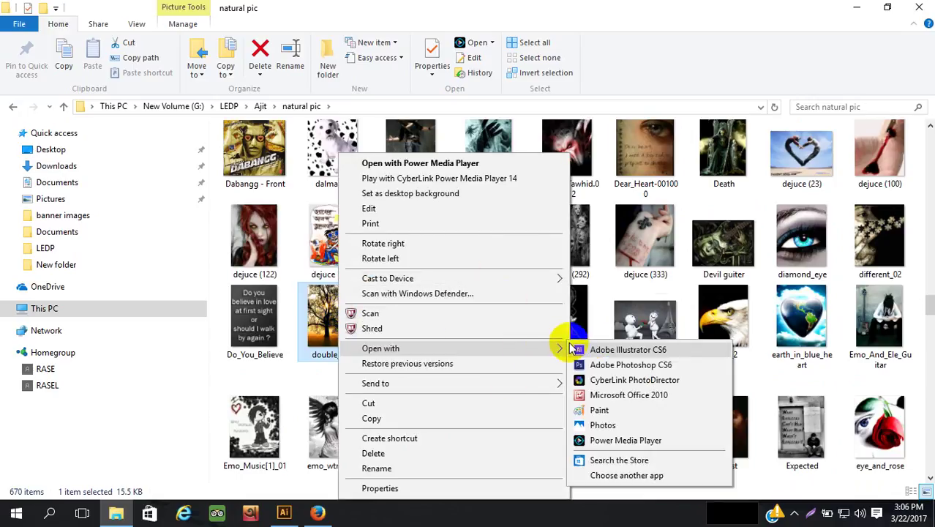
click(613, 353)
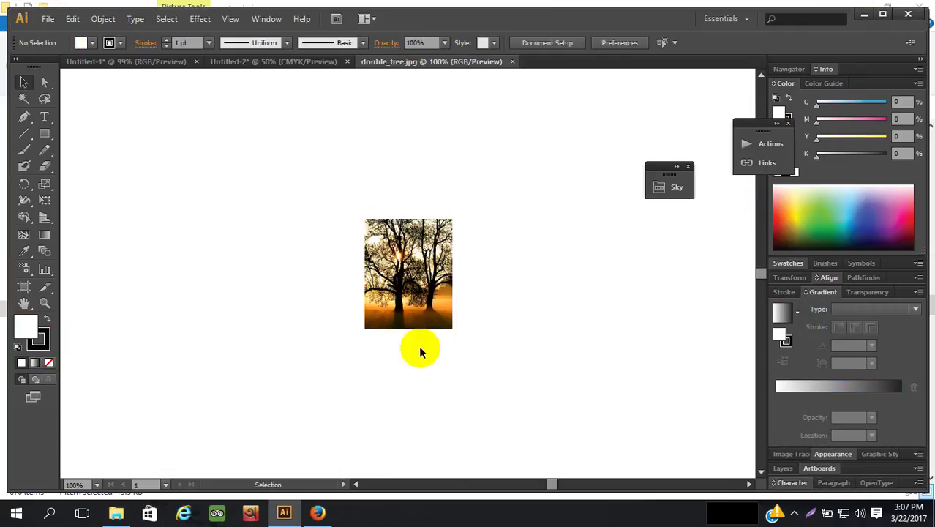
Move the double_tree picture into the Untitled-2 cover document and enlarge it to about 9.11 × 11.39 in over the front cover
click(421, 273)
drag(421, 273, 640, 439)
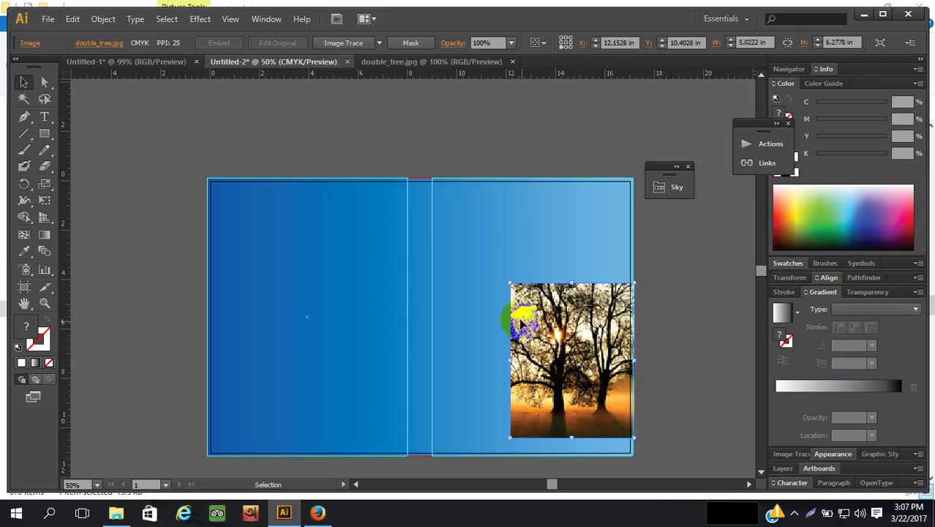
drag(511, 282, 418, 176)
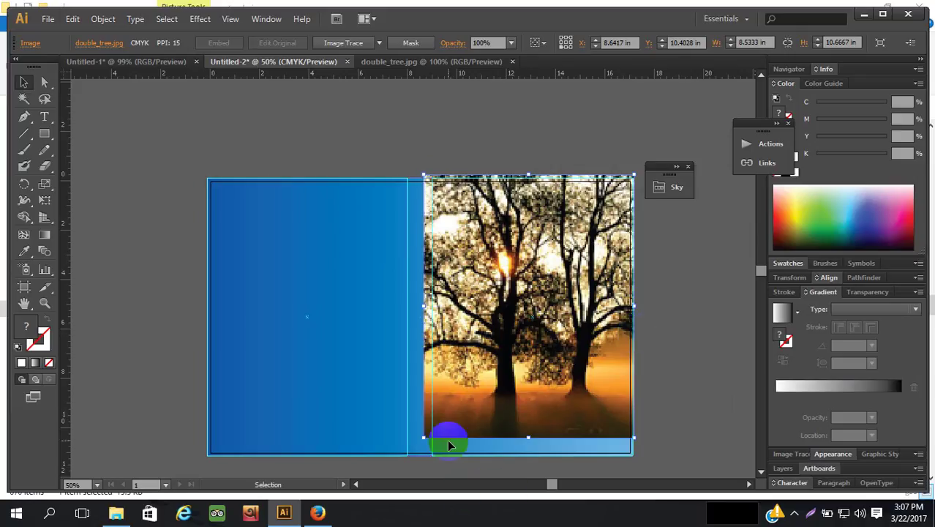
drag(424, 437, 418, 463)
drag(633, 446, 660, 454)
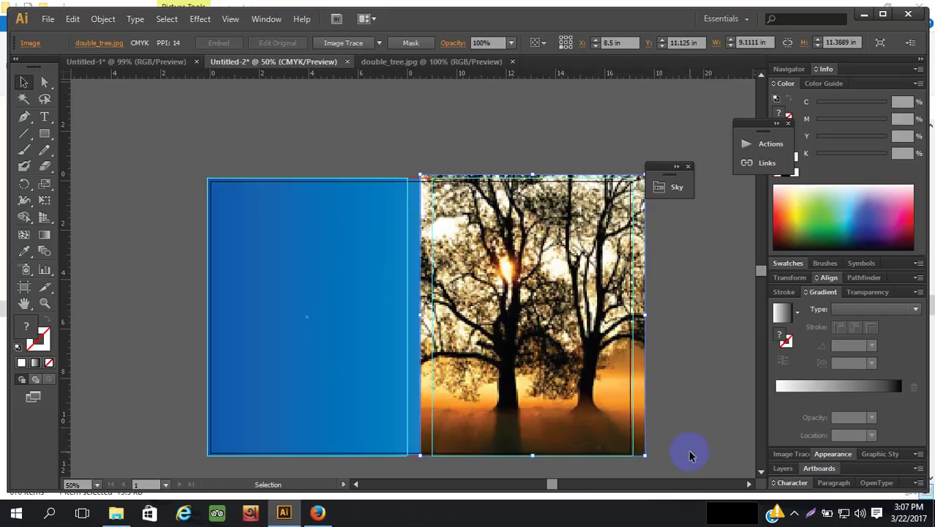
click(716, 442)
click(626, 303)
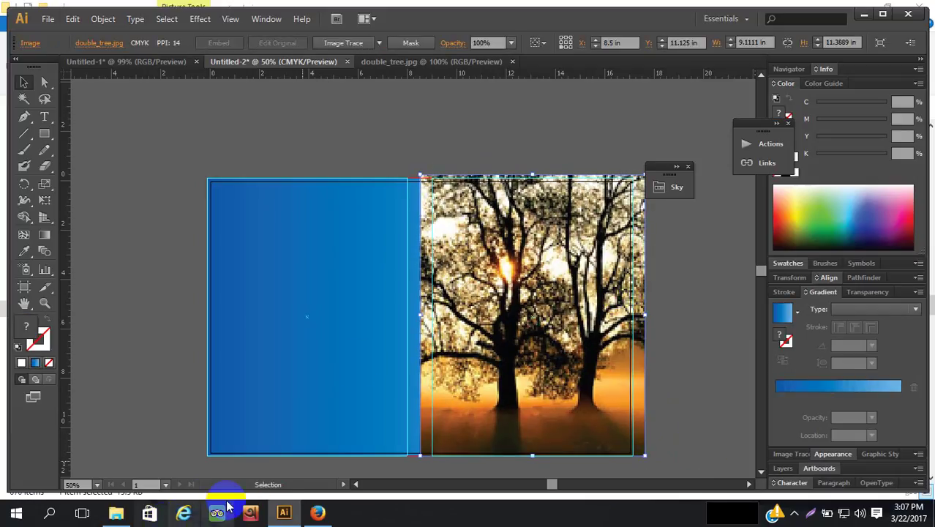
Return to the natural pic folder and compare more front-cover candidates such as DrAkUlAr, evil_1, dejuce (122), dalmatian and DANCER~1_01
click(117, 514)
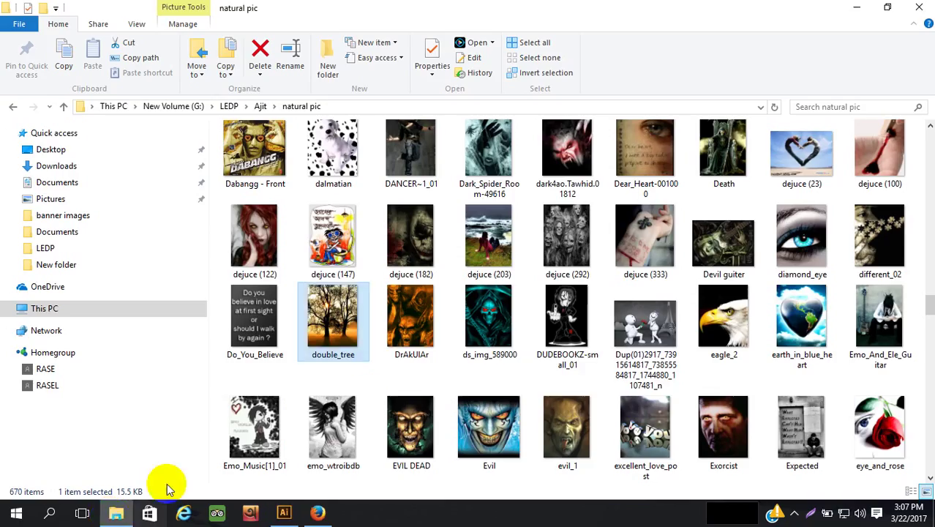
click(405, 317)
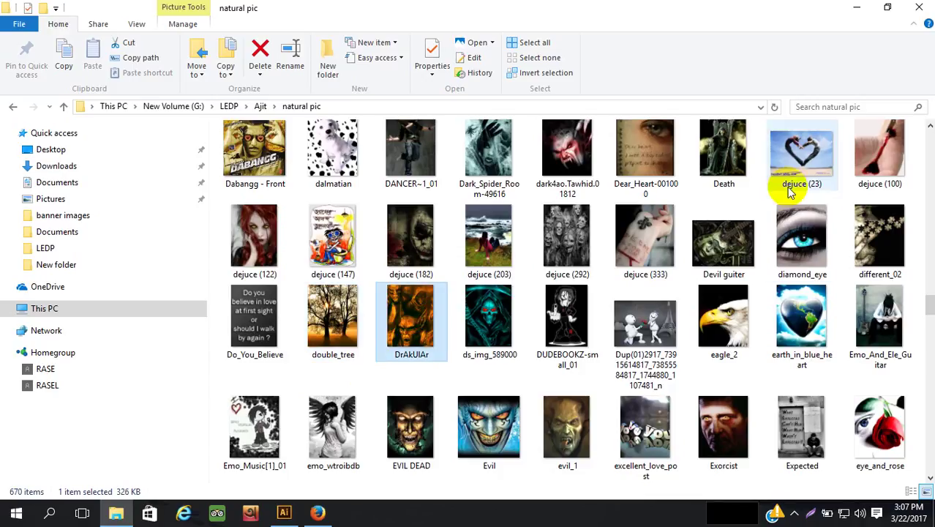
click(721, 176)
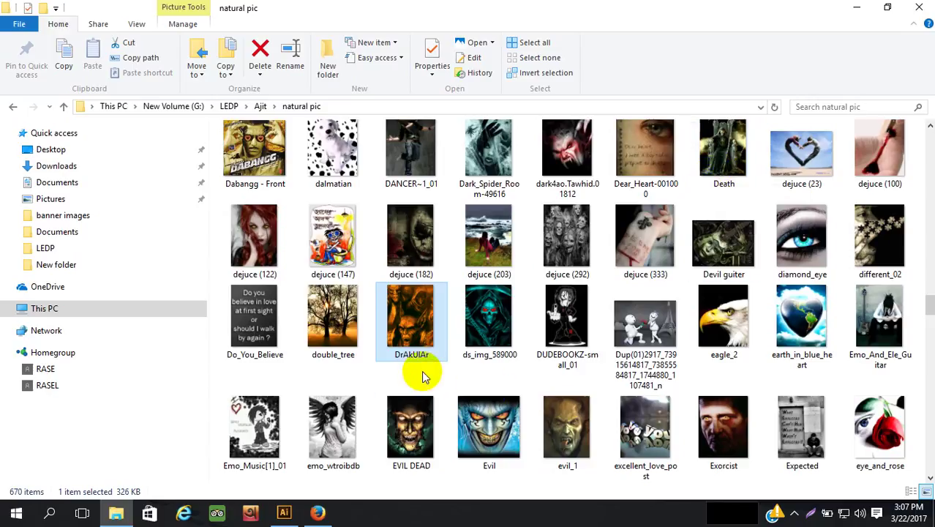
click(576, 431)
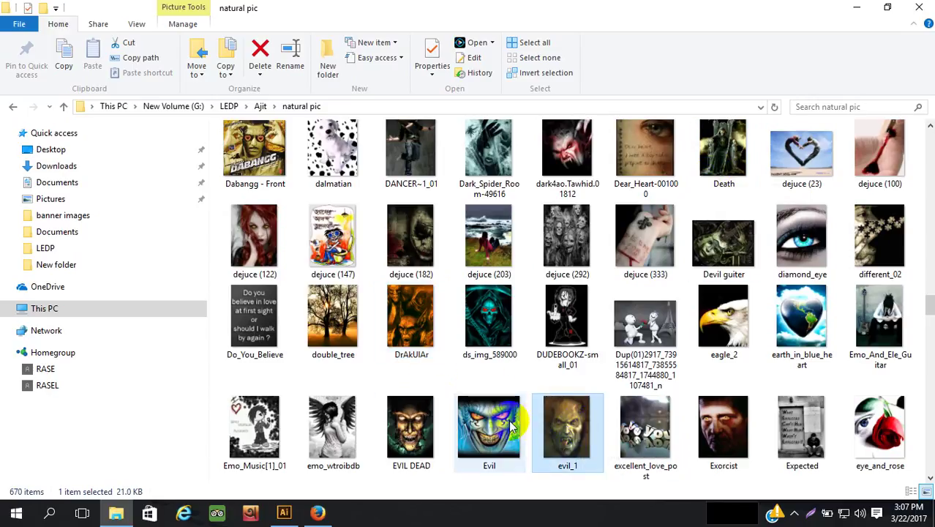
click(413, 304)
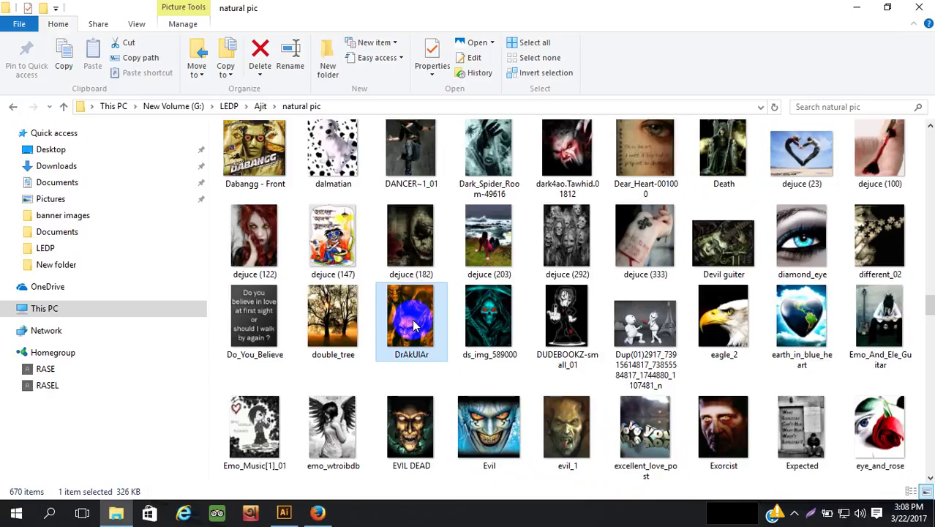
click(408, 249)
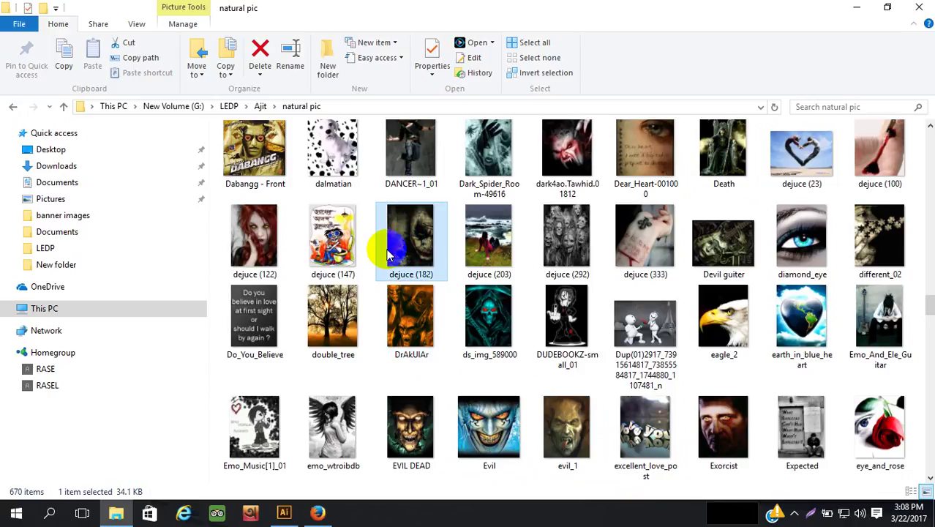
click(347, 251)
click(260, 311)
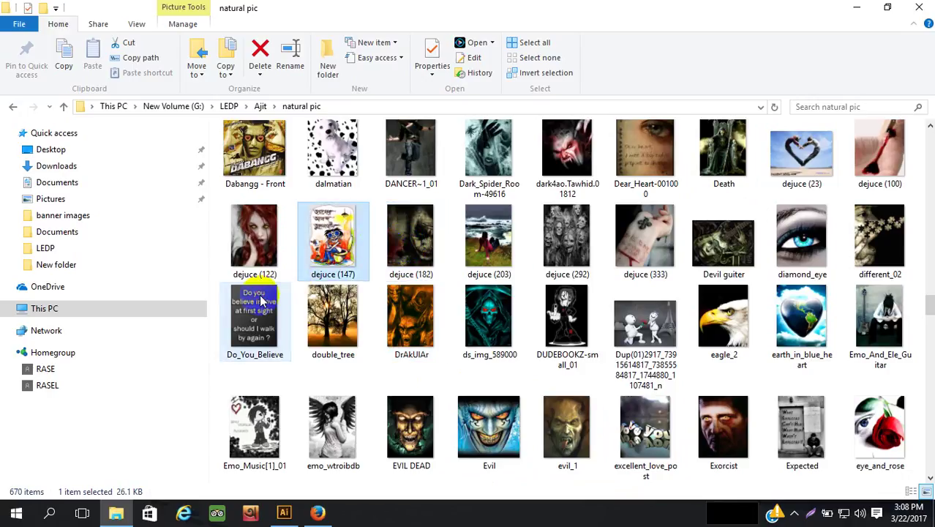
click(265, 248)
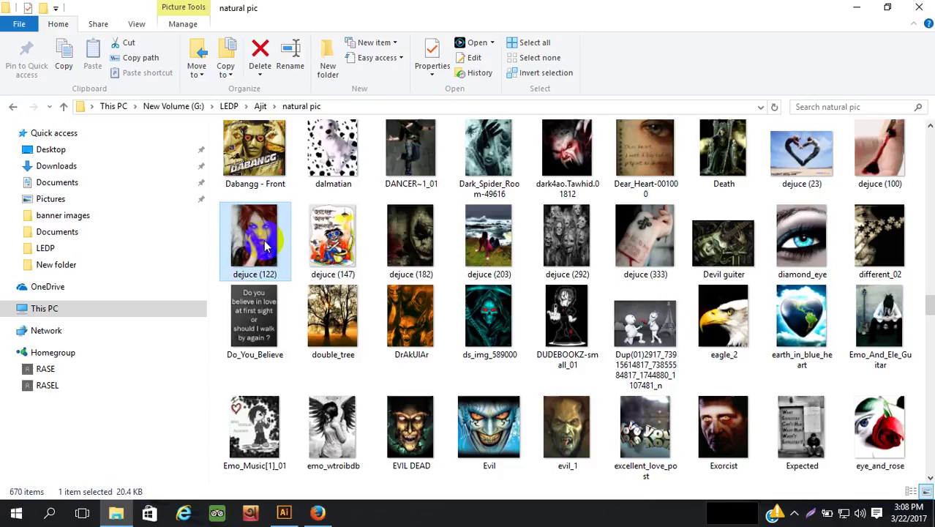
click(261, 177)
click(327, 168)
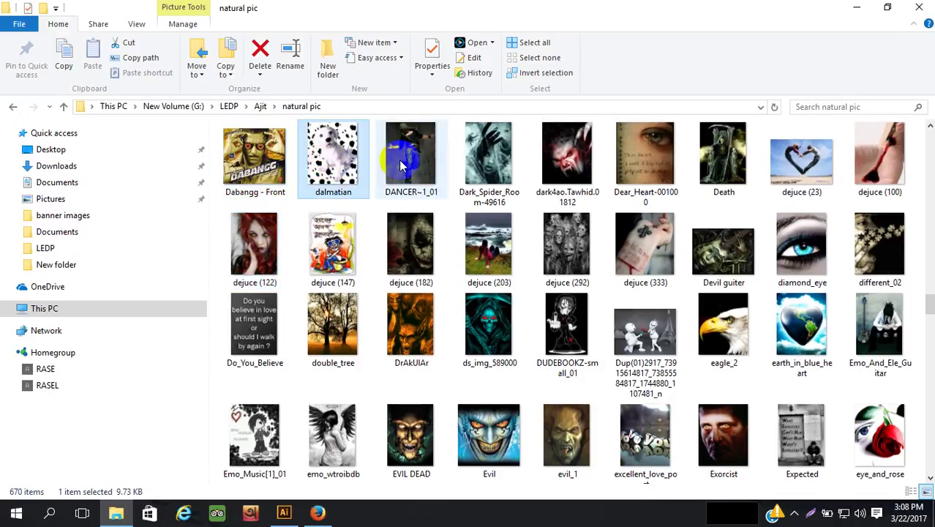
click(406, 164)
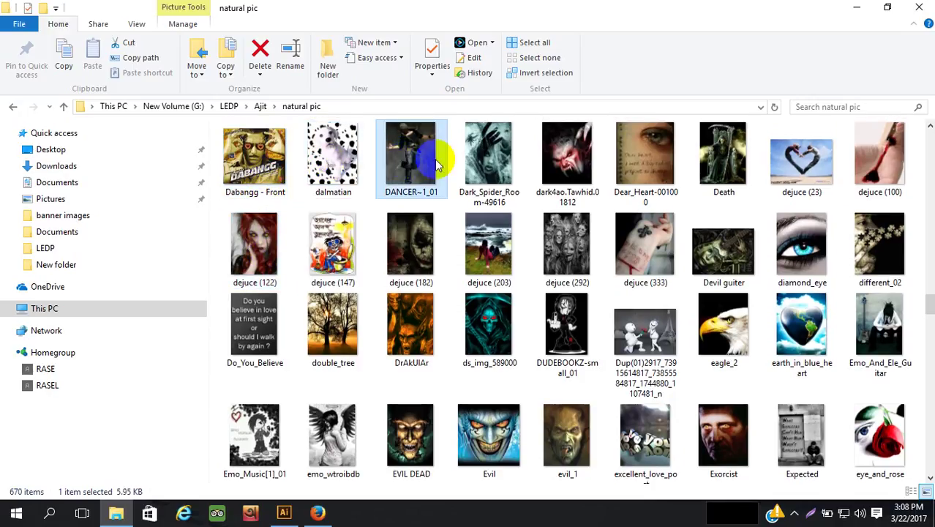
click(472, 164)
Weigh the DrAkUlAr picture against Devil guiter and the thumbnails further on in the natural pic folder
click(417, 330)
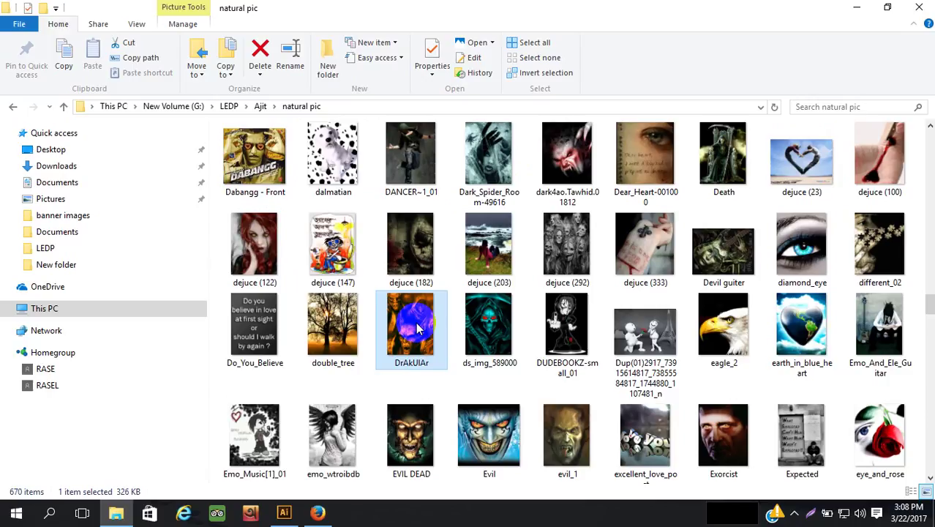
click(659, 337)
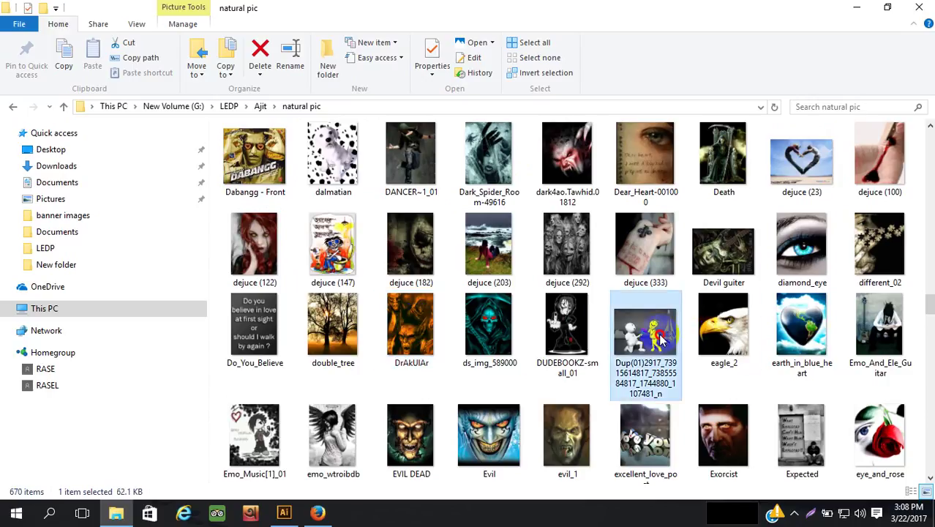
click(732, 269)
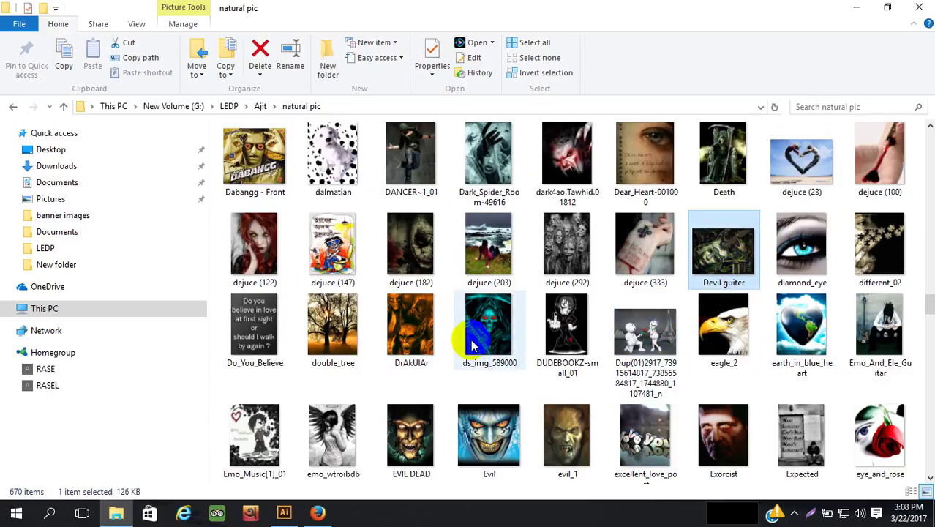
click(428, 333)
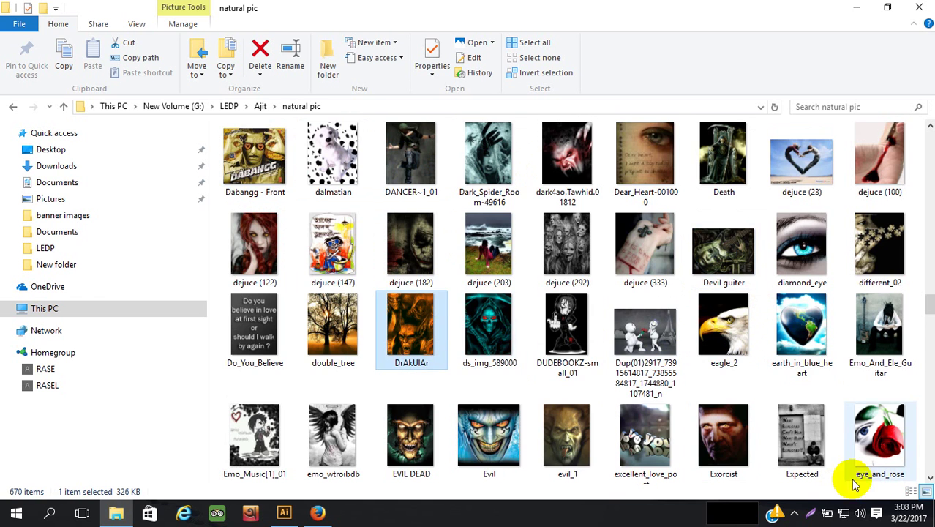
scroll(878, 439, down, 10)
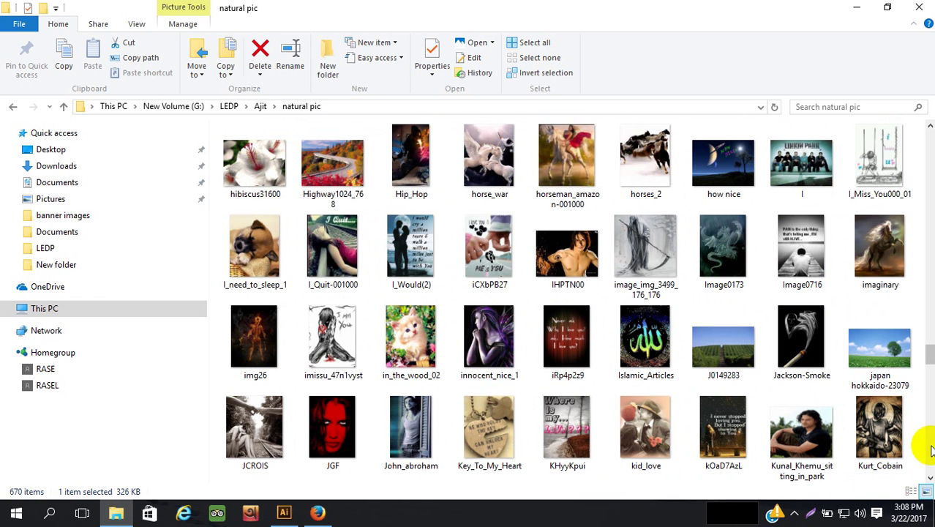
scroll(515, 346, up, 8)
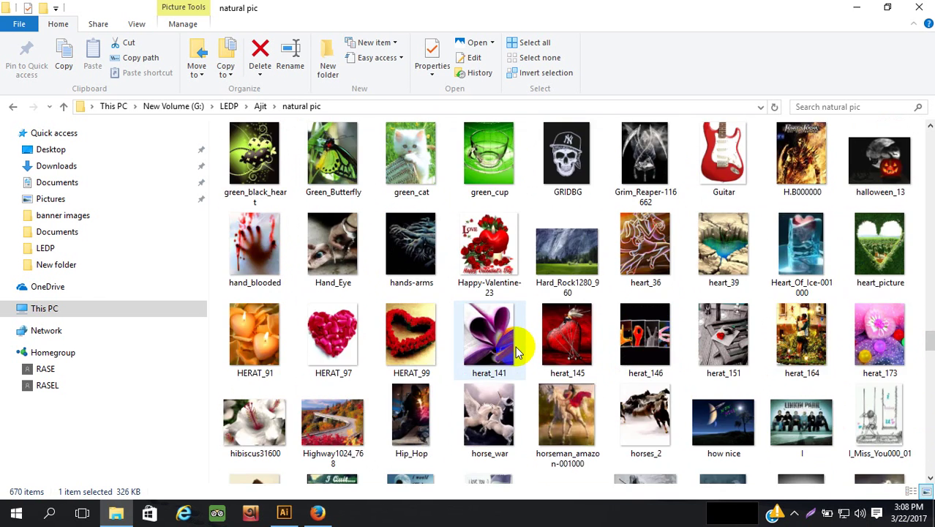
scroll(505, 380, up, 3)
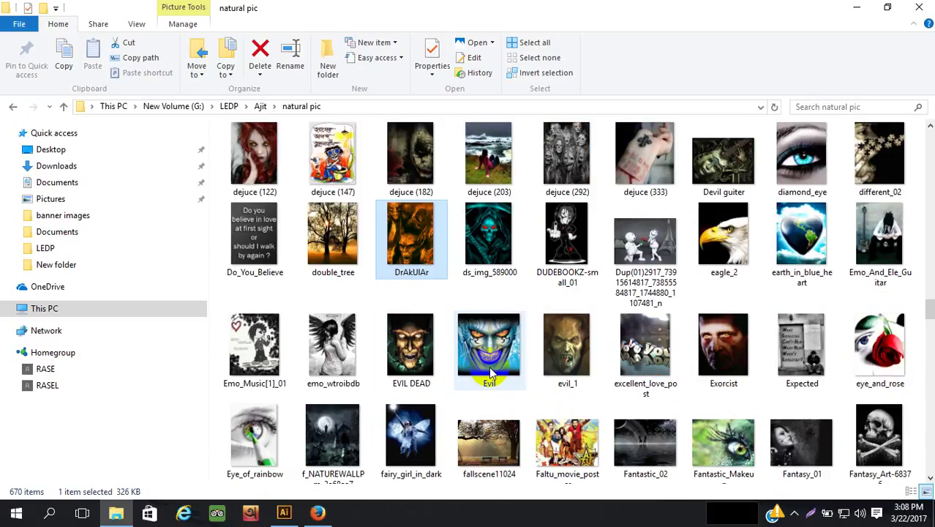
Open the DrAkUlAr picture in Adobe Illustrator CS6 and bring it into the Untitled-2 cover document
right_click(408, 249)
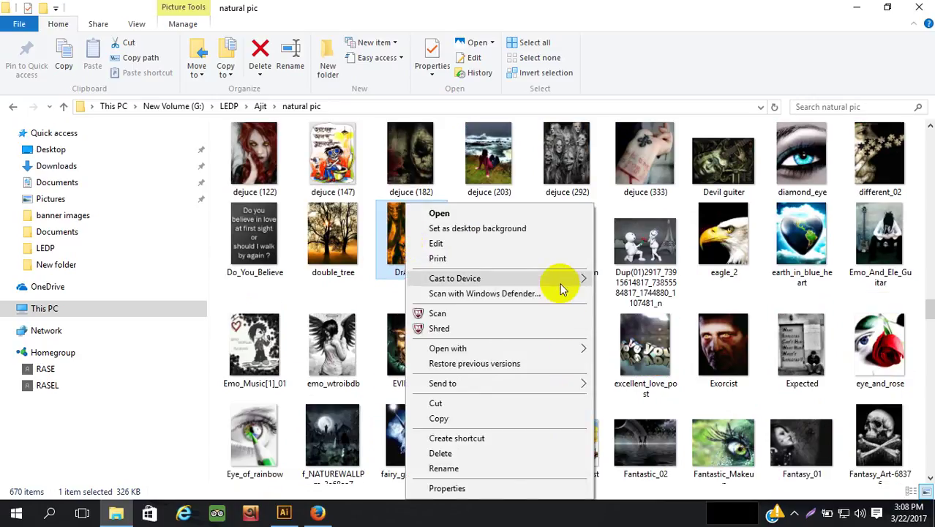
mouse_move(592, 353)
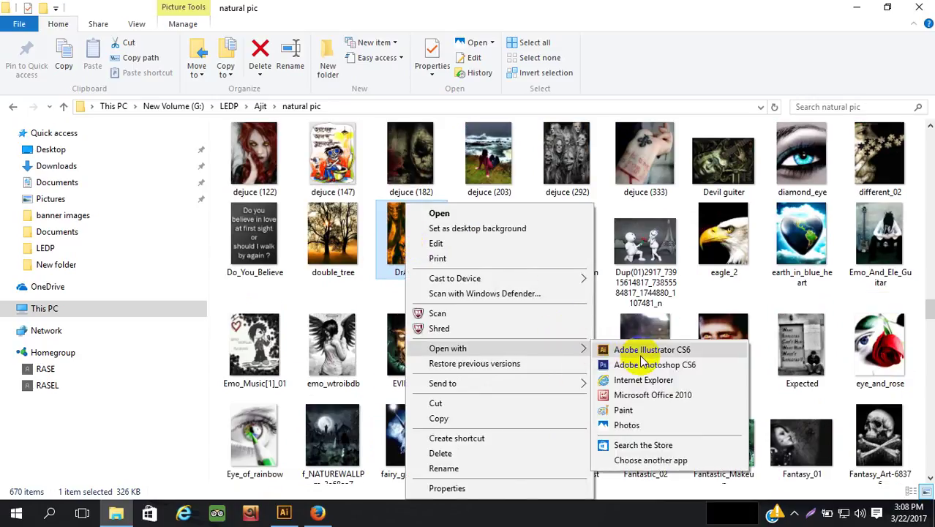
click(629, 350)
drag(410, 273, 386, 272)
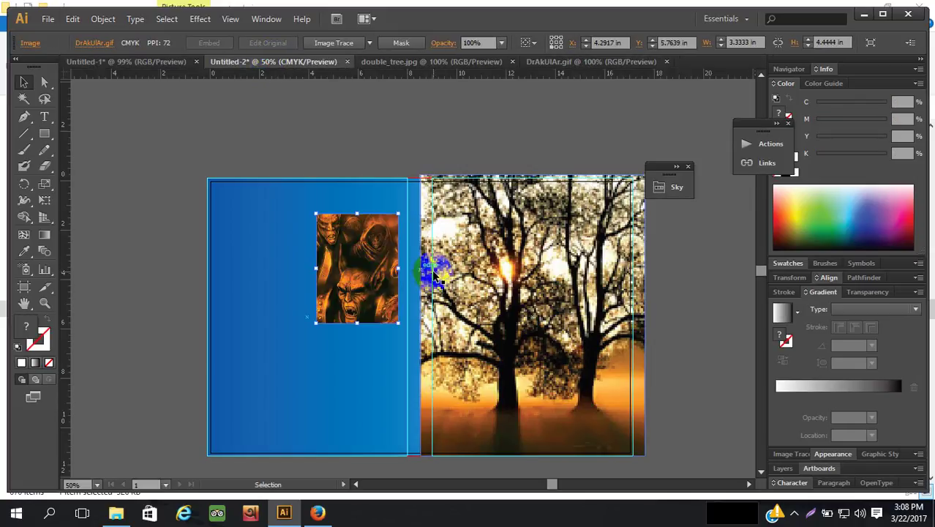
Delete the double_tree picture and move the DrAkUlAr picture to the top-left corner of the front cover, at X 9 in
key(Delete)
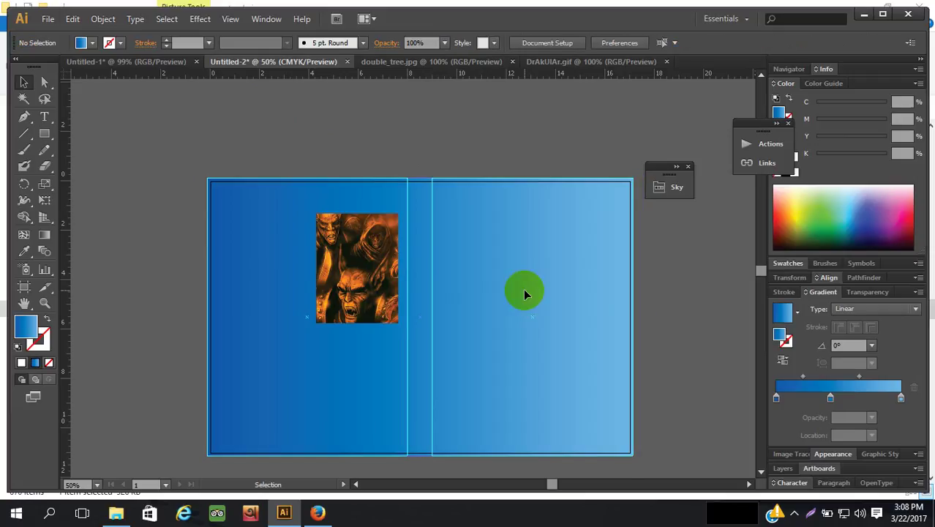
drag(344, 278, 464, 246)
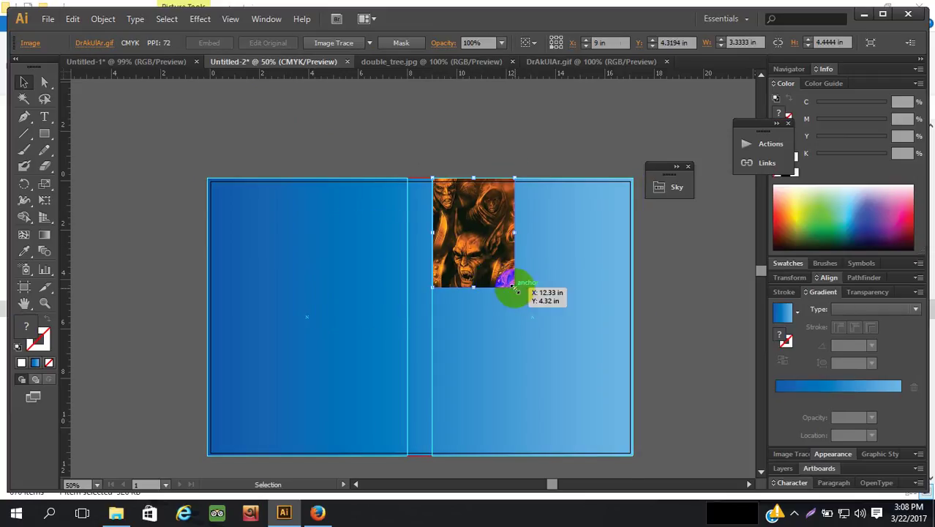
Enlarge the DrAkUlAr picture to about 8.44 × 11.25 in over the front cover
drag(515, 287, 676, 458)
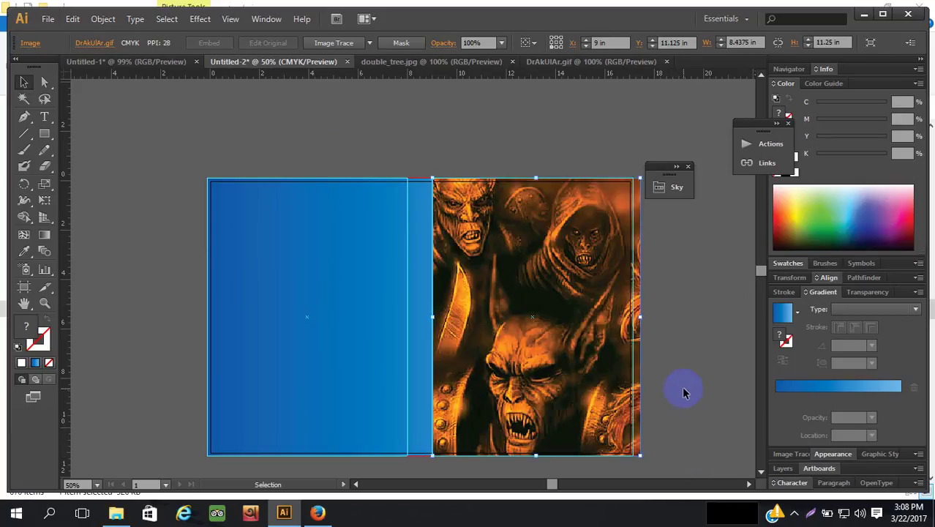
click(700, 355)
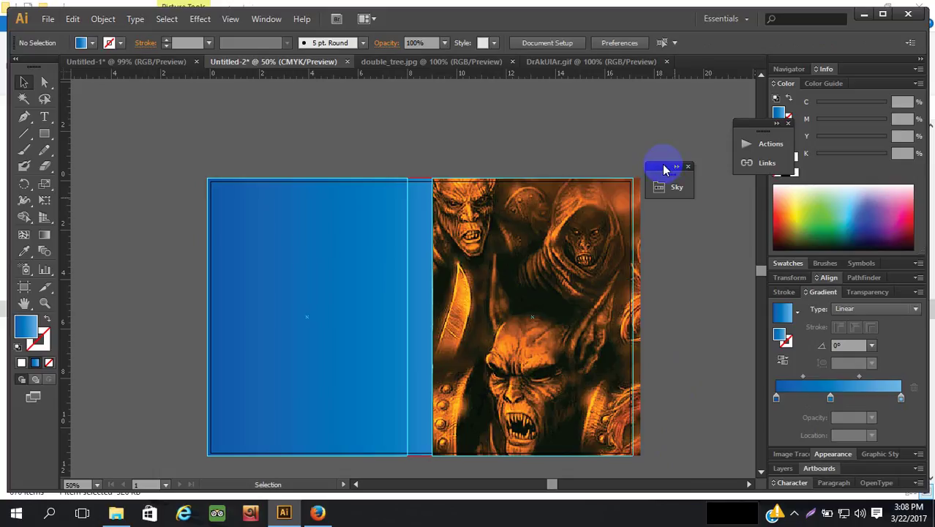
Move the floating Sky panel clear of the cover artwork and check how the picture overlaps the cover's outer edge
drag(665, 170, 724, 183)
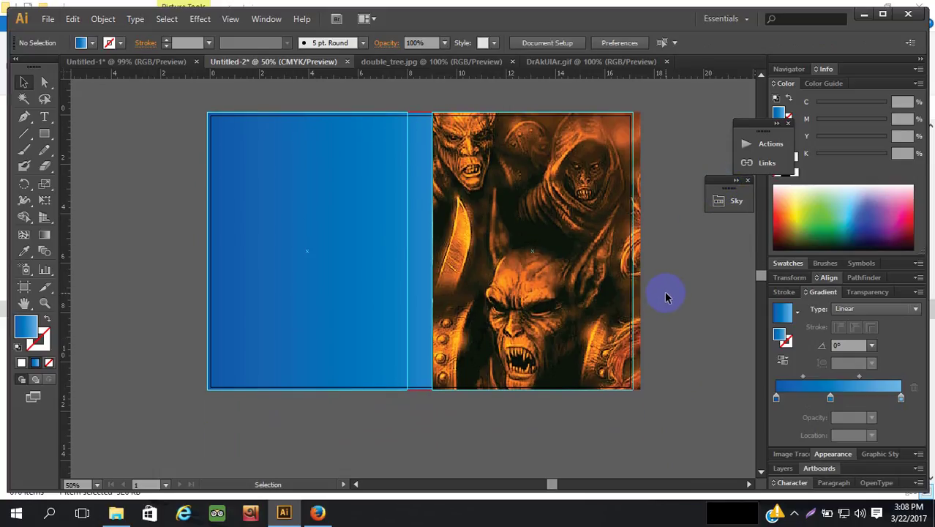
scroll(665, 297, down, 3)
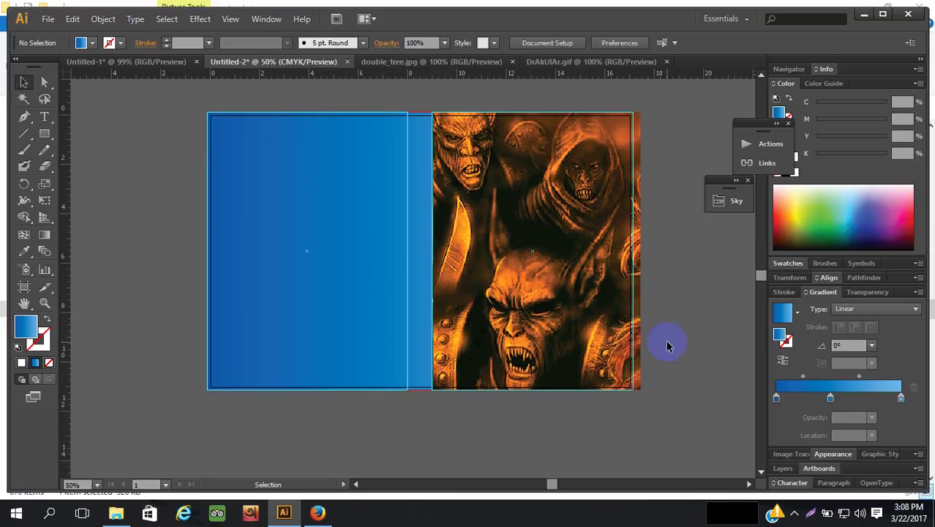
scroll(668, 347, down, 3)
scroll(622, 366, up, 5)
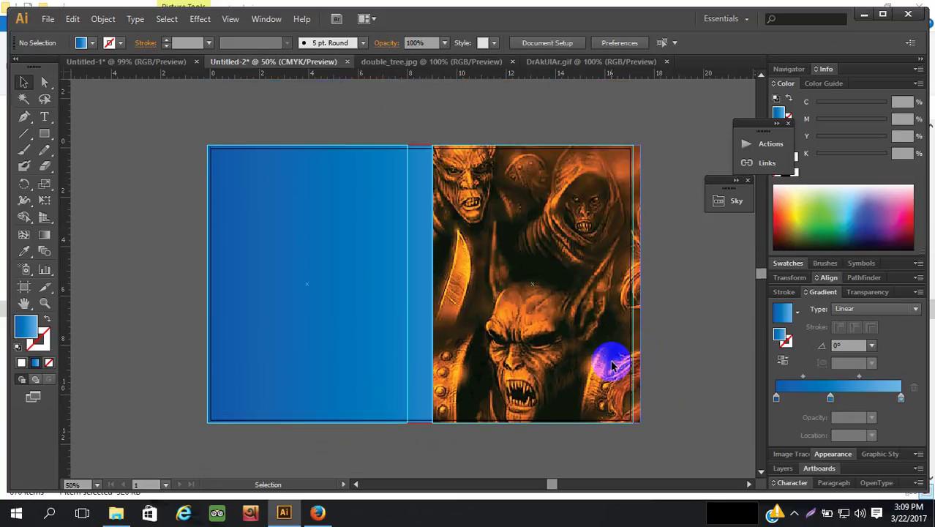
scroll(608, 358, down, 3)
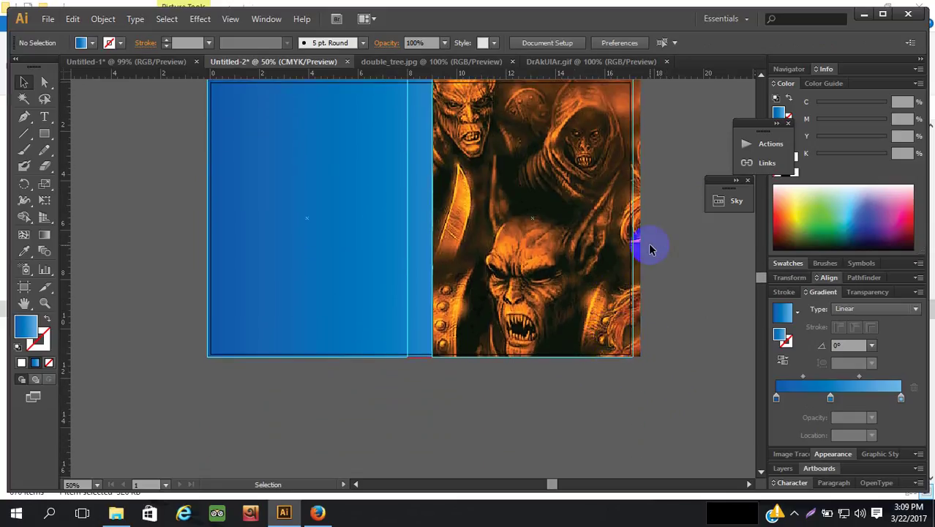
Try narrowing the DrAkUlAr picture to 8.125 in wide at the front cover's outer edge, and undo it
click(588, 215)
scroll(600, 260, up, 4)
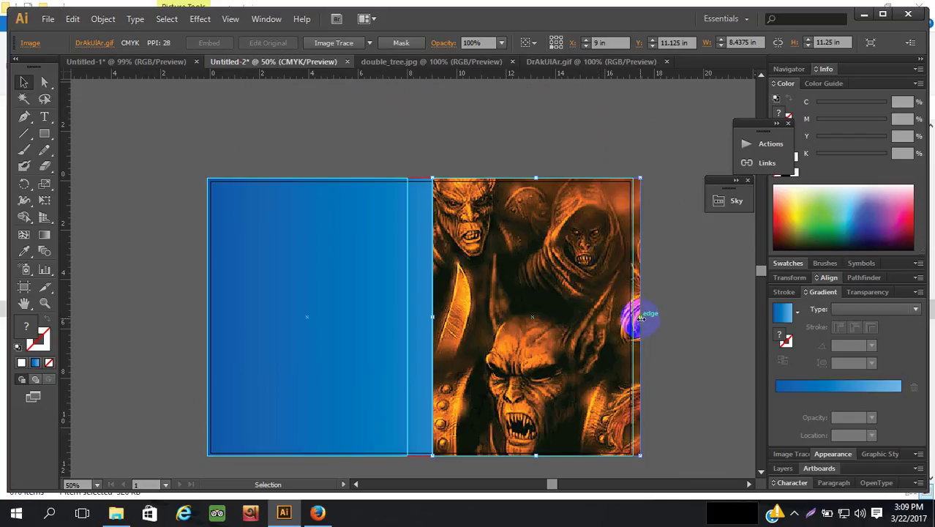
drag(637, 317, 633, 319)
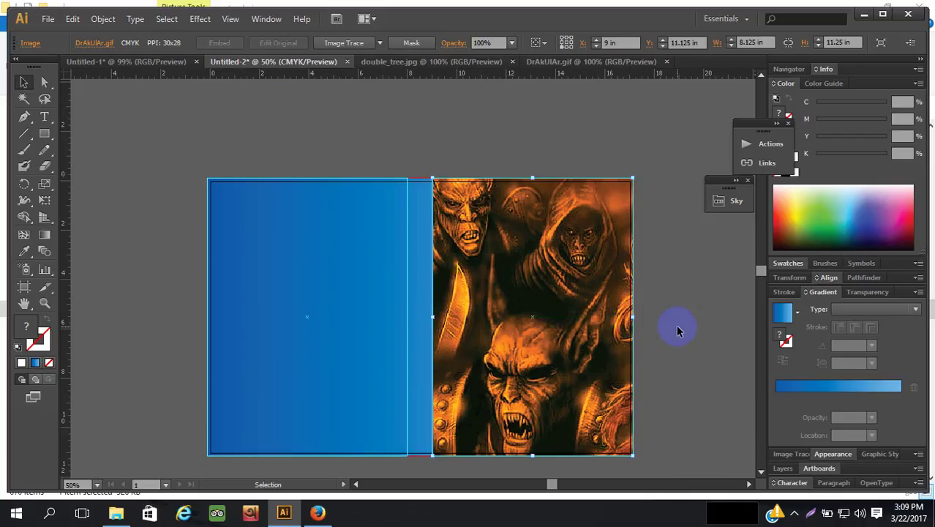
key(ctrl+z)
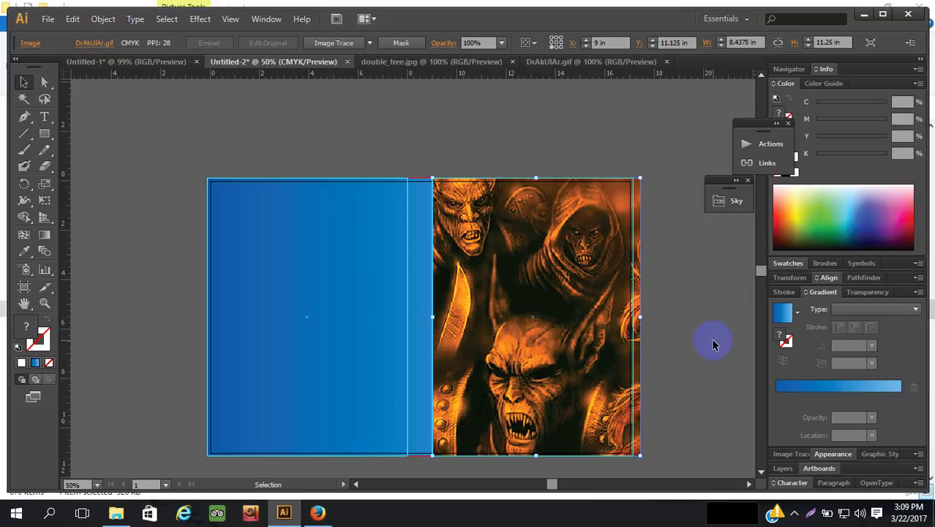
Try narrowing the DrAkUlAr picture to about 7.76 in wide, inside the front cover's outer edge
click(643, 323)
mouse_move(641, 318)
mouse_down()
mouse_move(607, 318)
mouse_move(627, 321)
mouse_up()
click(794, 512)
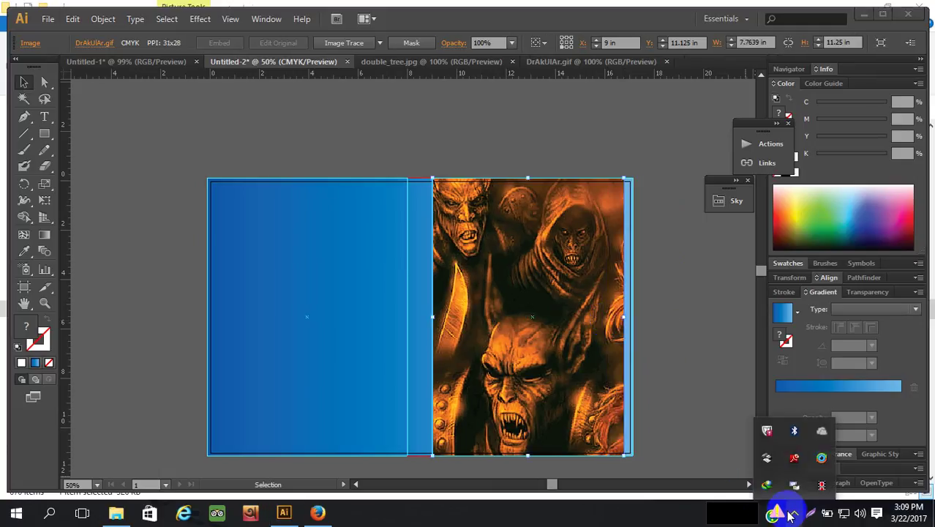
click(822, 487)
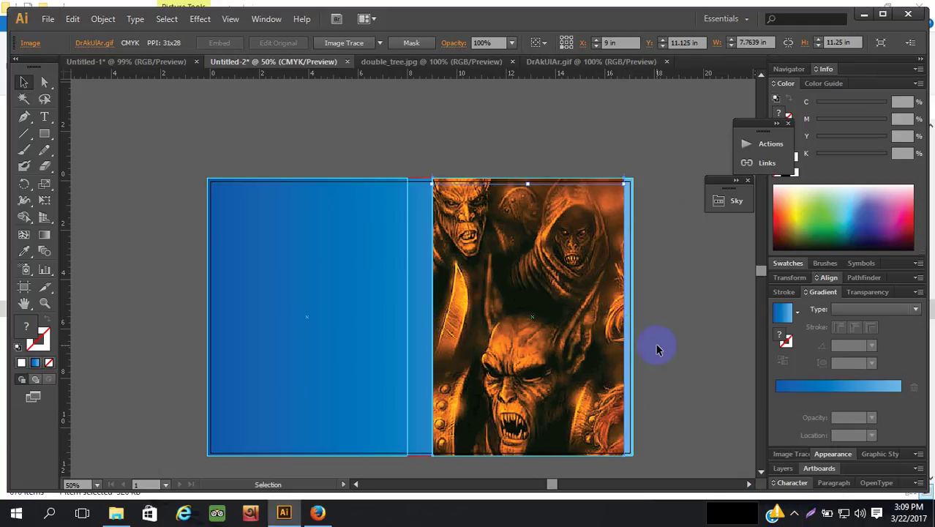
Undo the narrowing and the enlargement of the DrAkUlAr picture on the front cover
key(a)
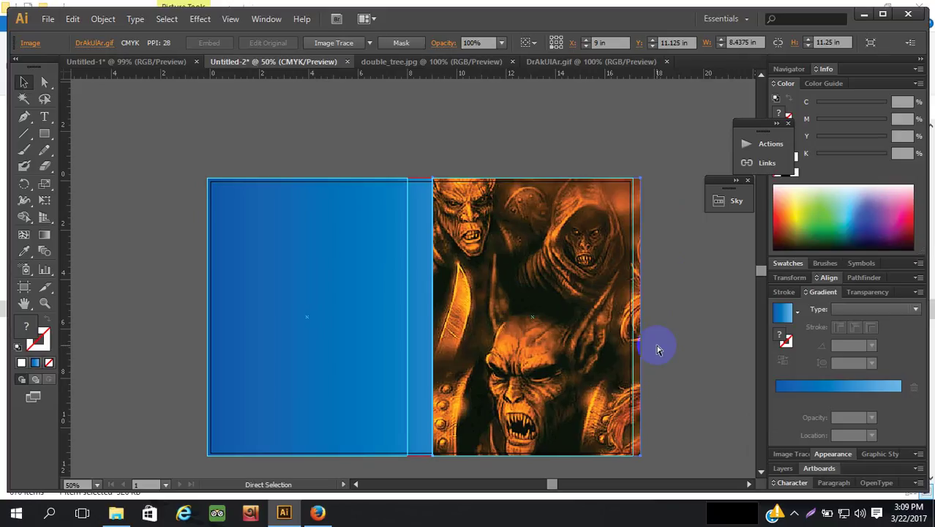
key(ctrl+z)
key(v)
click(498, 287)
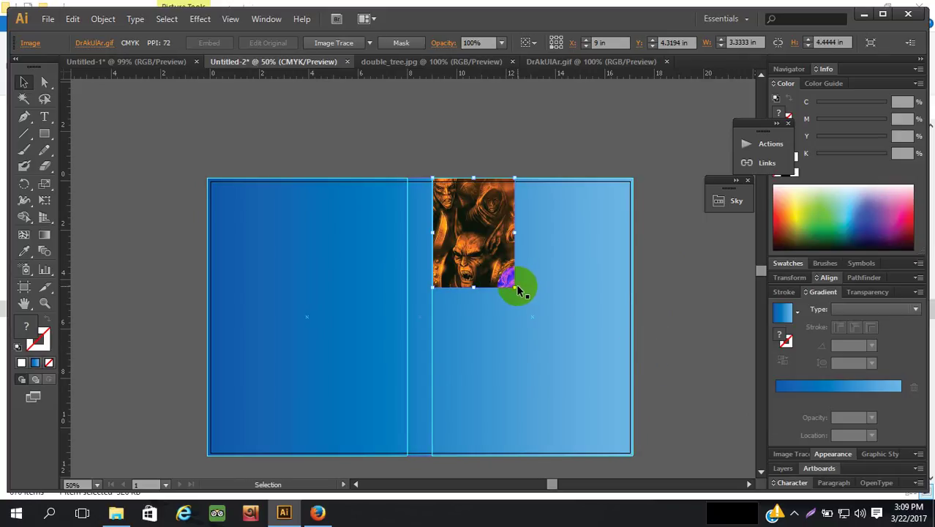
Enlarge the DrAkUlAr picture to 8.4375 × 11.25 in and draw an unfilled 8.125 × 11.25 in rectangle over the front cover
drag(517, 291, 711, 455)
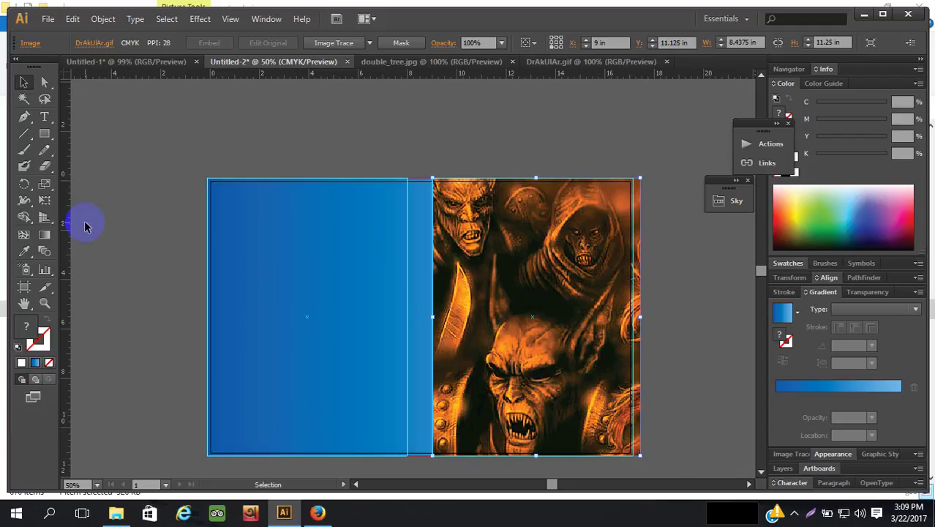
drag(44, 134, 100, 132)
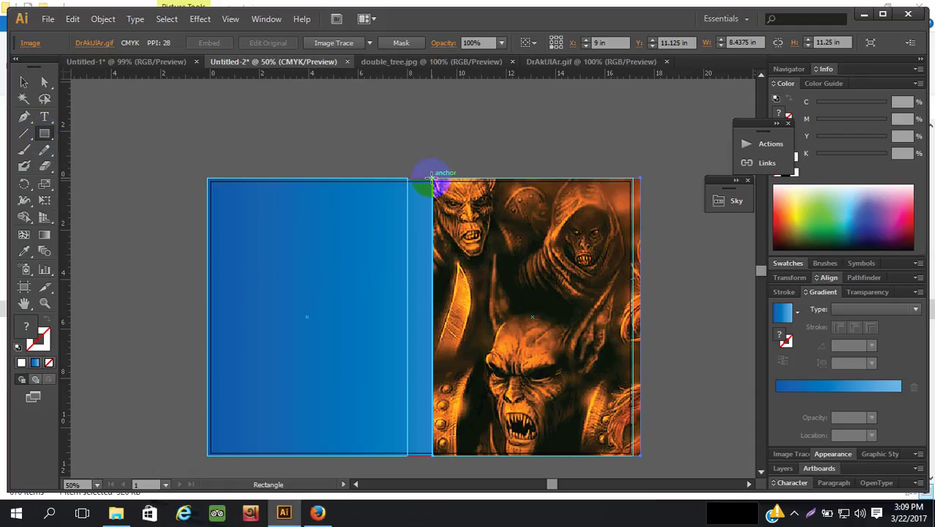
drag(432, 177, 634, 456)
click(48, 364)
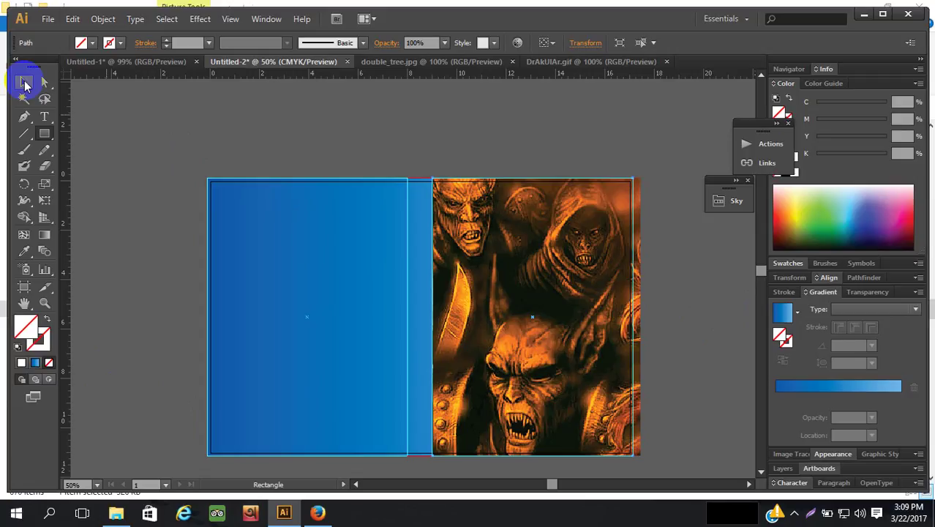
Lock the blue gradient background rectangle that spans the whole cover
click(24, 83)
click(278, 233)
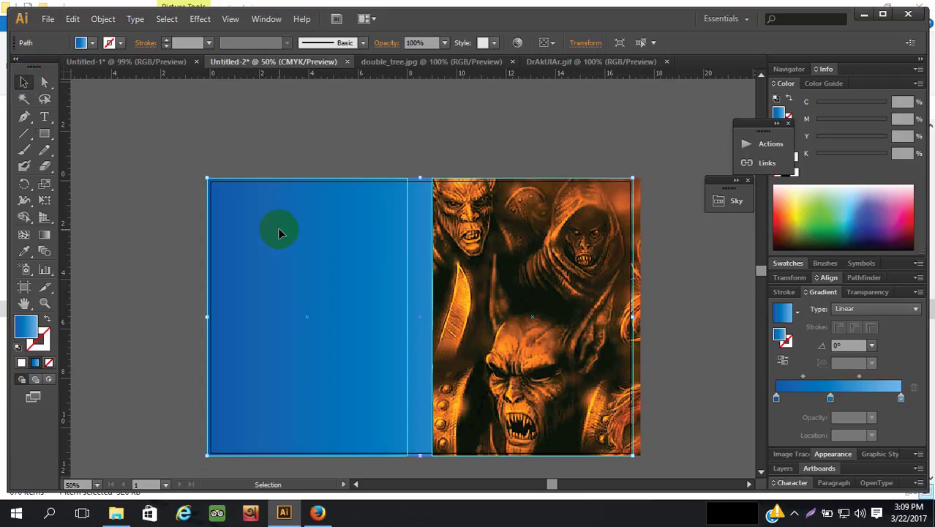
key(a)
key(v)
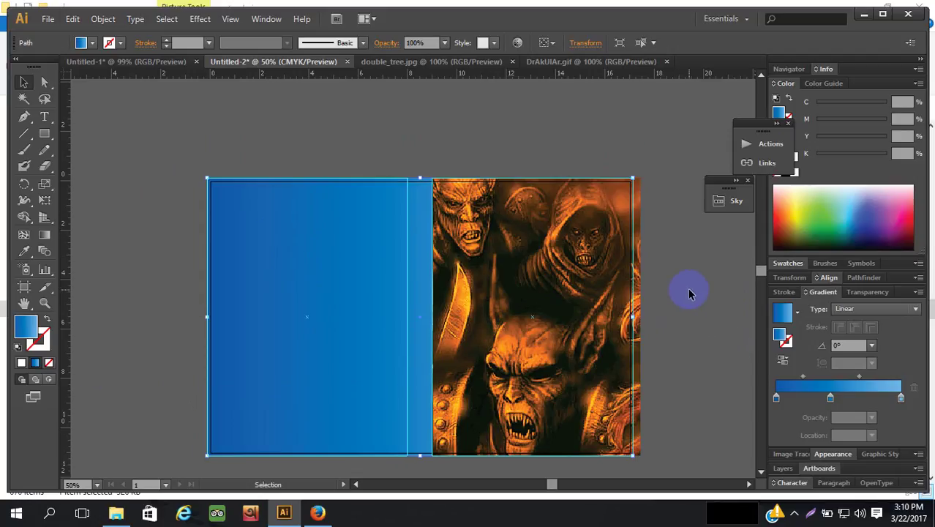
shift+click(445, 379)
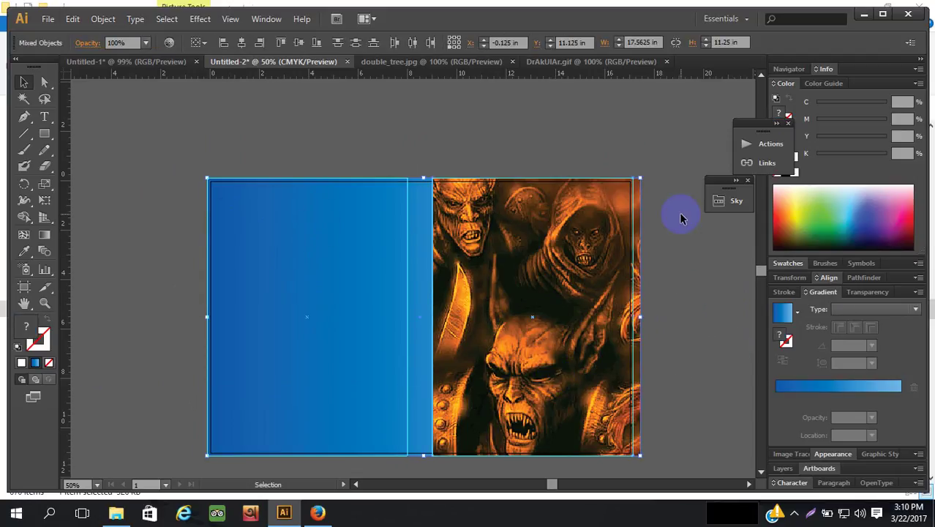
click(258, 248)
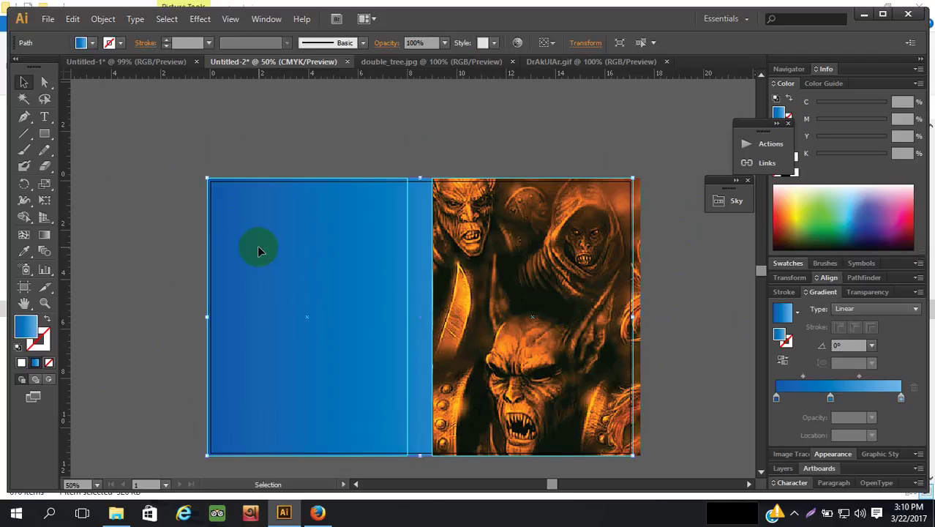
key(ctrl+shift+a)
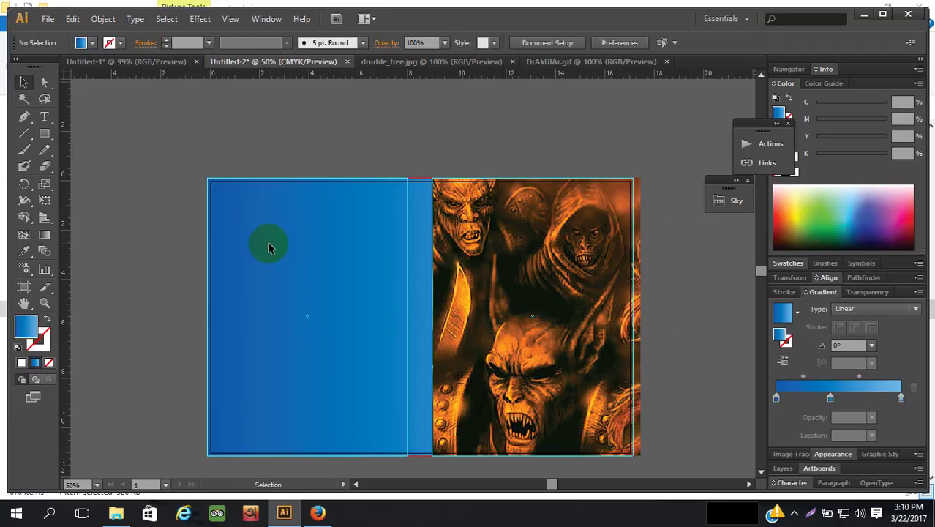
Clip the DrAkUlAr picture to the front cover rectangle with a clipping mask, and deselect it
click(607, 340)
right_click(607, 342)
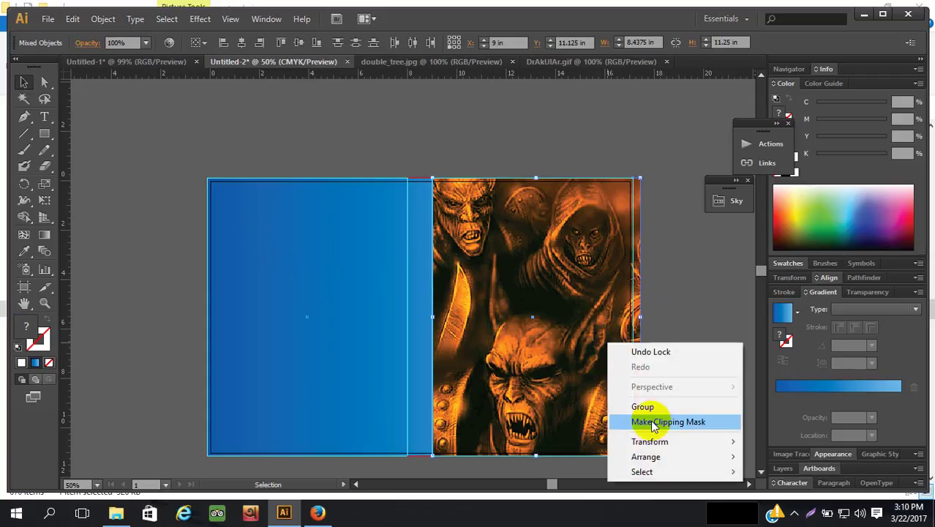
click(647, 420)
click(663, 375)
scroll(655, 378, down, 2)
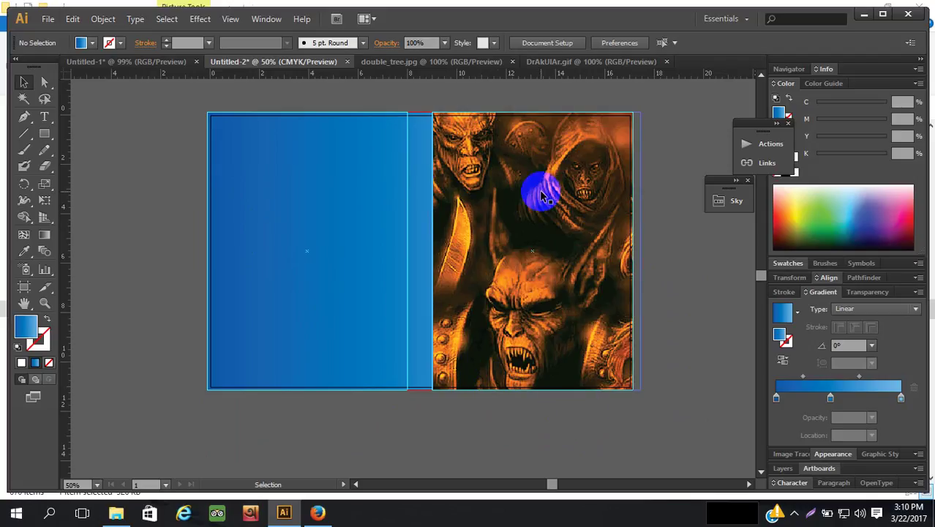
click(319, 514)
click(320, 514)
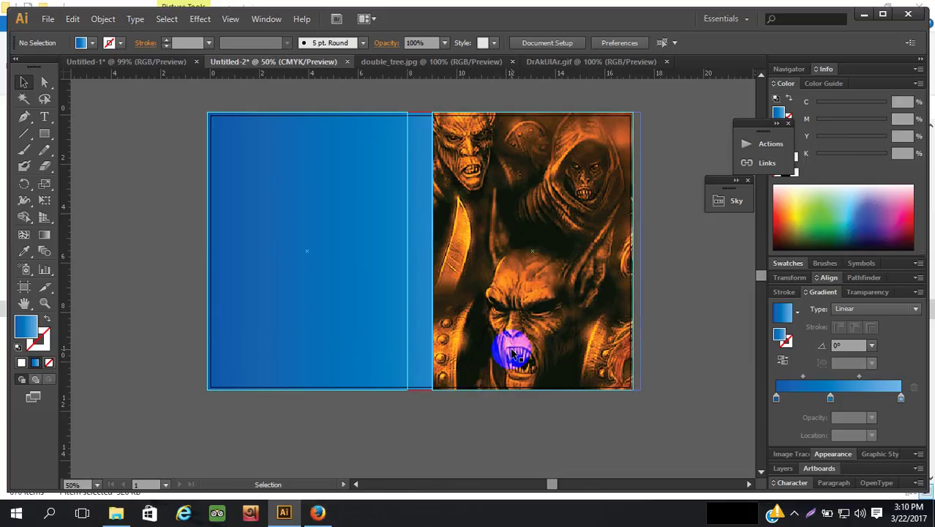
click(543, 337)
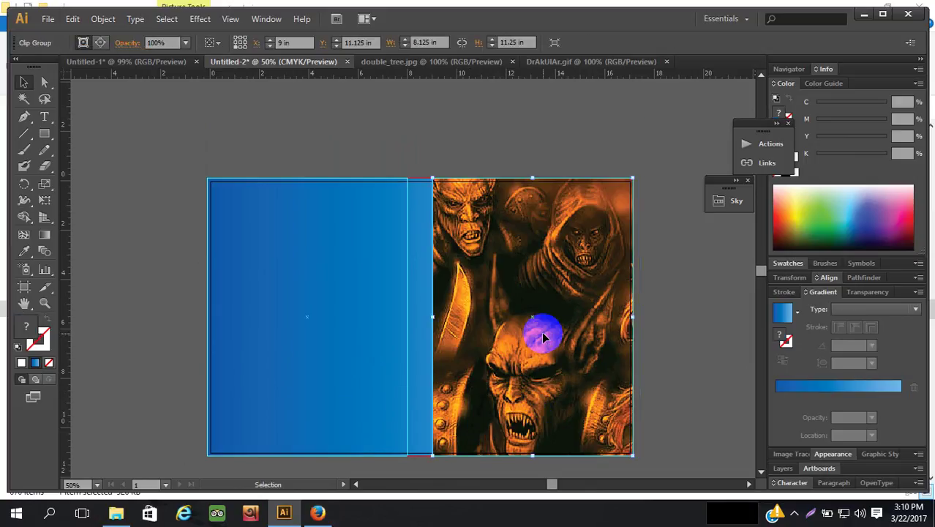
click(545, 306)
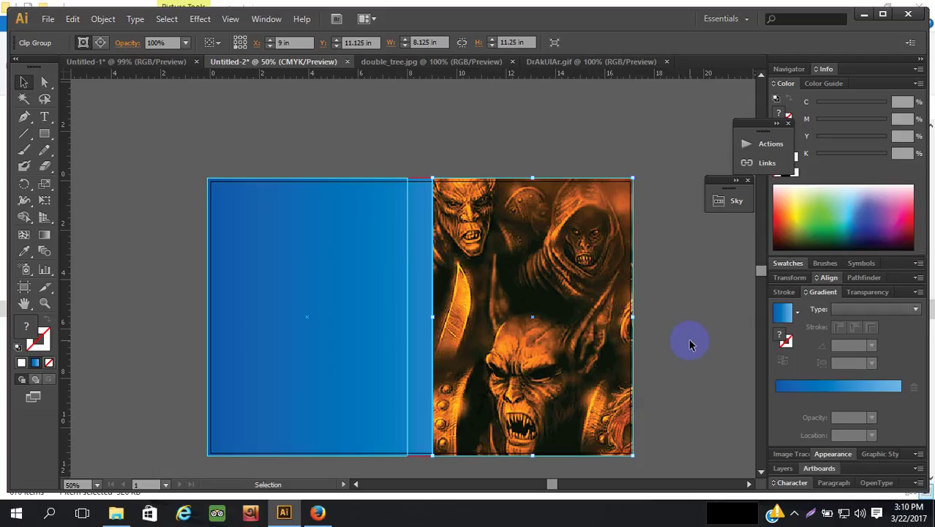
scroll(697, 346, down, 3)
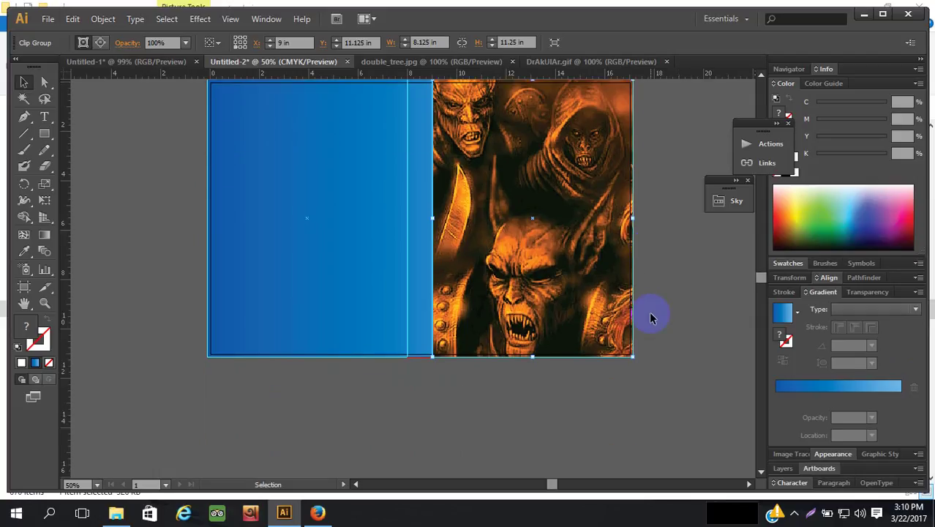
scroll(644, 311, up, 3)
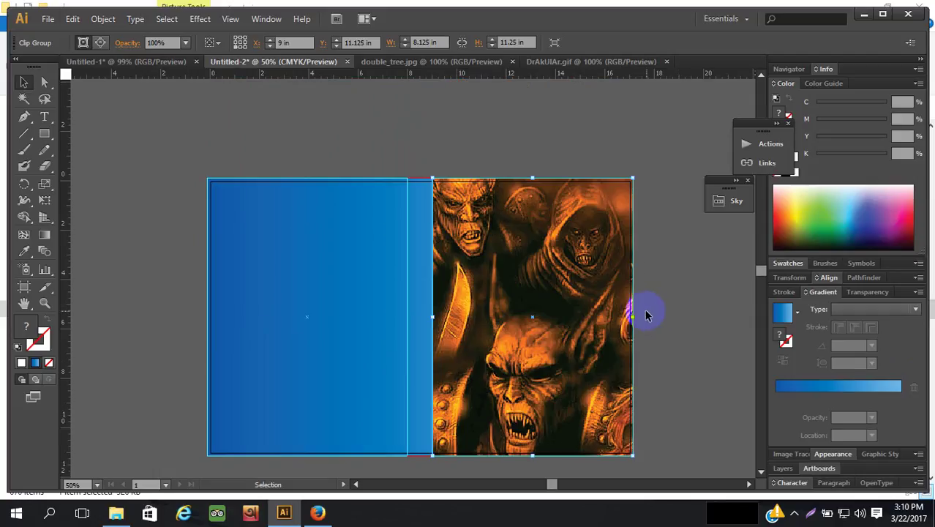
Draw a gradient-filled rectangle about 8.125 × 6.4167 in over the lower part of the front cover picture
drag(554, 489, 559, 485)
scroll(599, 321, down, 1)
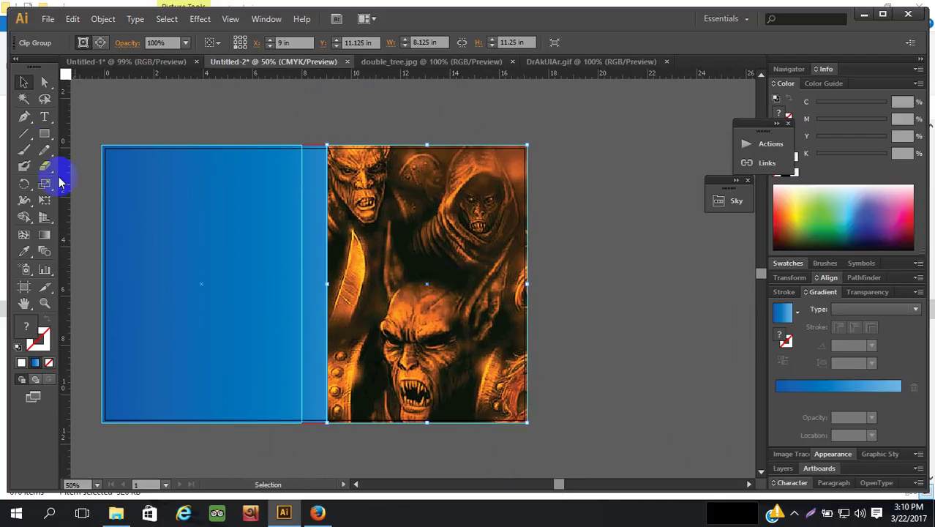
click(43, 134)
click(110, 133)
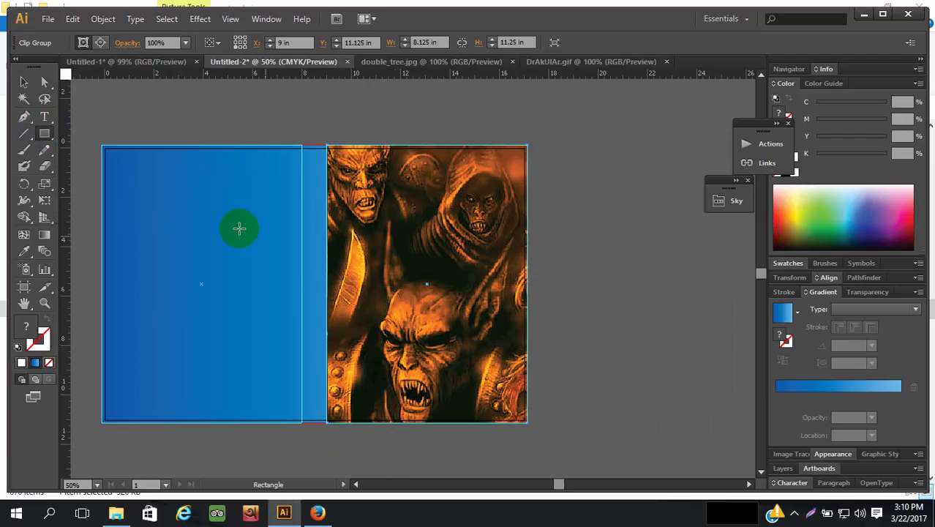
drag(326, 264, 526, 422)
click(587, 390)
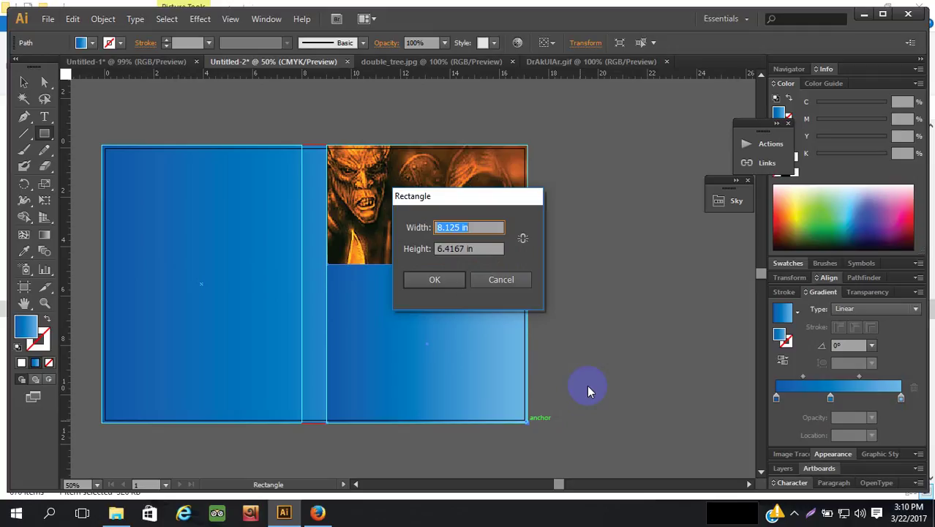
click(511, 282)
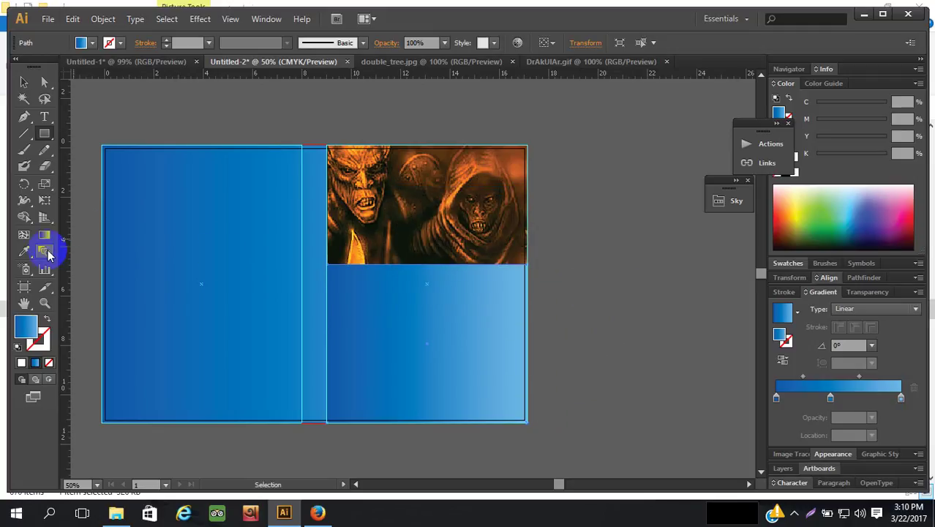
Set the gradient angle of the rectangle on the lower front cover to -90°
click(28, 328)
click(421, 303)
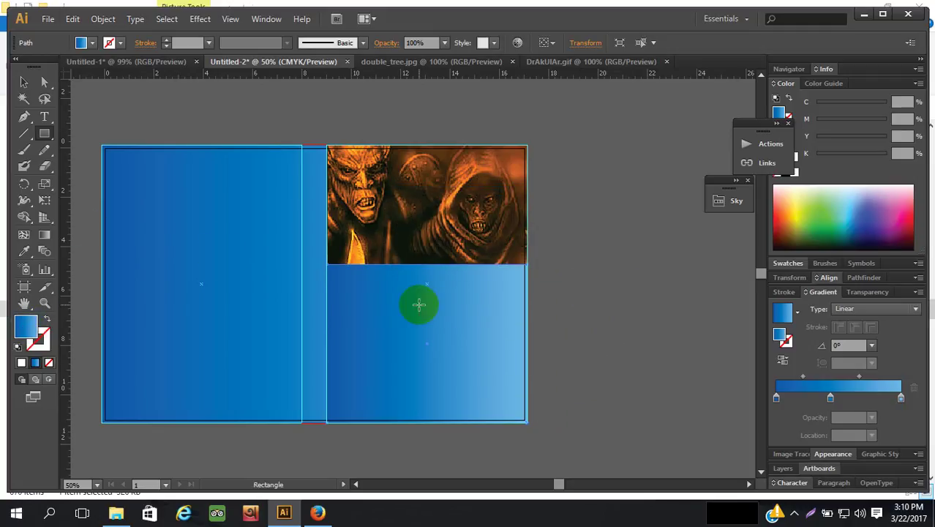
mouse_move(423, 297)
mouse_down()
mouse_move(432, 415)
mouse_move(432, 392)
mouse_up()
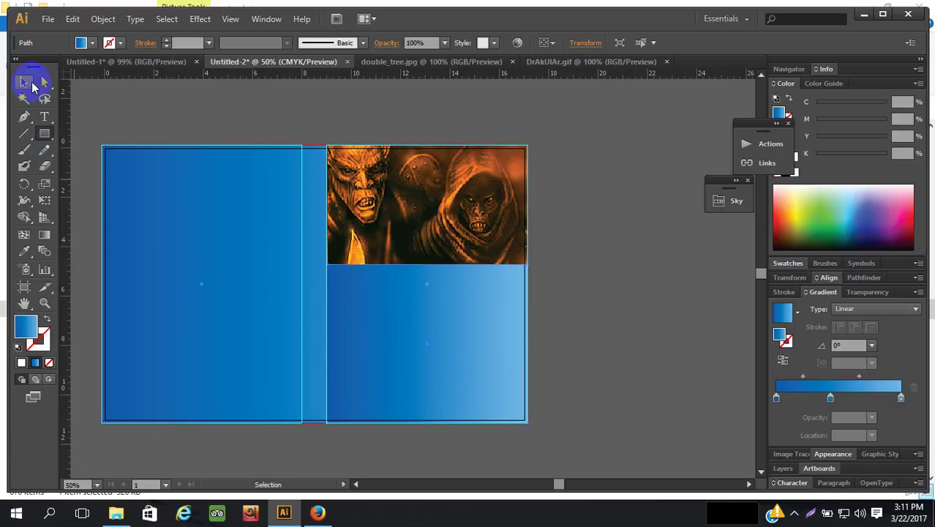
click(468, 296)
shift+click(449, 211)
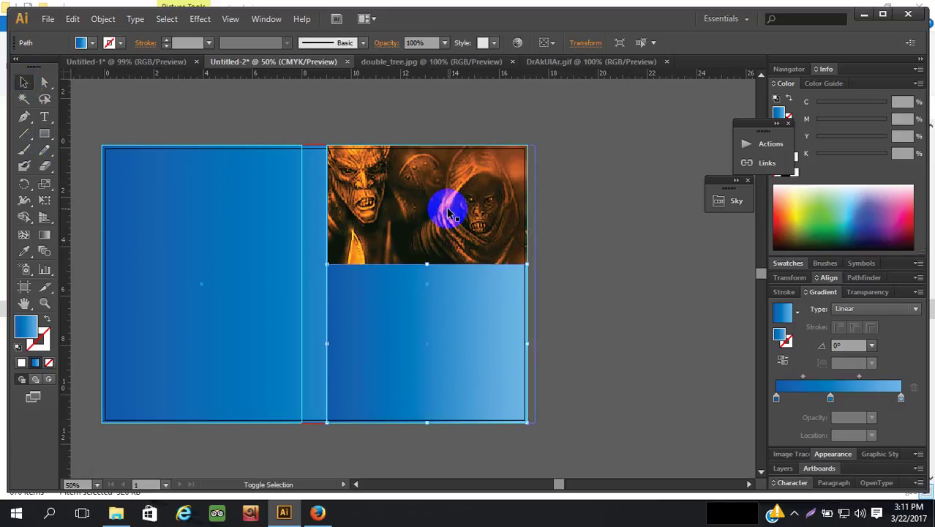
click(470, 316)
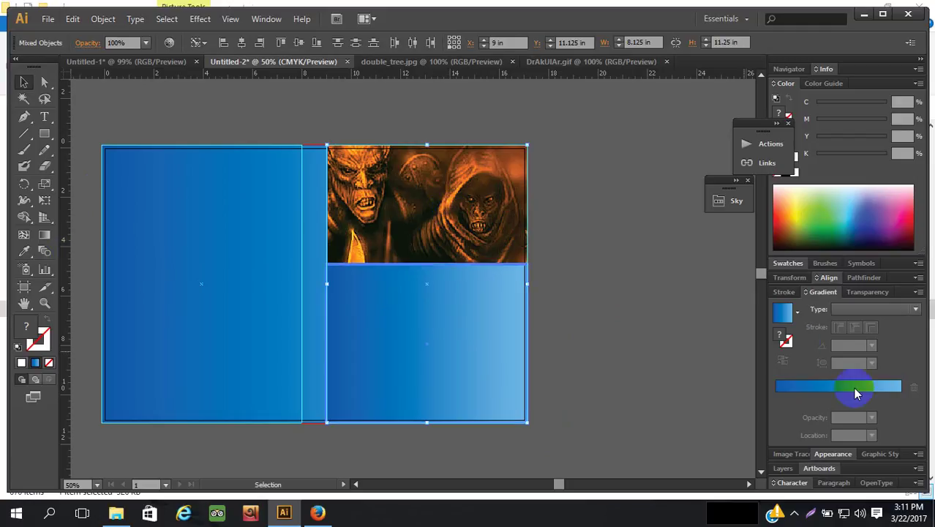
click(794, 313)
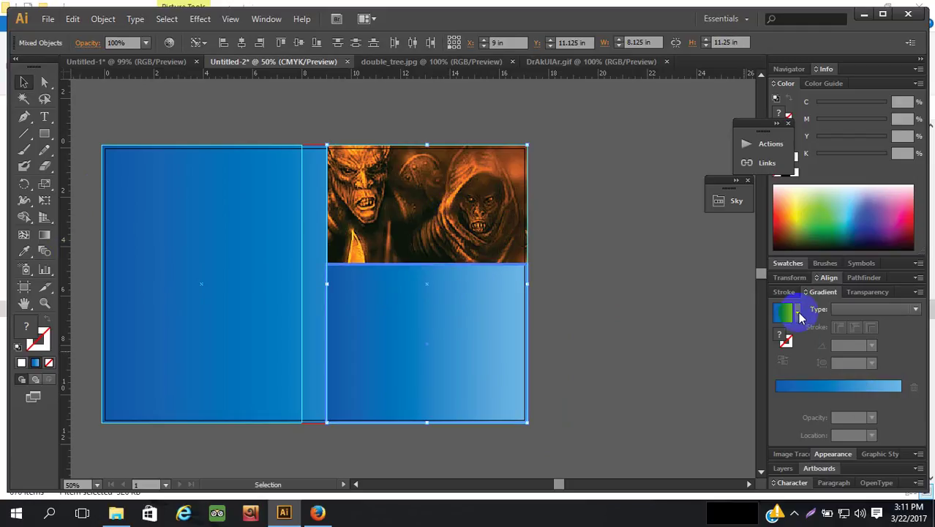
click(481, 338)
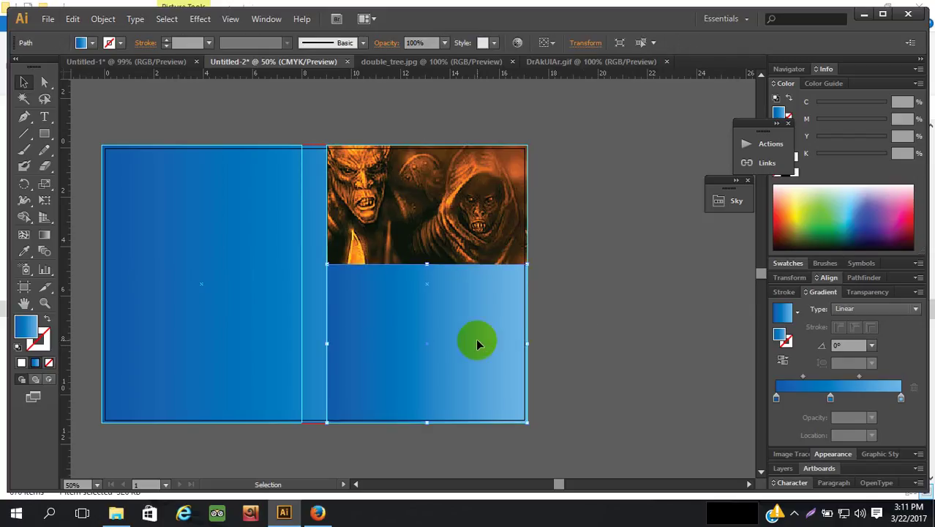
click(872, 345)
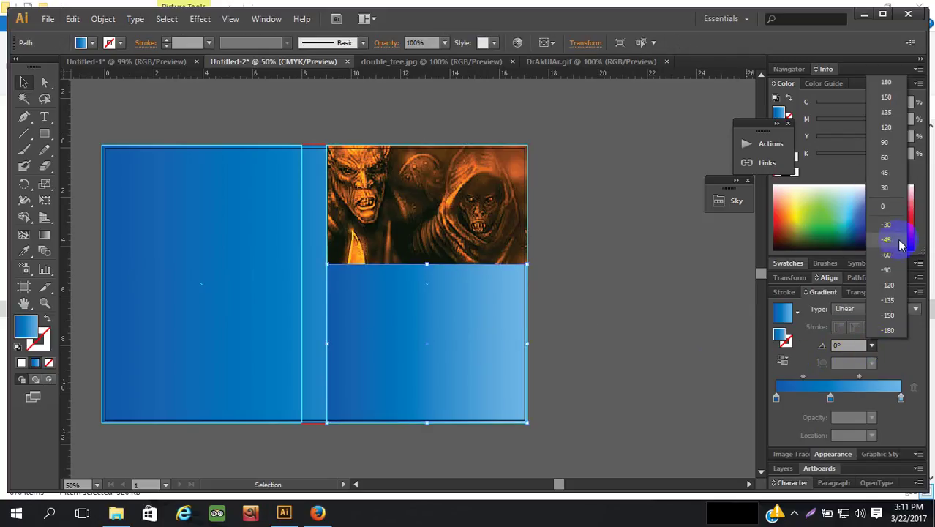
click(898, 273)
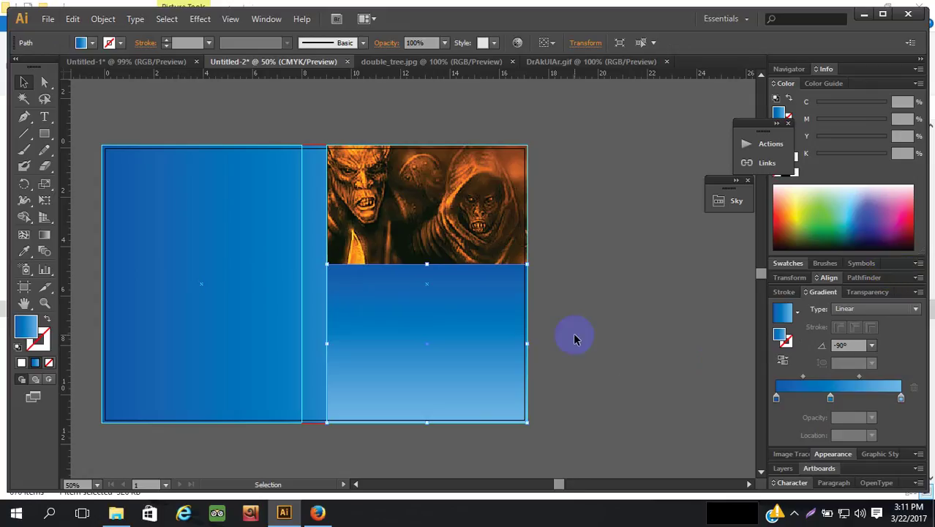
Try 0% opacity on the light blue end stop of the rectangle's gradient, and restore it to 100%
click(476, 307)
click(459, 296)
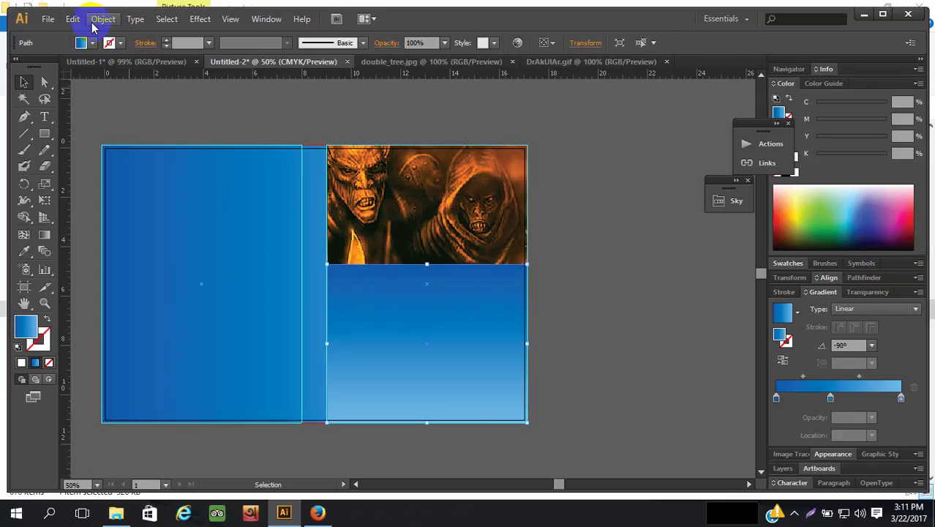
click(94, 43)
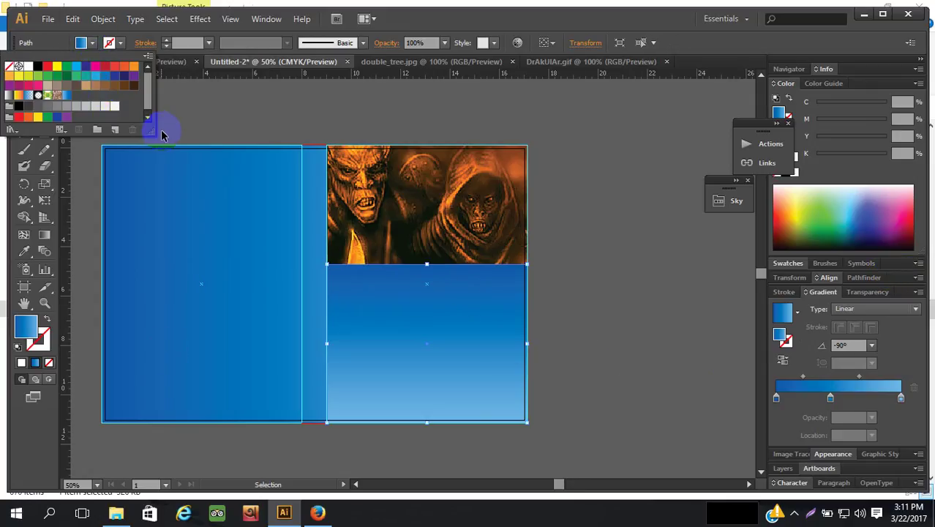
click(901, 398)
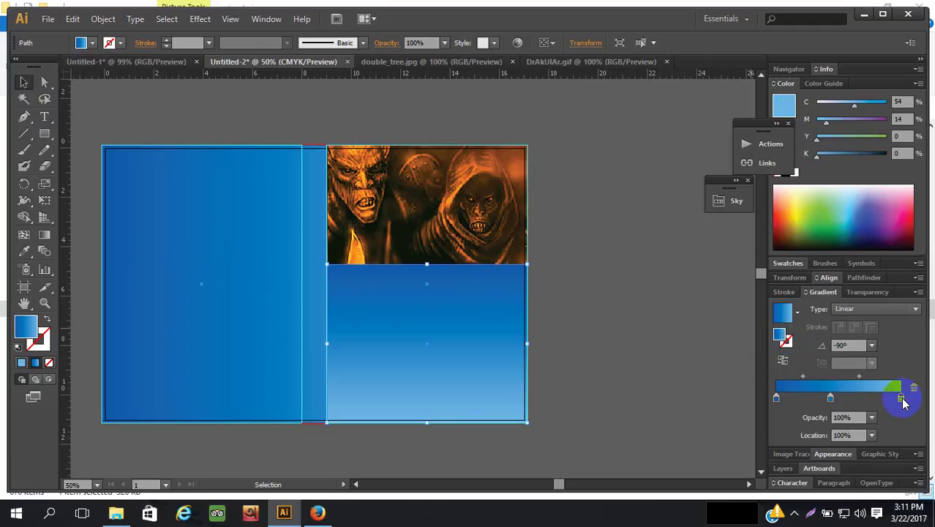
double_click(901, 399)
click(872, 419)
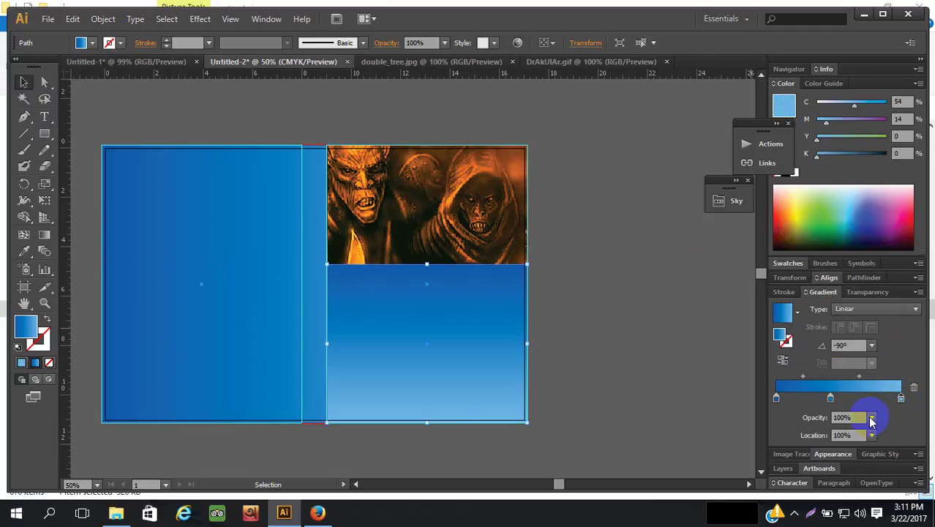
click(871, 418)
click(888, 247)
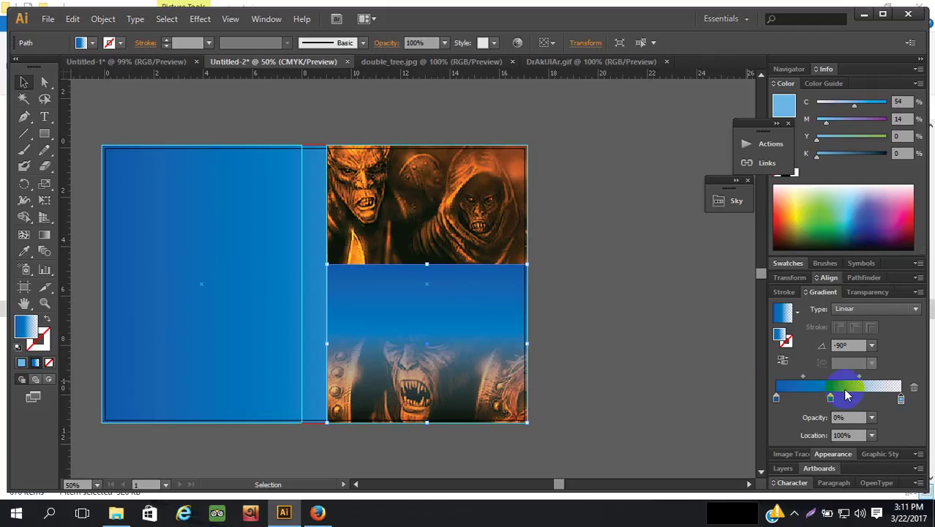
click(873, 416)
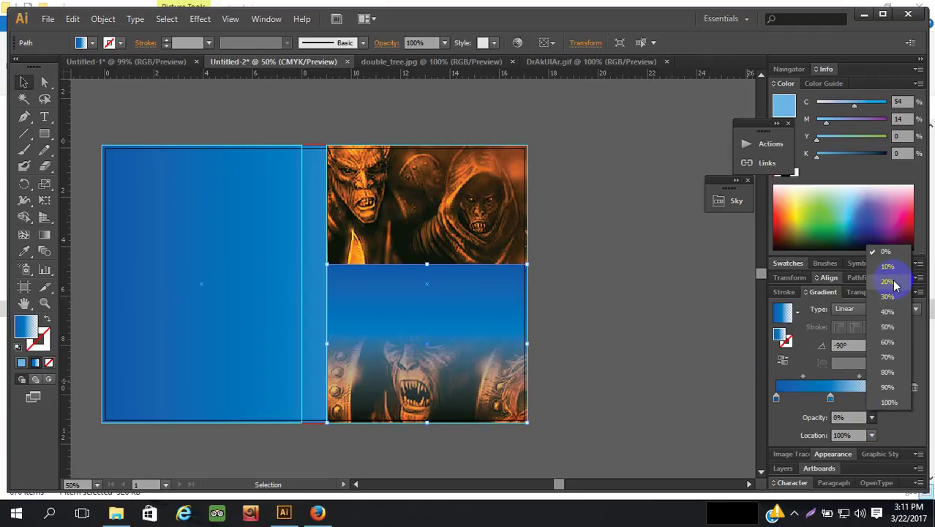
click(890, 401)
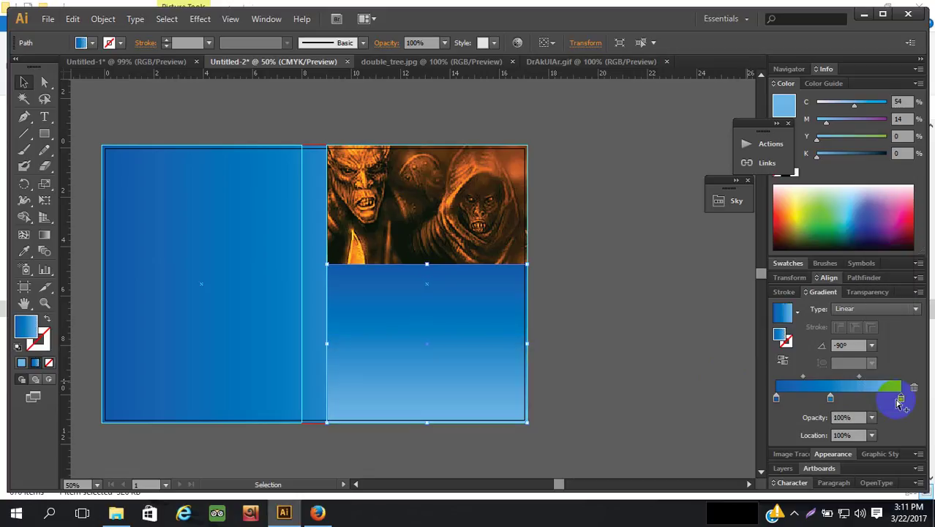
Recolor the lower rectangle's gradient to run from black to white, with the middle blue stop removed
double_click(901, 400)
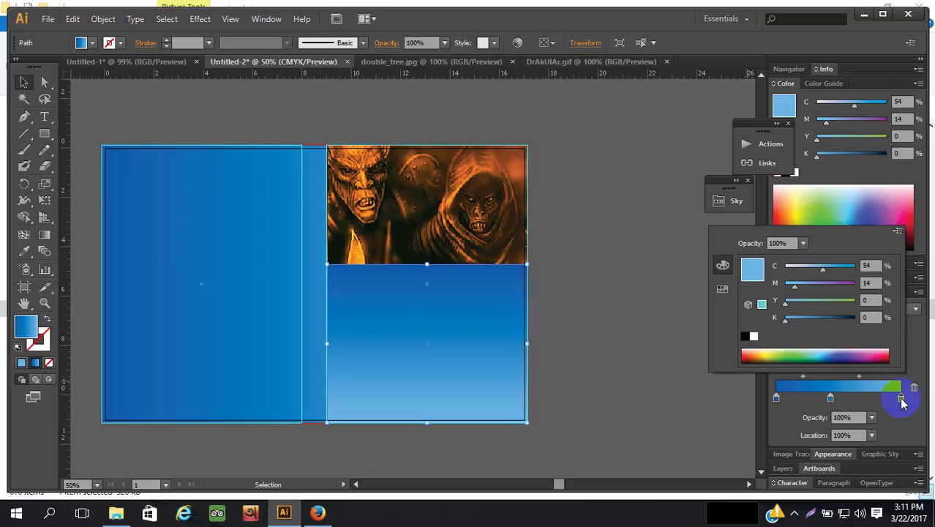
click(754, 337)
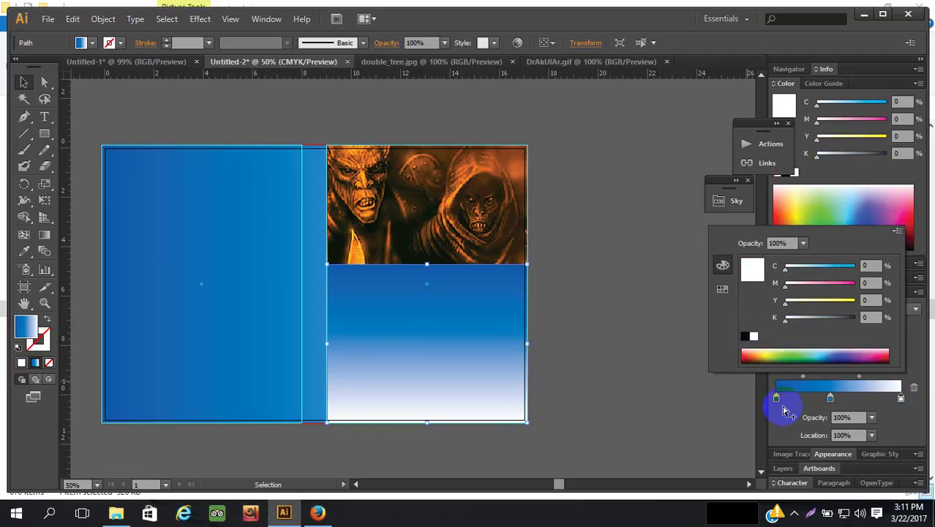
click(830, 400)
drag(830, 400, 826, 423)
double_click(776, 400)
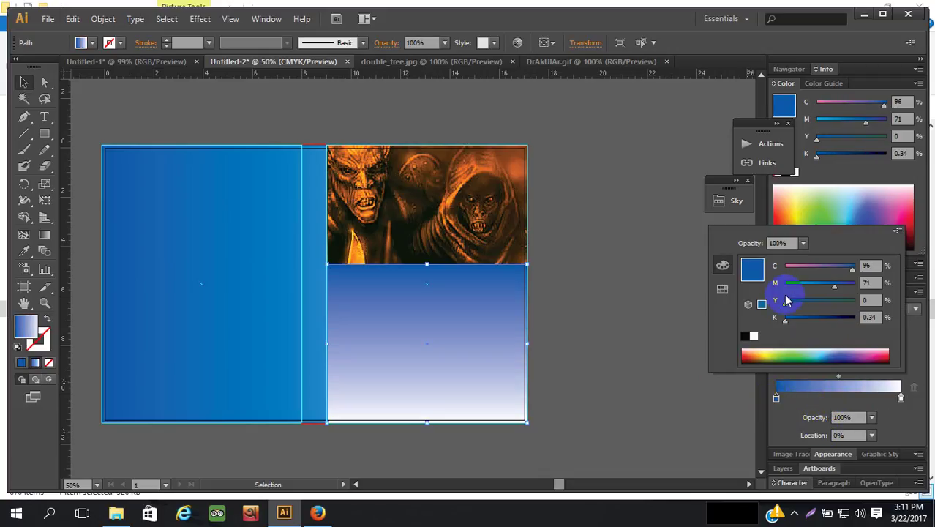
click(748, 338)
click(640, 364)
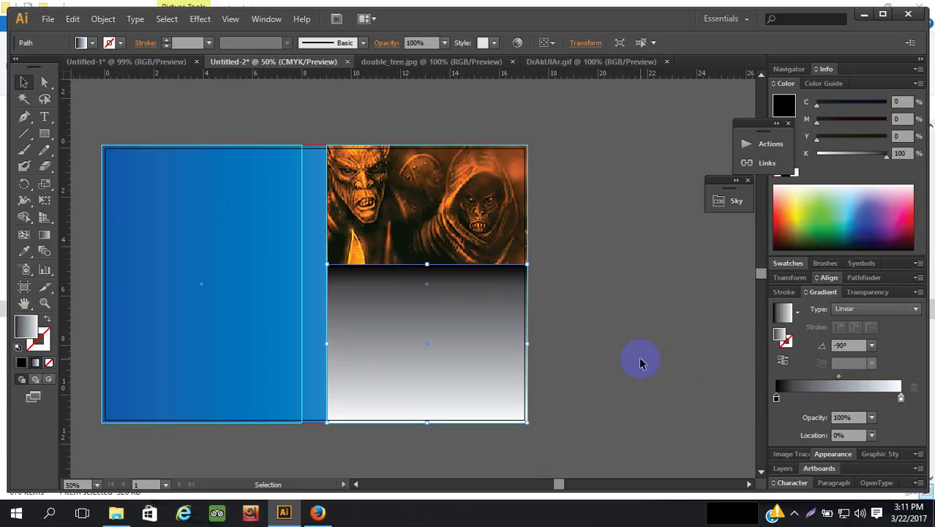
Try an opacity mask on the front cover picture using the black-to-white rectangle over its lower part, and deselect the result
click(586, 303)
click(453, 268)
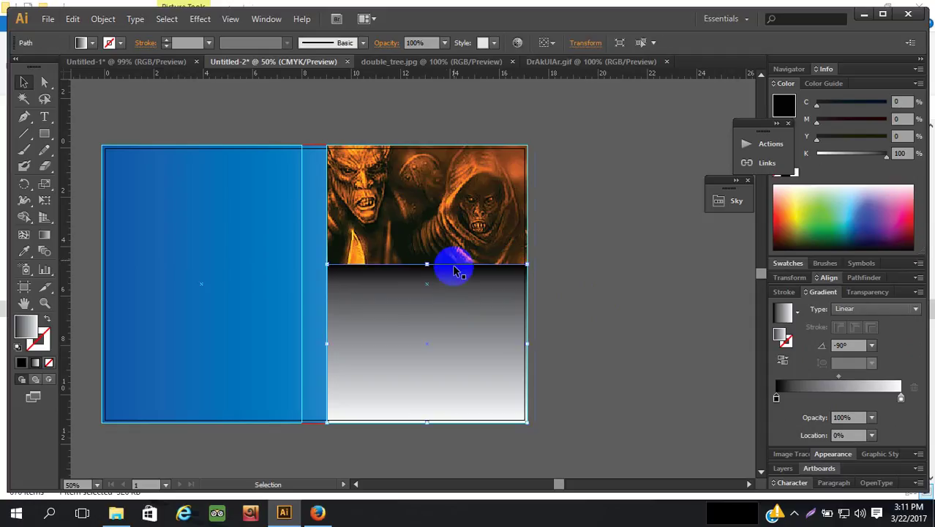
shift+click(446, 203)
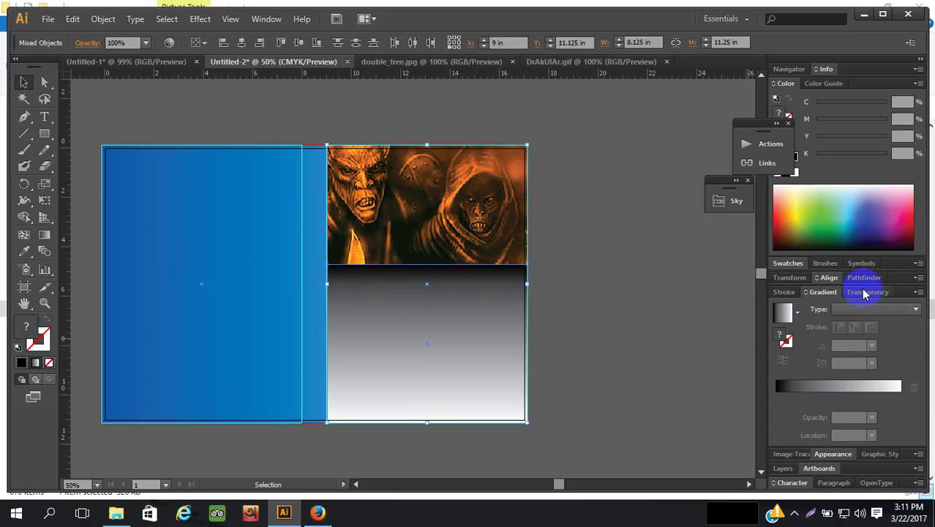
click(832, 454)
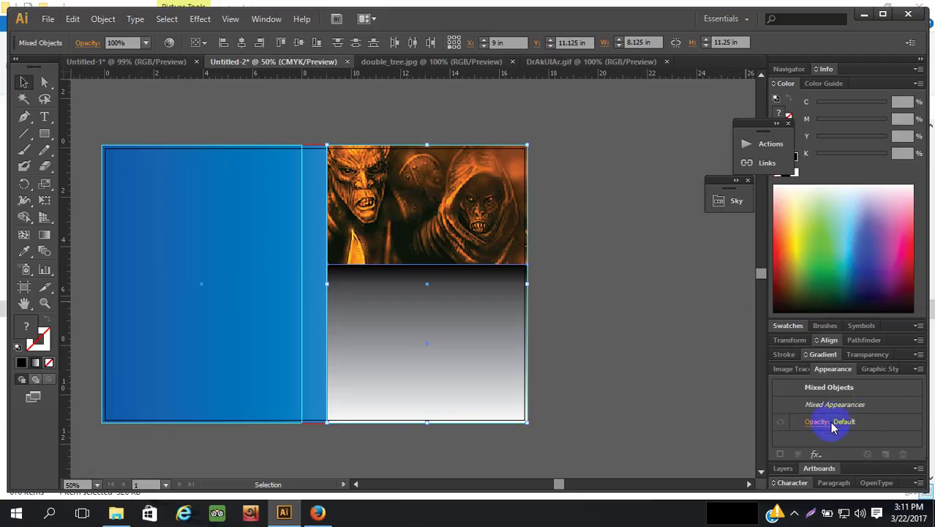
click(816, 422)
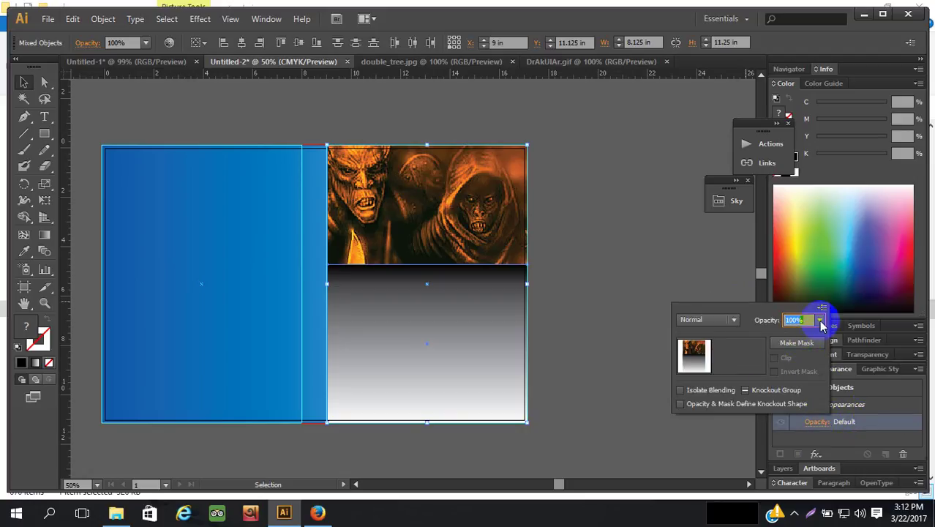
click(823, 308)
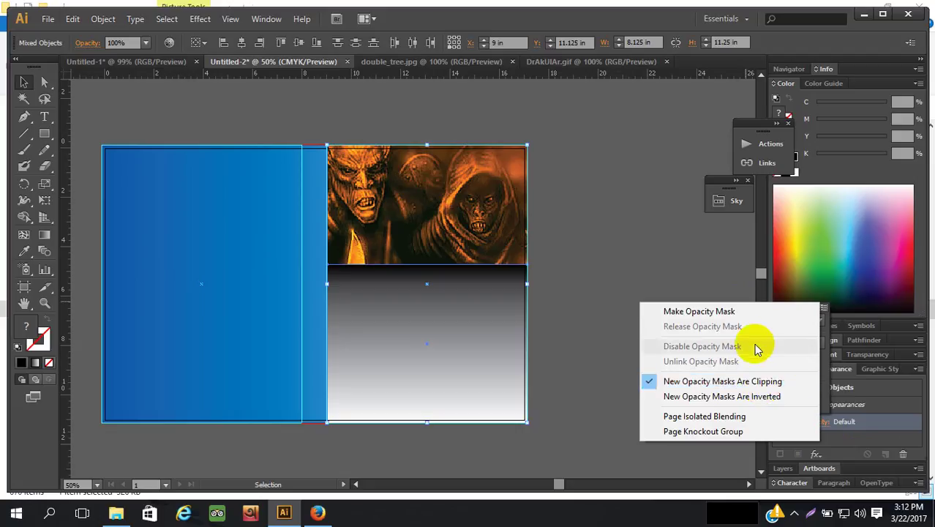
click(752, 312)
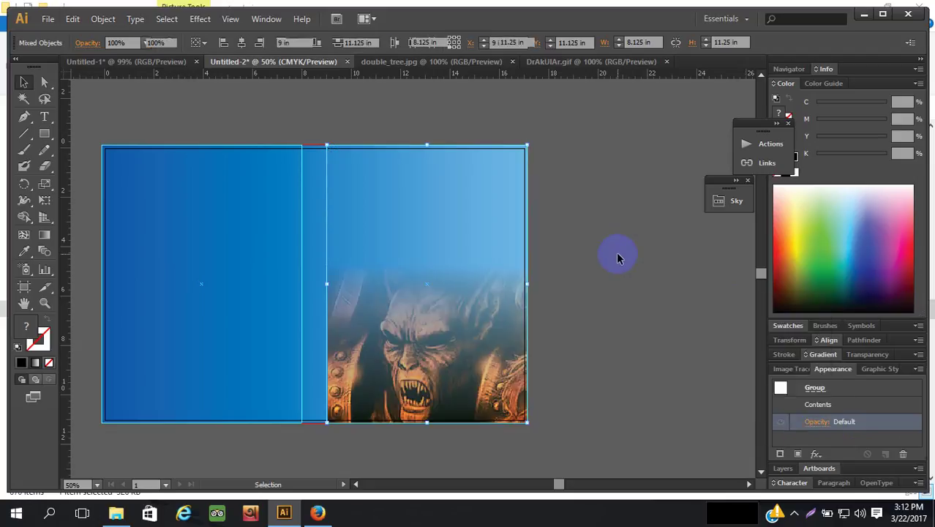
click(636, 279)
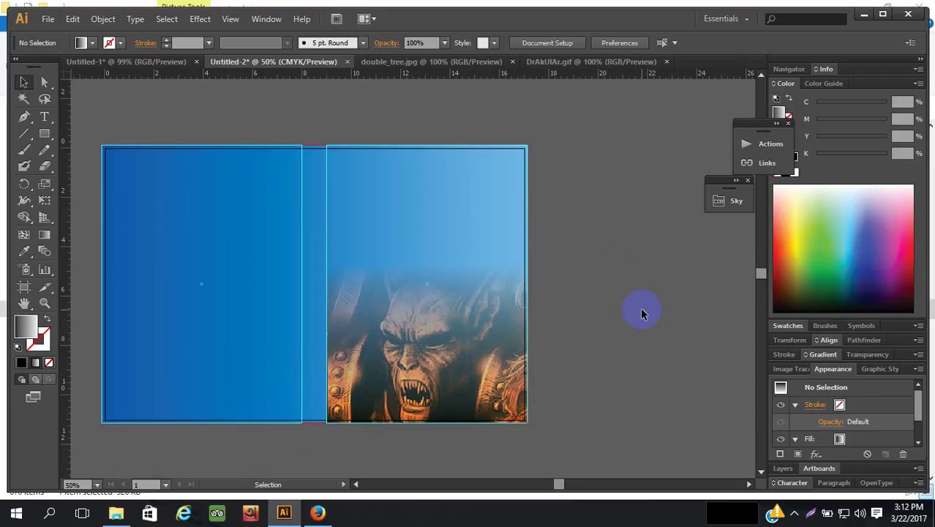
Inspect the masked front cover picture and undo the opacity mask
click(470, 306)
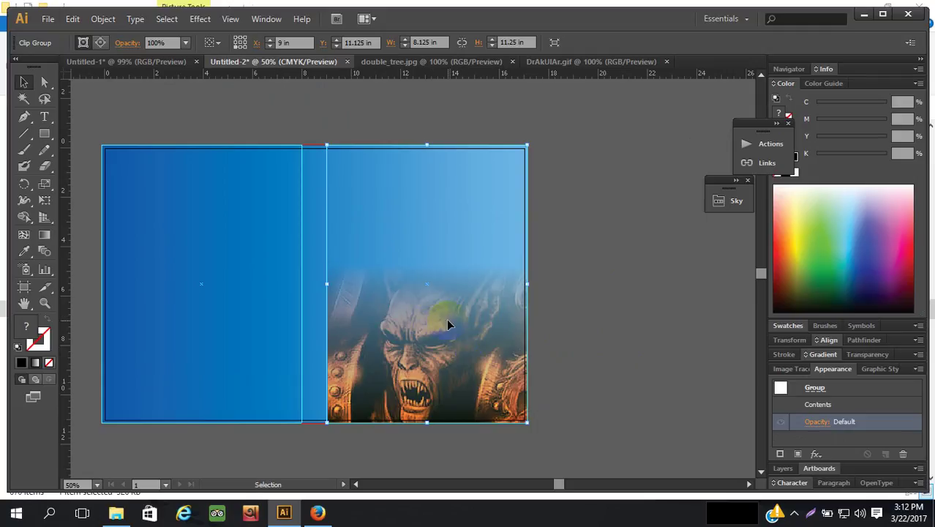
scroll(448, 325, down, 1)
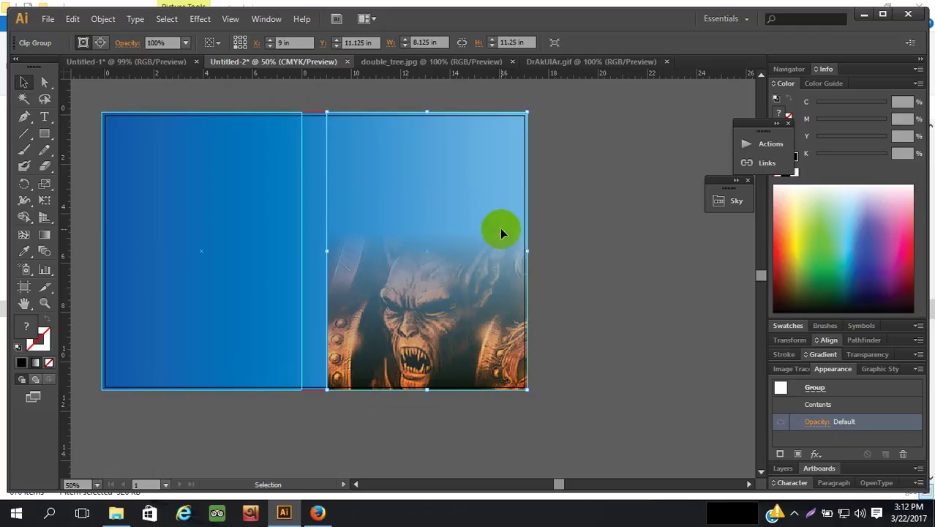
click(590, 267)
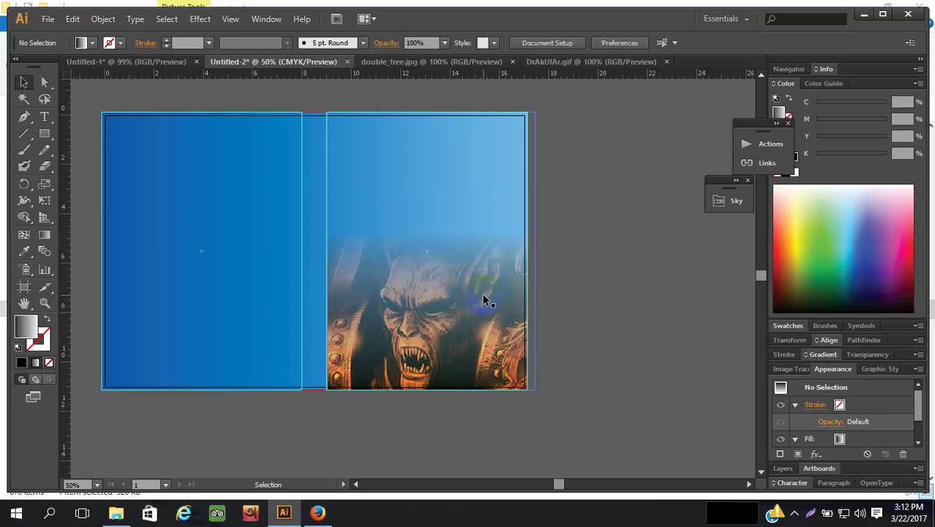
key(a)
key(v)
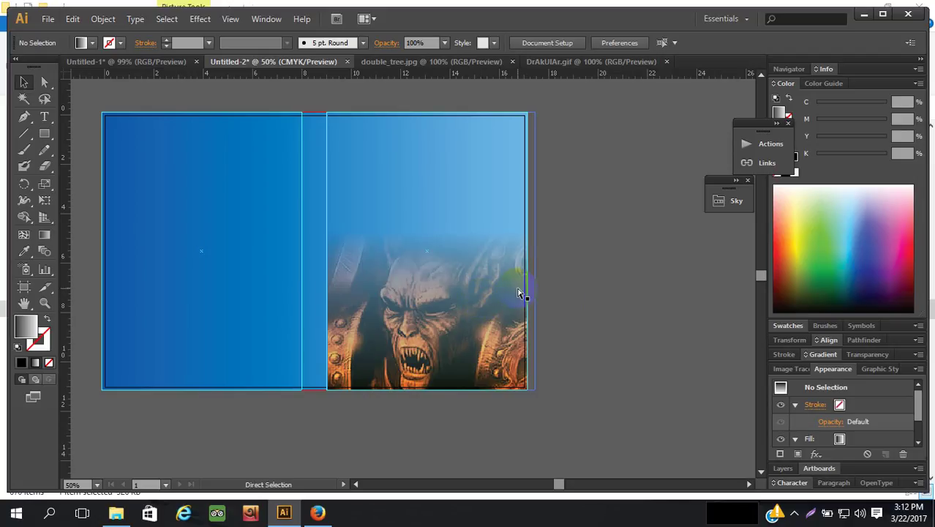
key(ctrl+z)
click(590, 282)
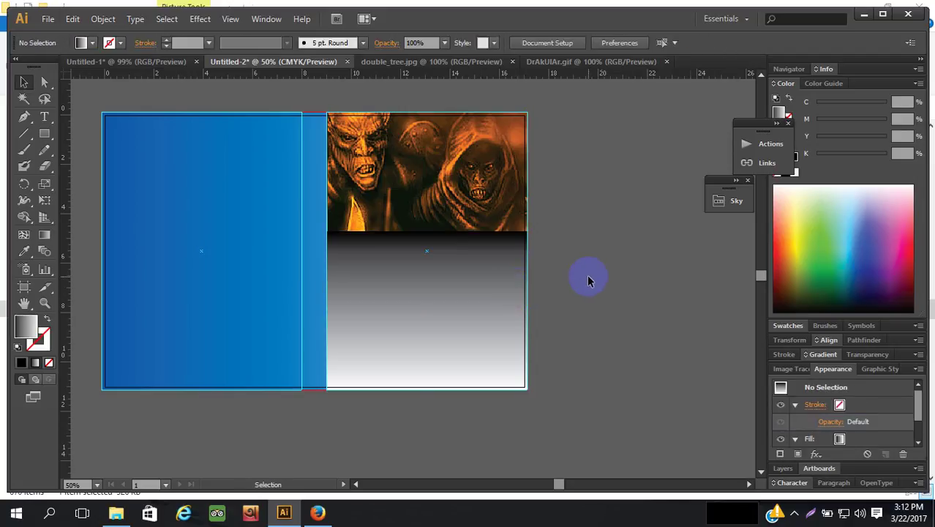
Stretch the gradient rectangle upward over the whole front cover, about 11.25 in high, and reverse its gradient so white is at the top
click(472, 277)
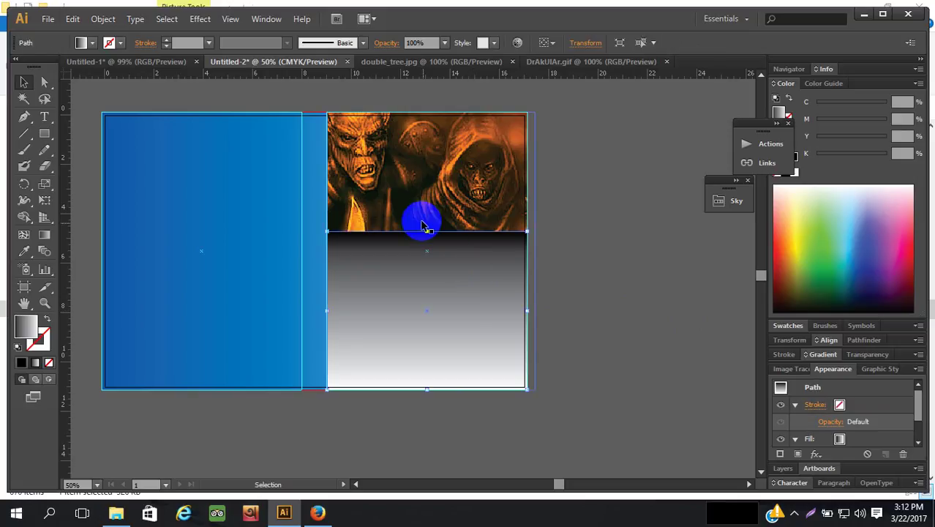
drag(427, 231, 417, 113)
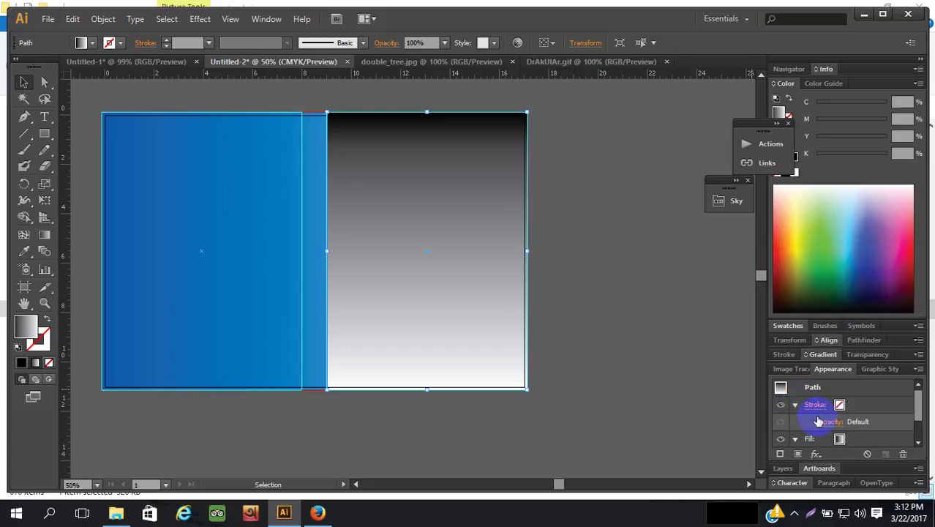
click(846, 441)
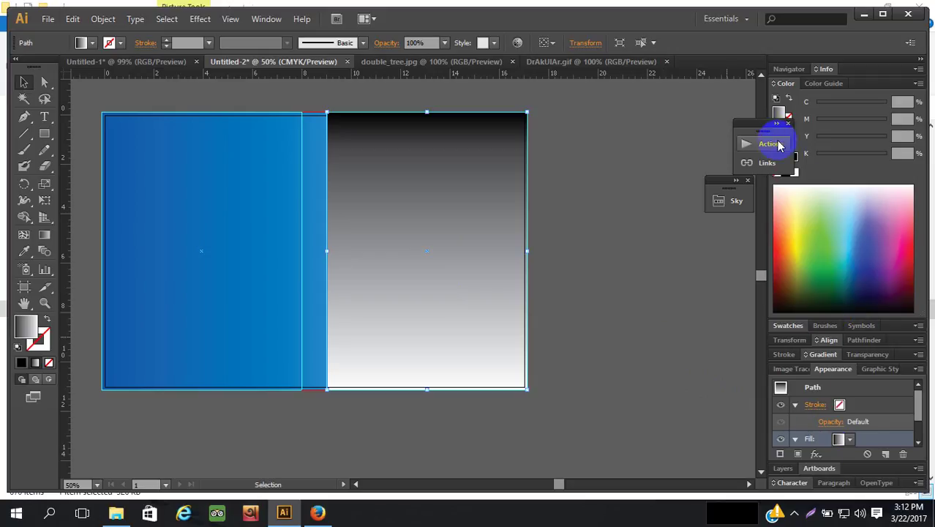
drag(765, 129, 703, 124)
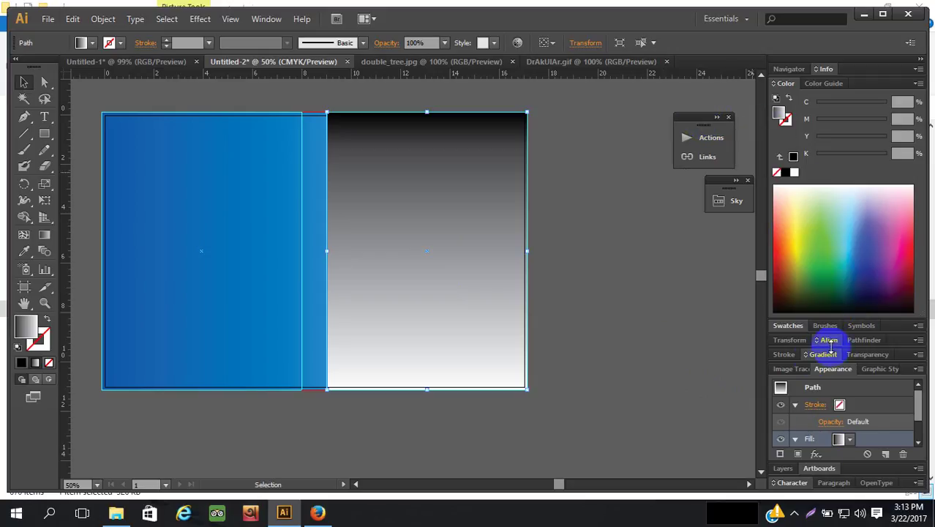
click(811, 357)
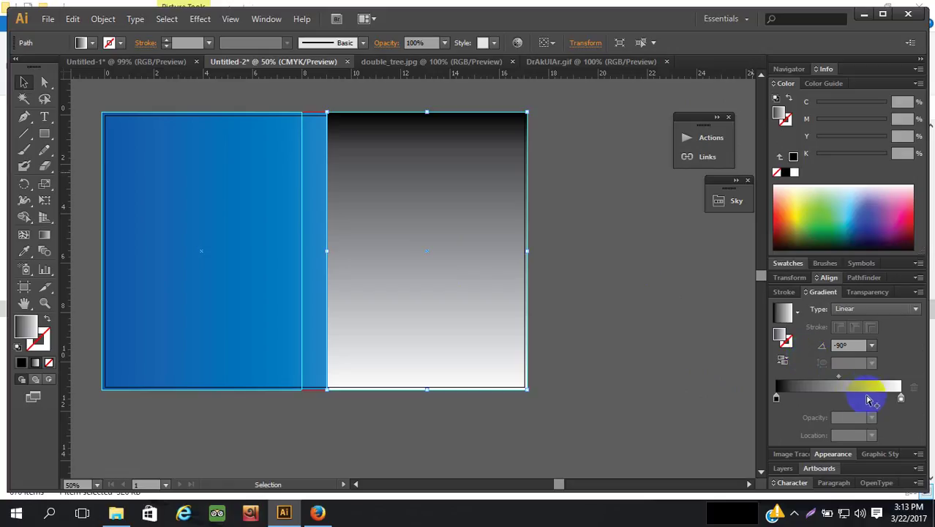
click(782, 362)
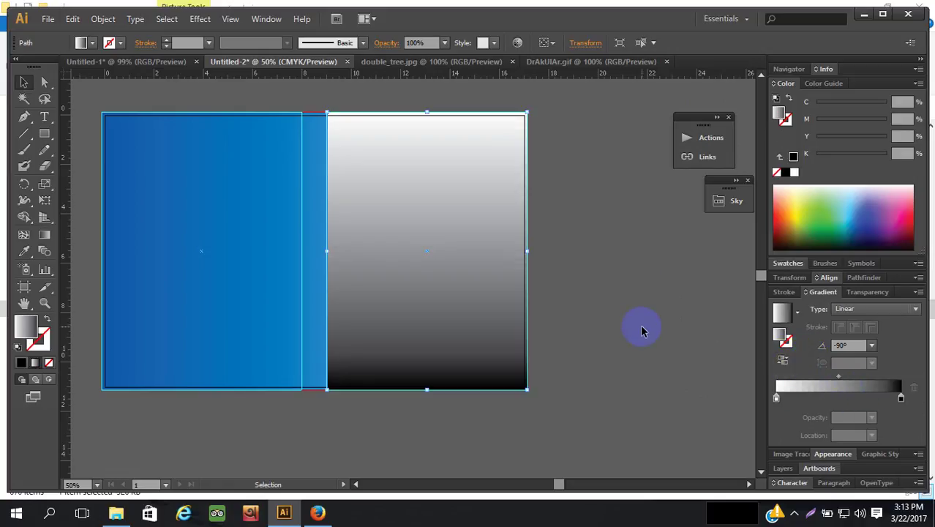
Make an opacity mask on the front cover picture from the full-height white-to-black gradient rectangle, and deselect it
click(399, 315)
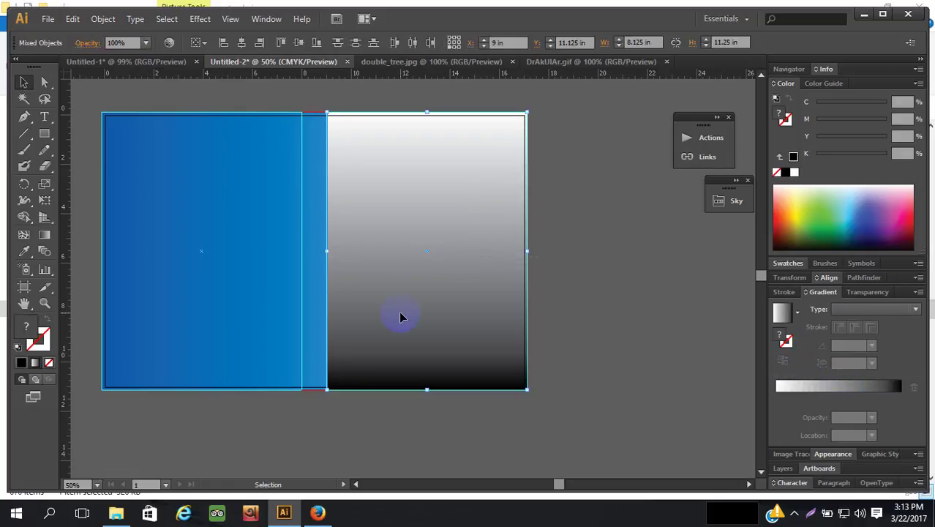
click(833, 454)
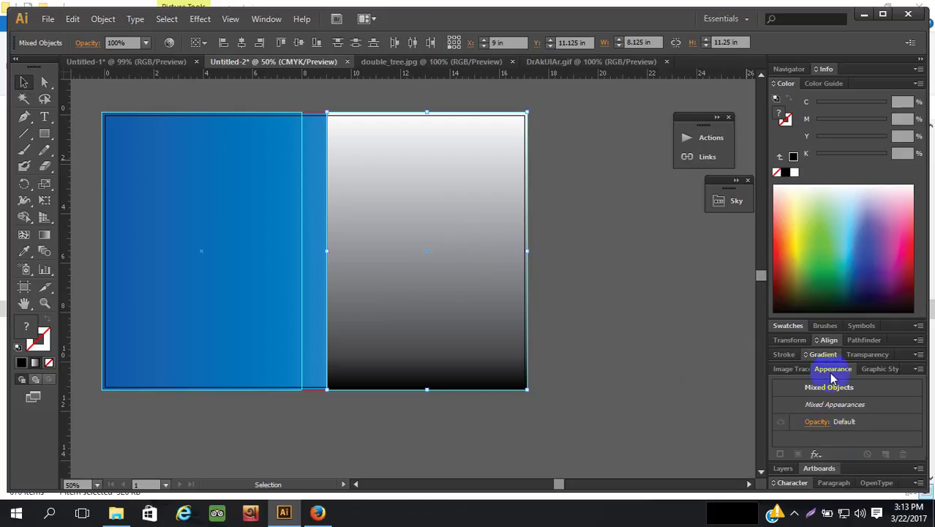
click(818, 422)
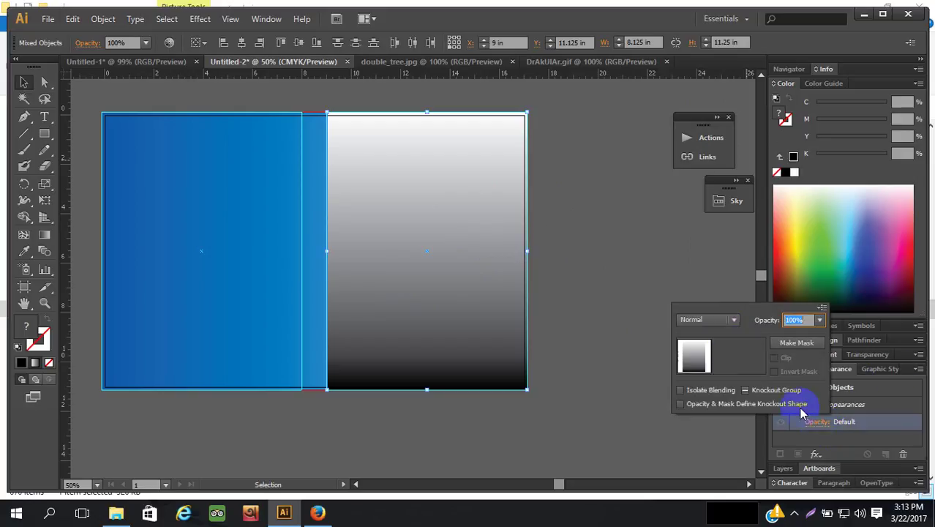
click(821, 321)
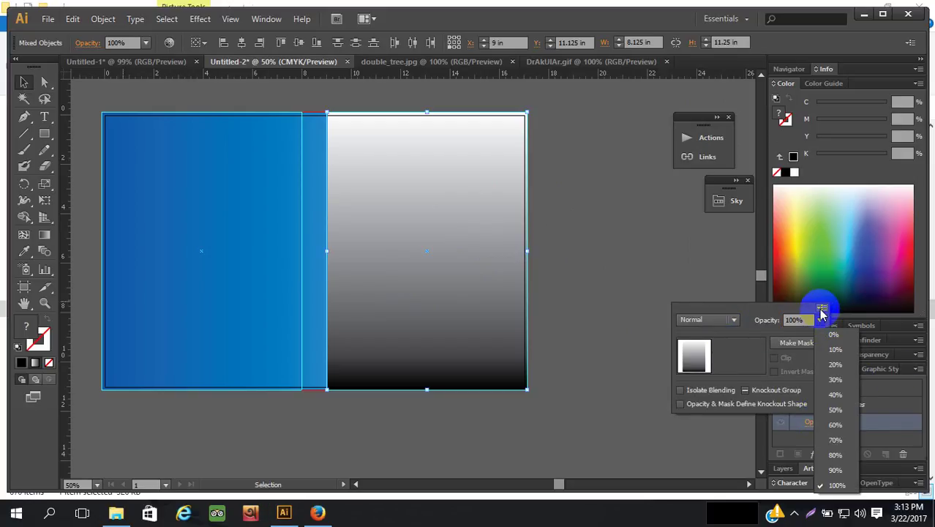
click(822, 308)
click(822, 308)
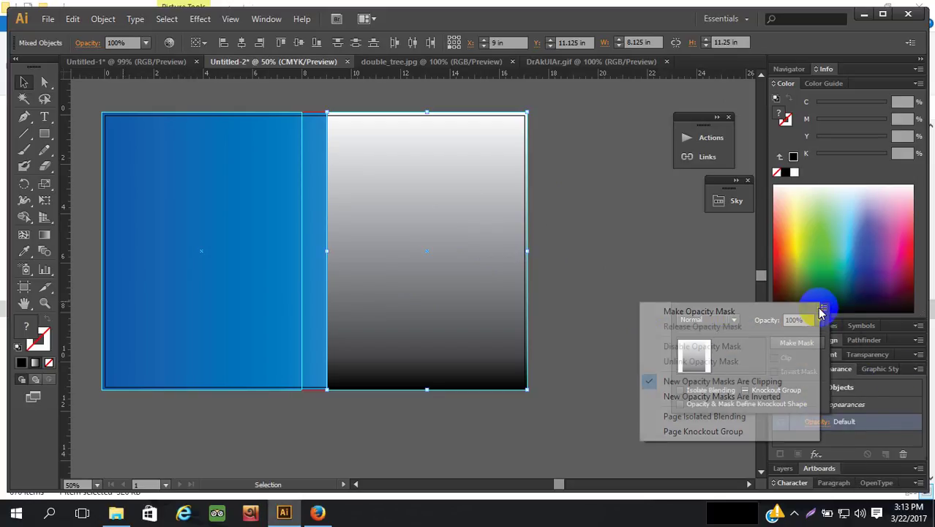
click(731, 312)
click(629, 249)
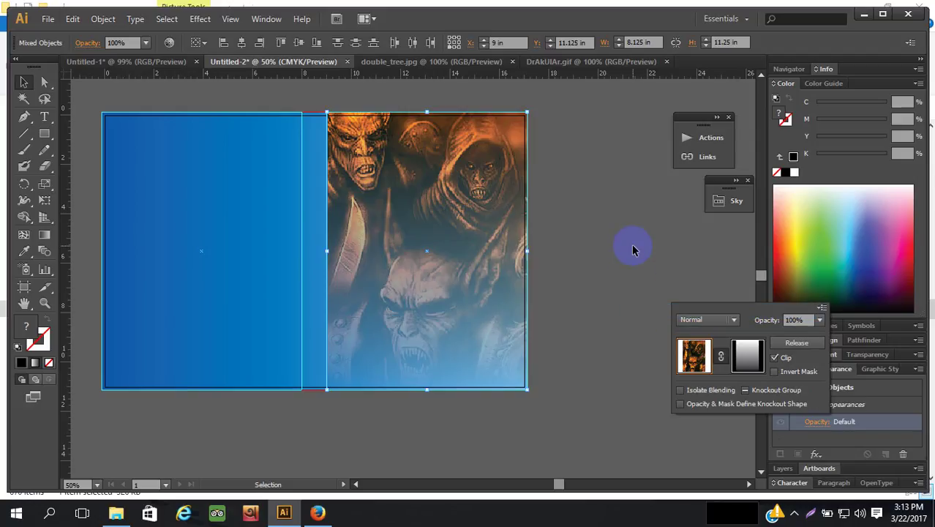
click(641, 285)
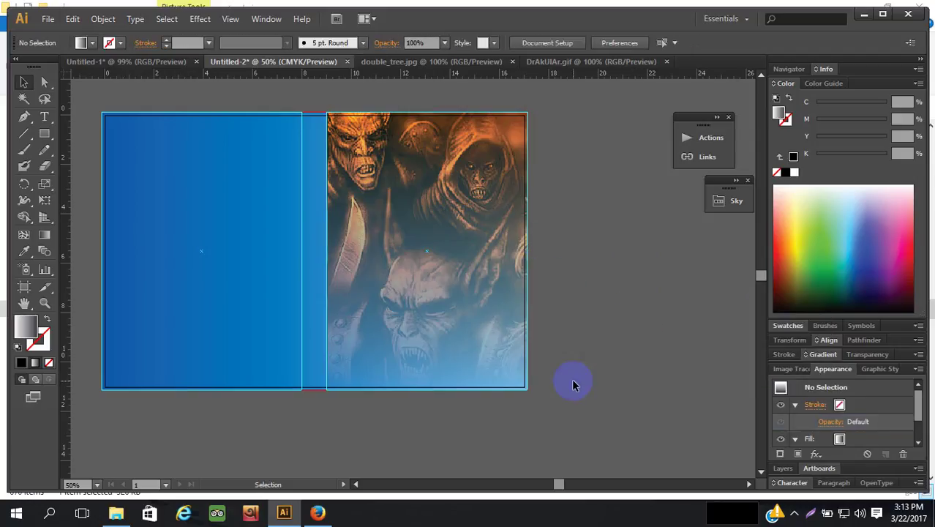
click(474, 228)
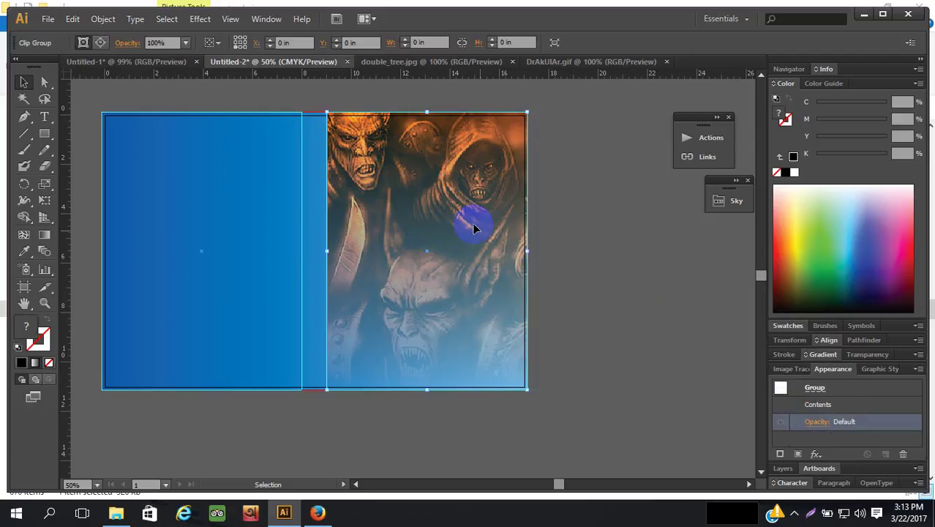
click(628, 293)
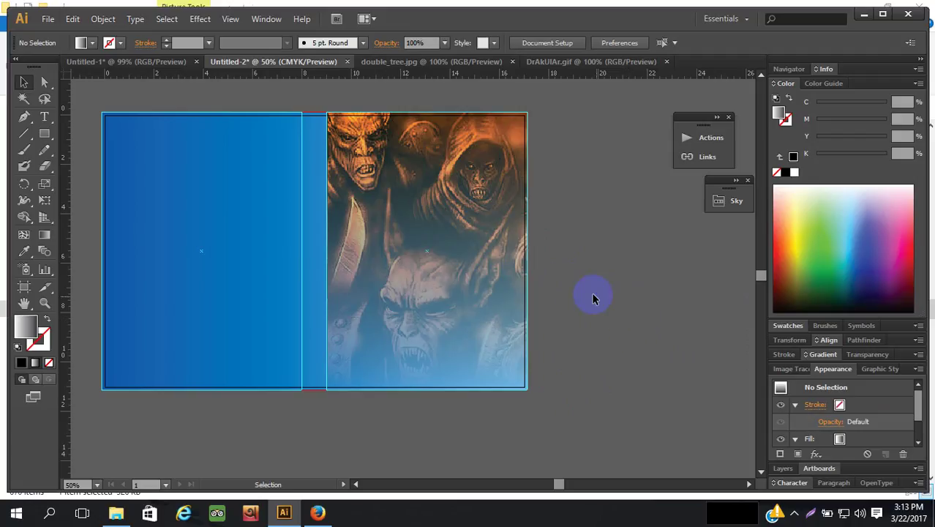
Switch to Firefox and examine the title and author text layout on The Grandfather Clause book cover
click(794, 513)
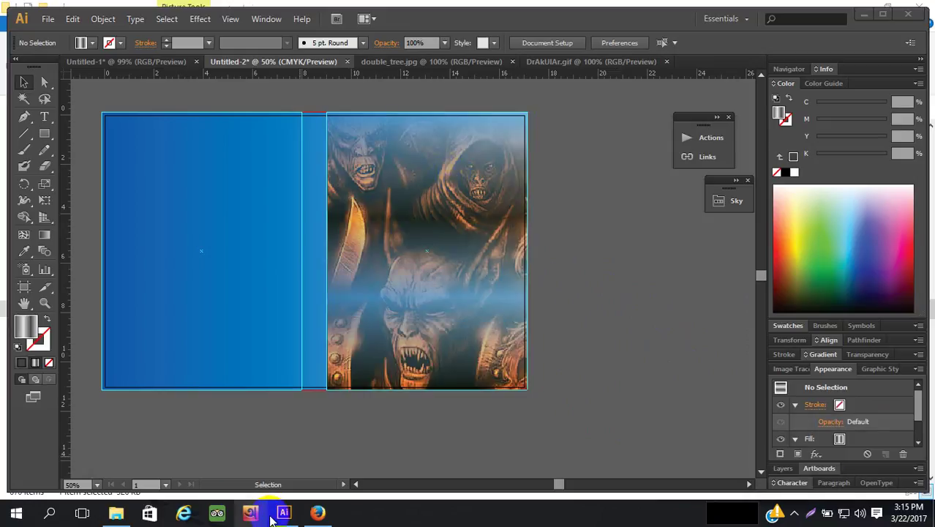
click(317, 513)
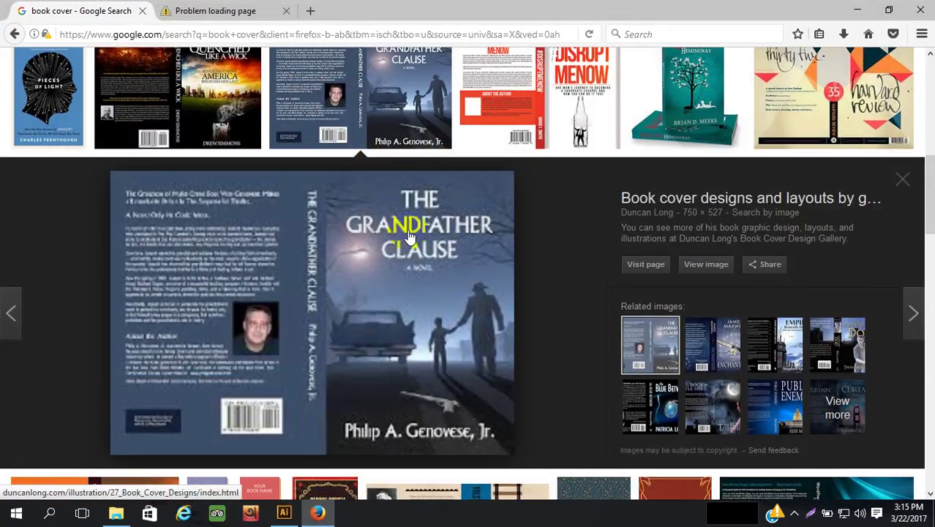
click(390, 461)
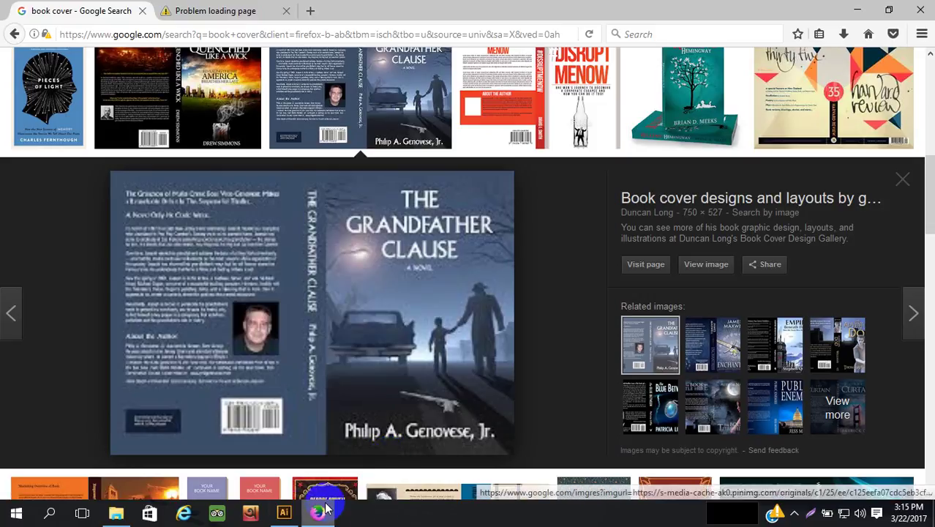
Switch back to Illustrator and add the text "THE GRANDFATHER" on the empty canvas beside the front cover
click(284, 513)
click(41, 118)
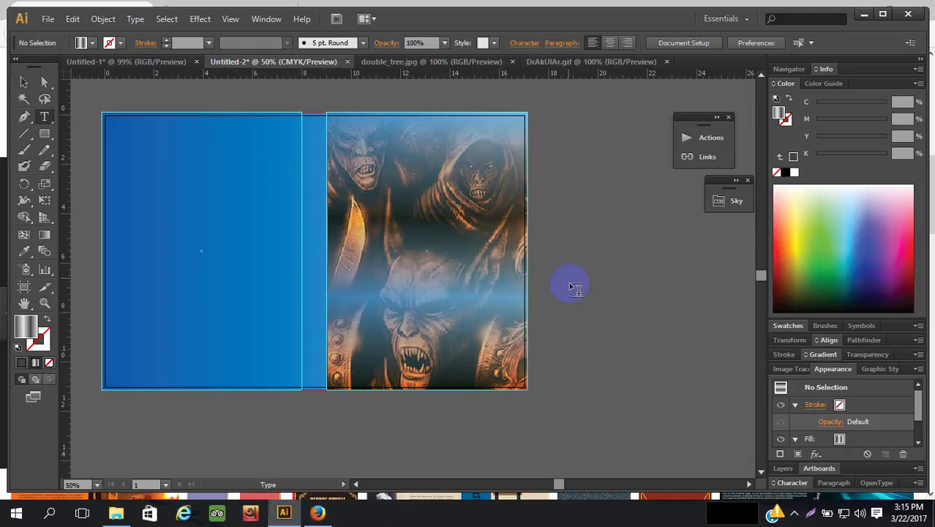
click(564, 262)
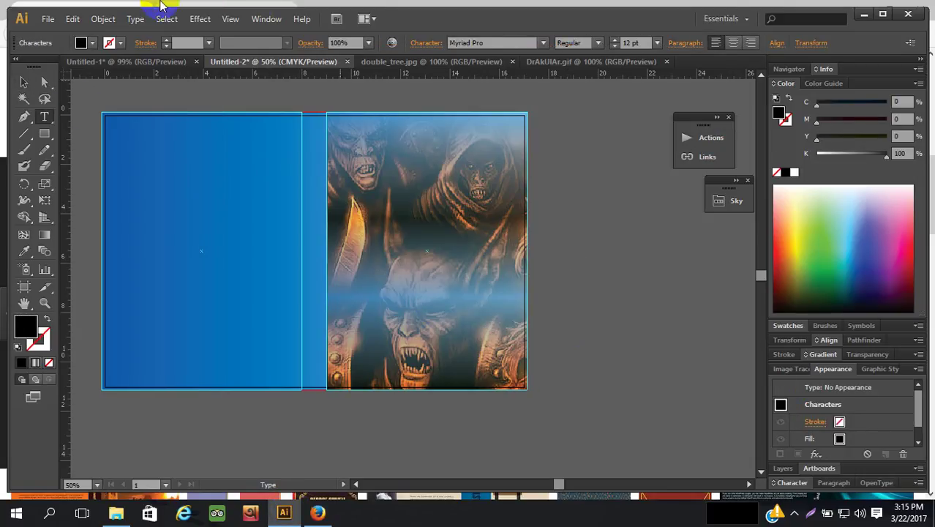
text(THE)
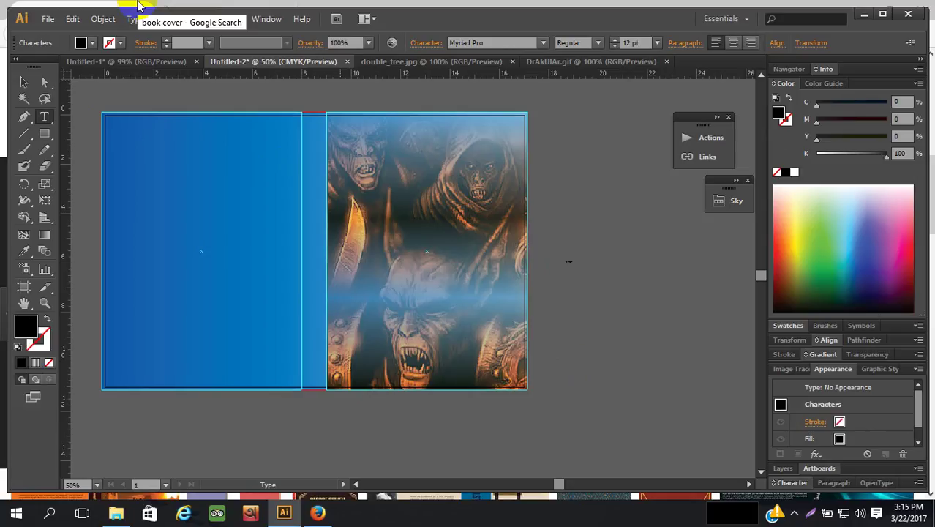
text( GRANDFATHER)
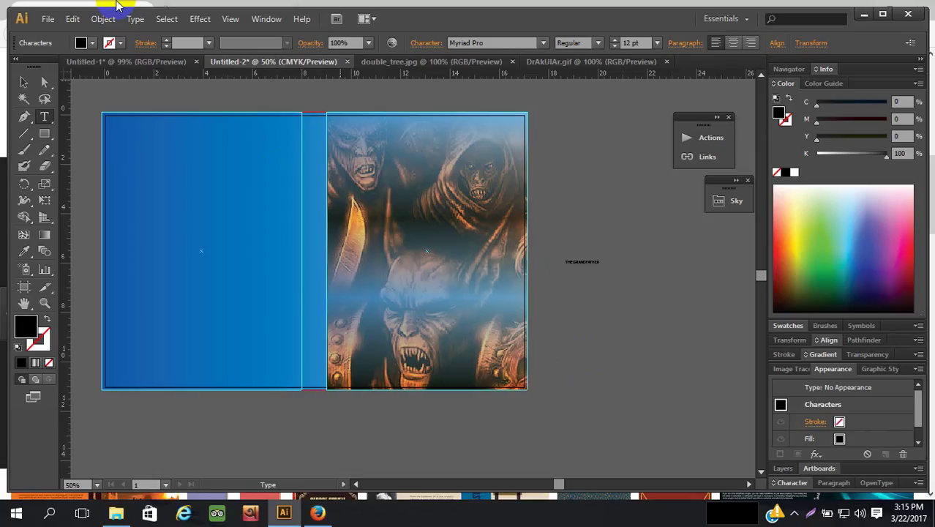
Enlarge "THE GRANDFATHER" to about 51 pt and place it across the upper part of the front cover
click(24, 82)
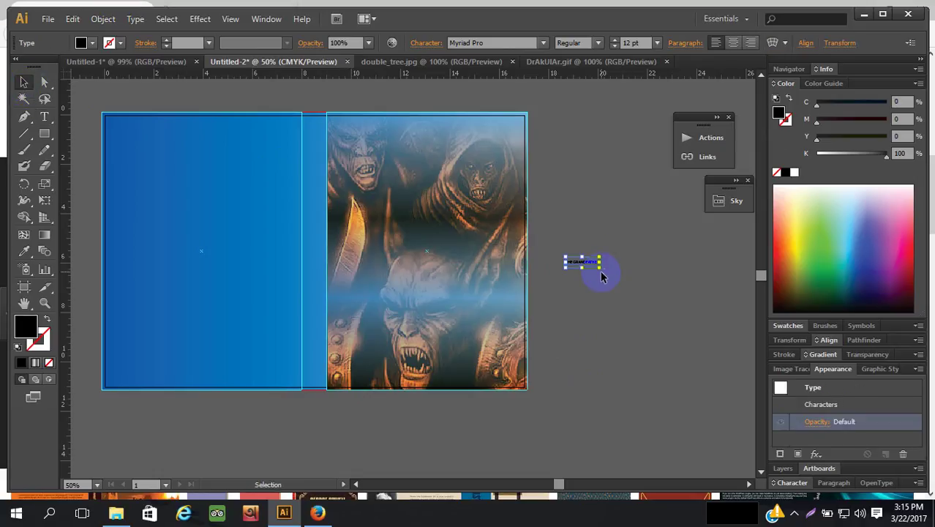
drag(598, 268, 708, 289)
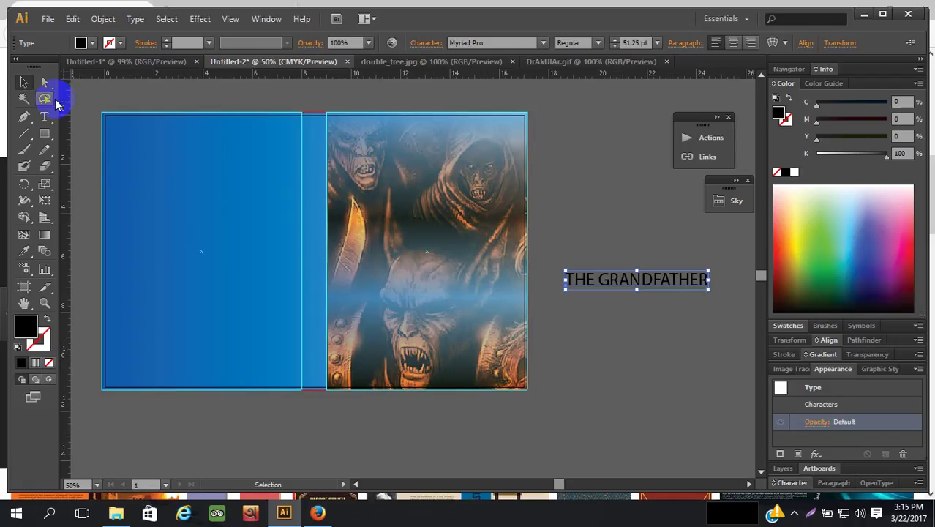
drag(637, 285, 436, 176)
click(613, 228)
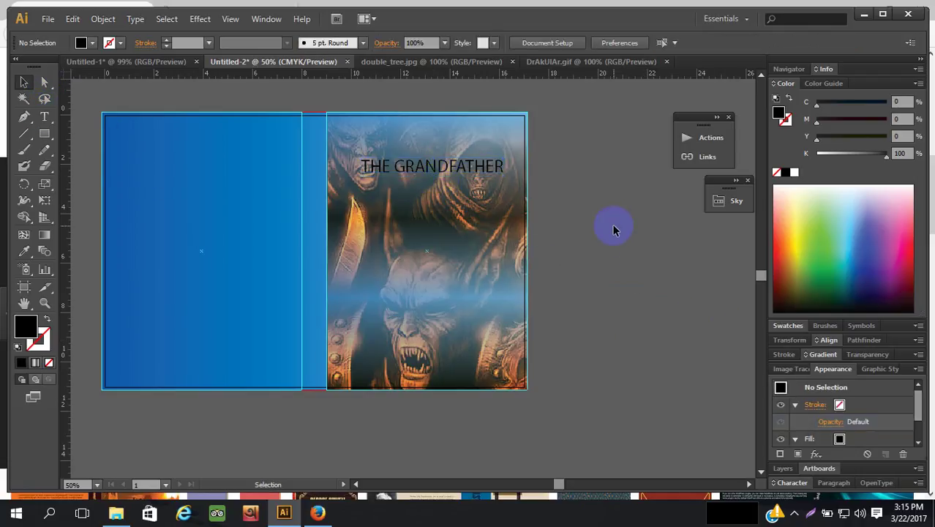
Add the text "CLAUSE", enlarge it to about 5 in wide, and place it directly below "THE GRANDFATHER" on the front cover
click(419, 166)
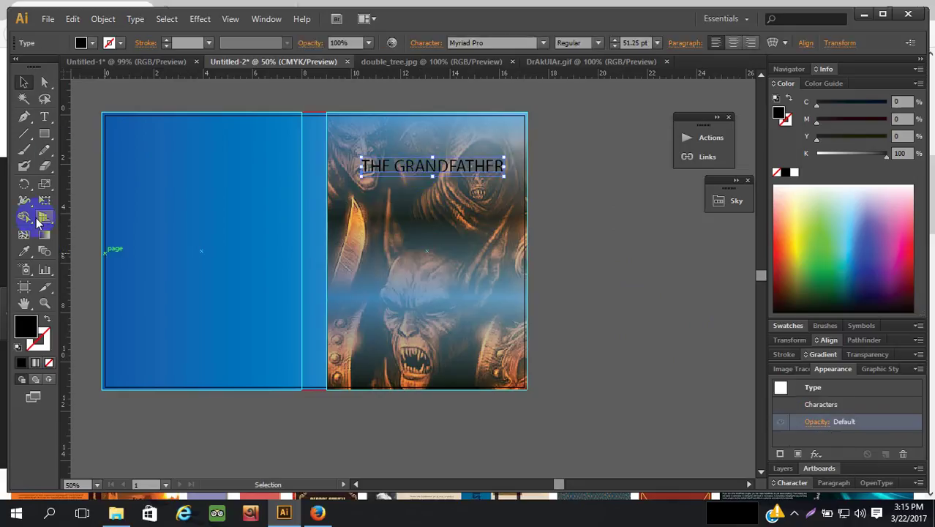
click(45, 116)
click(623, 287)
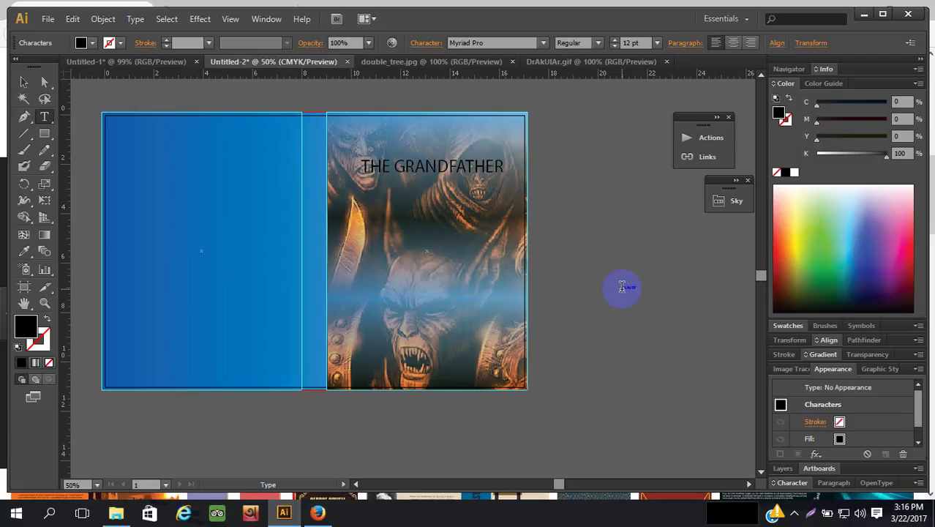
click(24, 82)
drag(638, 293, 745, 351)
drag(688, 335, 437, 201)
click(641, 236)
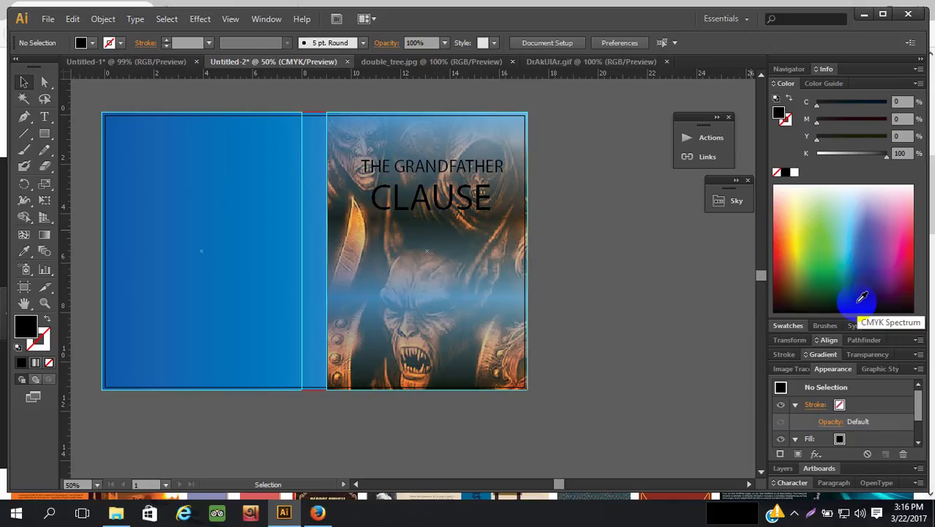
click(794, 515)
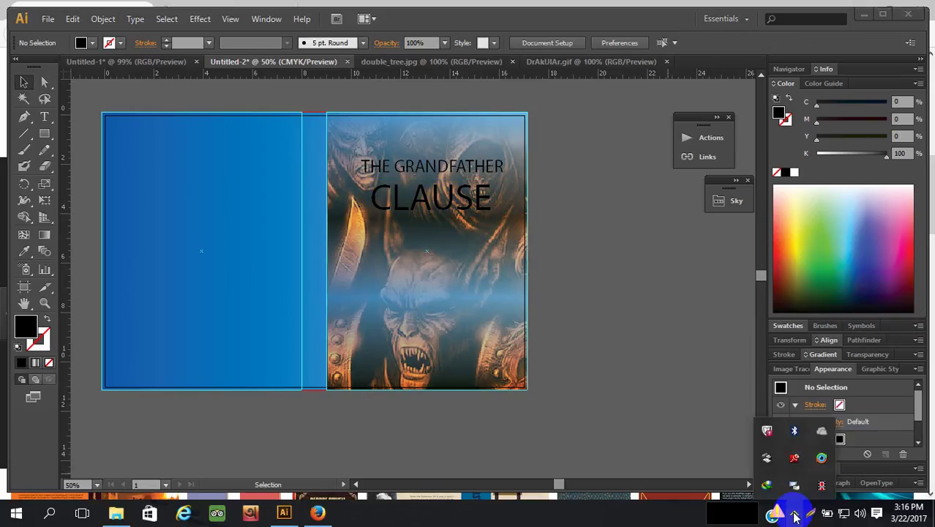
click(818, 487)
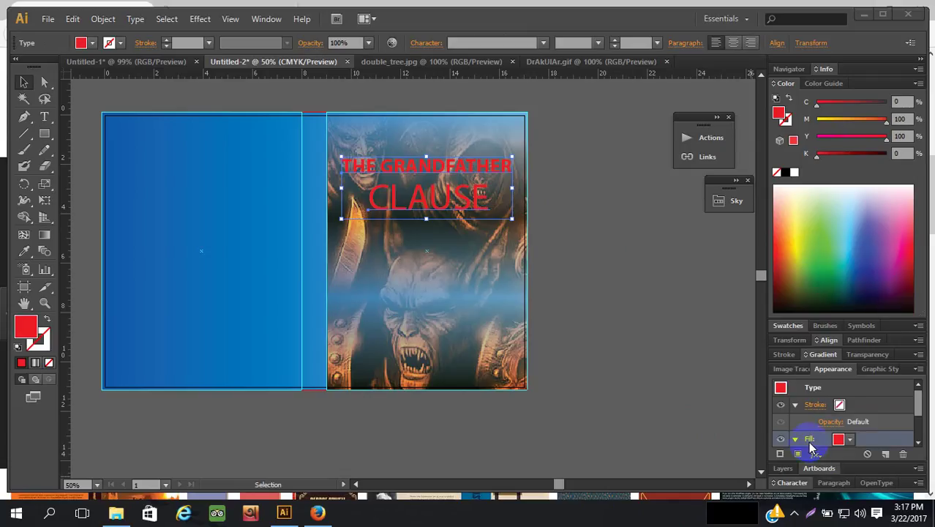
Add a second fill below the red one on both title texts and colour it black
click(827, 446)
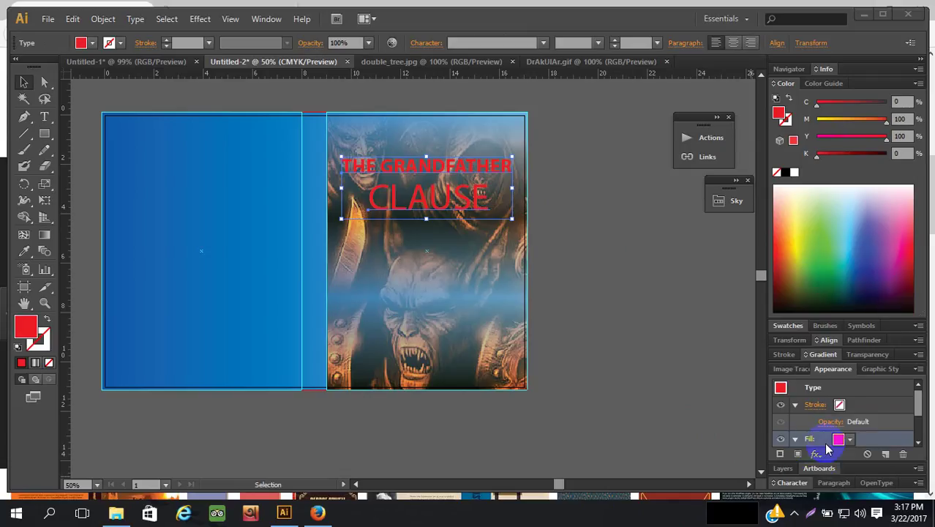
scroll(908, 423, down, 2)
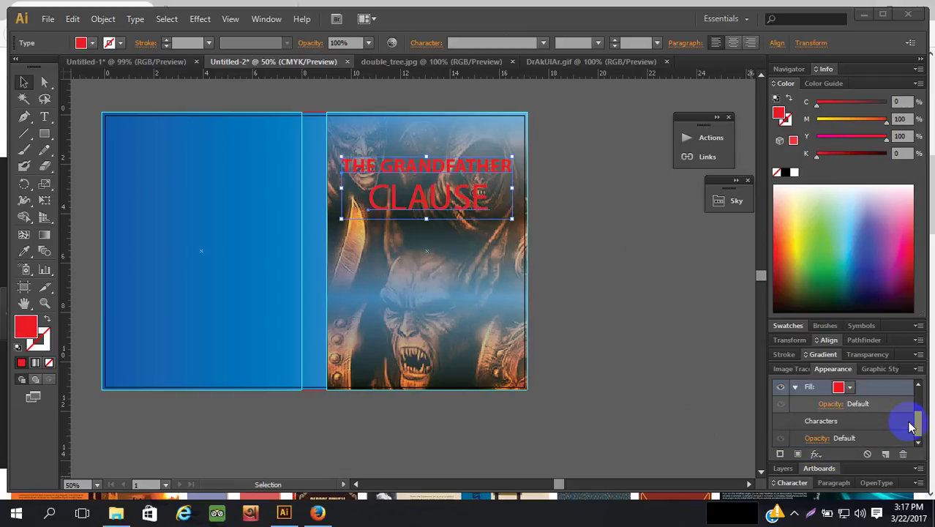
click(801, 460)
click(850, 423)
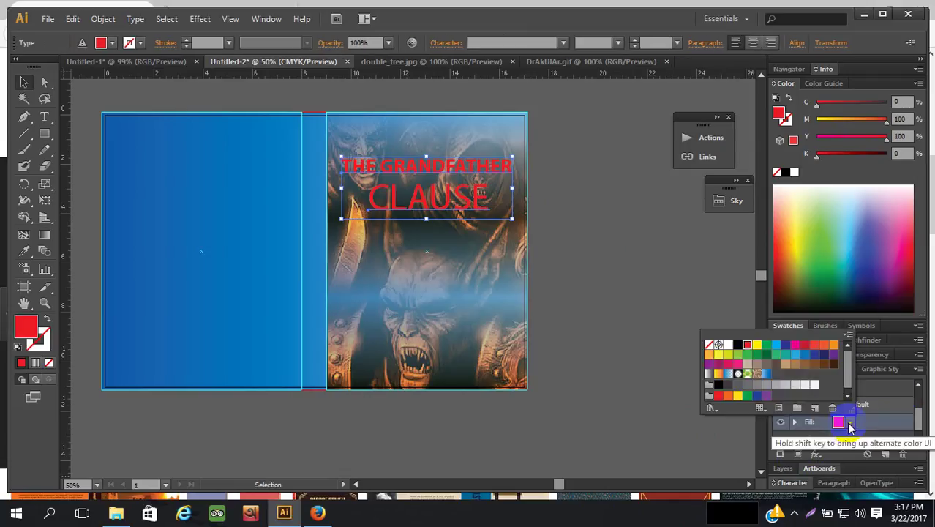
click(738, 345)
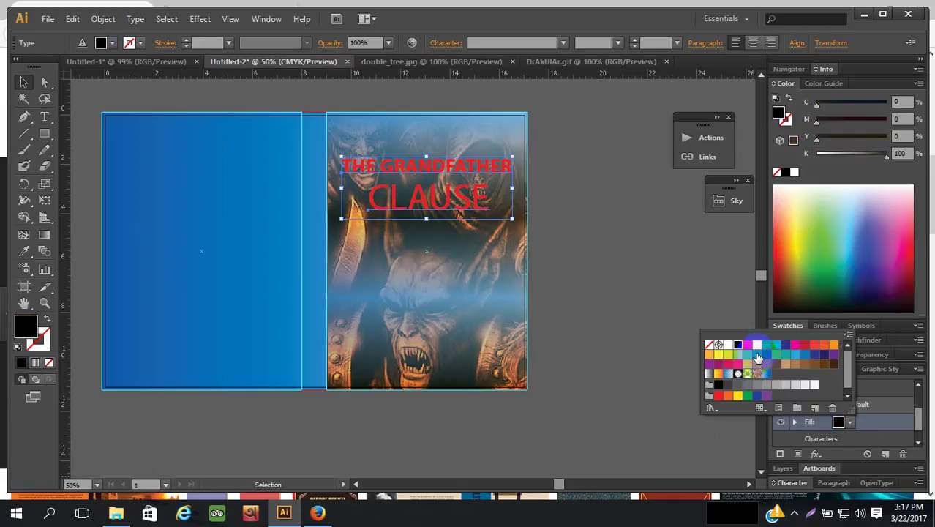
click(891, 412)
Offset the black title fill with a Transform effect, moving it 0.0417 in horizontally and 0.0556 in vertically, to form a shadow
click(818, 454)
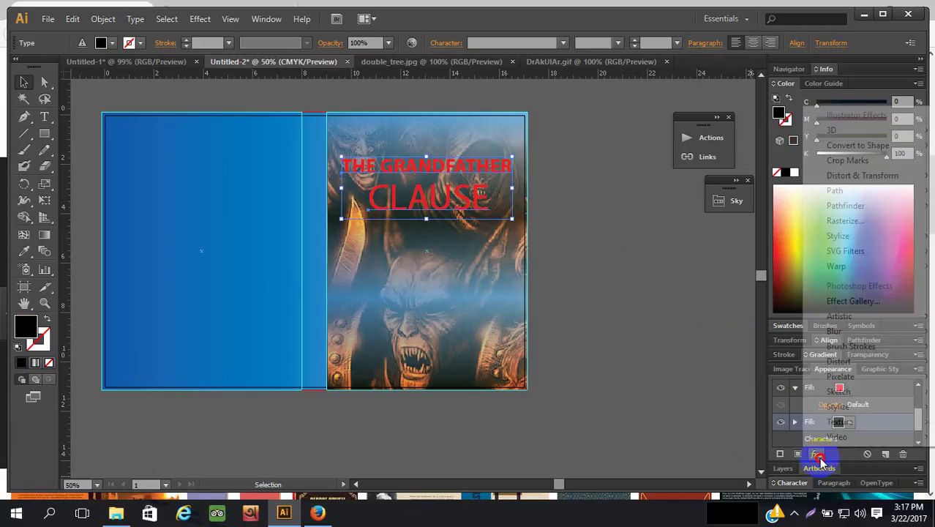
mouse_move(866, 179)
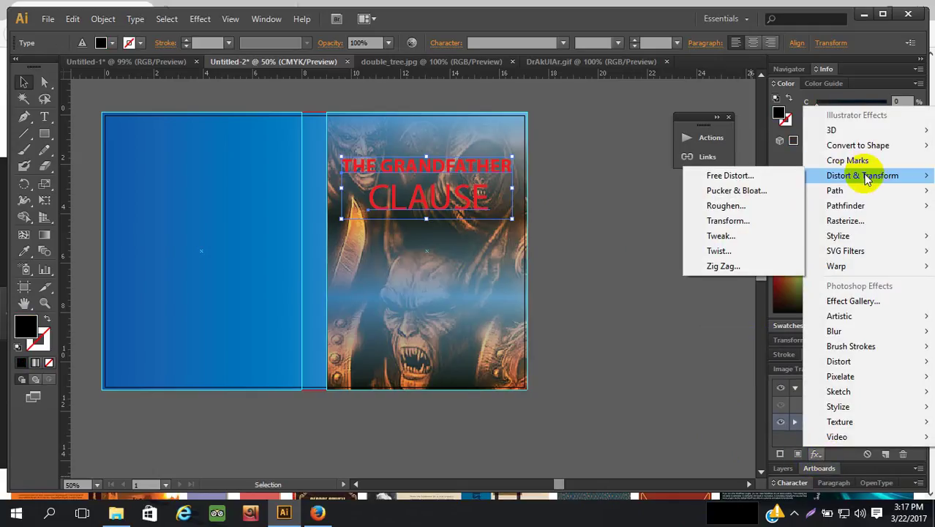
click(743, 219)
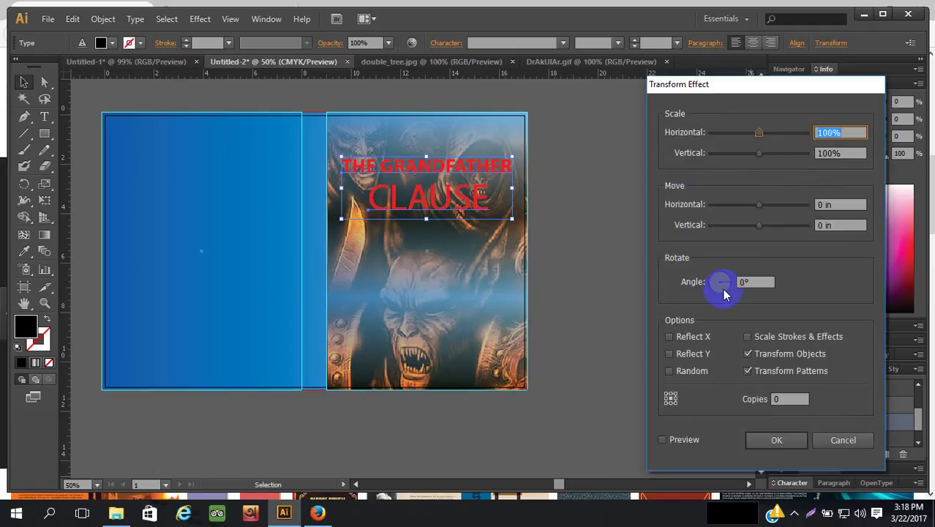
click(662, 439)
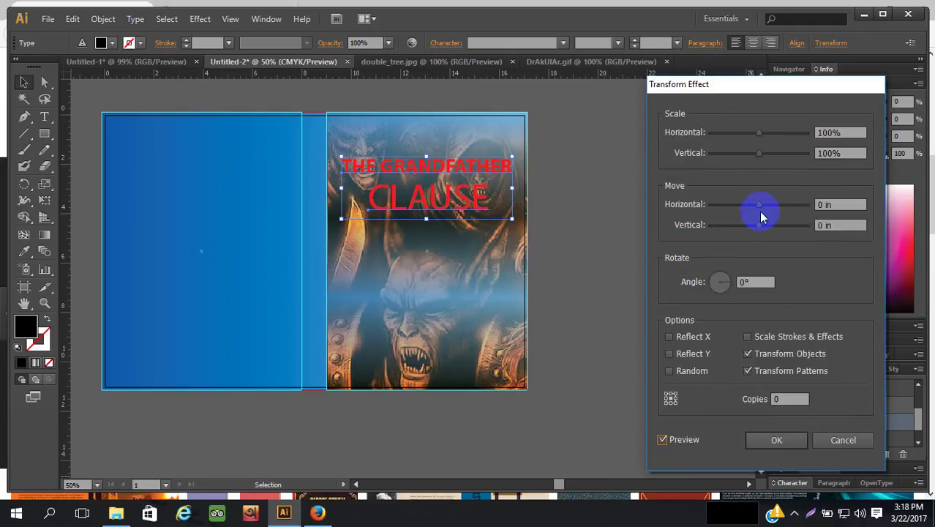
drag(760, 225, 766, 202)
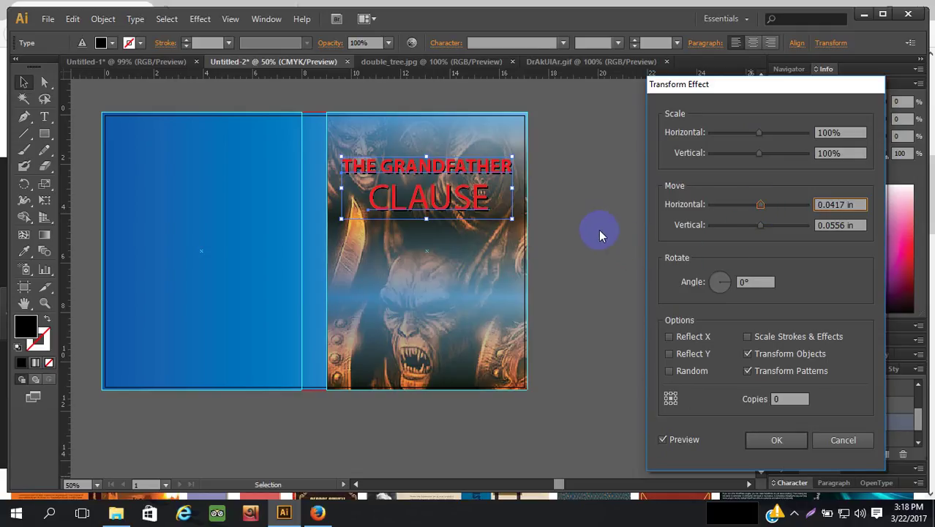
click(770, 439)
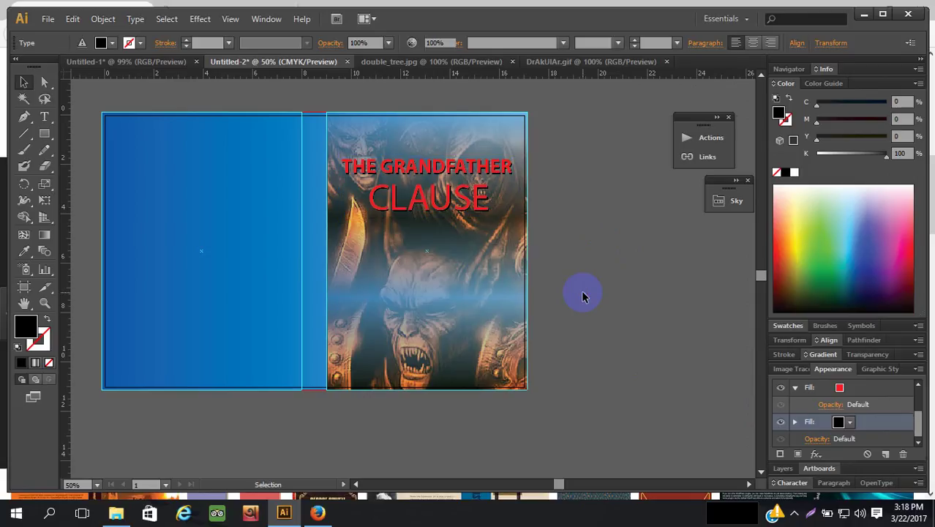
click(583, 296)
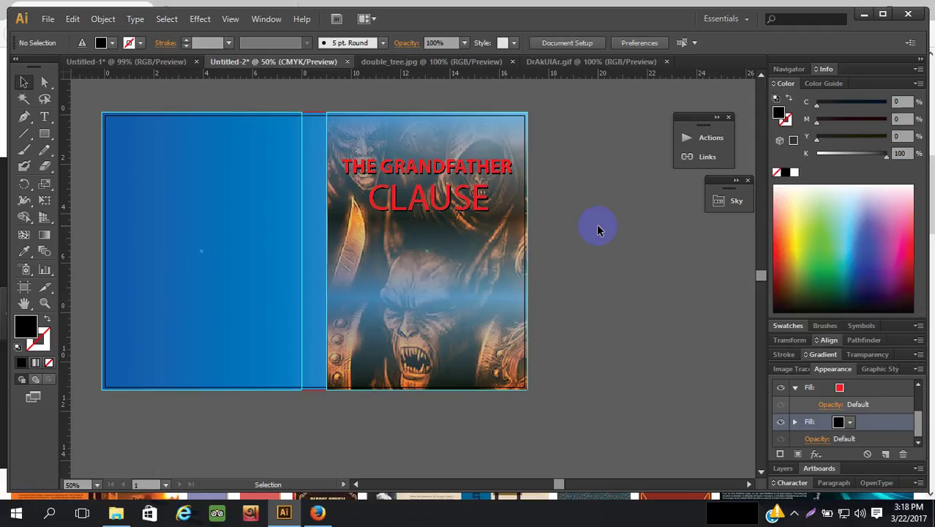
Add a new cyan stroke to both title texts, between the red and black fills
click(839, 423)
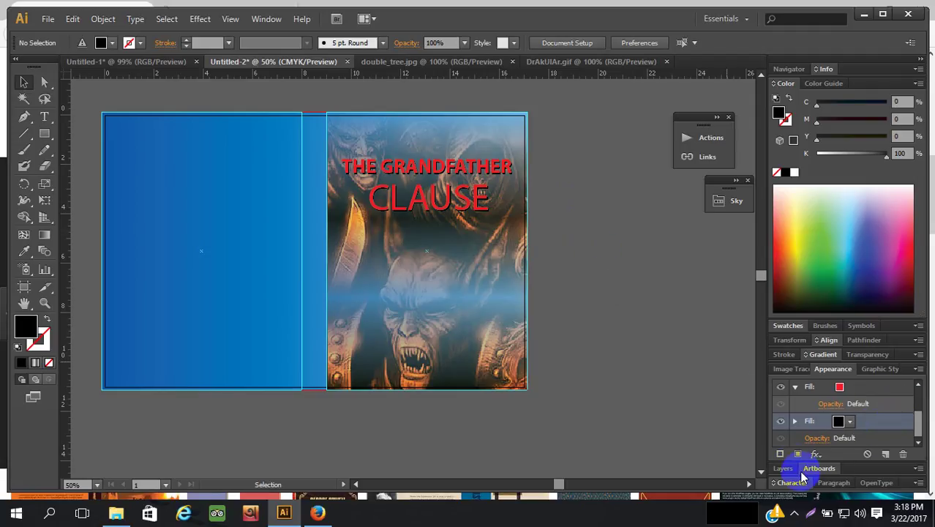
click(468, 169)
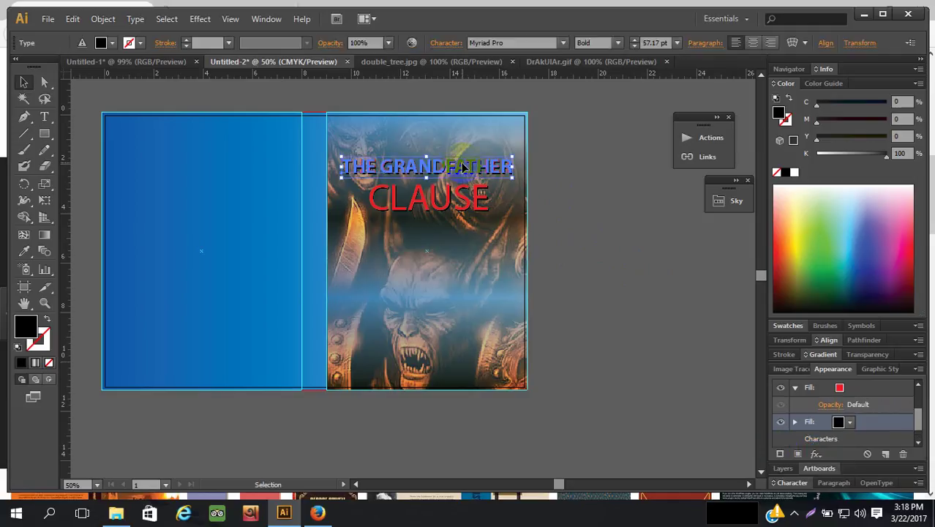
shift+click(467, 205)
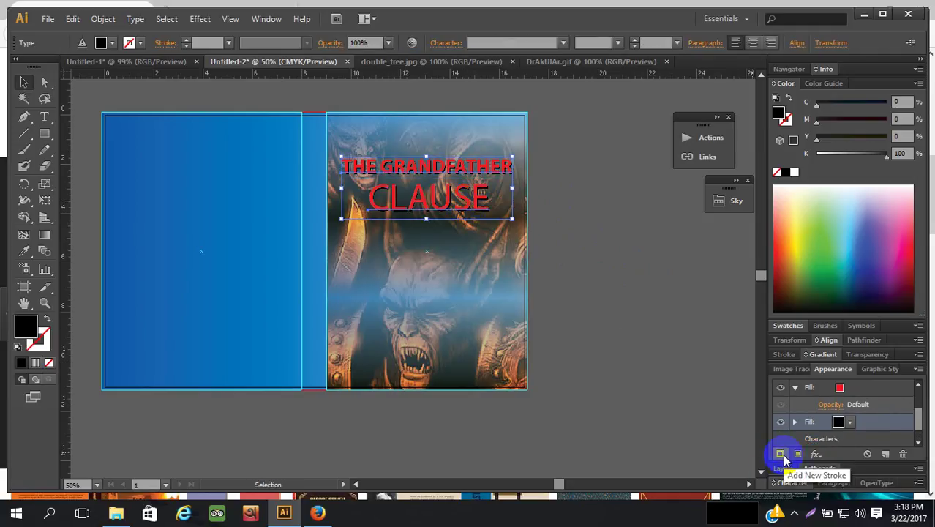
click(781, 454)
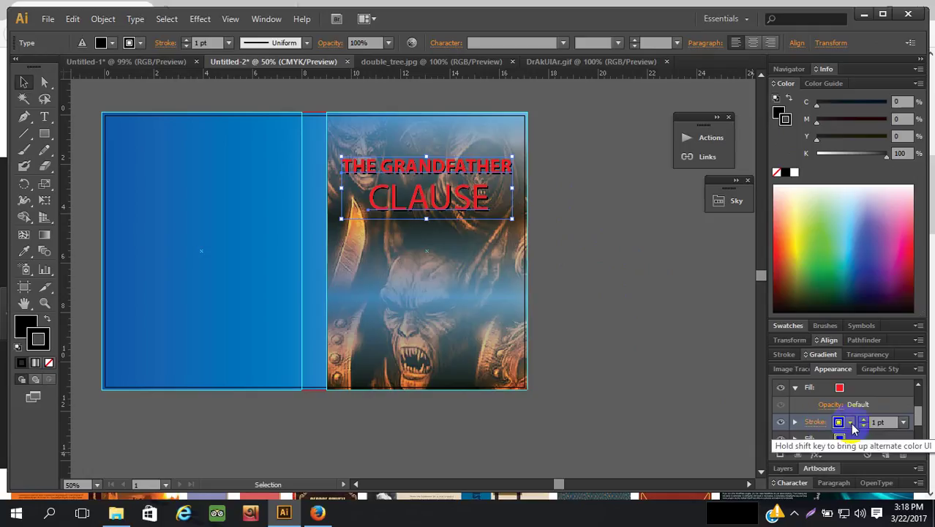
click(839, 422)
click(777, 346)
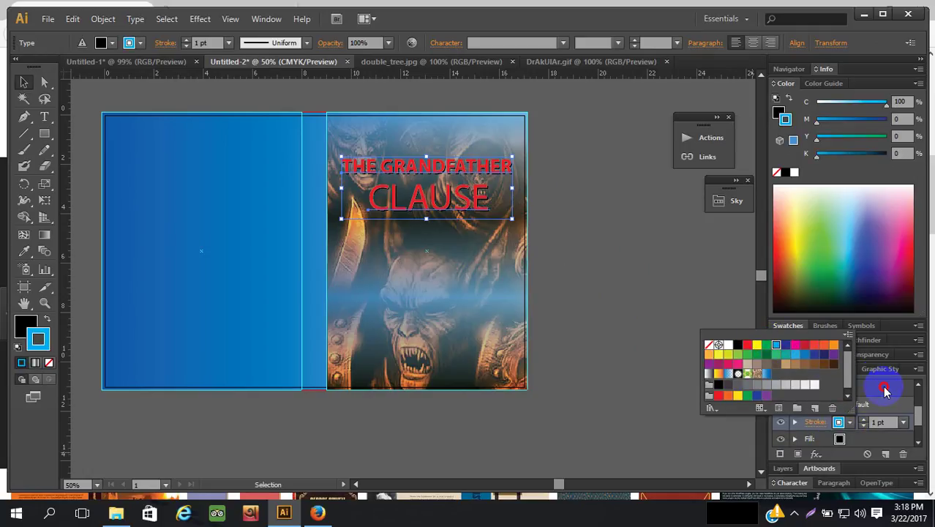
Set the title stroke weight to 6 pt and deselect the text
click(864, 420)
click(864, 420)
click(864, 420)
click(864, 420)
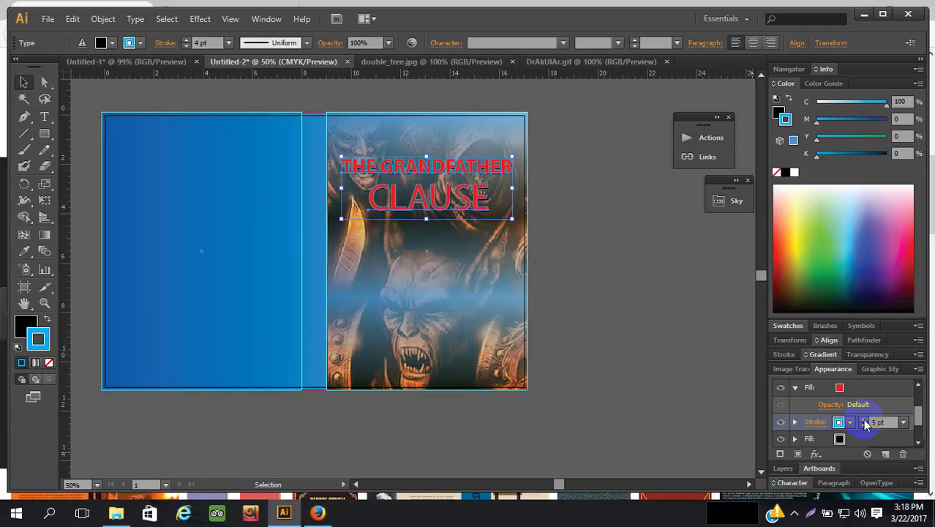
click(864, 420)
click(656, 306)
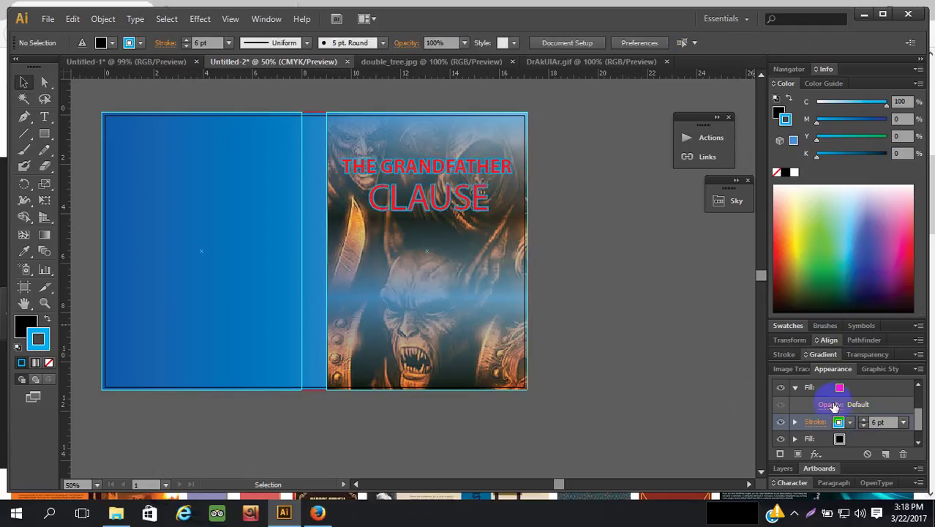
Change the stroke colour of both title texts to yellow and deselect them
mouse_move(839, 422)
mouse_down()
mouse_move(454, 161)
mouse_move(472, 202)
mouse_up()
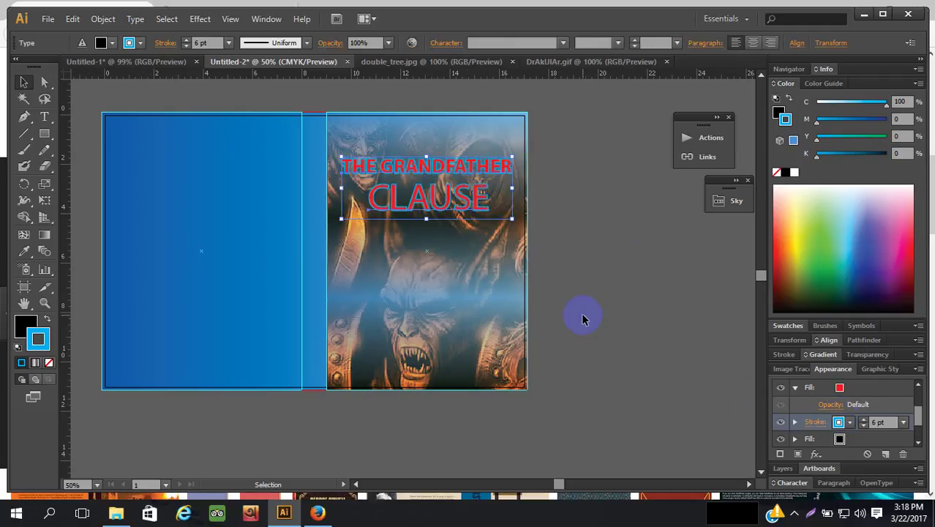
click(839, 422)
click(758, 345)
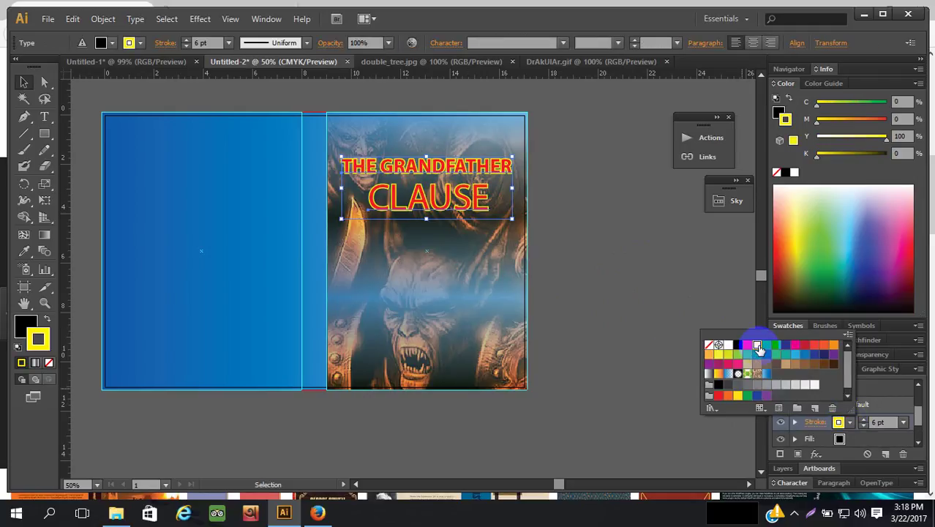
click(576, 186)
click(618, 222)
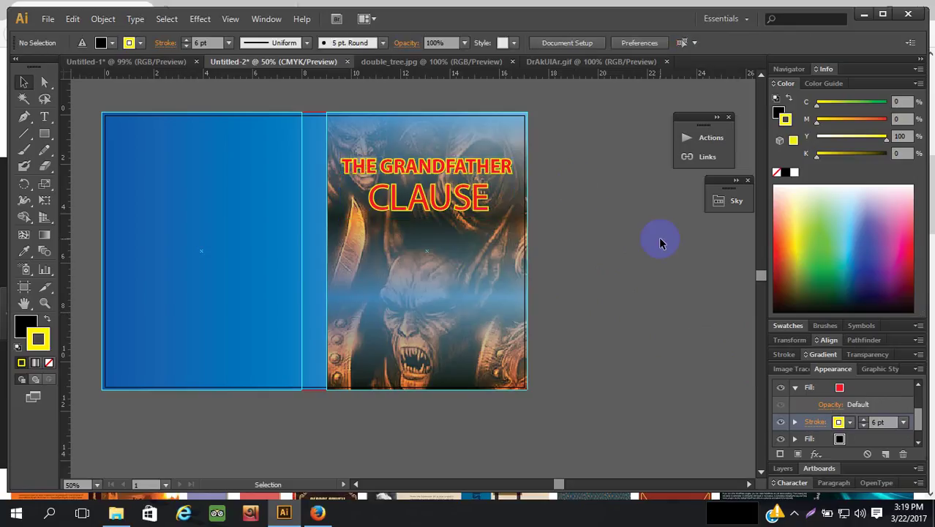
click(880, 423)
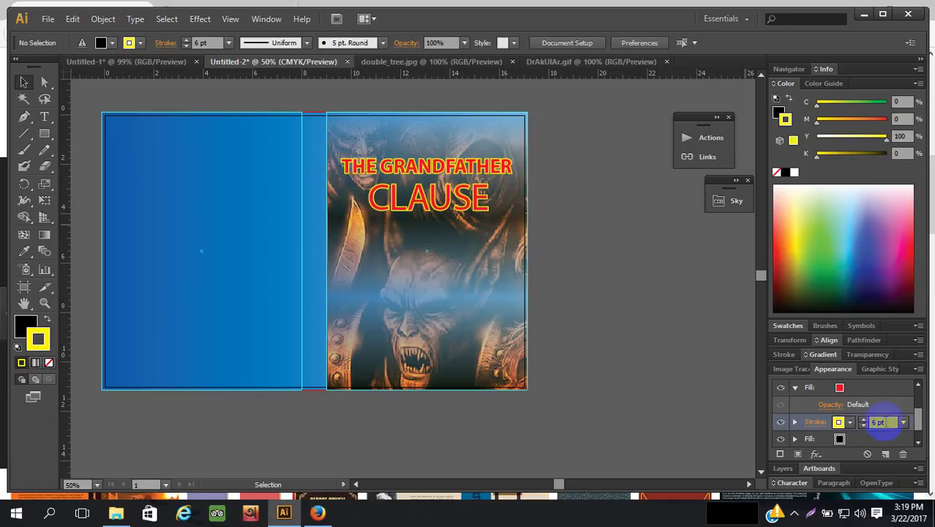
click(840, 440)
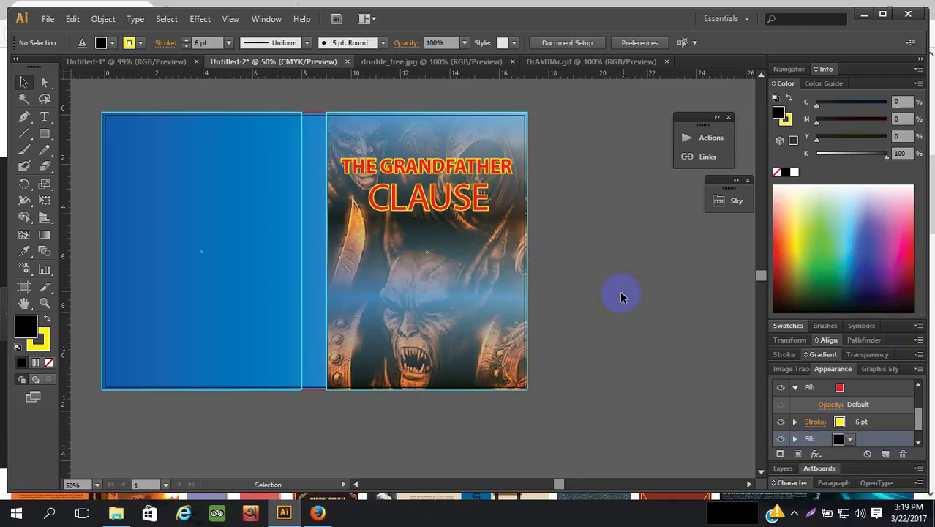
click(825, 286)
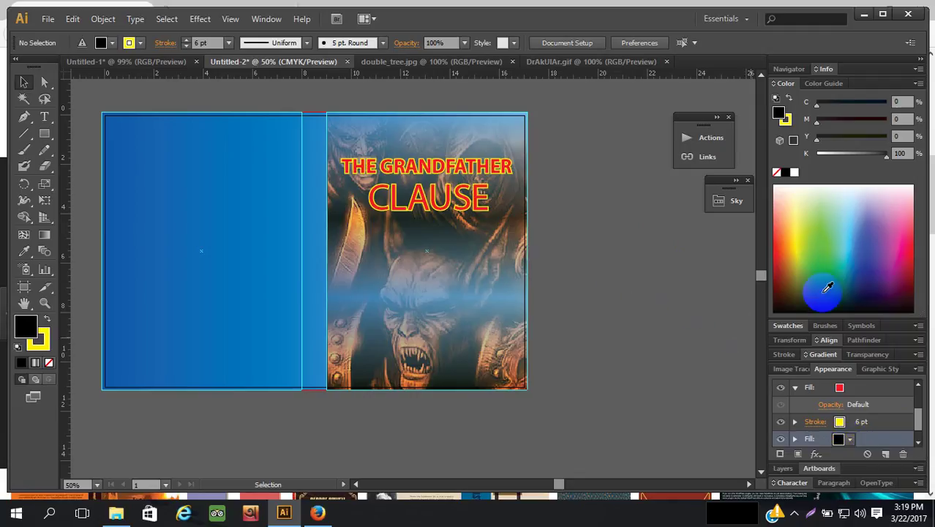
click(794, 438)
click(835, 407)
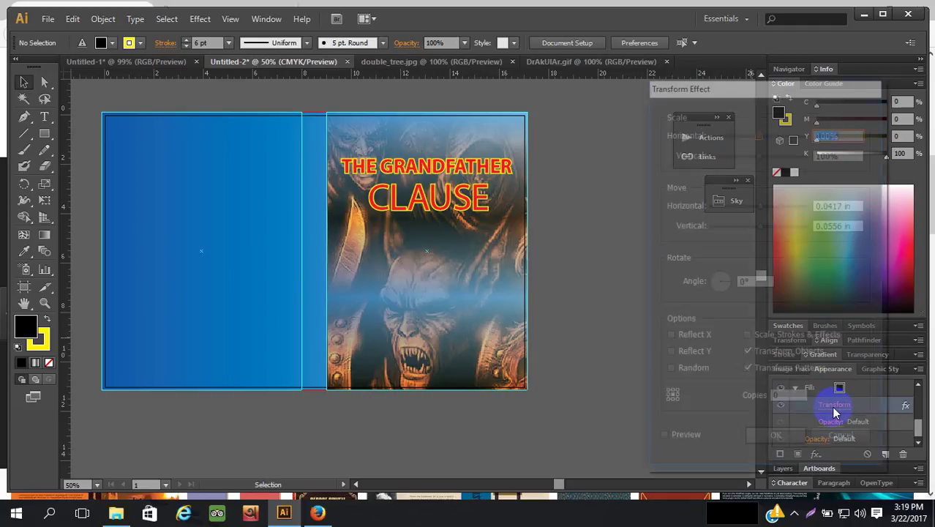
drag(762, 225, 776, 225)
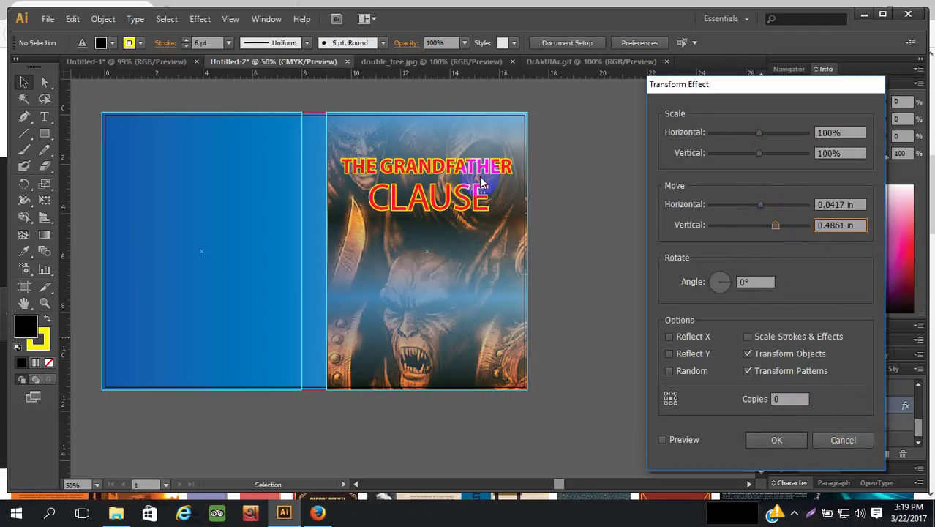
click(849, 439)
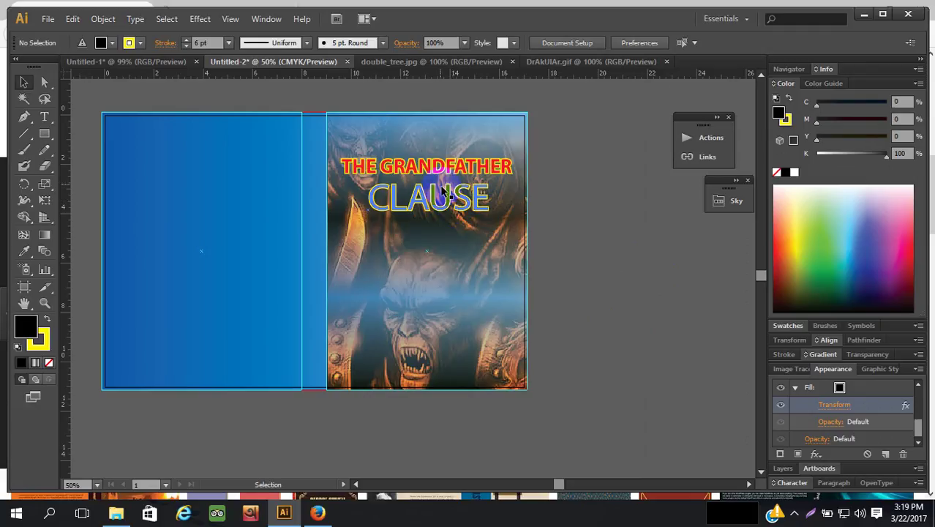
Set the black shadow fill's Transform offset on both title texts to 0.0833 in horizontally and 0.0972 in vertically, with preview on, and deselect them
click(437, 168)
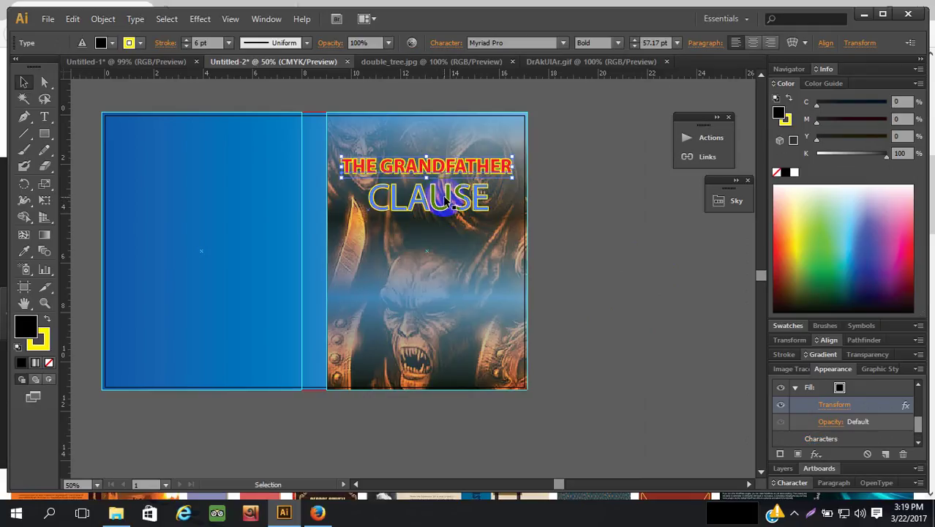
shift+click(445, 202)
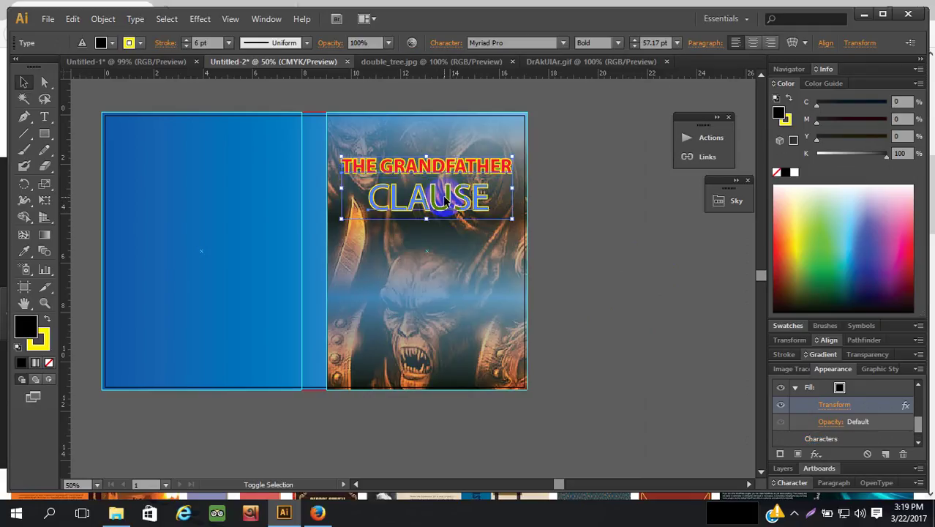
click(835, 406)
drag(764, 209, 767, 225)
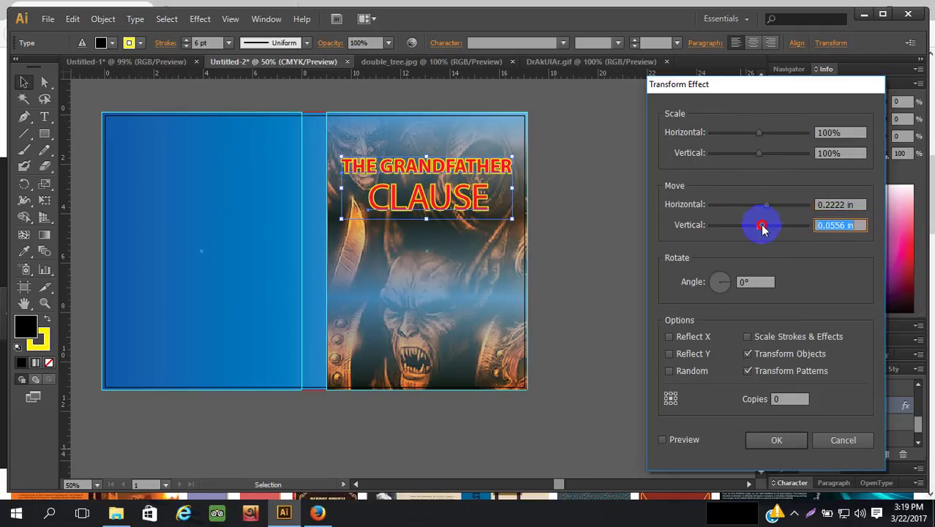
click(663, 439)
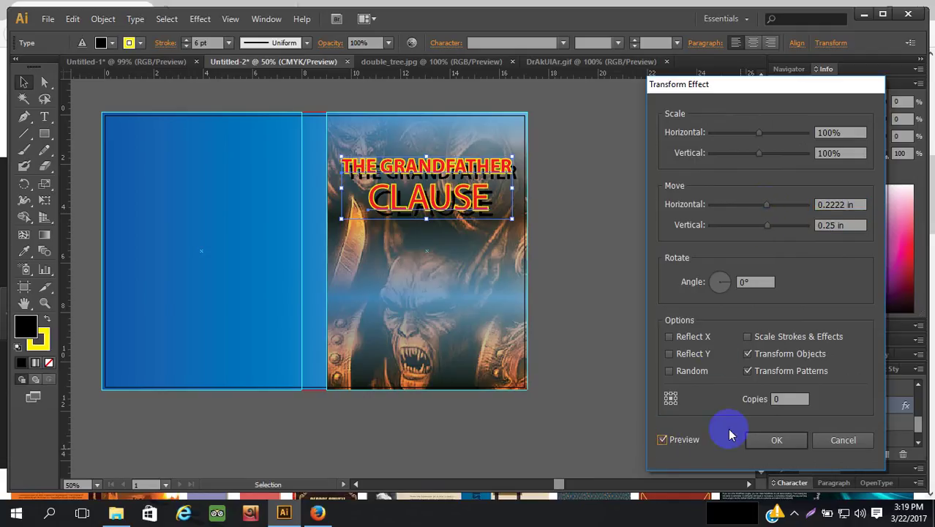
drag(766, 214, 762, 229)
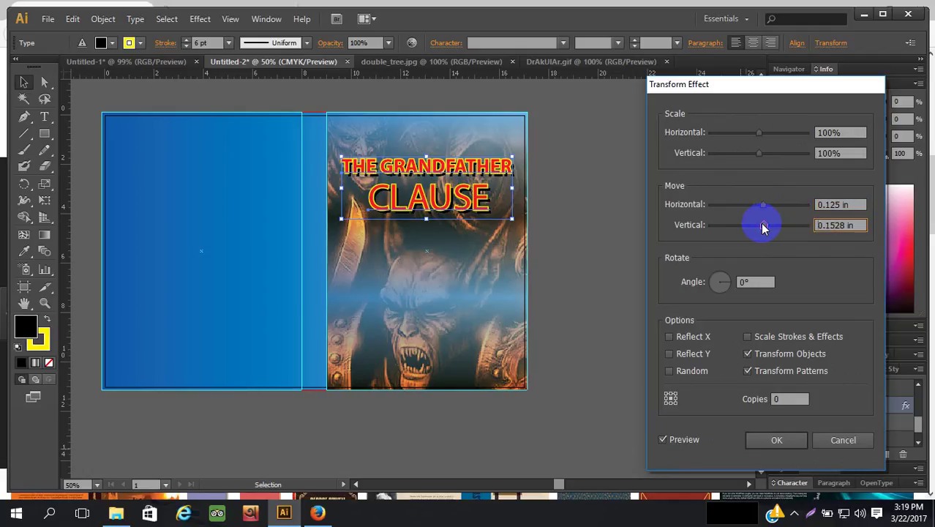
drag(760, 223, 761, 209)
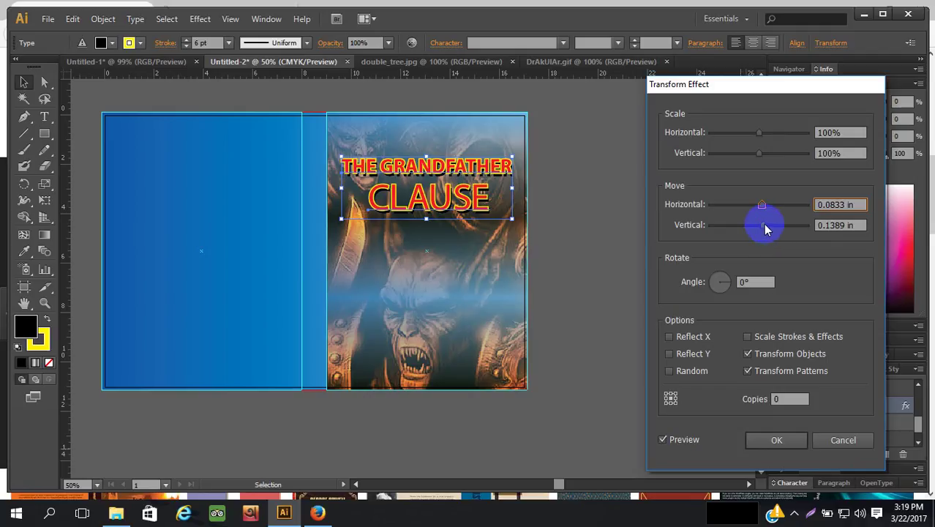
drag(764, 225, 762, 225)
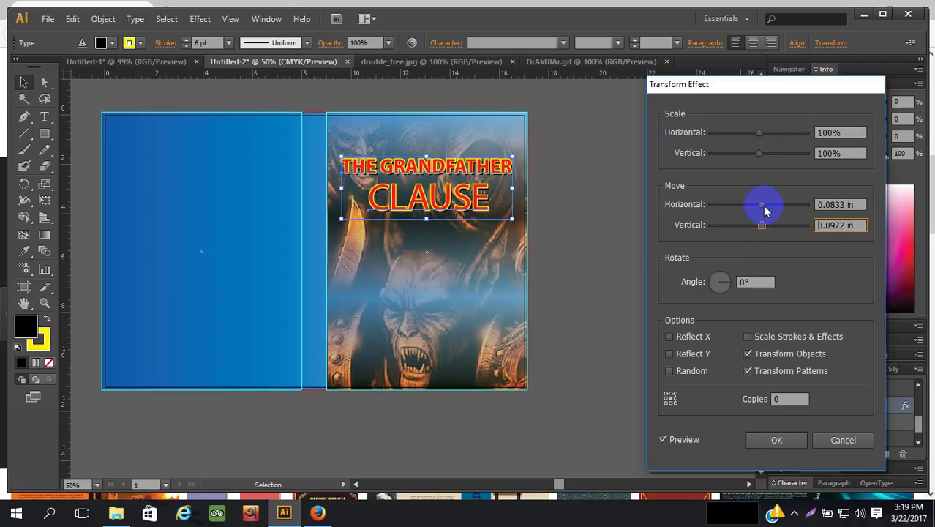
click(762, 206)
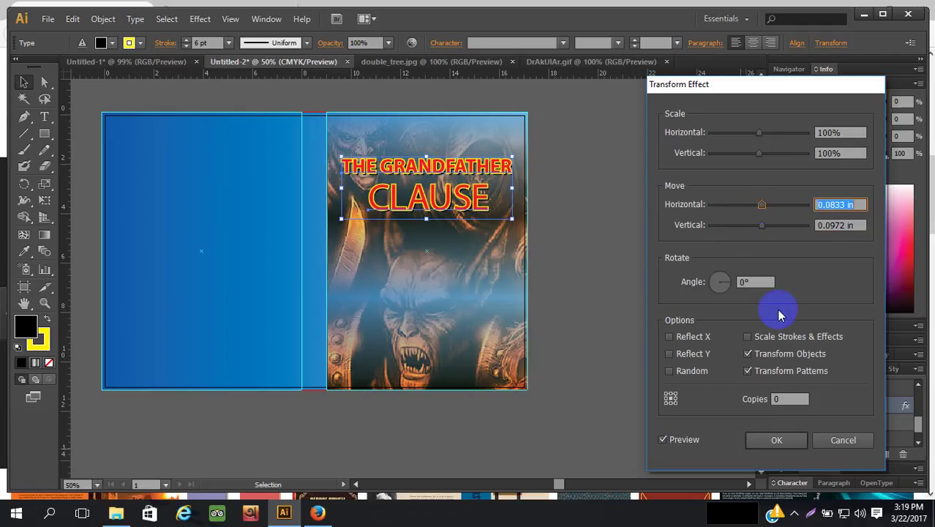
click(777, 439)
click(601, 292)
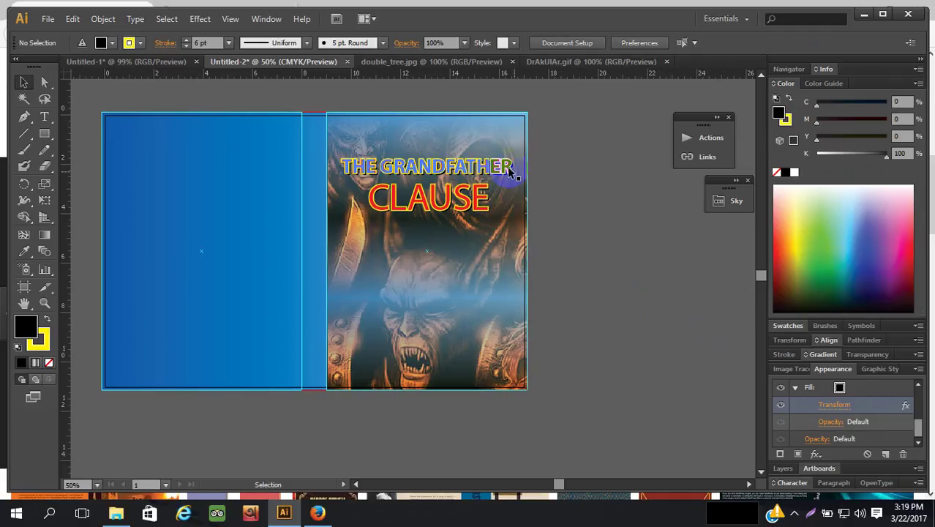
click(647, 334)
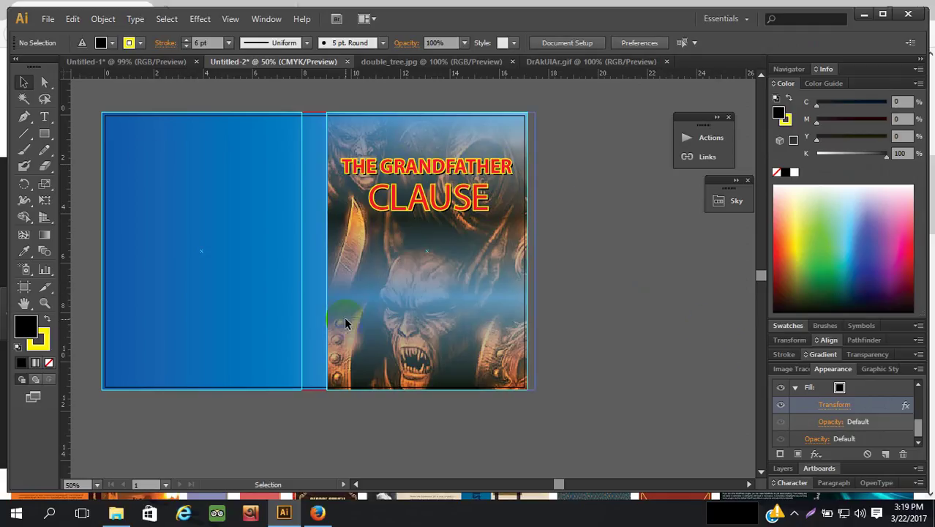
Add a byline reading "BY" plus the author's name, enlarge it to about 40 pt, and place it beneath CLAUSE on the front cover
click(53, 117)
click(590, 304)
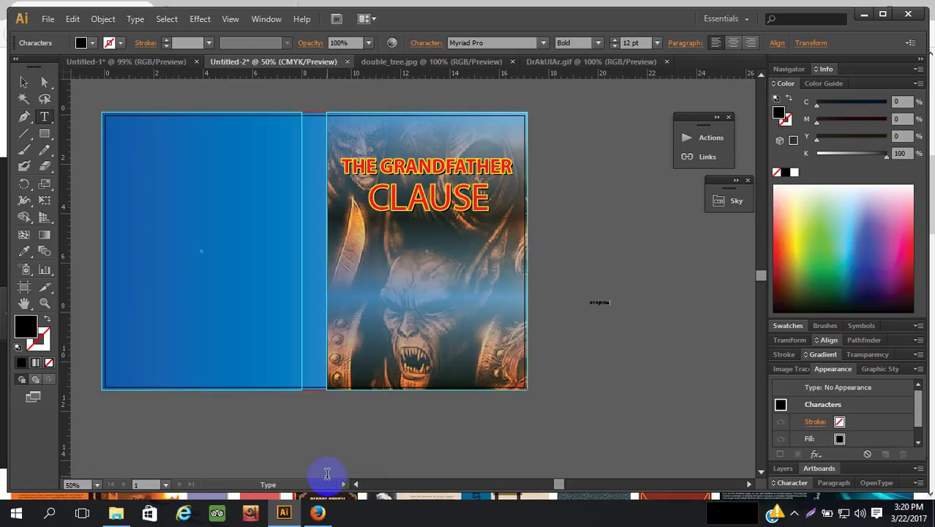
click(24, 81)
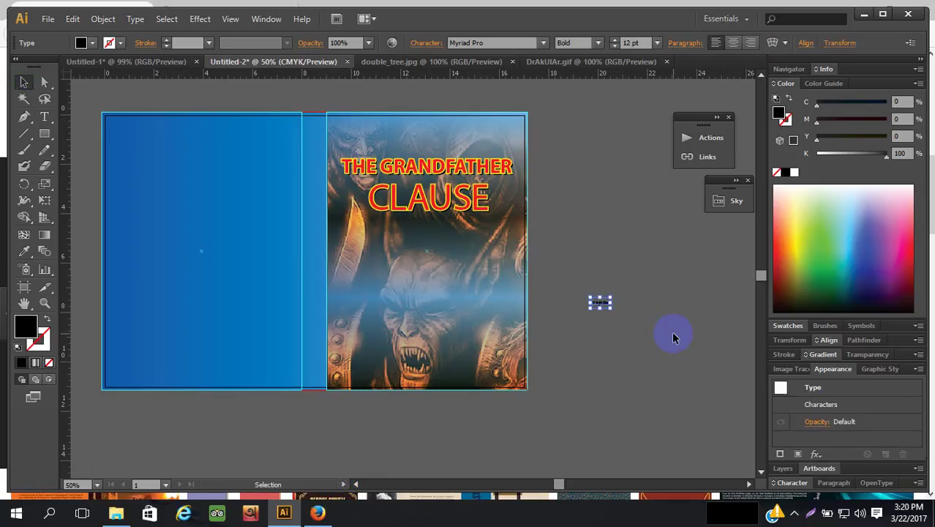
drag(609, 308, 447, 227)
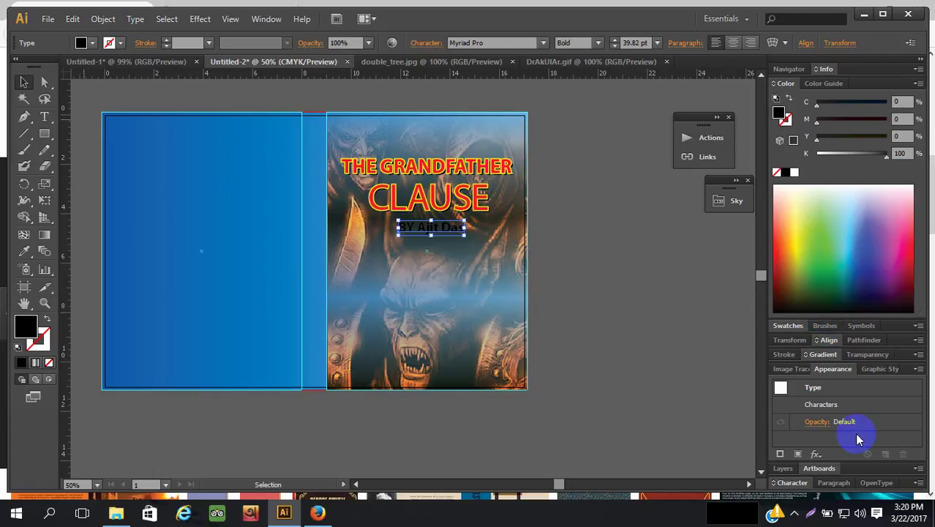
Add a new fill to the byline text, colour it magenta, and deselect it
click(799, 453)
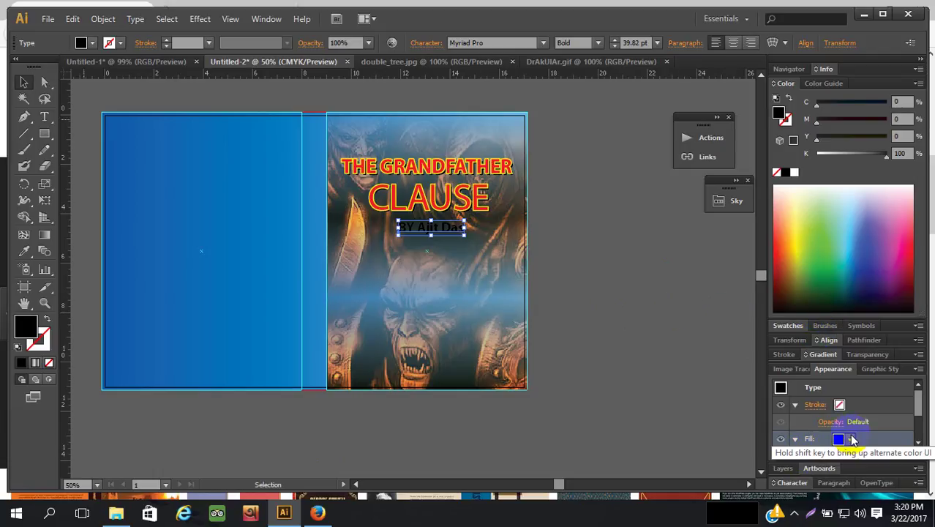
click(839, 439)
click(757, 362)
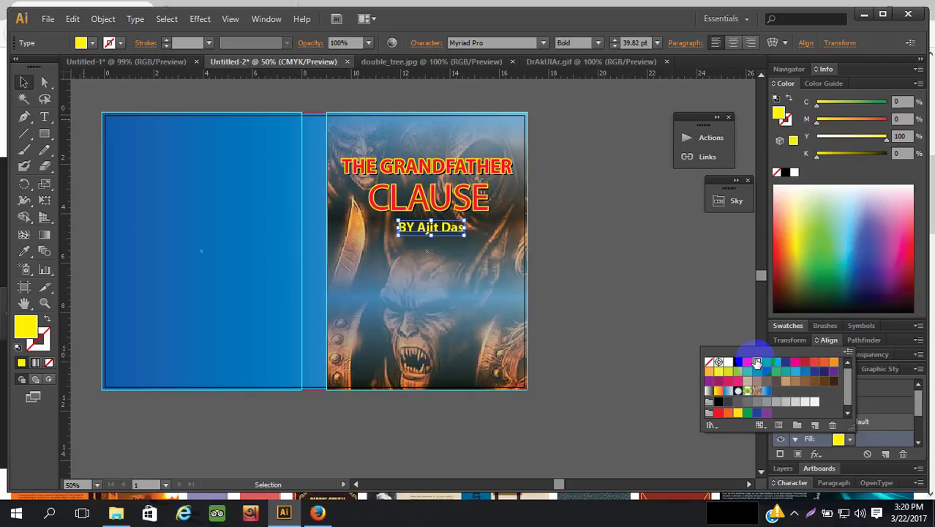
click(796, 362)
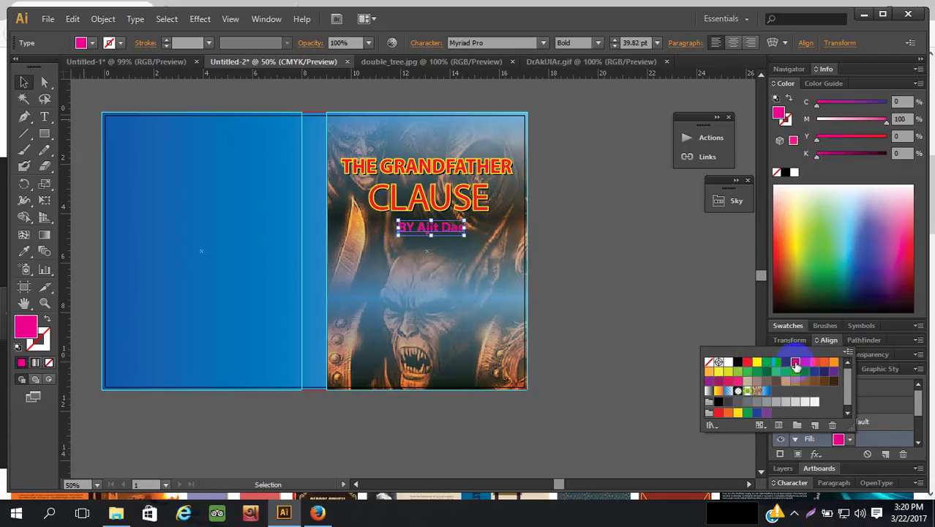
click(645, 253)
click(543, 238)
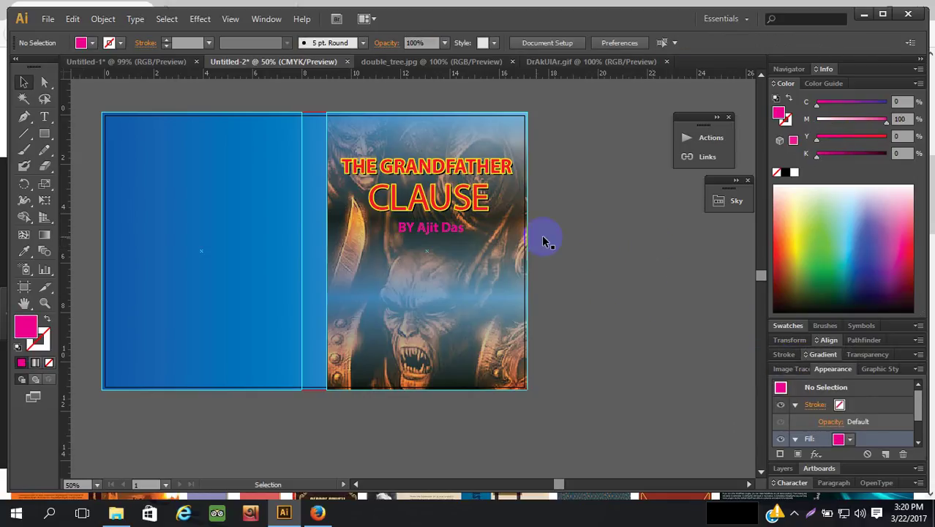
click(437, 231)
click(696, 310)
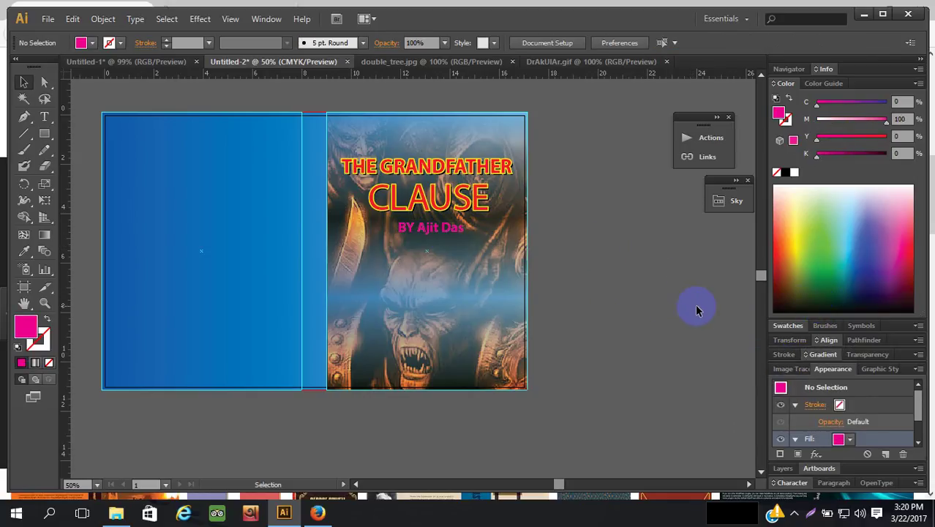
click(443, 229)
click(649, 246)
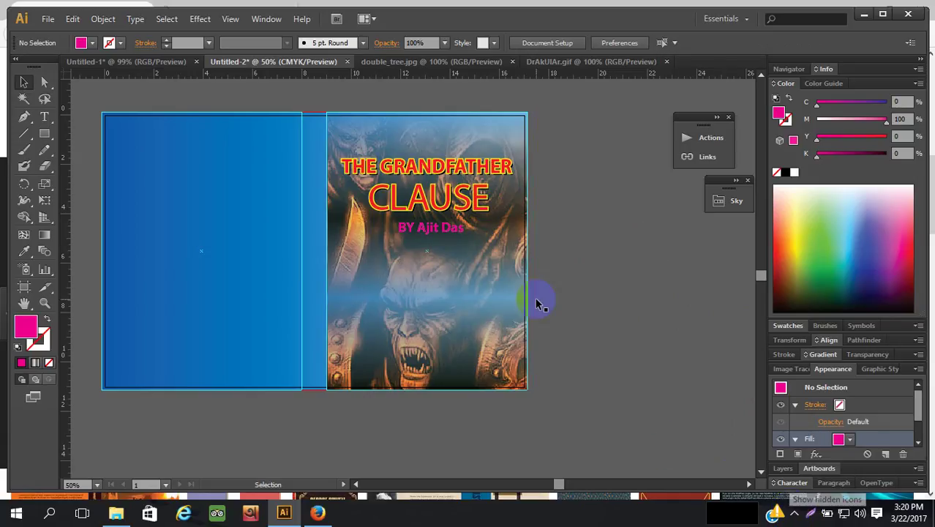
Try blue and green on the byline's fill, settle on CMYK Yellow, and deselect the text
click(439, 229)
click(849, 442)
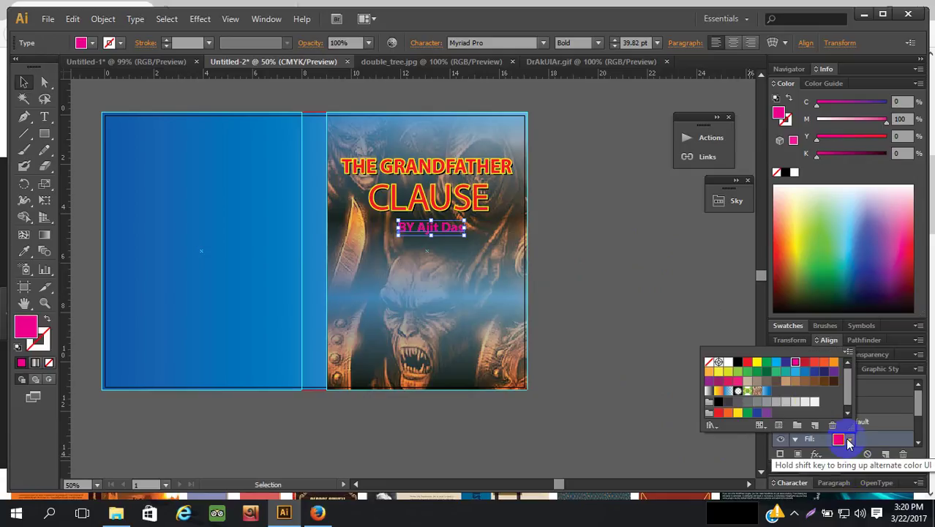
click(786, 363)
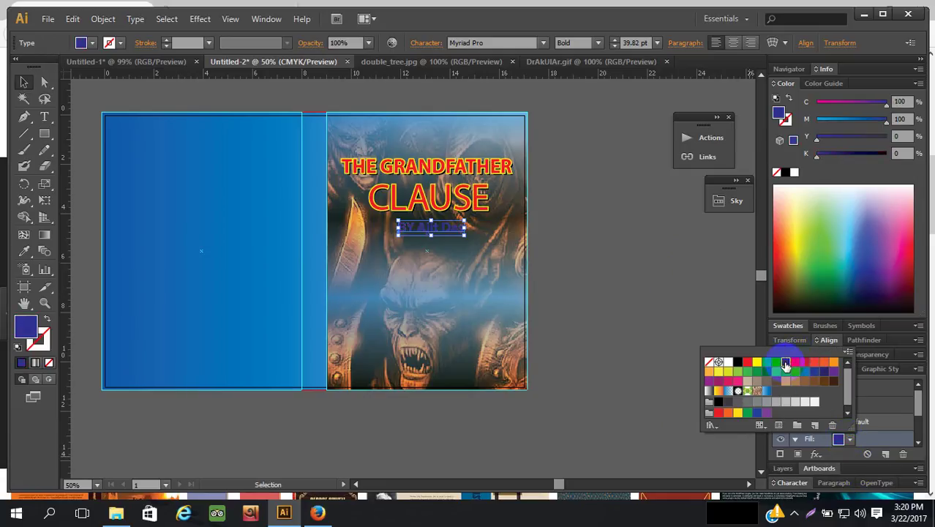
click(769, 363)
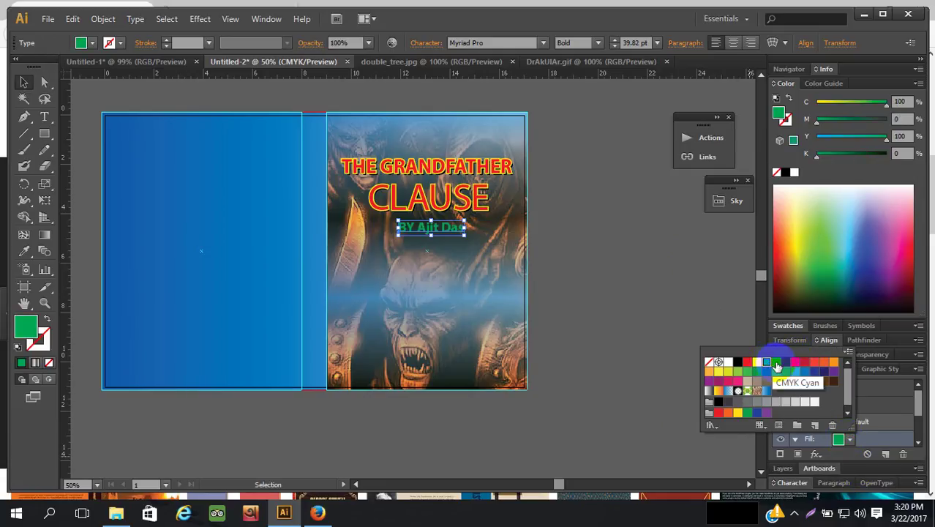
click(775, 363)
click(757, 364)
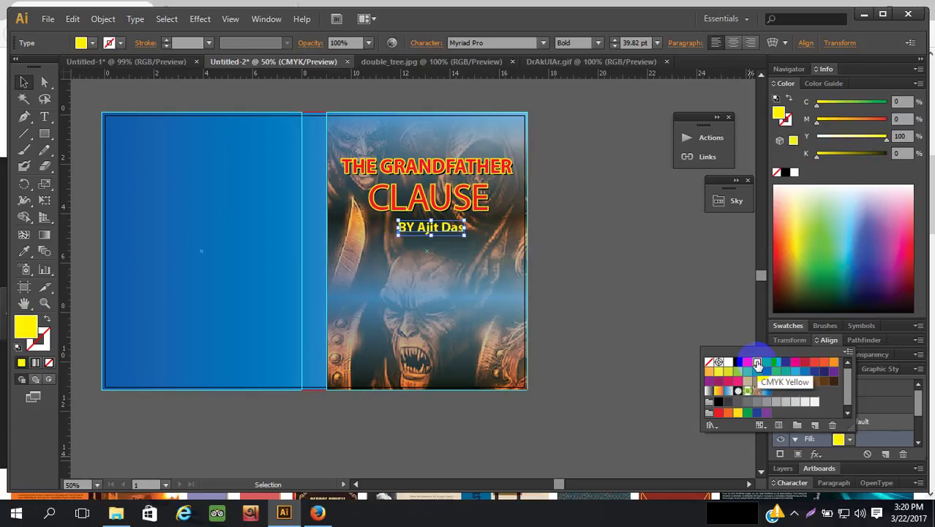
click(632, 257)
click(662, 242)
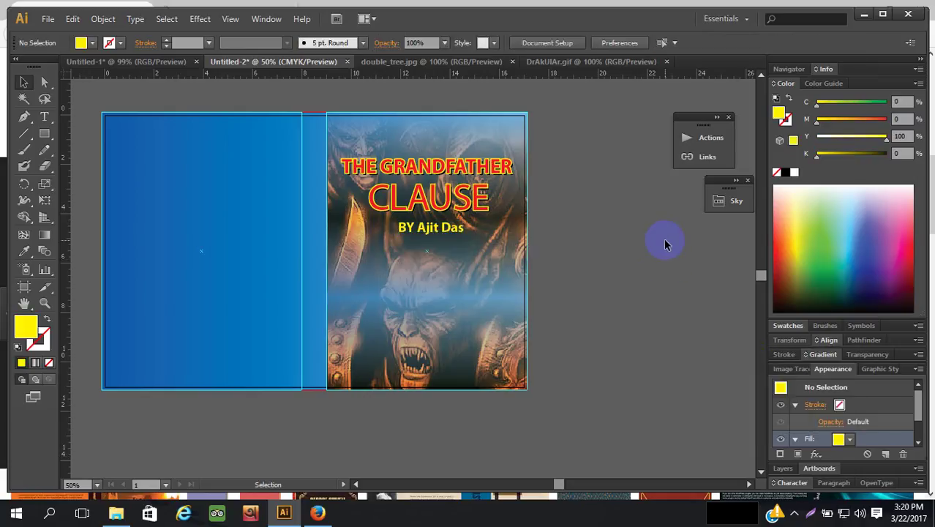
Check the reference book cover in the browser, return to Illustrator, and add the text "LEDP PUBLICATIONS" just below the front cover
scroll(727, 335, down, 1)
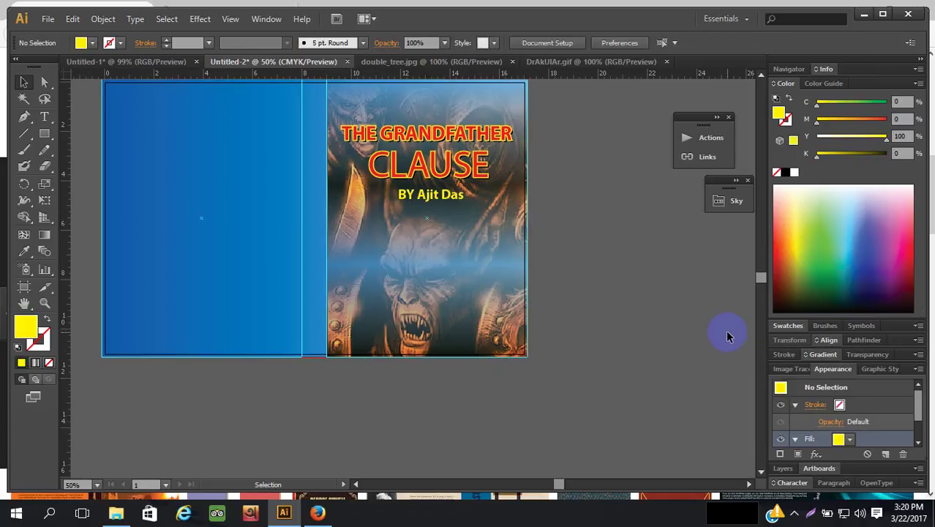
click(325, 513)
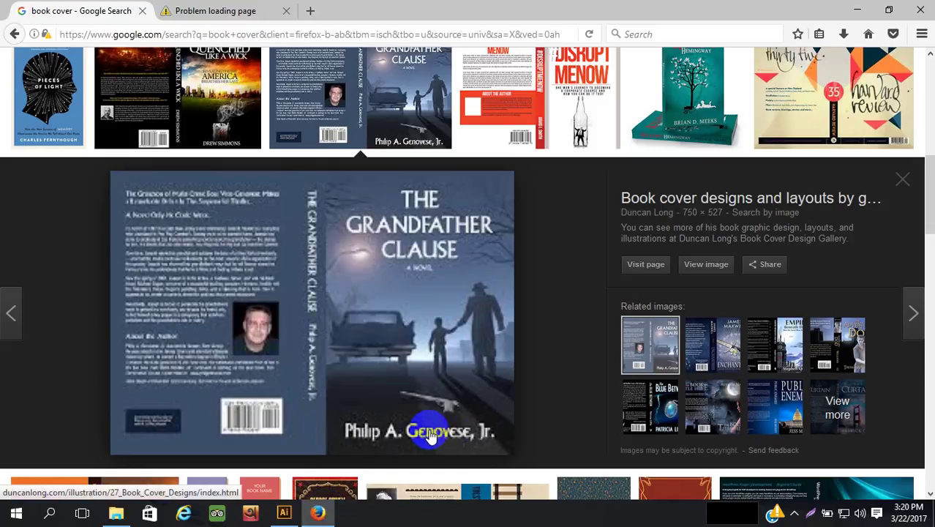
click(283, 513)
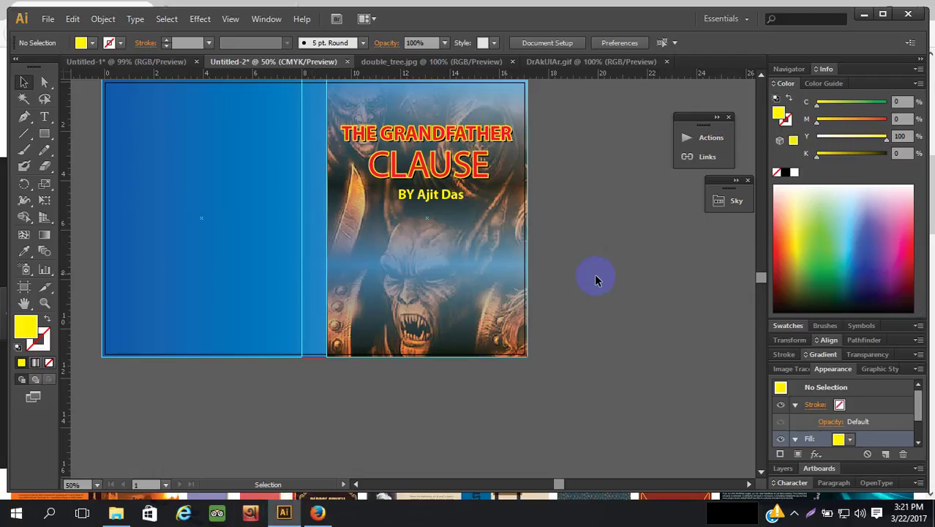
click(43, 116)
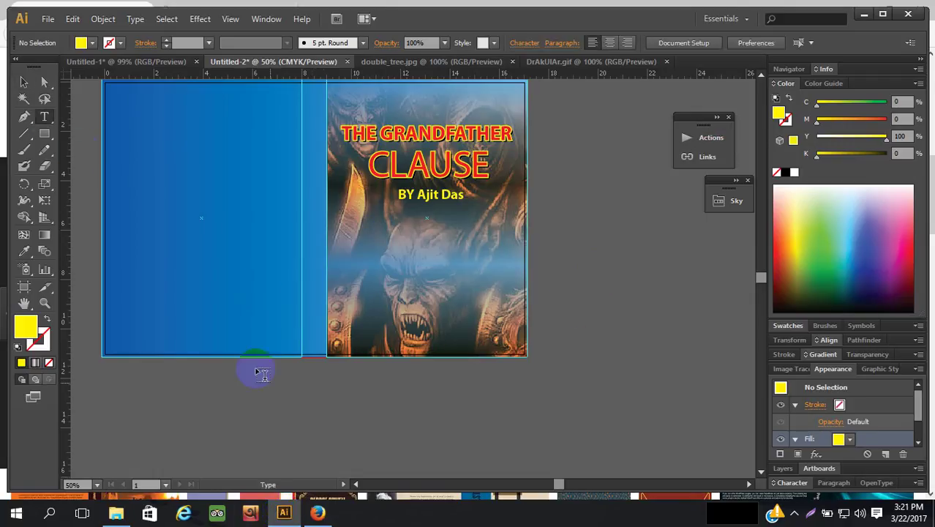
click(380, 396)
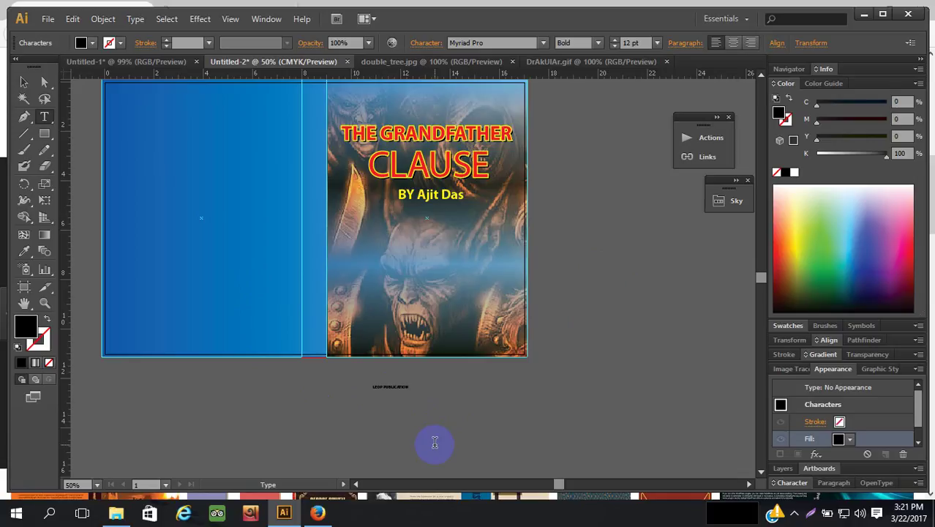
Enlarge LEDP PUBLICATIONS to about 59 pt, place it along the bottom of the front cover, and nudge it slightly upward
click(24, 82)
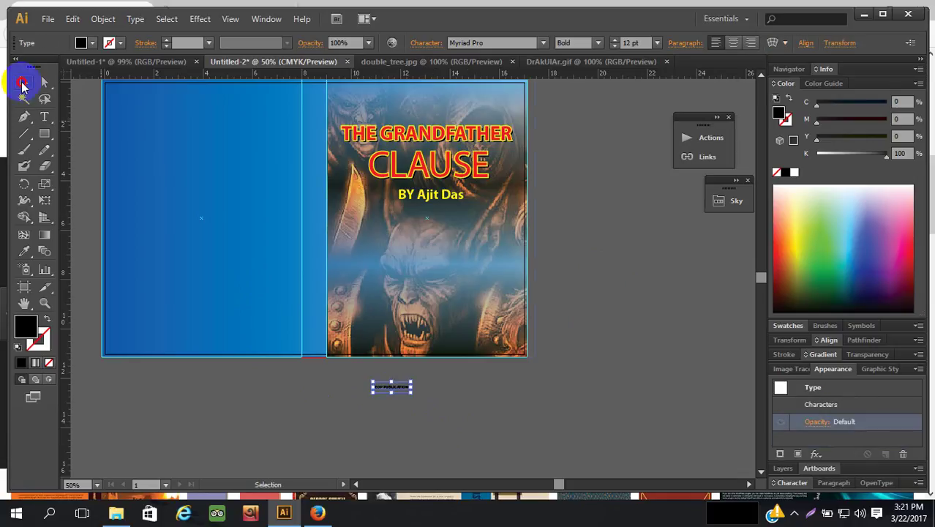
drag(412, 394, 524, 374)
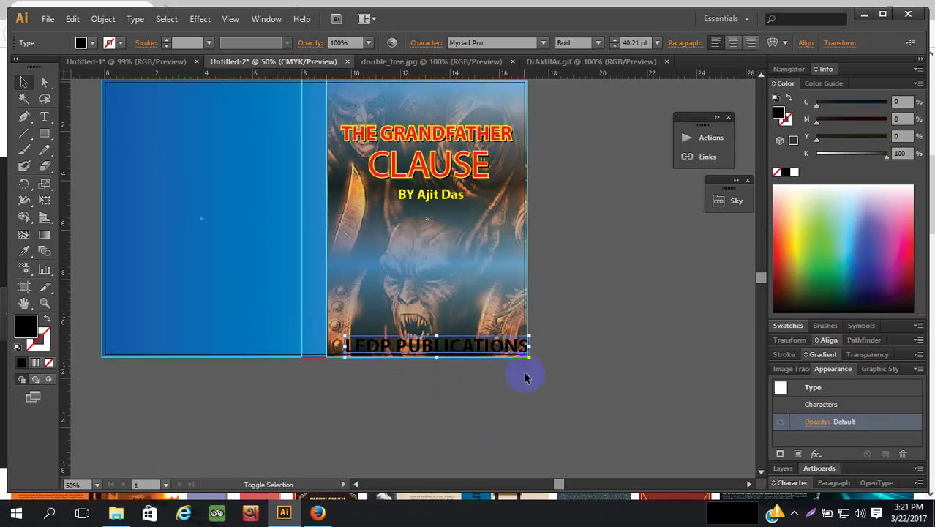
mouse_move(494, 347)
mouse_down()
mouse_move(485, 338)
mouse_move(494, 341)
mouse_up()
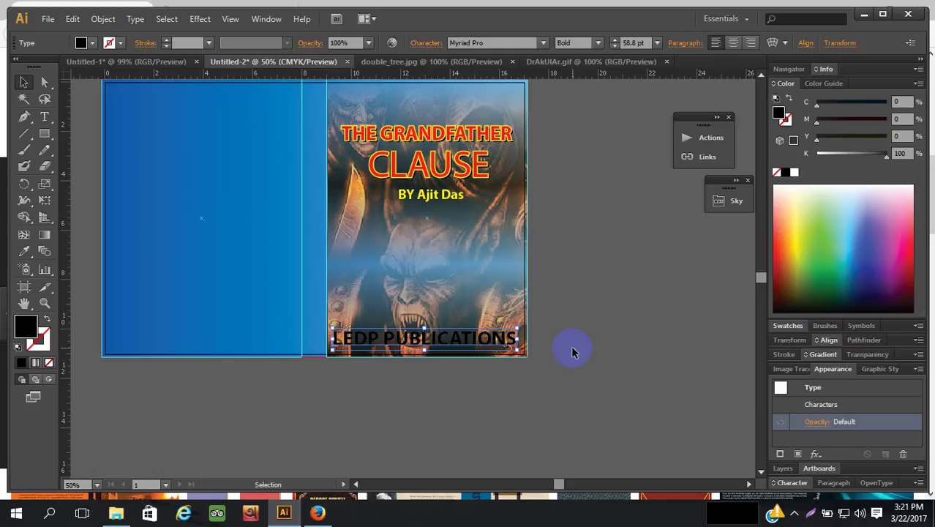
click(574, 352)
click(480, 345)
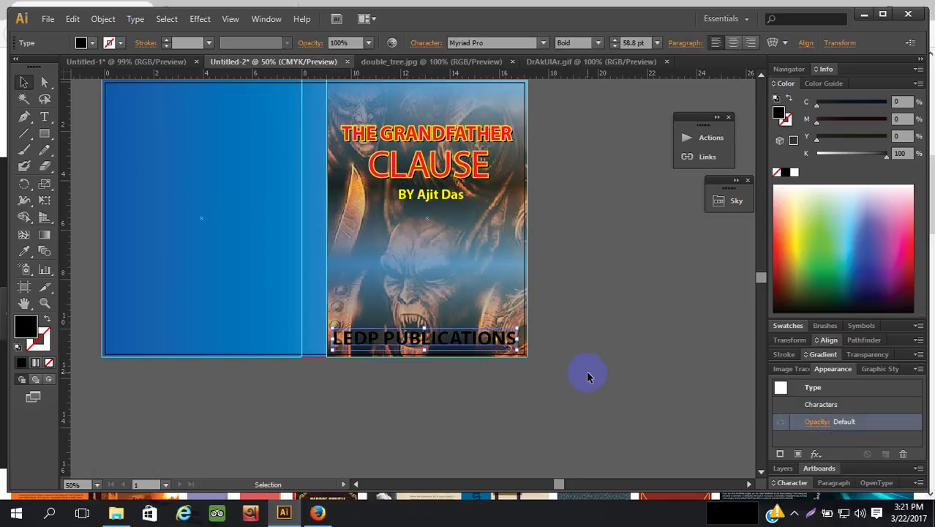
key(Up)
key(Up)
key(Up)
key(Up)
key(Up)
key(Up)
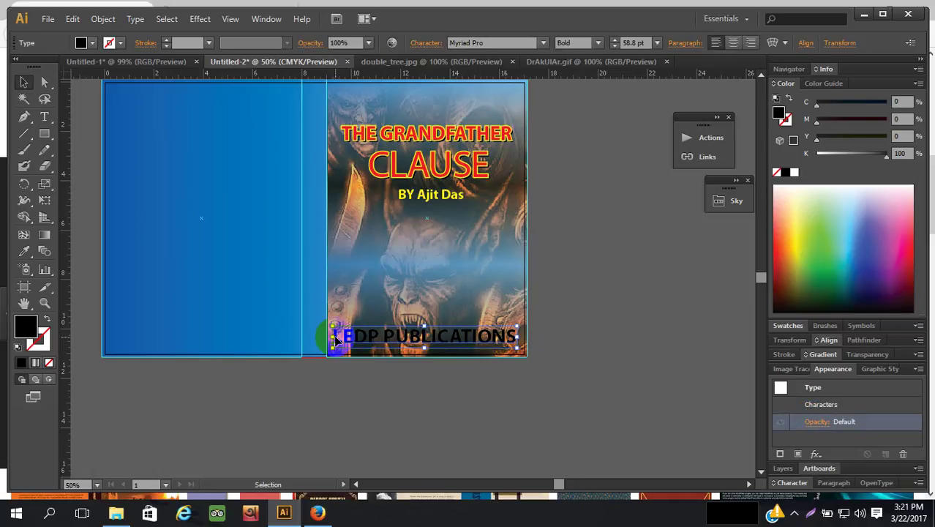
Change the LEDP PUBLICATIONS text to the Semibold style and shrink it to about 45 pt
drag(336, 337, 351, 337)
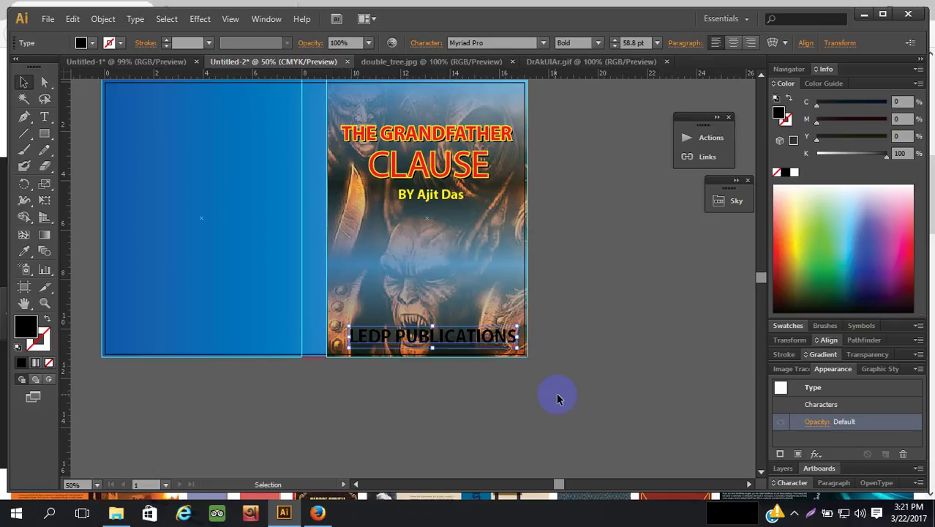
key(ctrl+z)
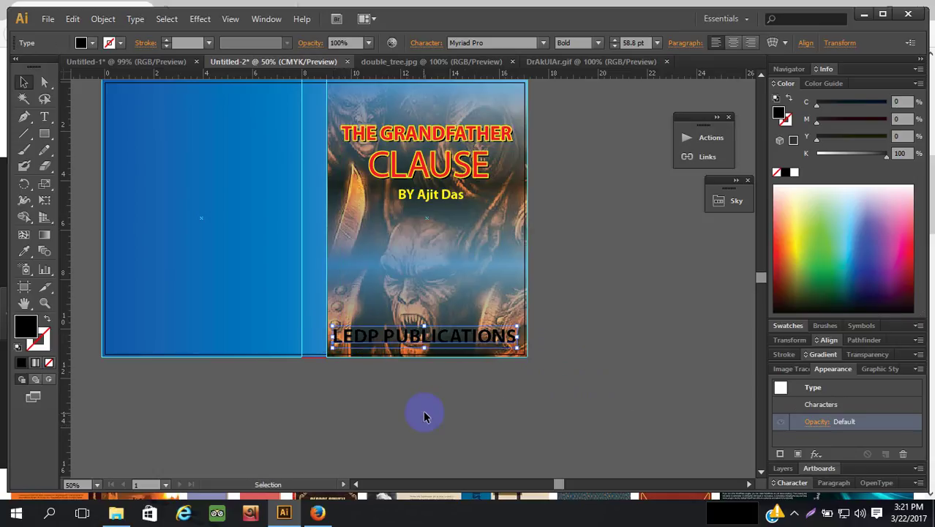
click(602, 45)
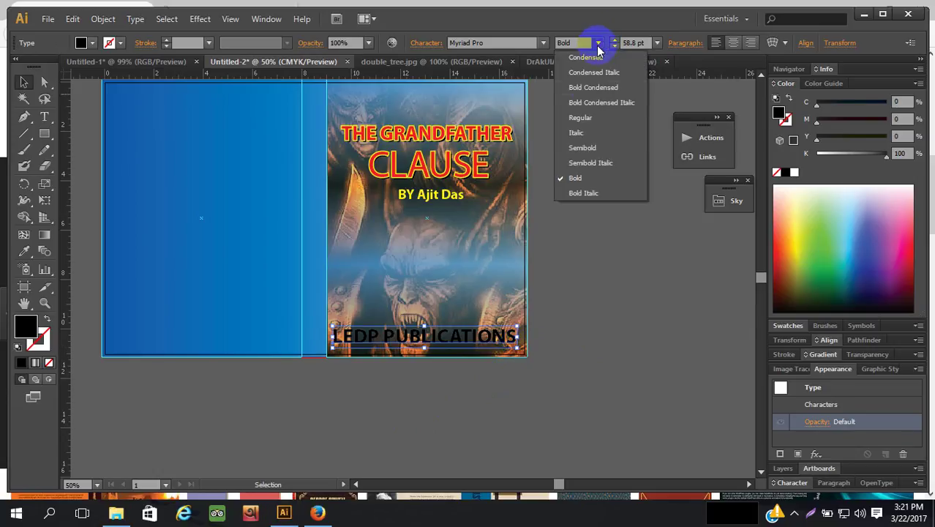
click(591, 115)
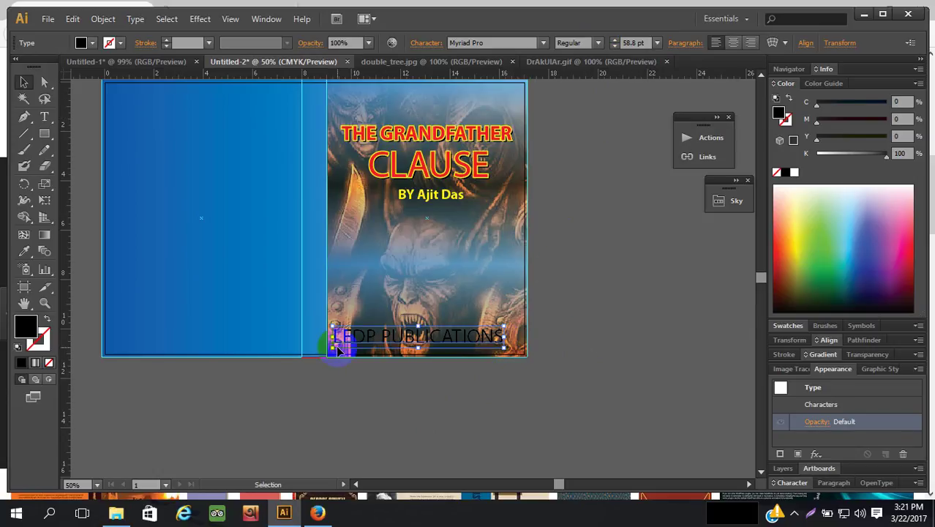
drag(334, 348, 372, 342)
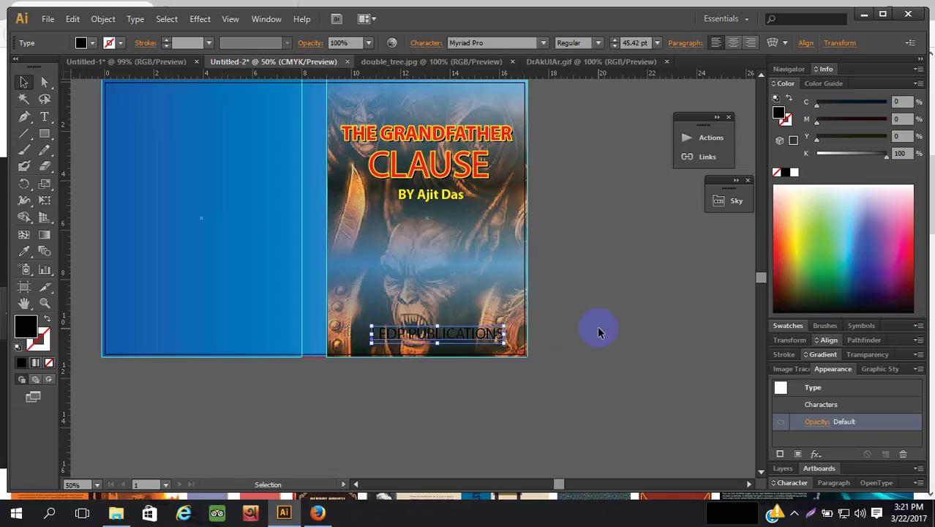
click(597, 42)
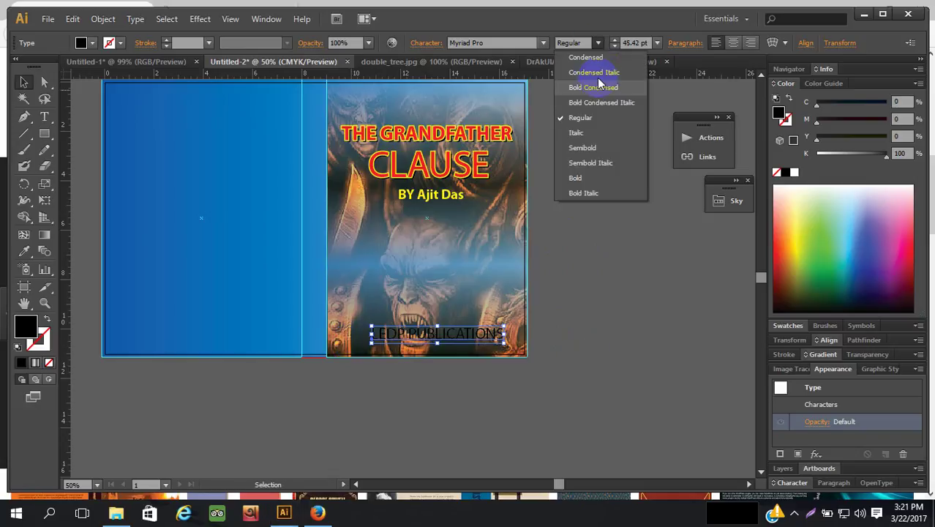
click(602, 148)
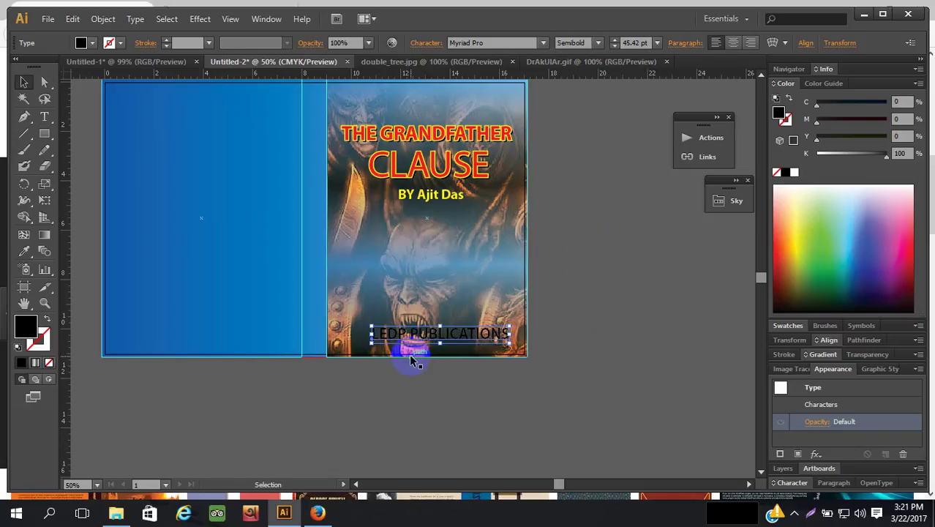
Nudge the LEDP PUBLICATIONS text left to centre it on the front cover
key(Left)
key(Left)
key(Left)
key(Left)
key(Left)
key(Left)
key(Left)
key(Left)
key(Left)
key(Left)
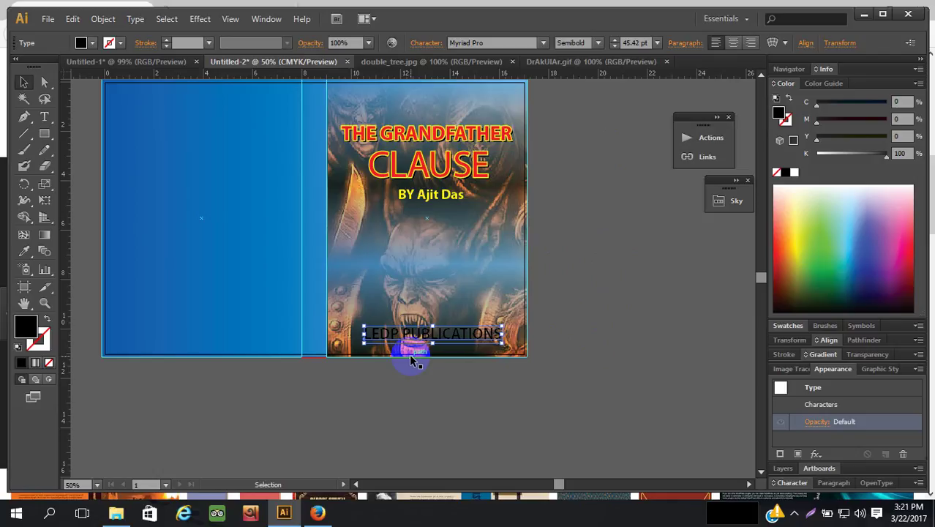
key(Left)
key(Left)
key(Left)
key(Left)
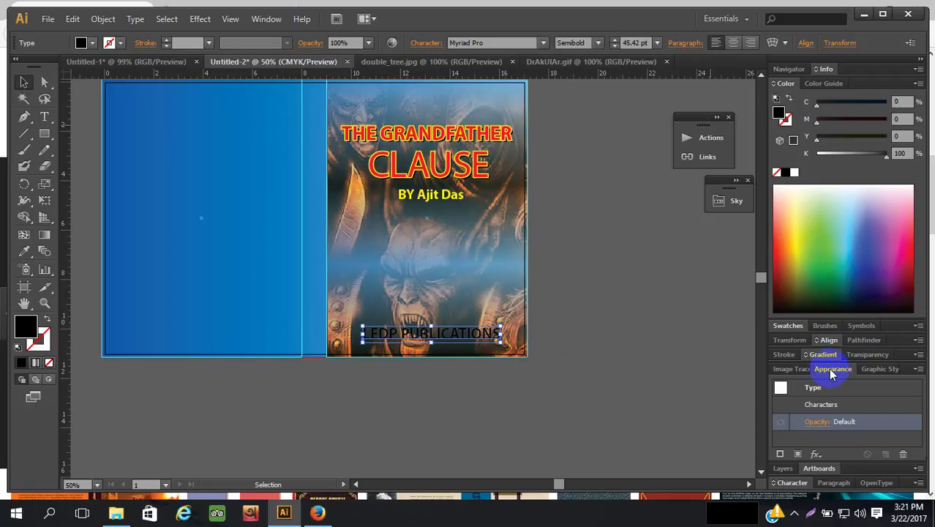
Colour the LEDP PUBLICATIONS text white, and add a new fill to it in white as well
click(793, 172)
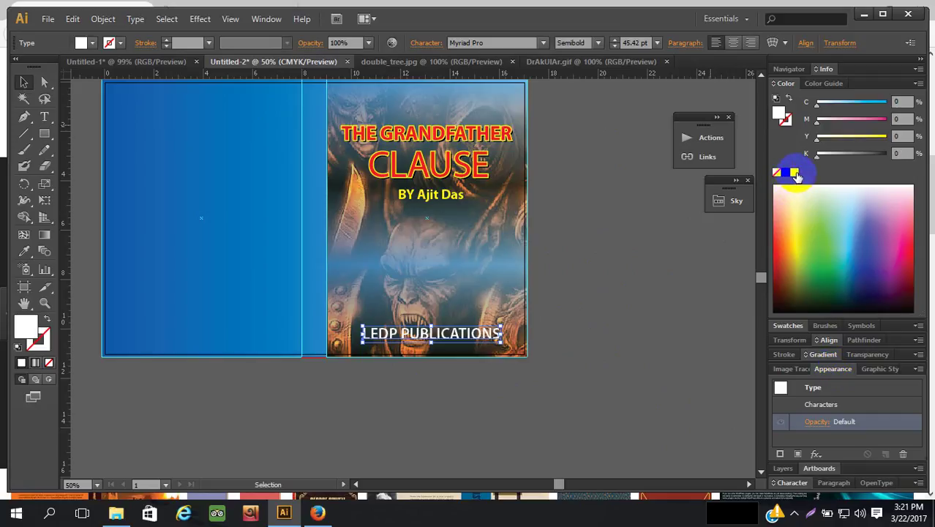
click(623, 236)
click(443, 333)
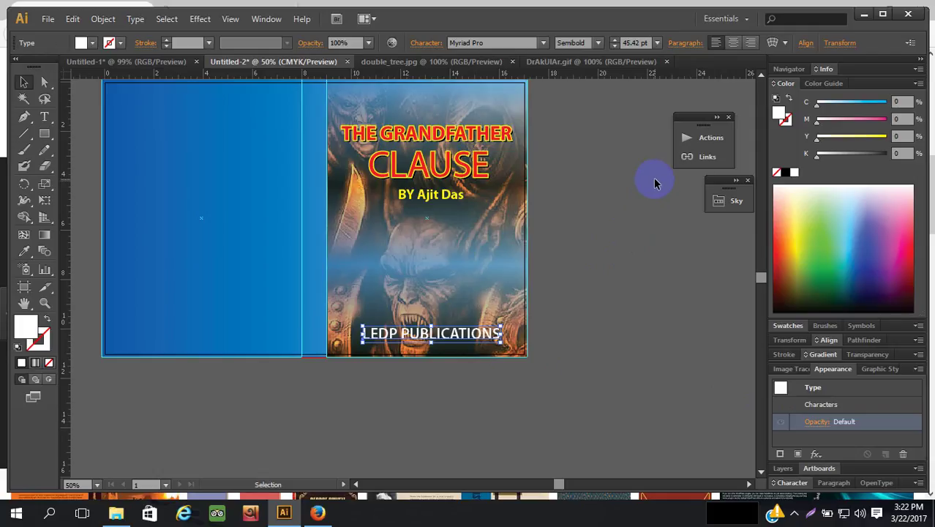
click(799, 455)
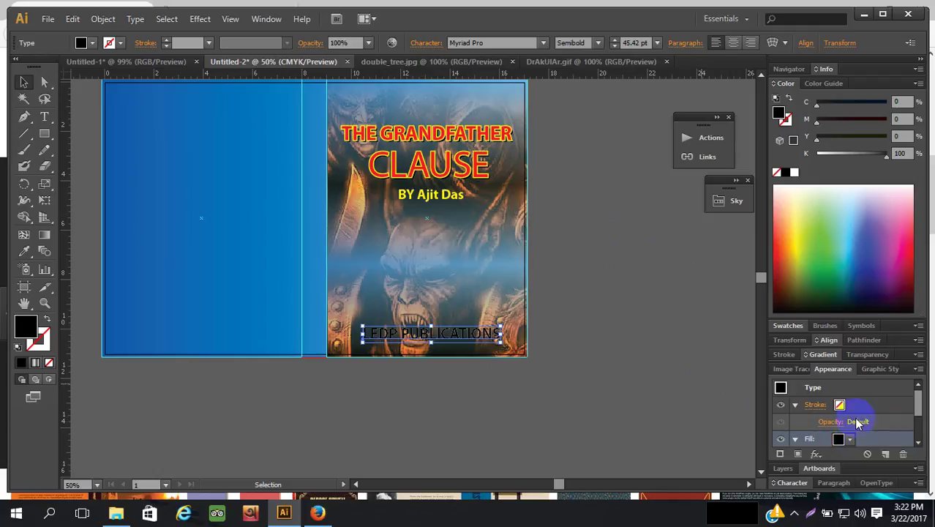
click(850, 440)
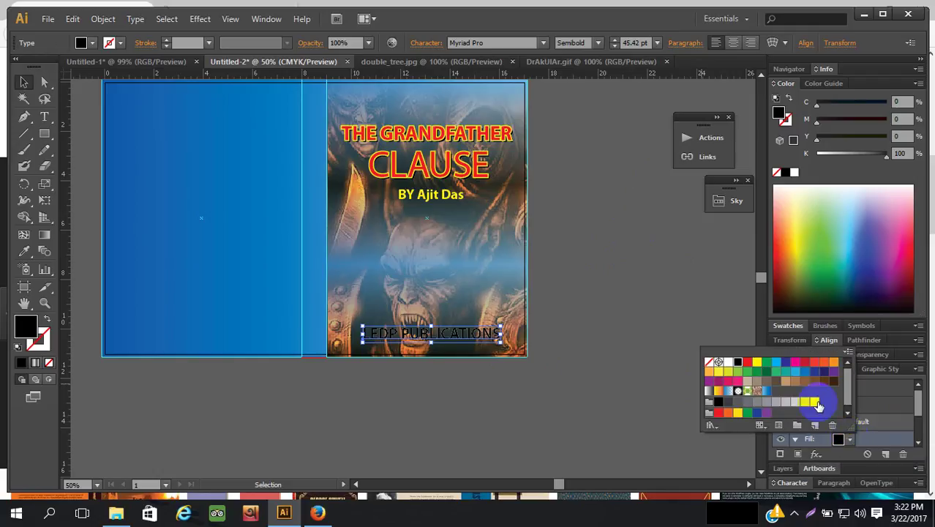
click(728, 361)
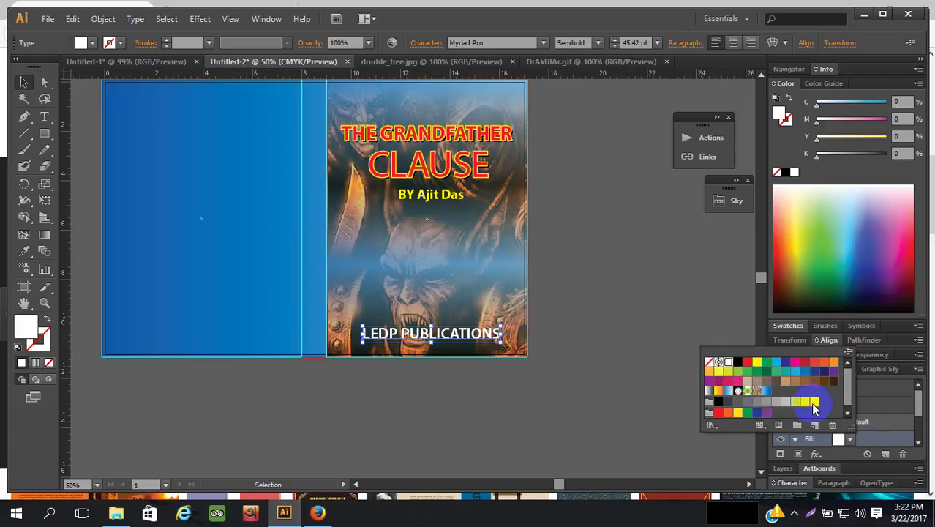
click(876, 418)
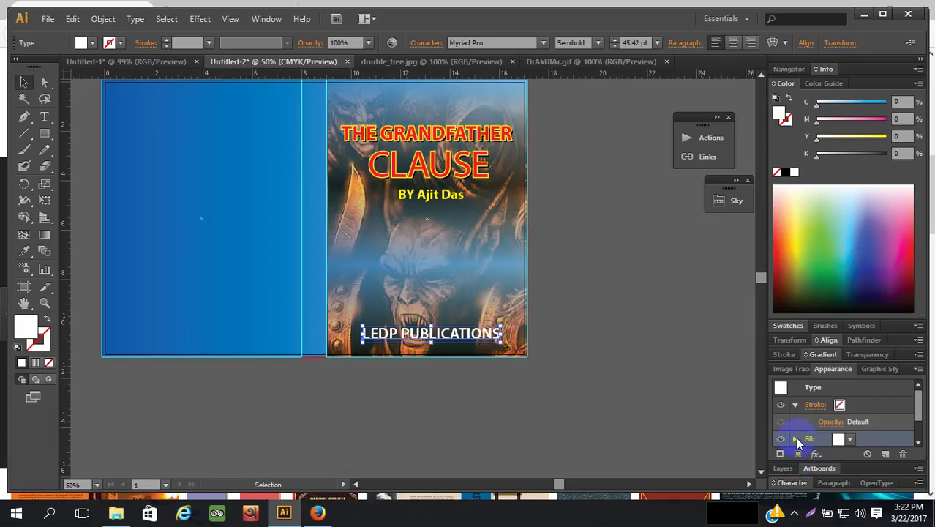
Add a second fill beneath the white one on LEDP PUBLICATIONS and colour it black
scroll(878, 430, down, 2)
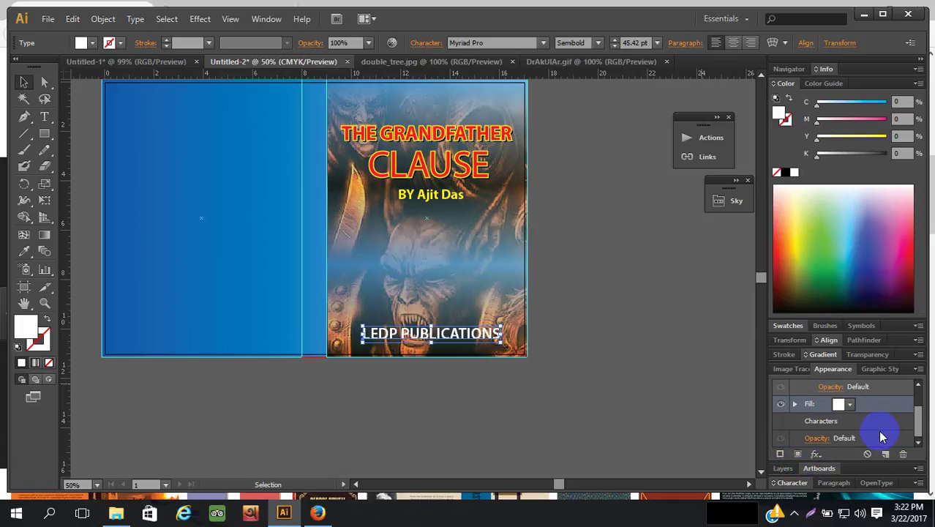
click(799, 454)
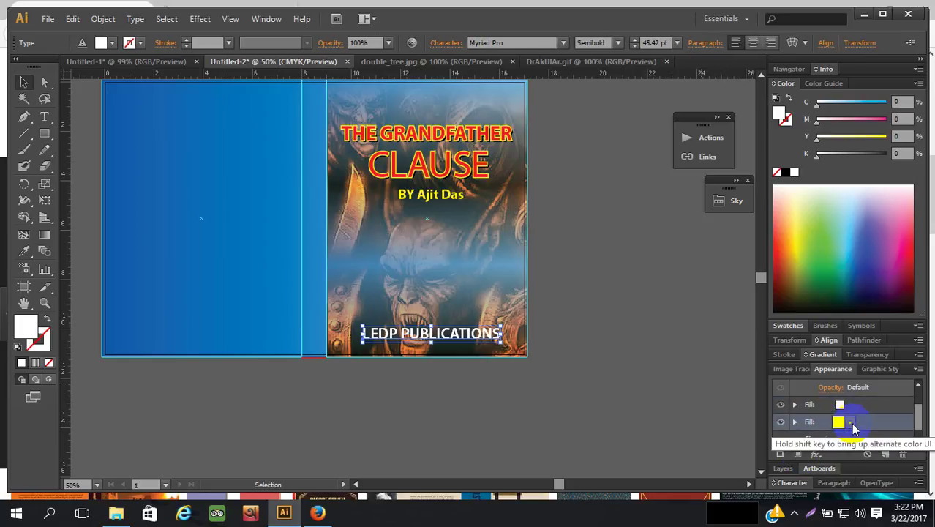
click(850, 422)
click(737, 345)
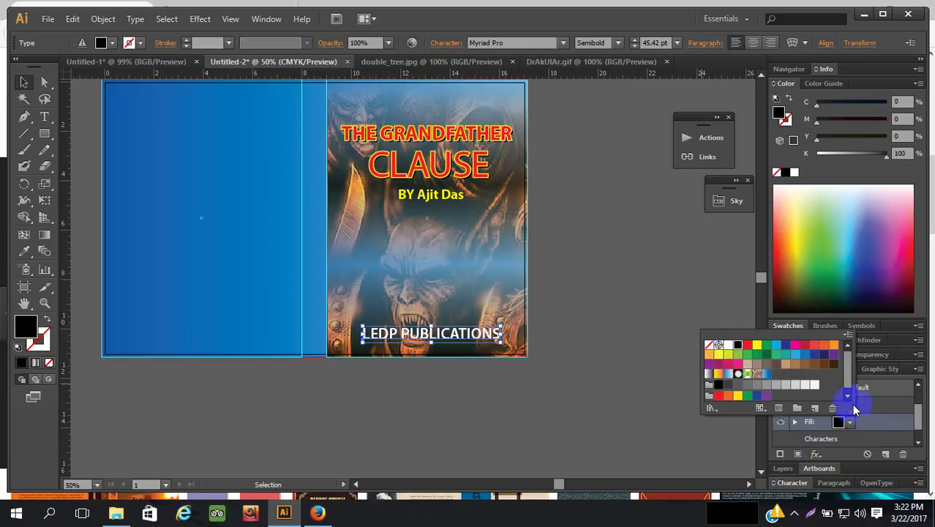
click(872, 413)
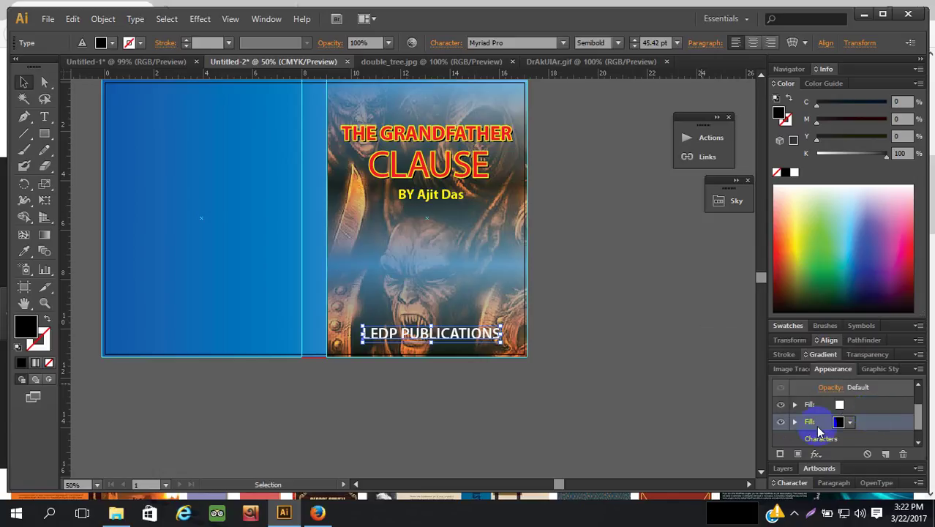
Apply a Transform effect to the black fill, moving it 0.0833 in horizontally and vertically with preview on, and deselect the text
click(815, 454)
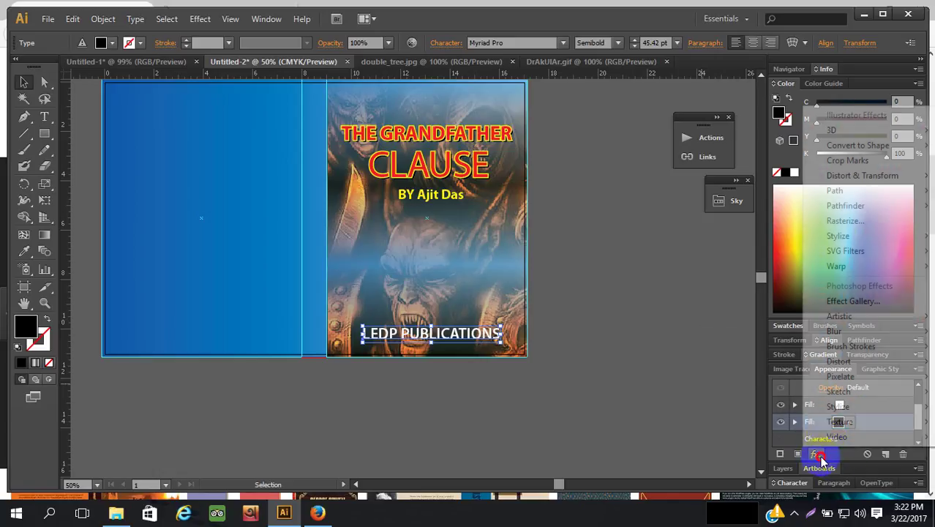
mouse_move(862, 183)
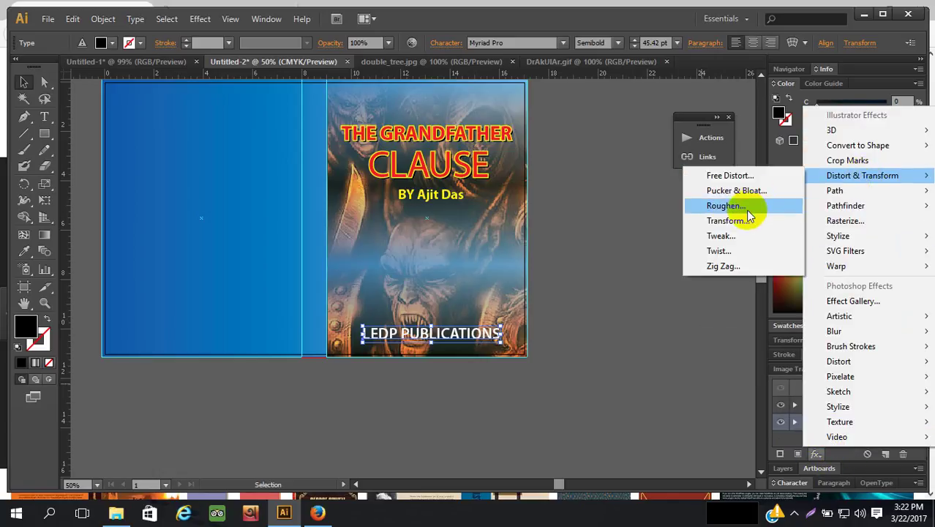
click(732, 226)
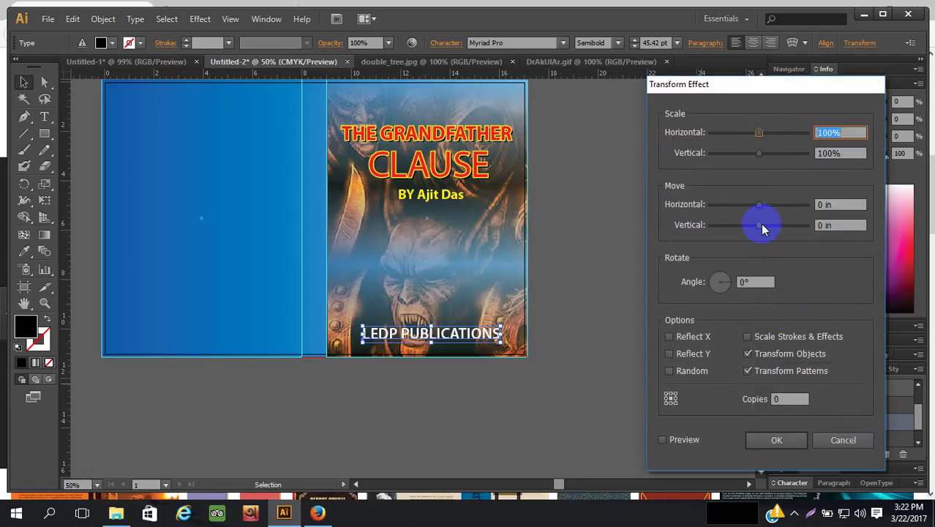
drag(760, 229, 761, 207)
click(663, 439)
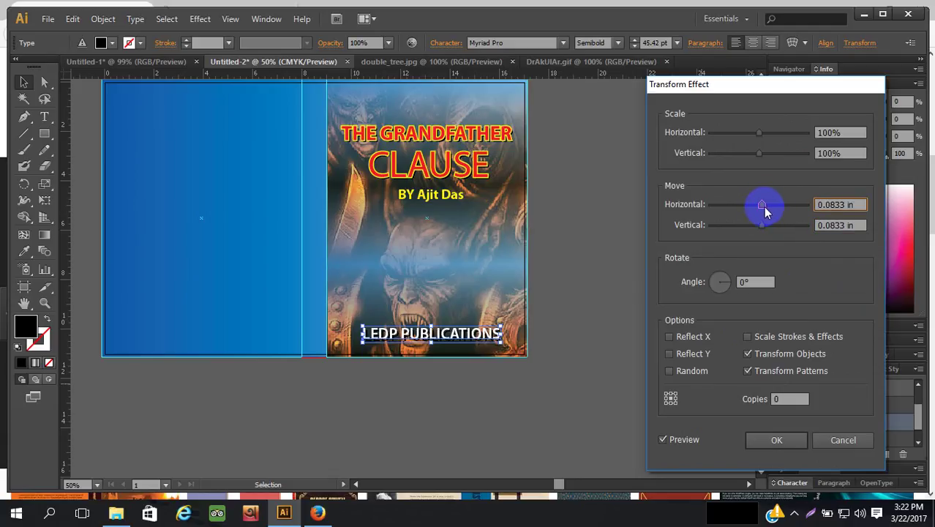
click(778, 439)
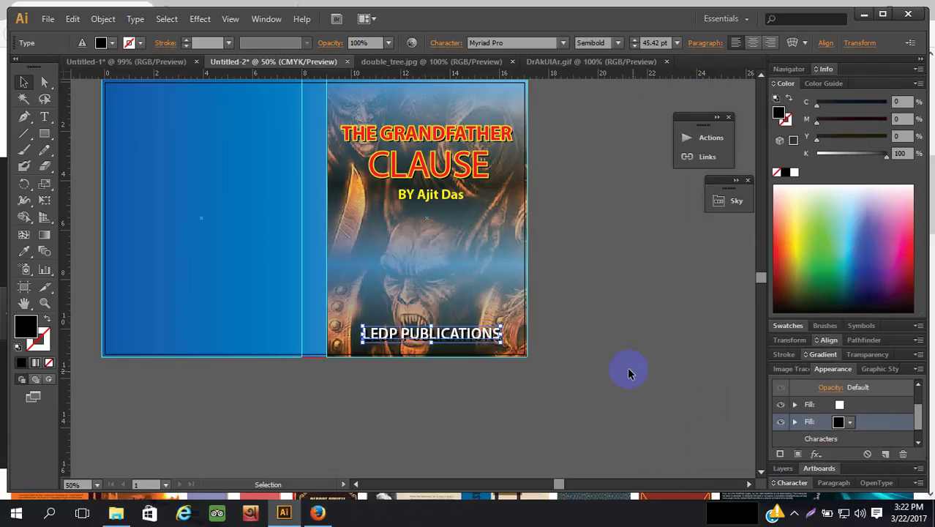
click(614, 366)
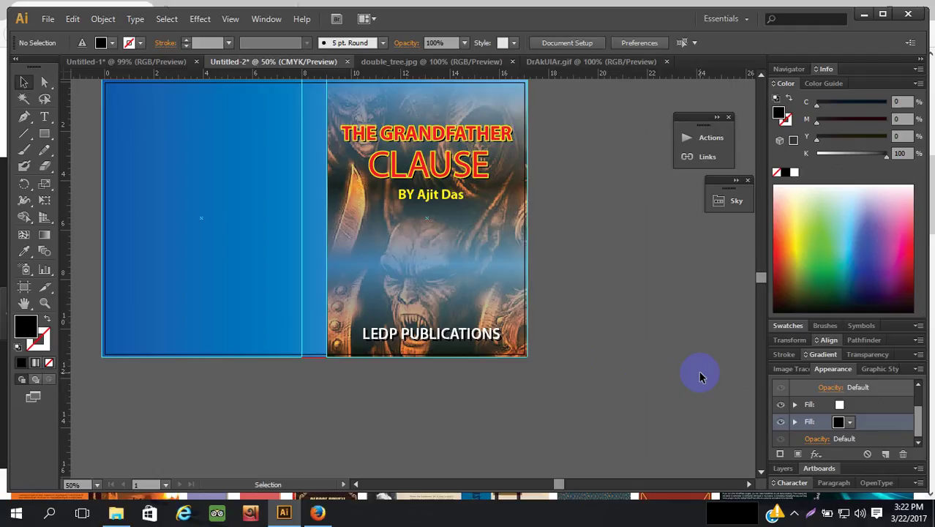
Place copies of the cover's THE GRANDFATHER and CLAUSE title texts in the empty area below the cover, one above the other
scroll(661, 309, up, 2)
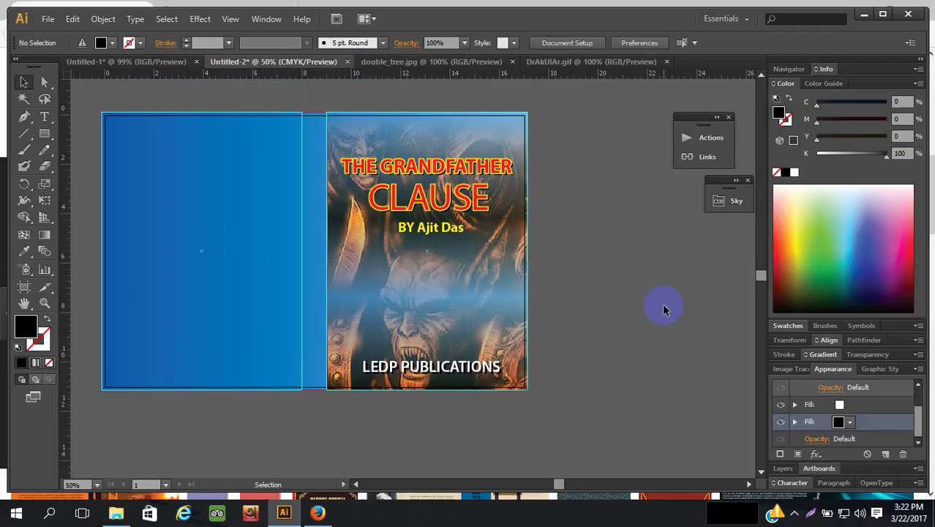
scroll(658, 305, down, 2)
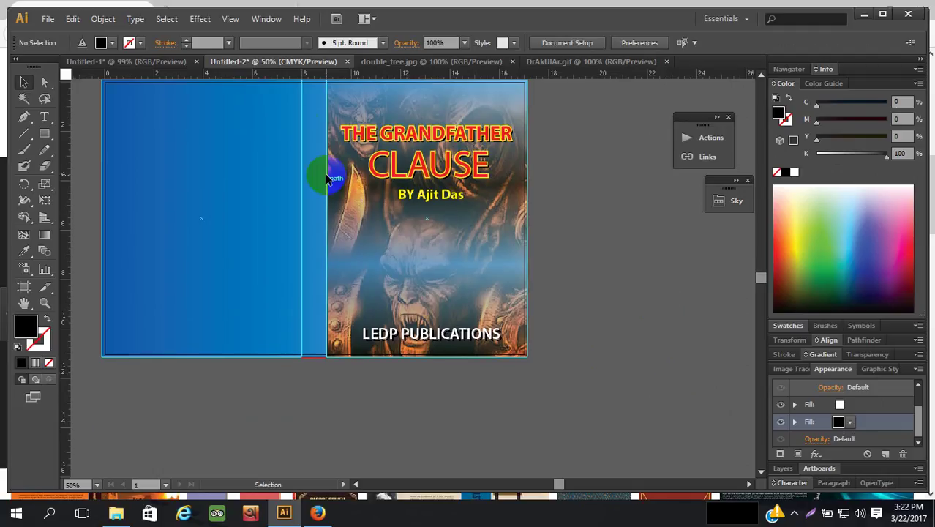
click(448, 135)
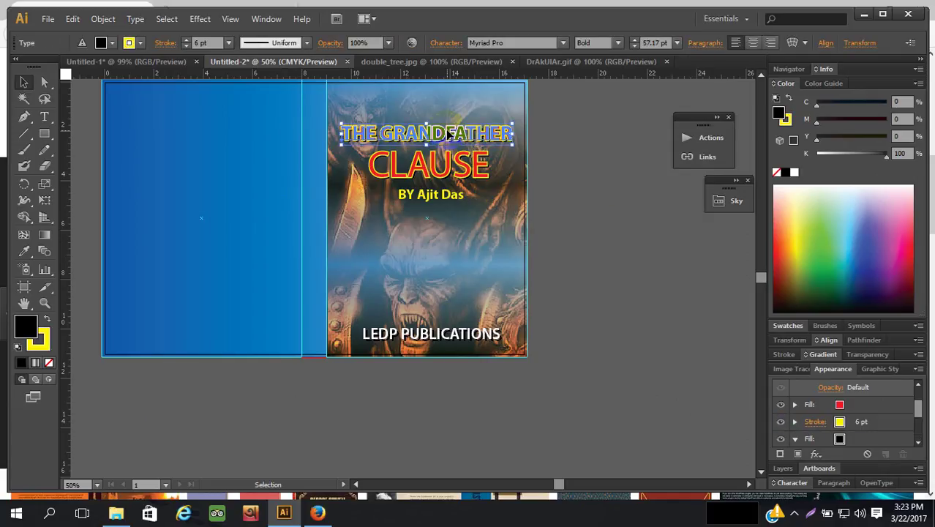
drag(448, 135, 383, 399)
key(t)
click(438, 437)
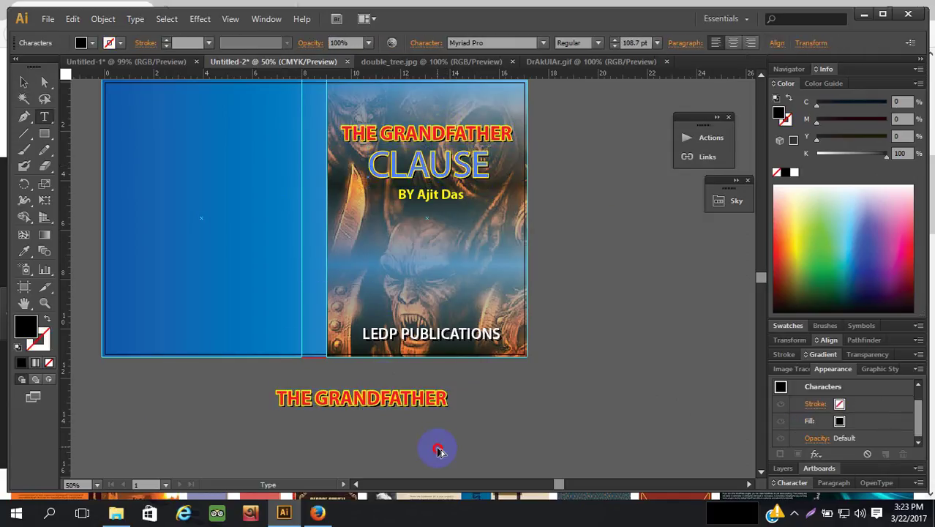
click(24, 82)
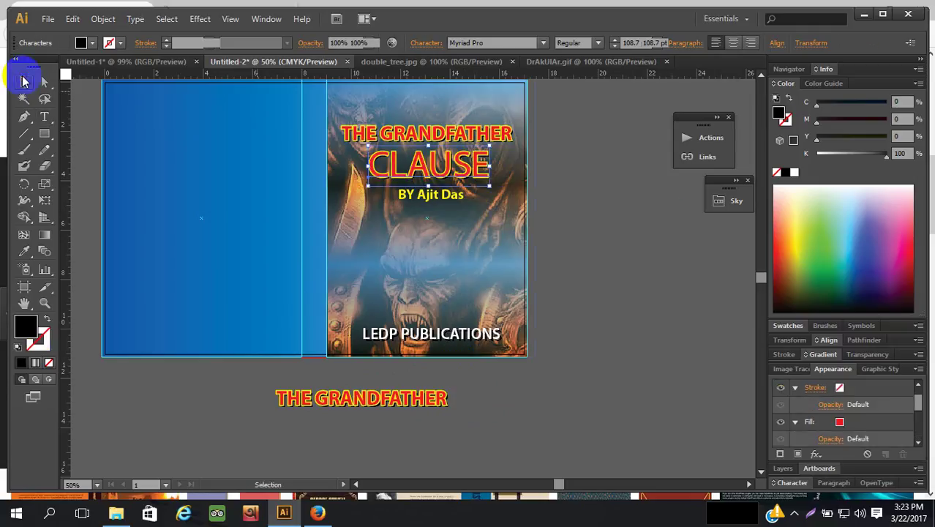
click(466, 174)
drag(466, 174, 408, 438)
click(502, 418)
Rotate the THE GRANDFATHER copy below the cover a quarter turn clockwise so that it reads downwards, using the Rotate preview
right_click(425, 400)
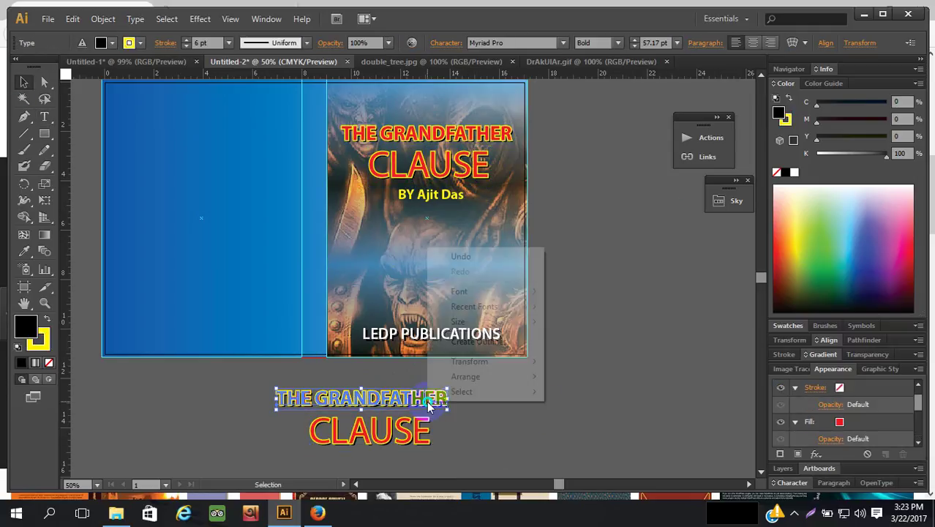
mouse_move(534, 368)
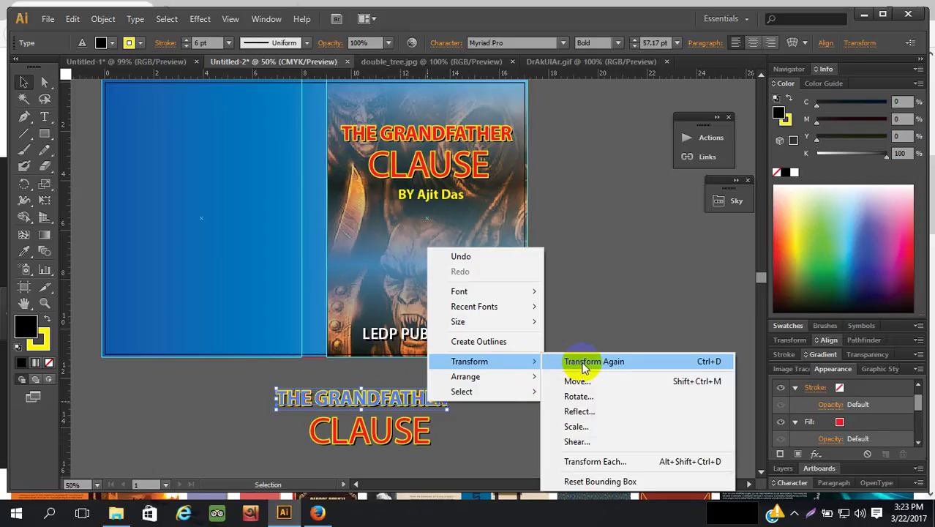
click(597, 397)
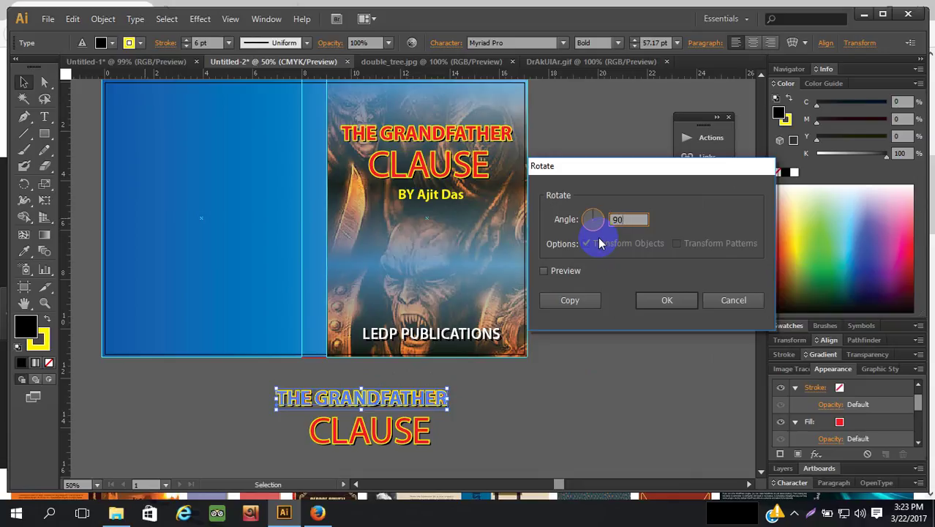
text(90)
key(Tab)
click(544, 270)
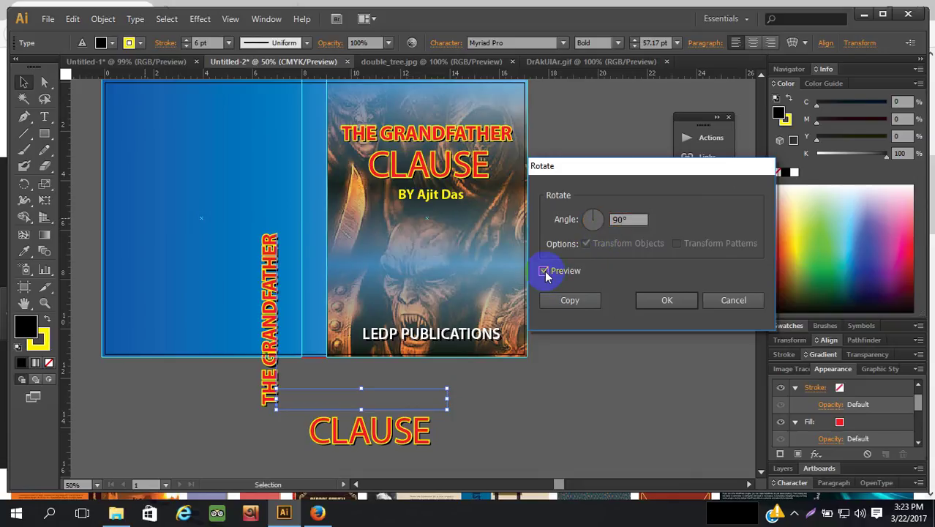
click(603, 219)
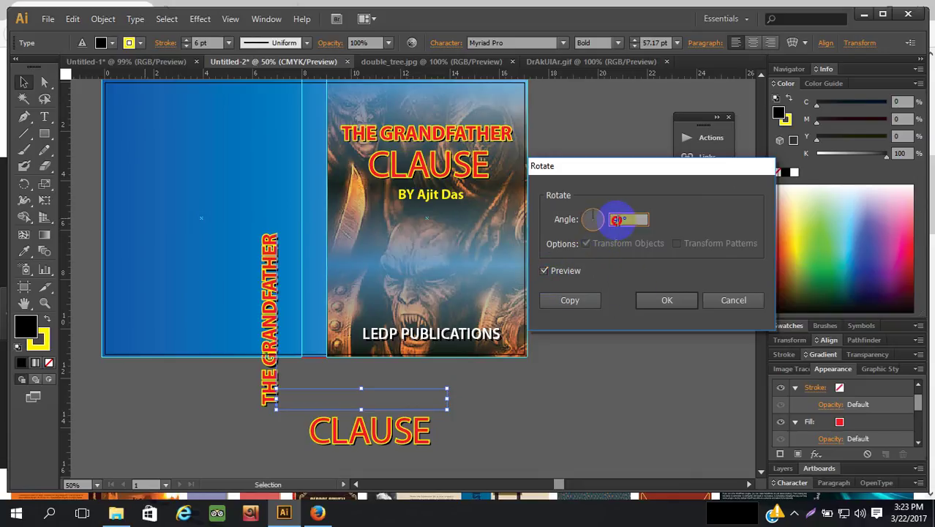
text(20)
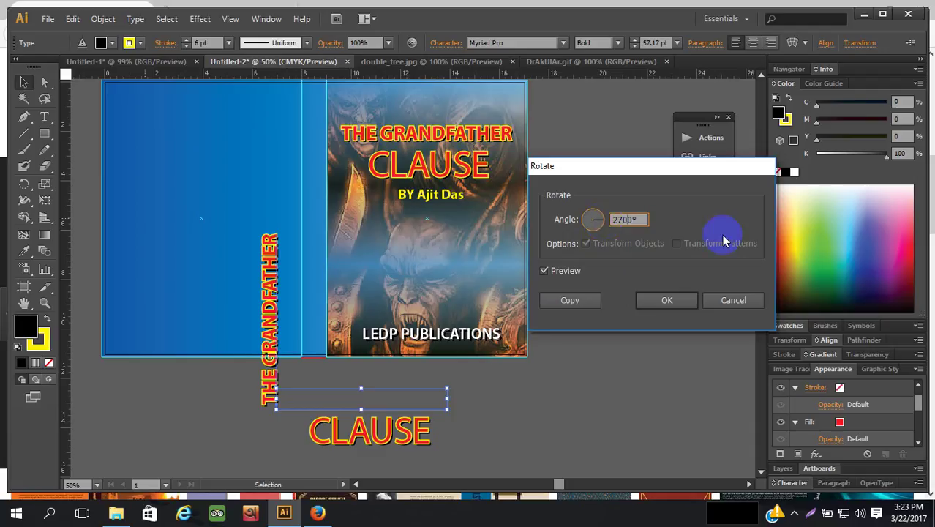
click(545, 271)
click(545, 271)
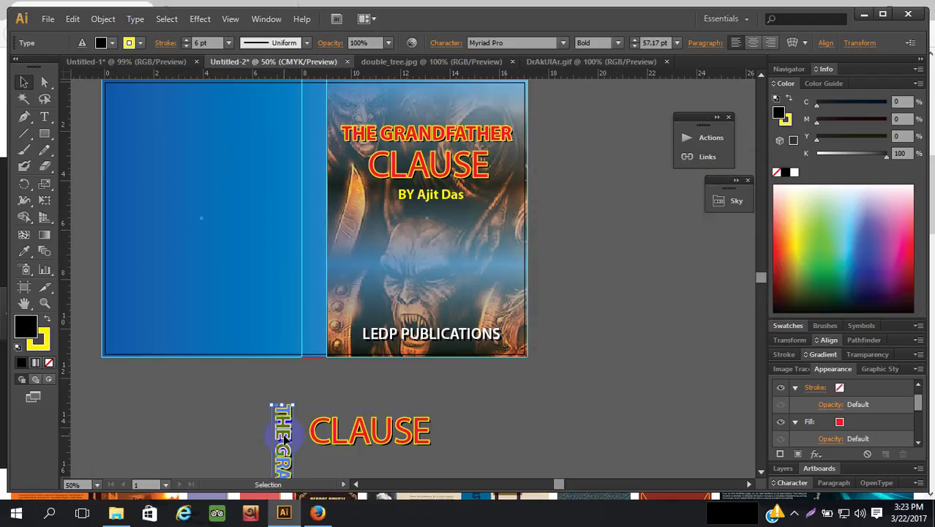
Move the rotated THE GRANDFATHER text onto the spine, nudge it up towards the upper end, and deselect it
drag(283, 441, 313, 154)
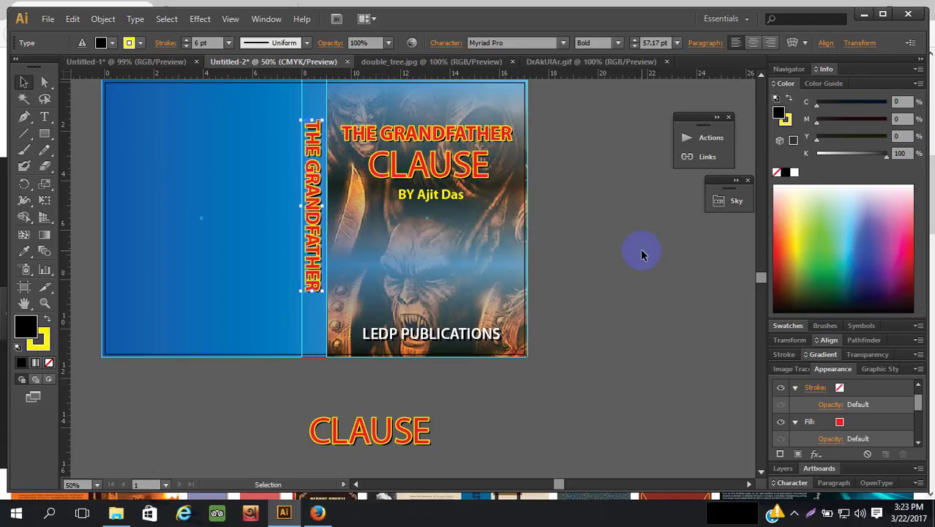
key(Up)
key(Up)
key(Up)
key(Up)
key(Up)
key(Up)
key(Up)
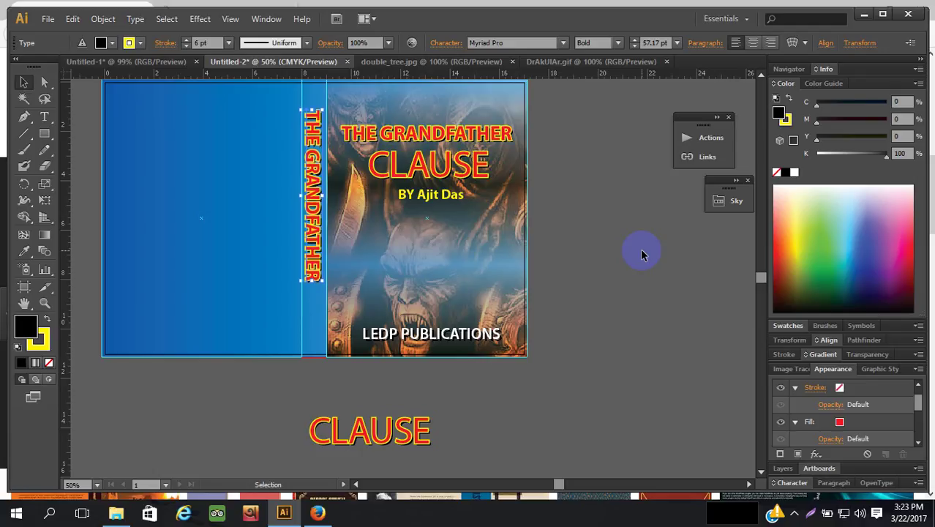
key(Up)
key(Up)
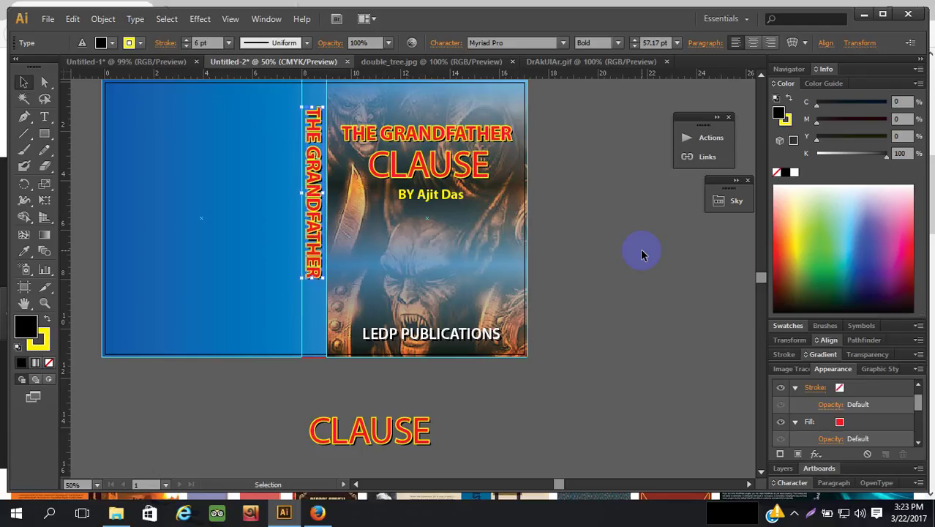
click(650, 328)
Scale the spine's THE GRANDFATHER text down to about 0.53 in wide and 4.21 in high, and deselect it
scroll(649, 328, up, 3)
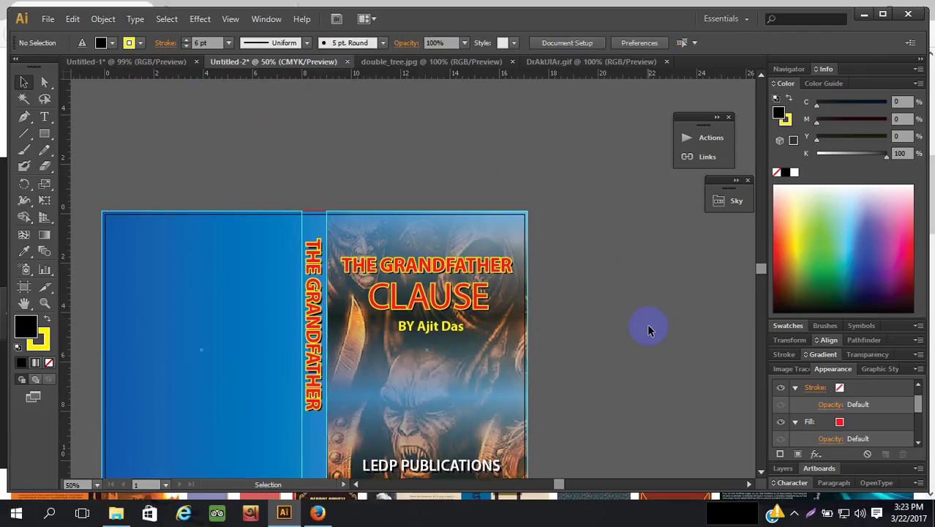
scroll(649, 327, down, 3)
click(307, 243)
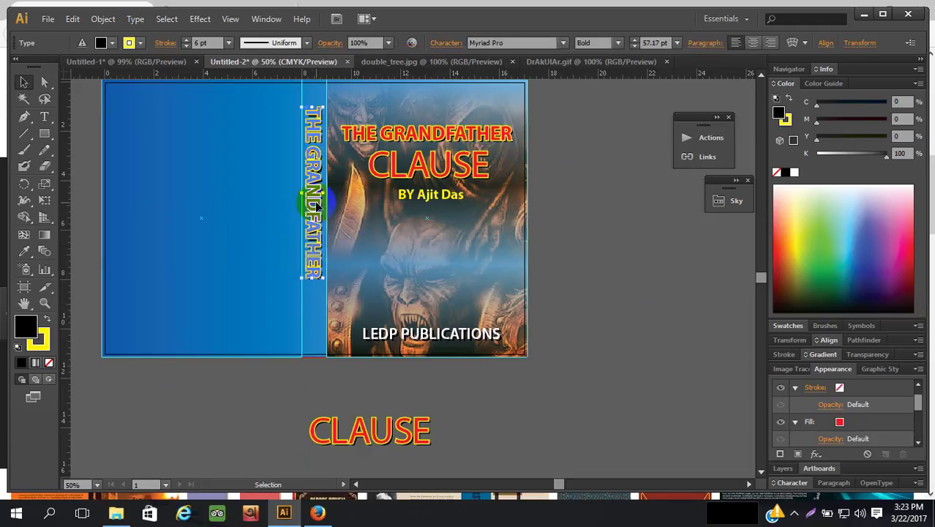
drag(303, 277, 306, 213)
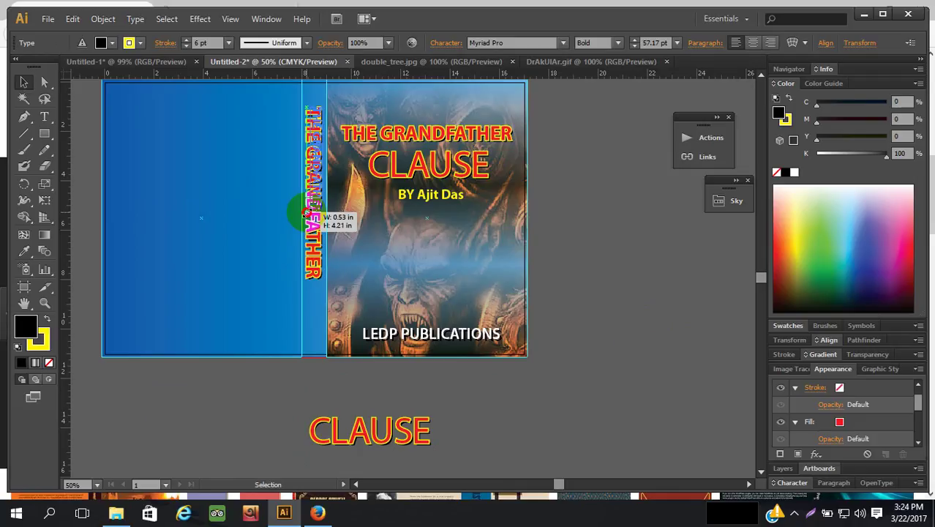
drag(306, 213, 306, 213)
click(616, 284)
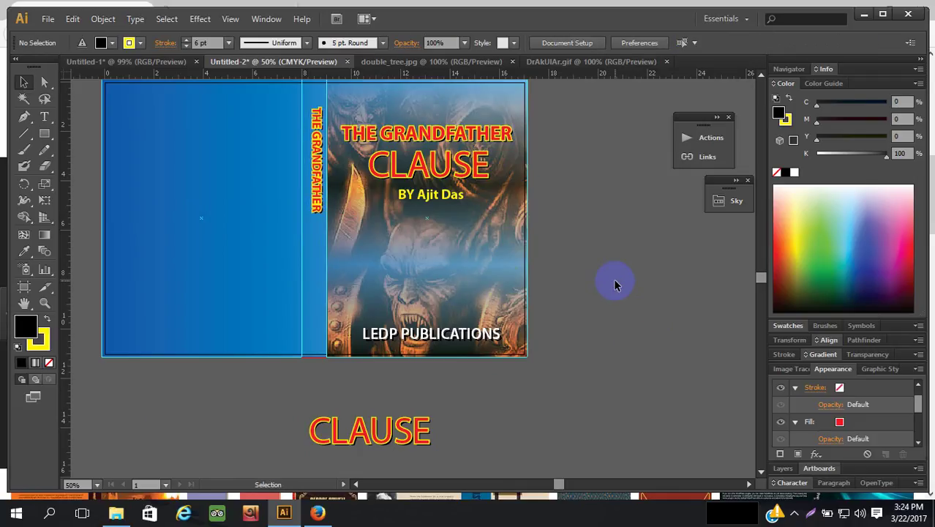
Try scaling down the CLAUSE copy below the cover, and undo that scaling
click(306, 199)
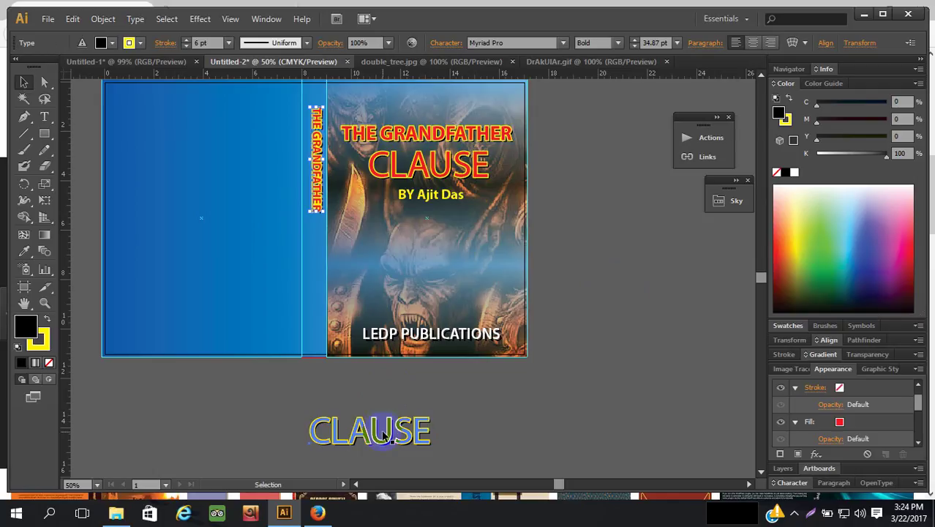
click(383, 436)
drag(368, 447, 399, 429)
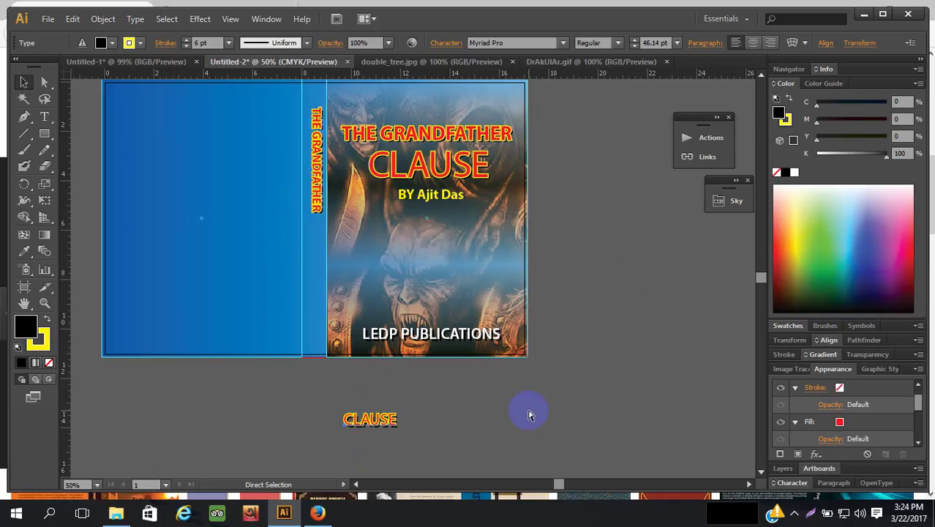
key(ctrl+z)
click(674, 330)
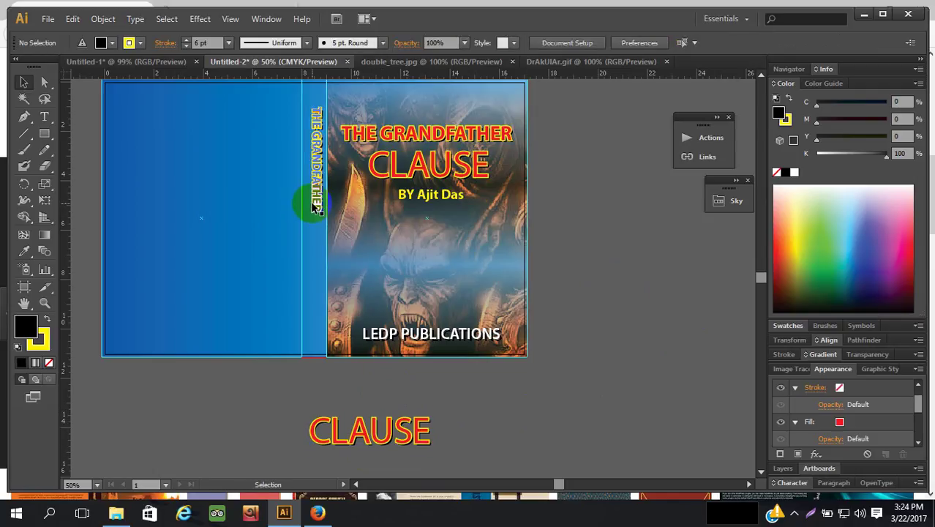
Enlarge the THE GRANDFATHER text on the spine slightly, keeping its upper end in place, and deselect it
click(315, 207)
drag(308, 207, 303, 242)
click(611, 249)
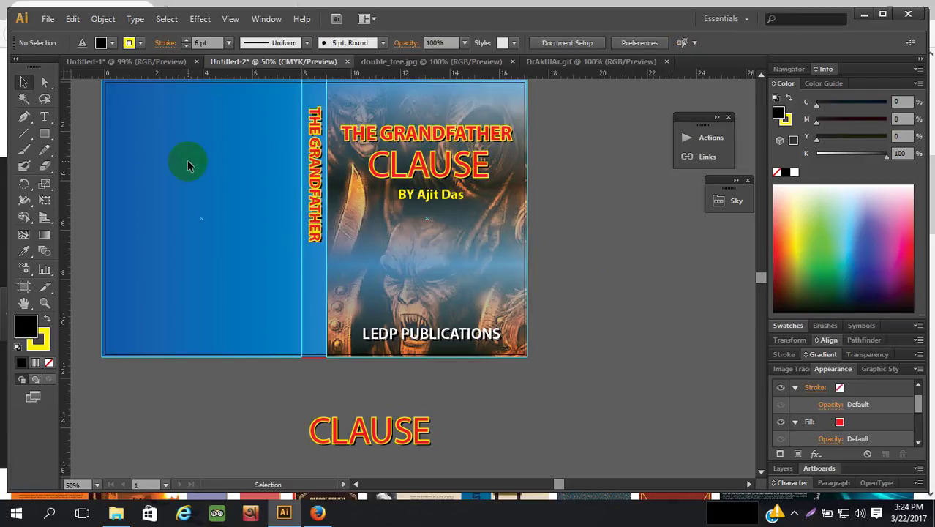
Add the word CLAUSE after THE GRANDFATHER in the vertical spine title and deselect it
click(44, 83)
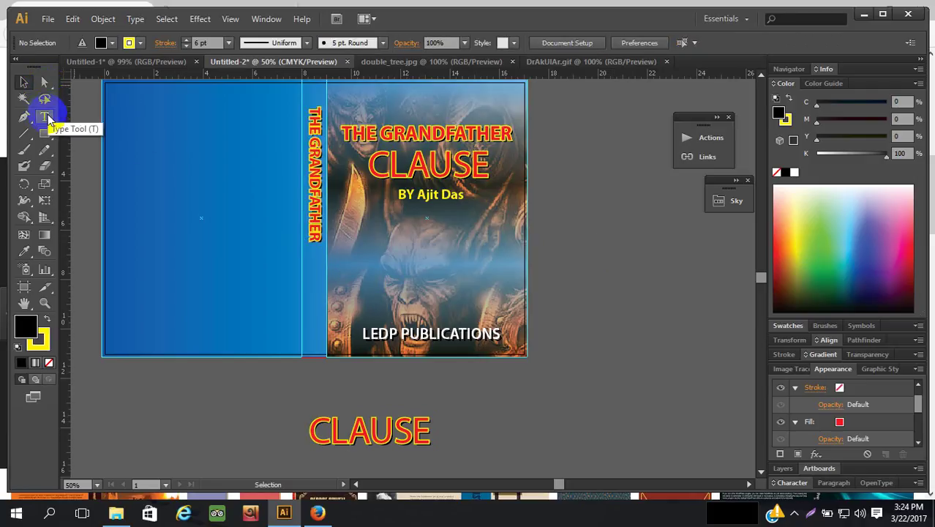
click(44, 116)
click(313, 247)
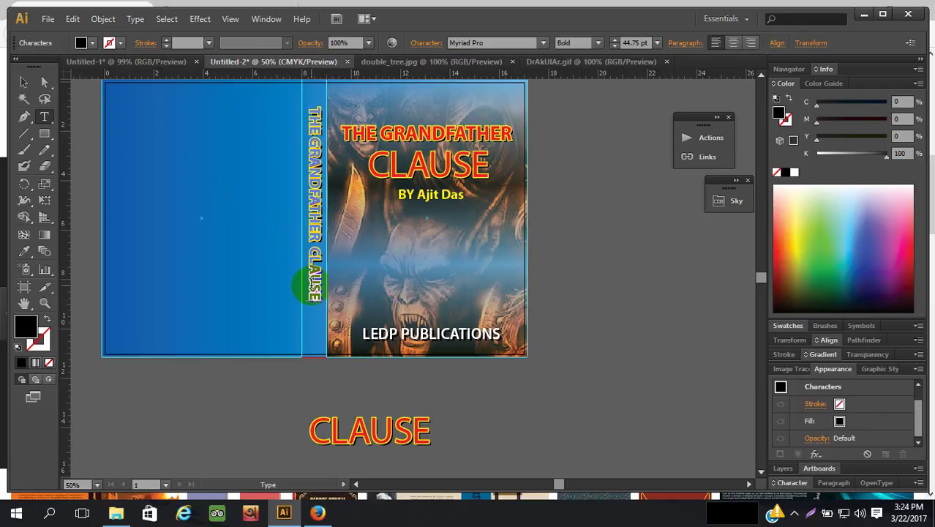
click(24, 81)
click(615, 267)
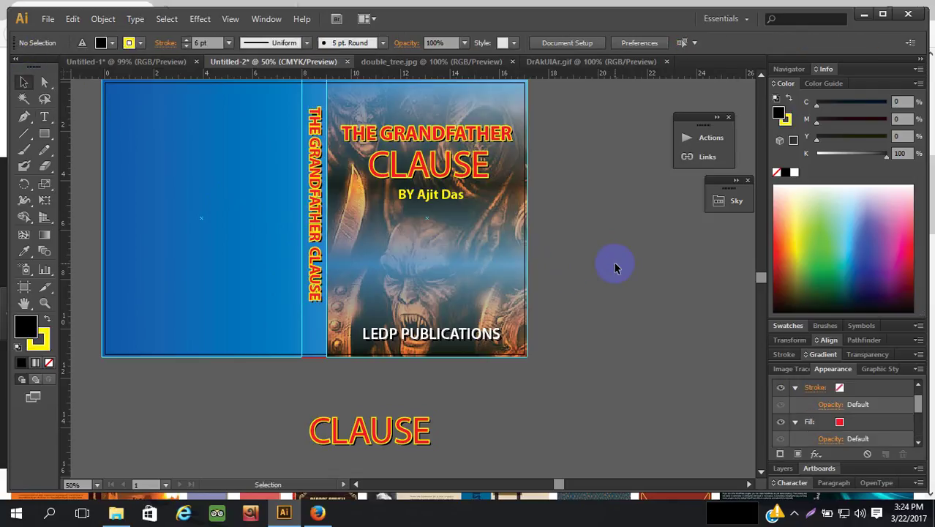
Check the reference book cover in Firefox, return to Illustrator, and nudge the vertical spine title up near the spine's upper end
scroll(615, 267, up, 3)
scroll(616, 267, down, 4)
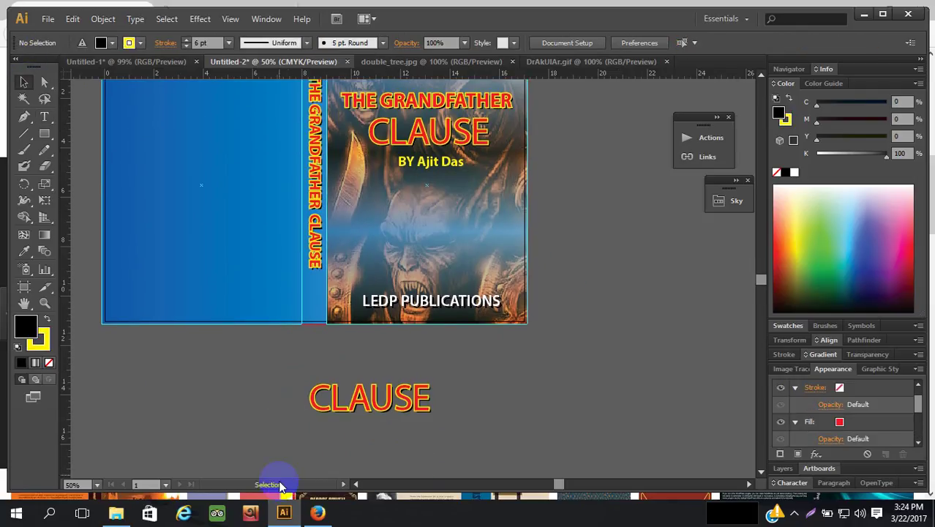
click(316, 515)
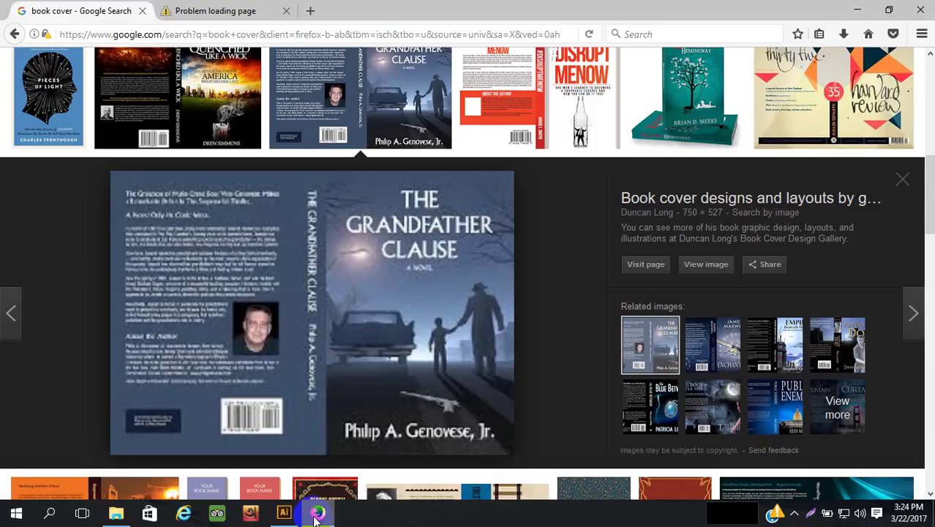
click(317, 515)
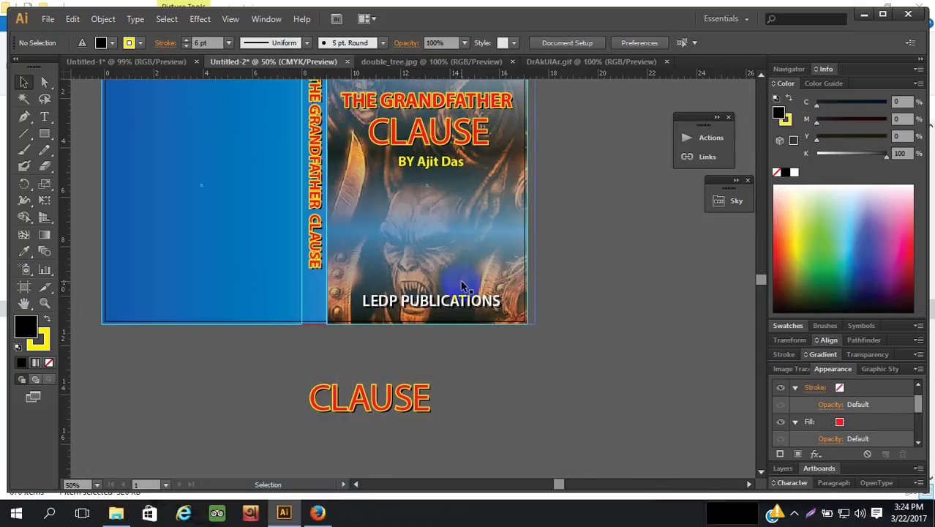
click(440, 300)
scroll(345, 284, up, 3)
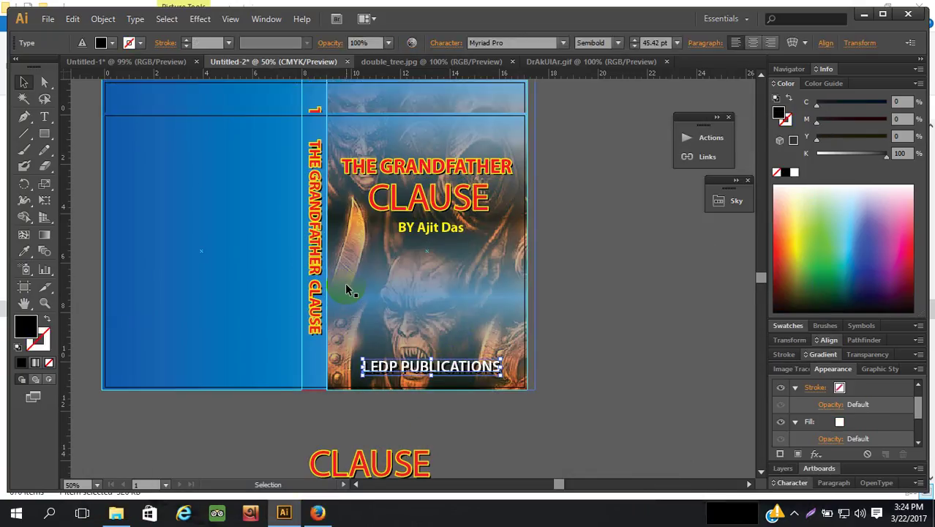
click(304, 252)
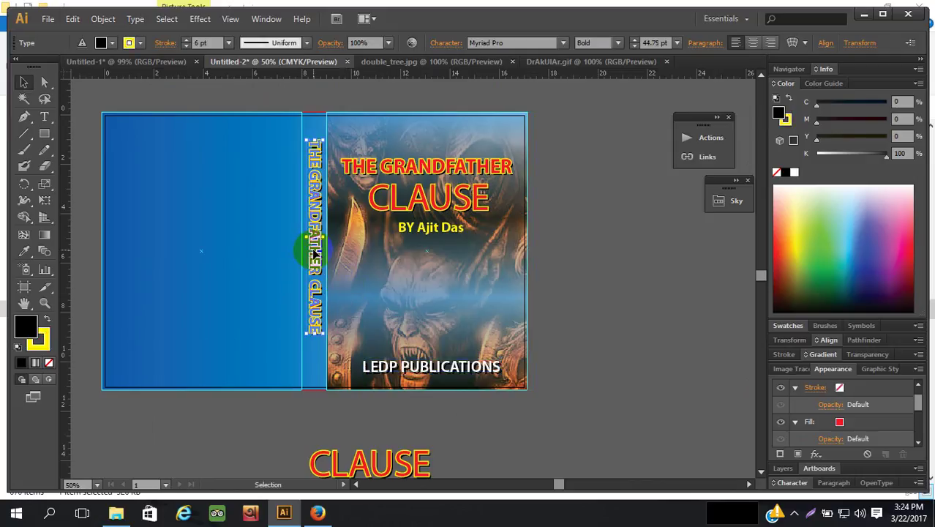
key(Up)
key(Up)
key(Up)
key(Up)
key(Up)
key(Up)
key(Up)
key(Up)
key(Up)
key(Up)
key(Up)
key(Up)
key(Up)
key(Up)
key(Up)
key(Up)
key(Up)
key(Up)
key(Up)
key(Up)
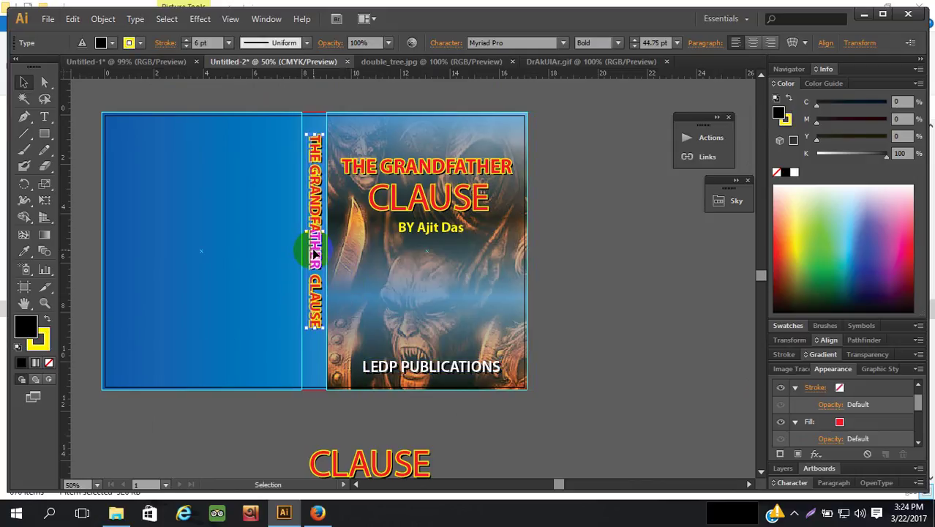
key(Up)
key(Up)
key(Up)
key(Up)
key(Up)
key(Up)
key(Up)
key(Up)
key(Up)
key(Up)
key(Up)
key(Up)
key(Up)
key(Up)
key(Up)
key(Up)
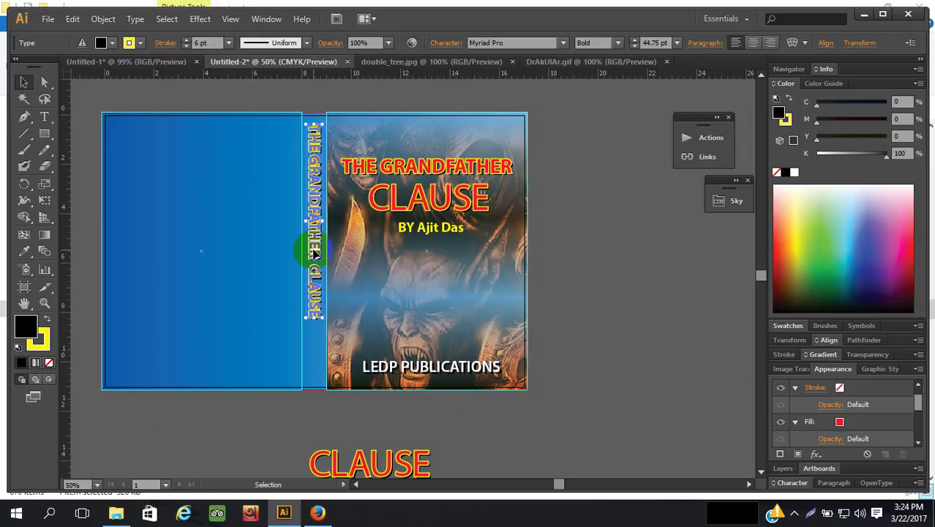
click(663, 364)
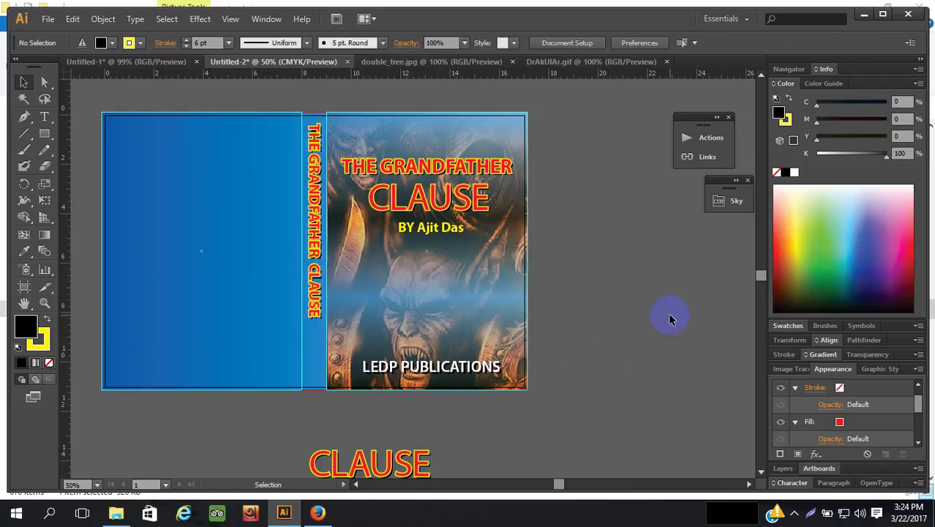
Duplicate the front cover's LEDP PUBLICATIONS text below the cover and scale the copy down to about 27 pt
triple_click(456, 369)
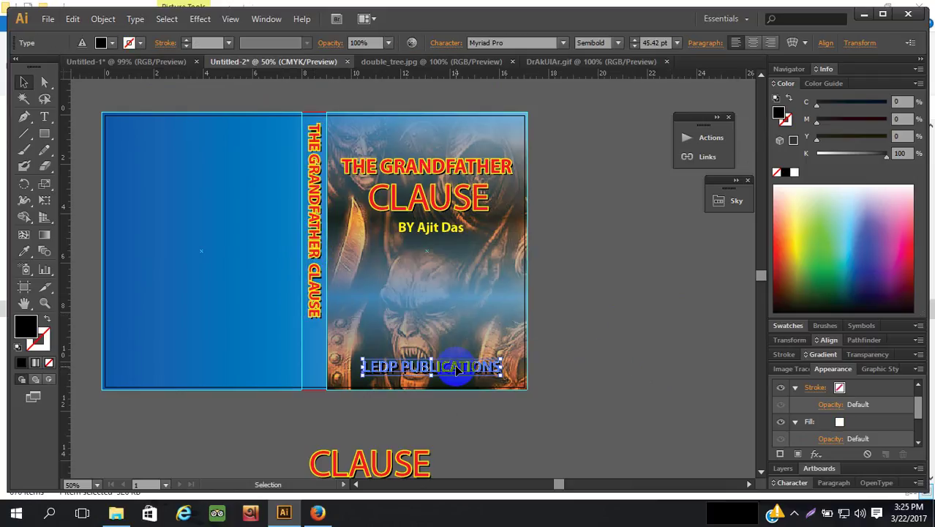
drag(459, 370, 538, 436)
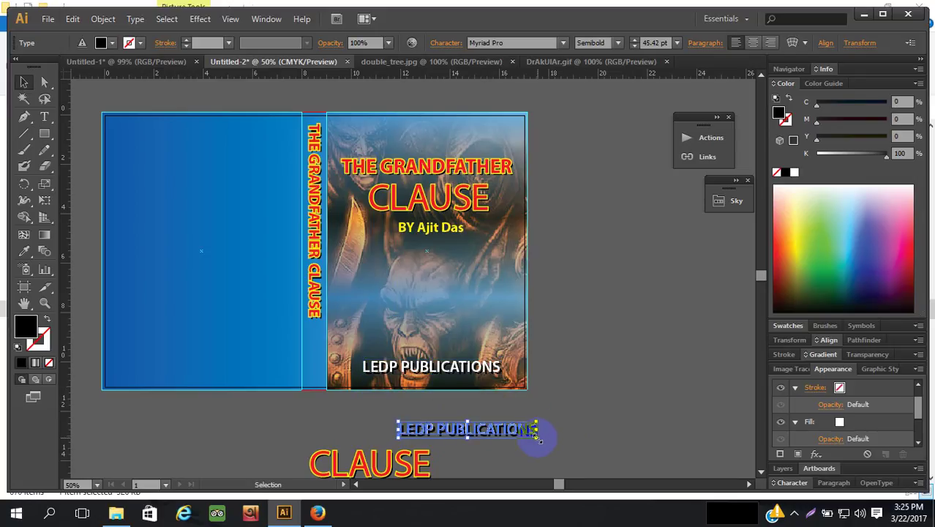
drag(538, 437, 483, 433)
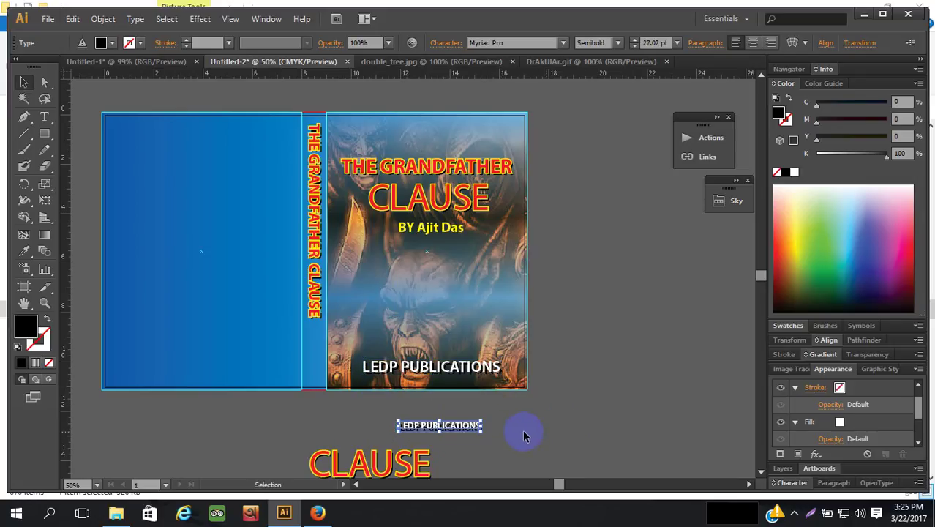
click(558, 431)
Rotate the small LEDP PUBLICATIONS copy by 270° and place it on the spine below the title
right_click(459, 431)
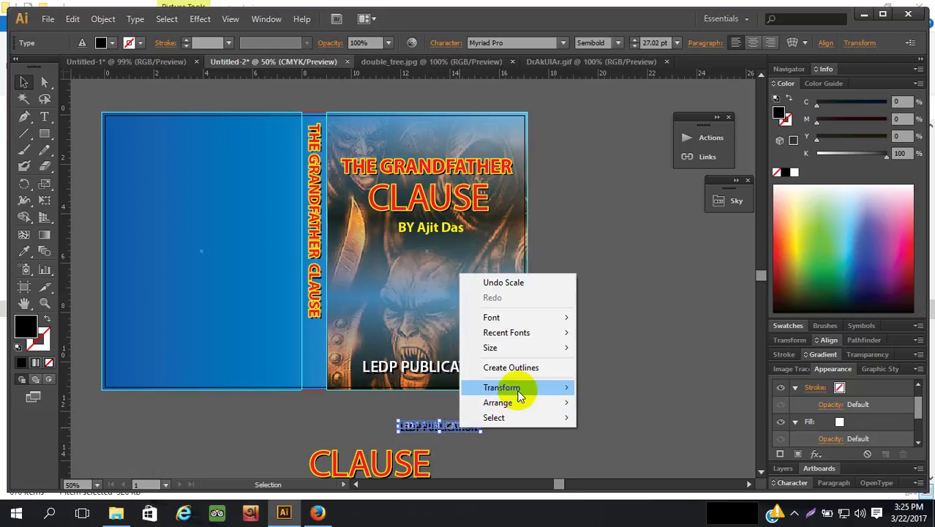
mouse_move(526, 388)
click(628, 422)
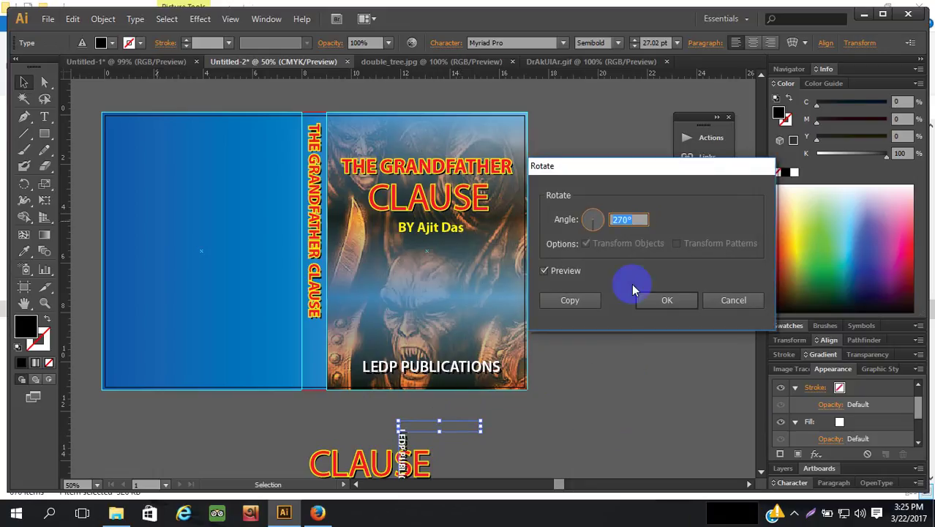
click(660, 299)
drag(408, 437, 319, 333)
drag(313, 403, 311, 378)
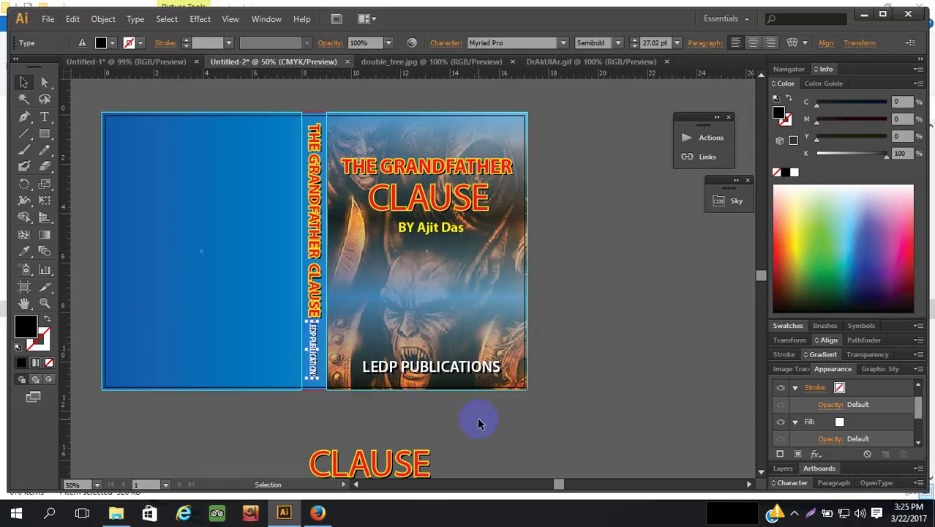
click(483, 420)
Scale the spine title down slightly and enlarge the LEDP PUBLICATIONS text beneath it to fill the lower spine
click(315, 311)
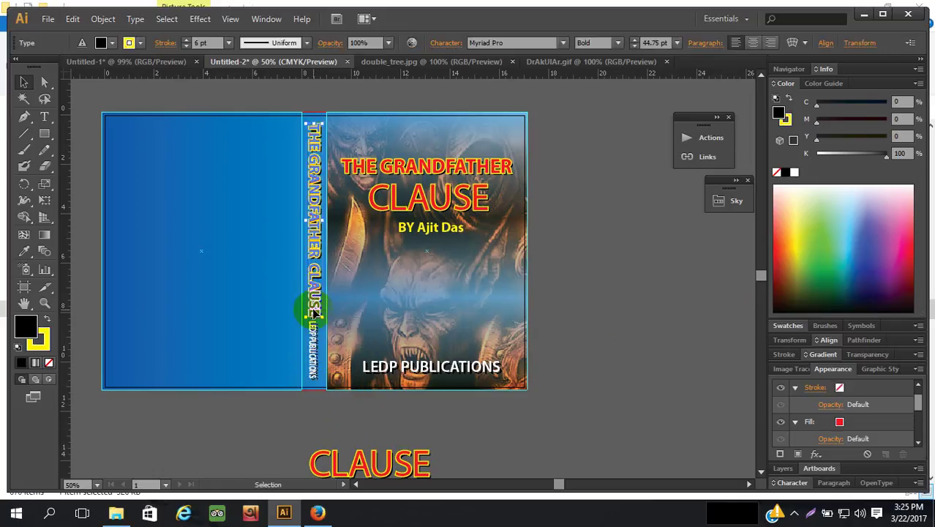
drag(314, 312, 300, 360)
click(312, 322)
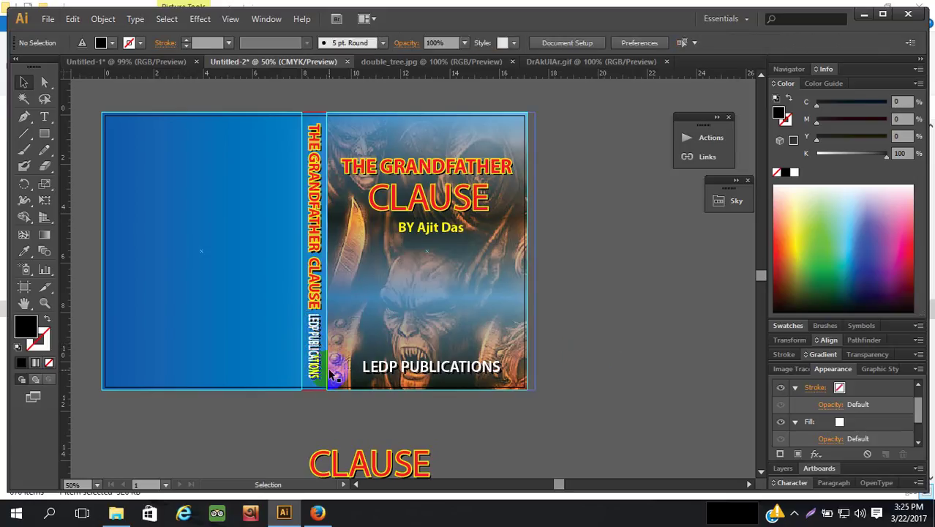
click(612, 380)
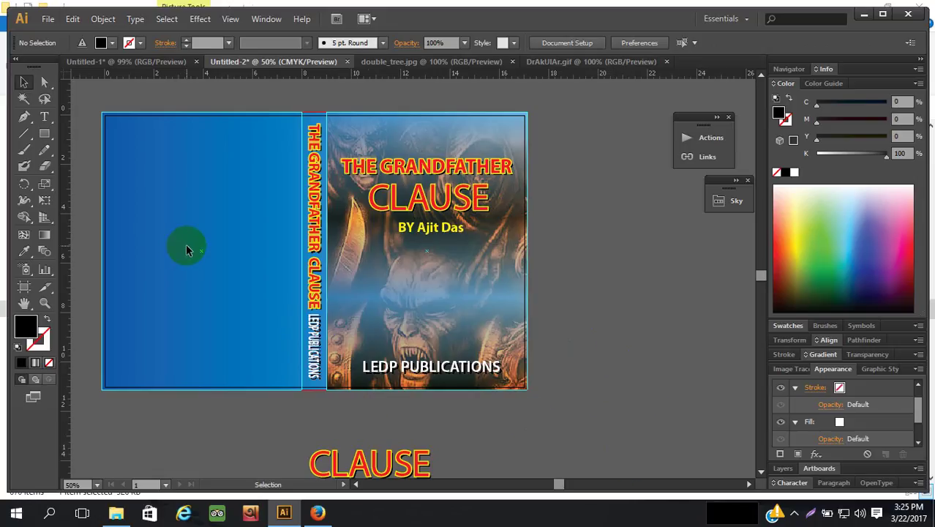
Release the opacity mask on the front cover image and select the released gray gradient rectangle
scroll(200, 207, up, 1)
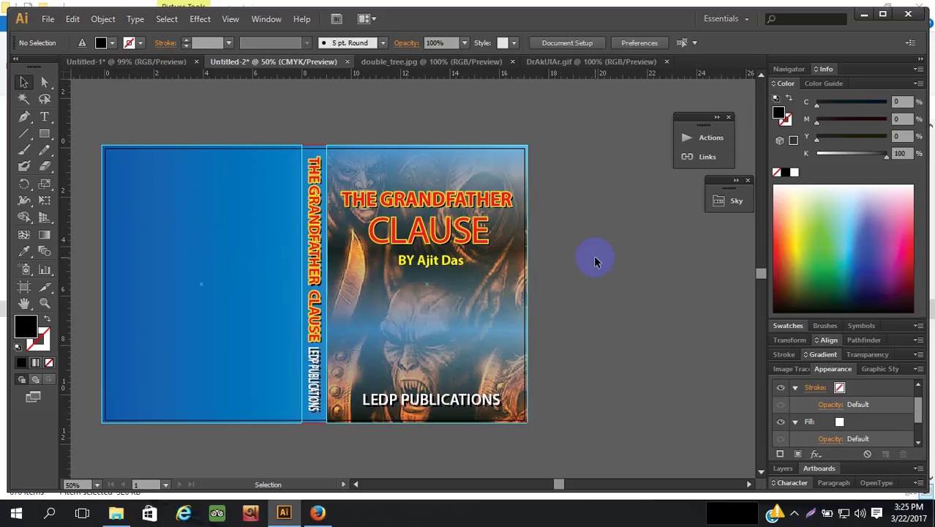
click(459, 164)
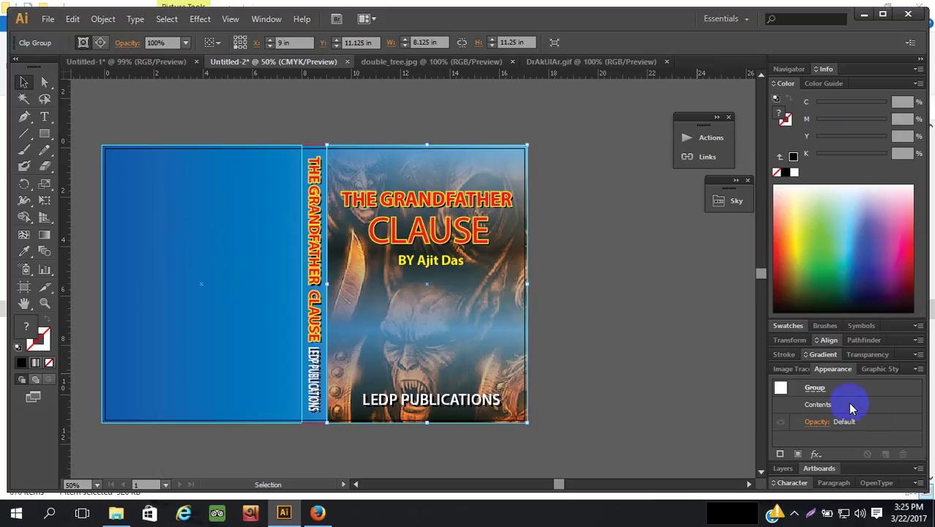
click(818, 423)
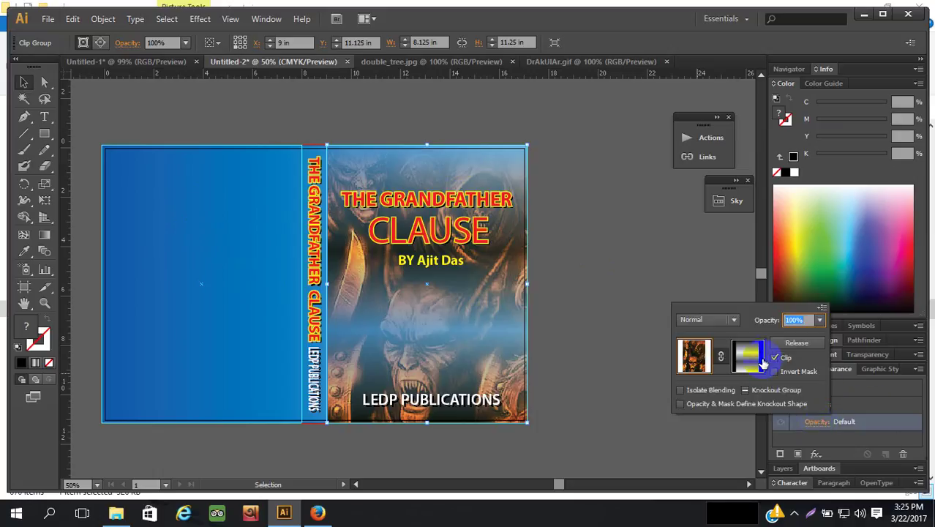
click(751, 363)
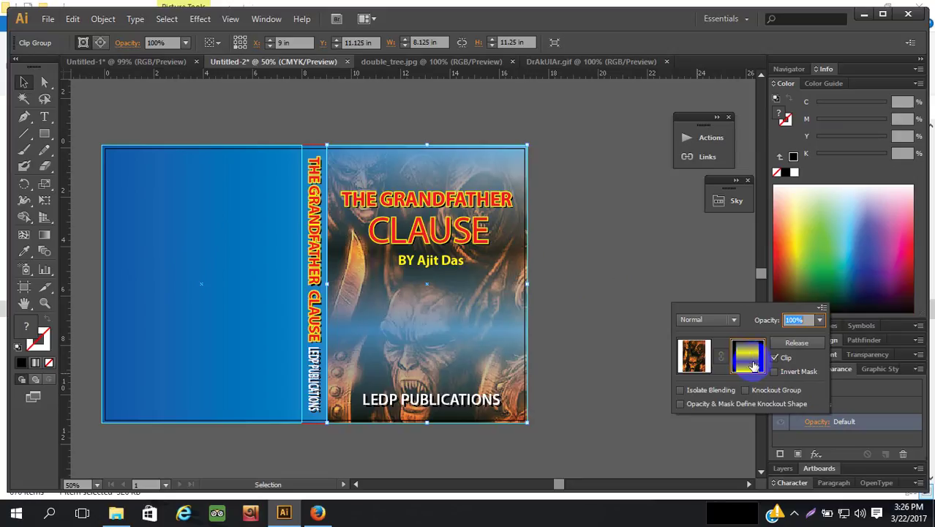
click(798, 344)
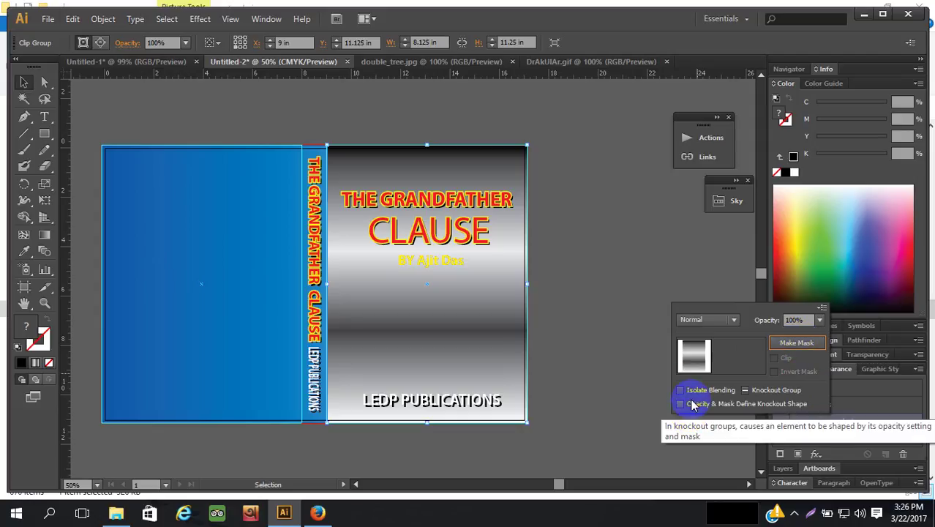
click(601, 334)
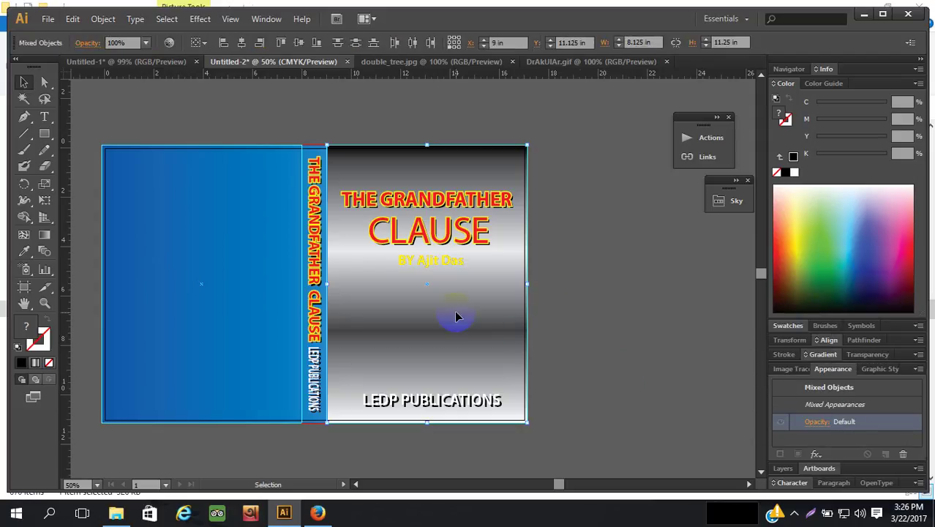
click(581, 333)
click(485, 330)
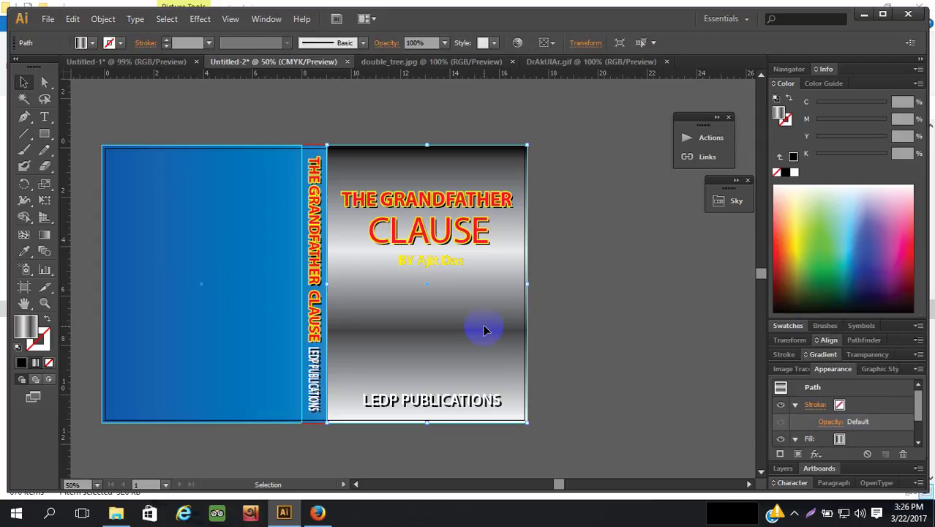
click(840, 440)
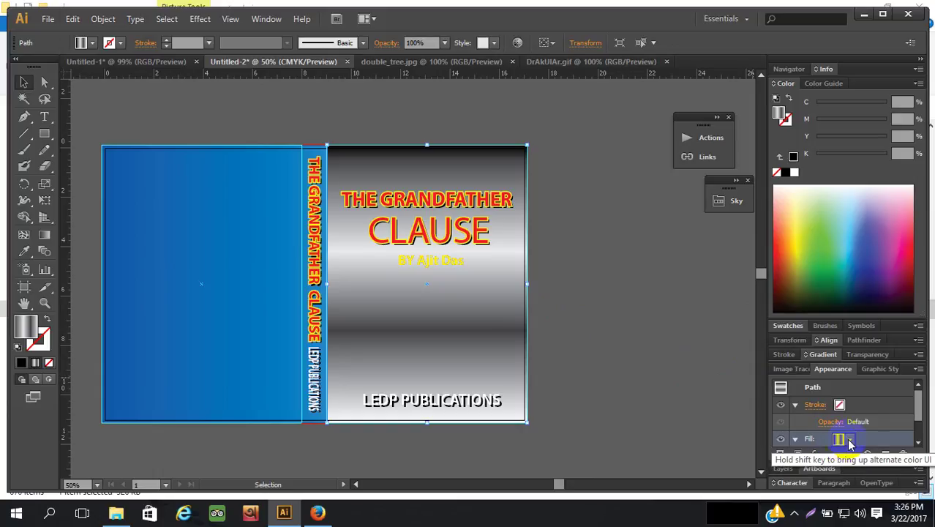
click(849, 443)
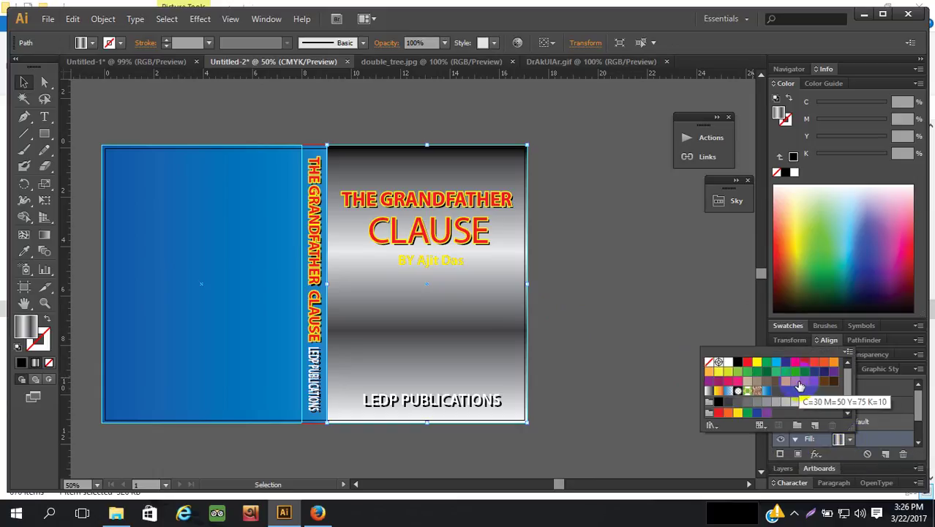
click(850, 442)
click(851, 443)
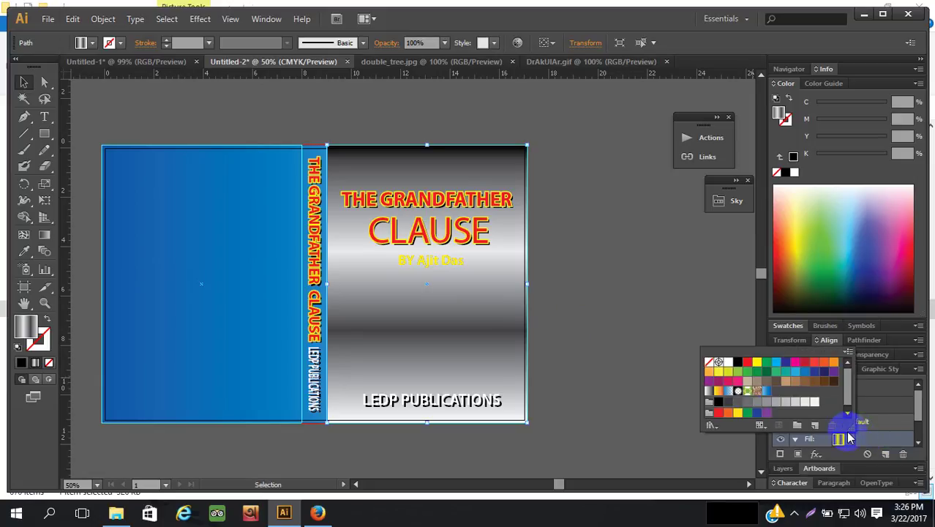
click(851, 442)
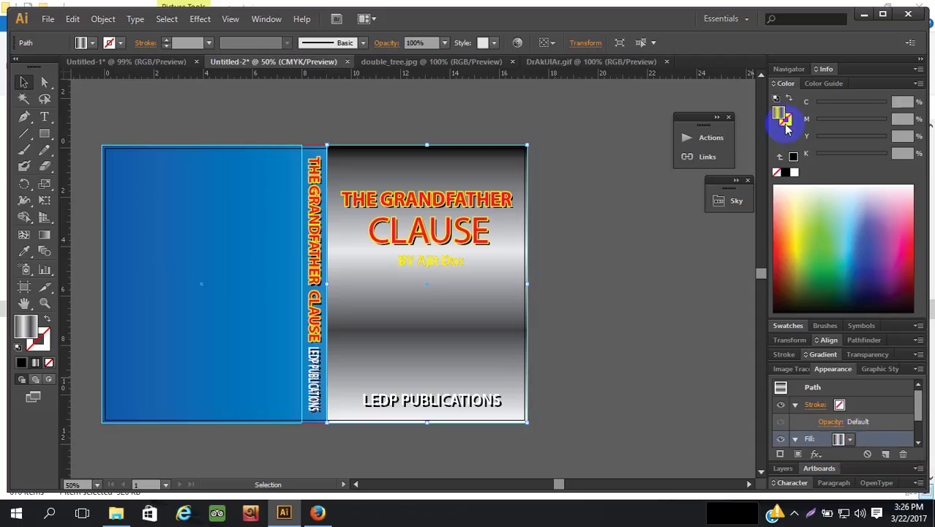
Remove the dark gray stop between the two light stops of the rectangle's gradient and set the gradient angle to 0°
click(823, 355)
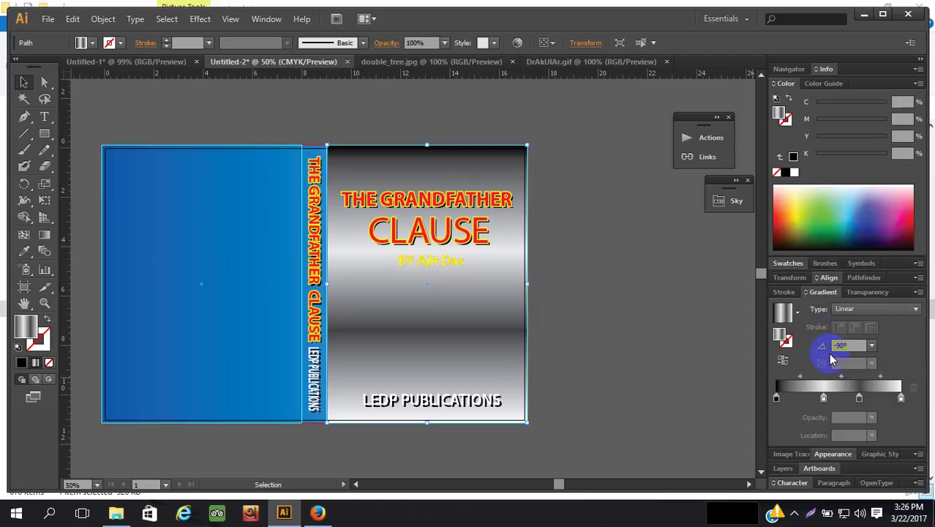
drag(859, 397, 857, 413)
click(823, 398)
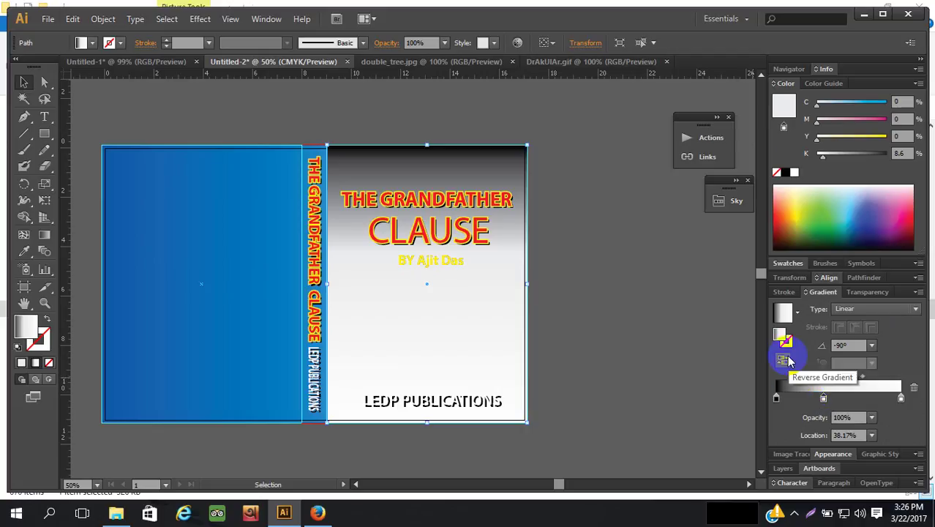
click(871, 345)
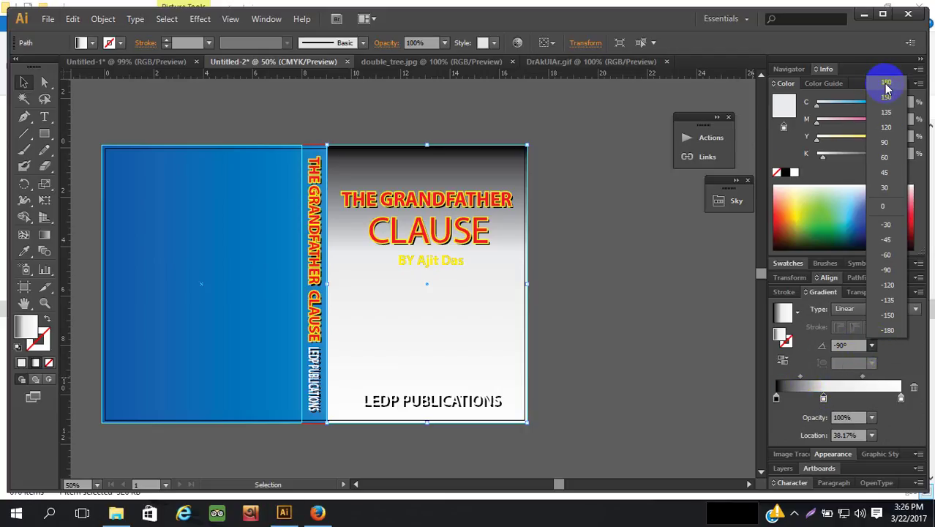
click(883, 205)
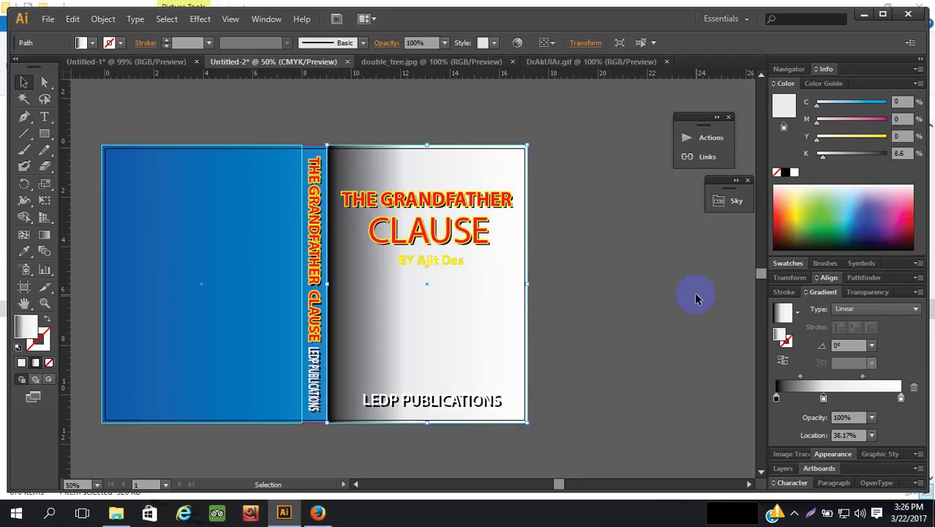
Shift the rectangle gradient's middle stop to 31.18% and reapply the rectangle as an opacity mask on the front cover image
click(824, 399)
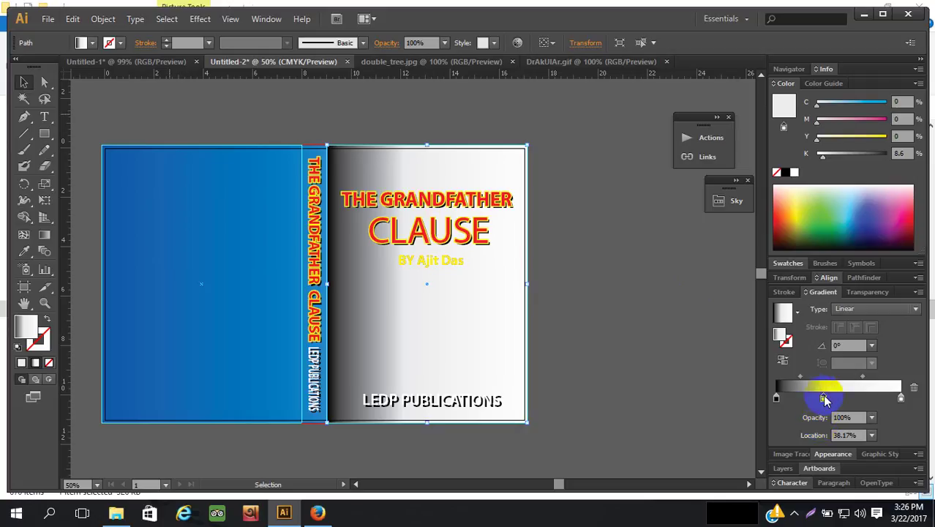
drag(824, 399, 817, 402)
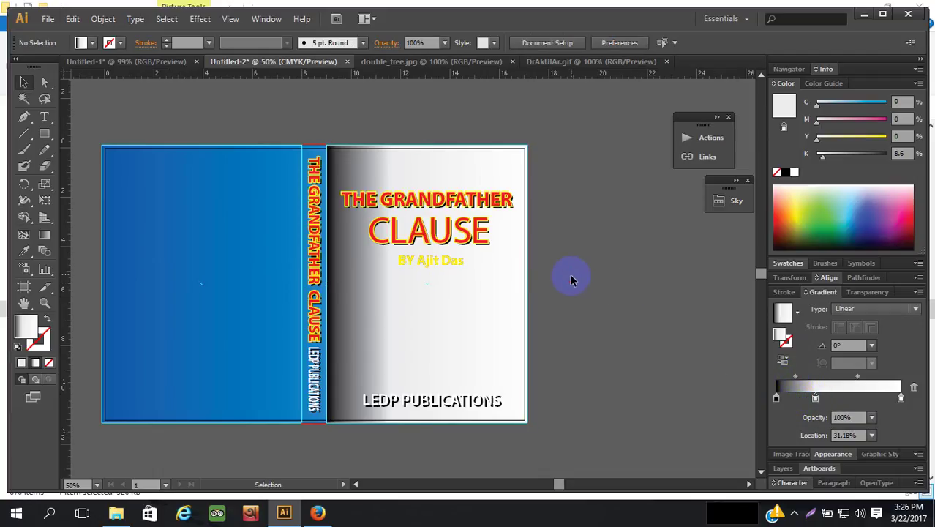
drag(571, 279, 488, 303)
right_click(498, 306)
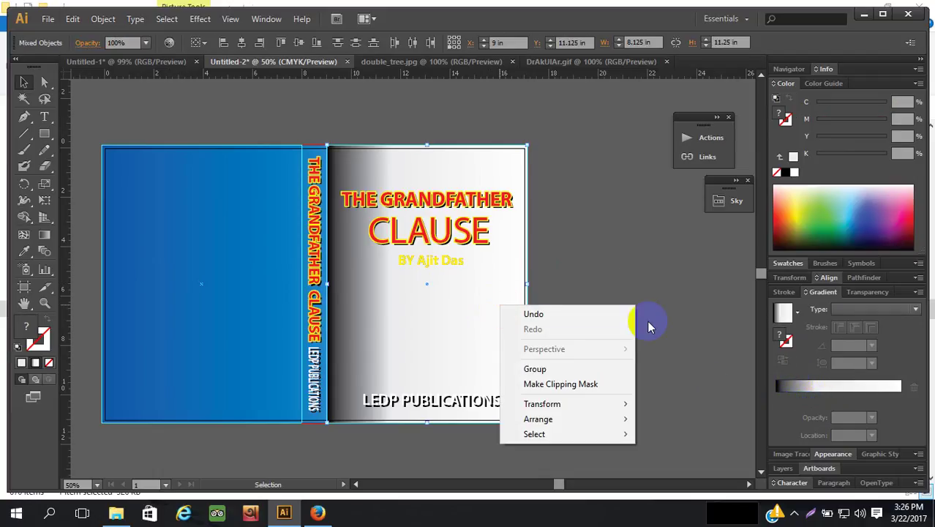
click(828, 453)
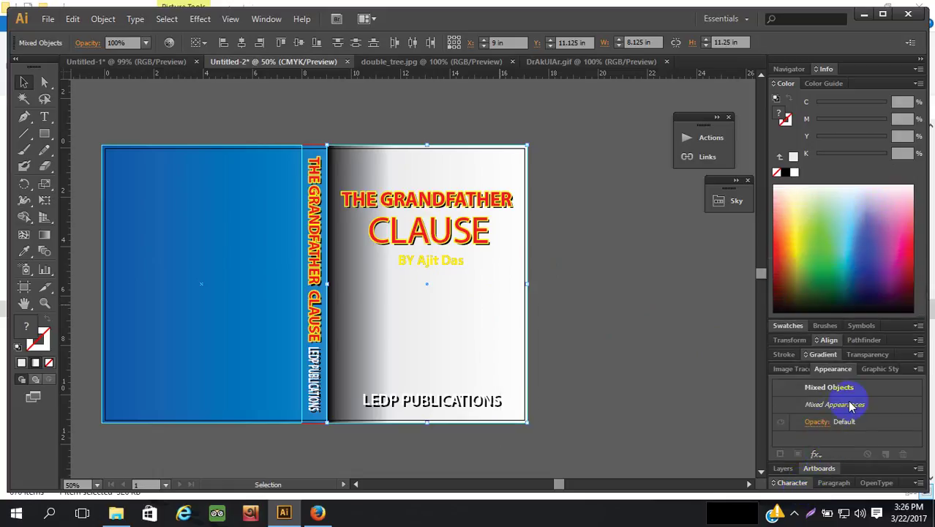
click(816, 422)
click(822, 309)
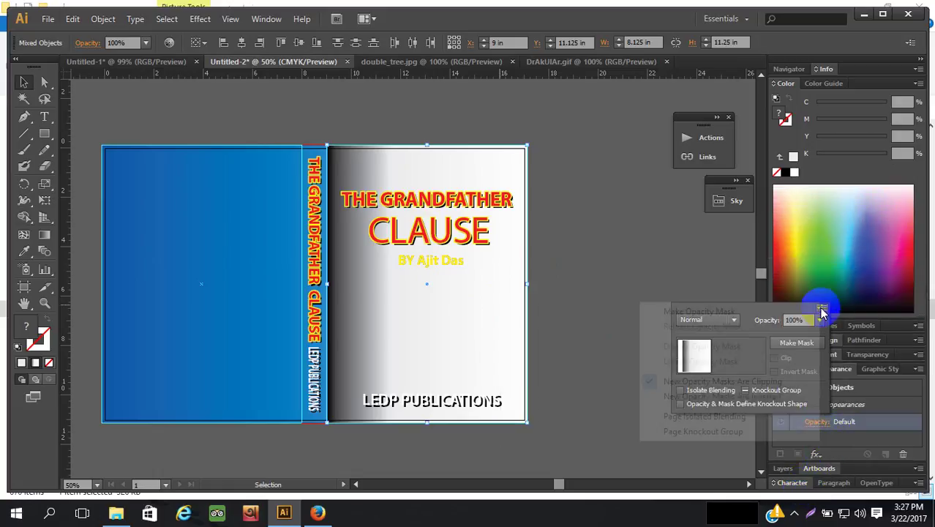
click(740, 310)
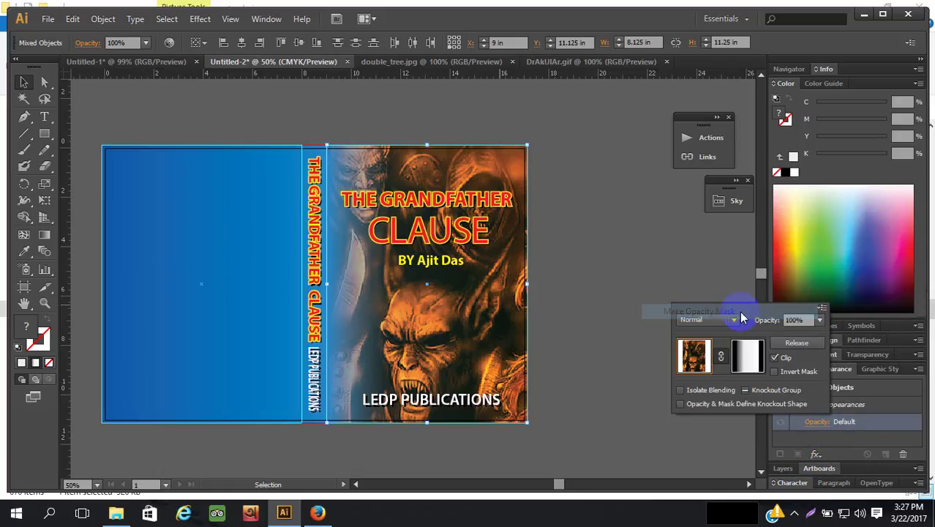
click(606, 236)
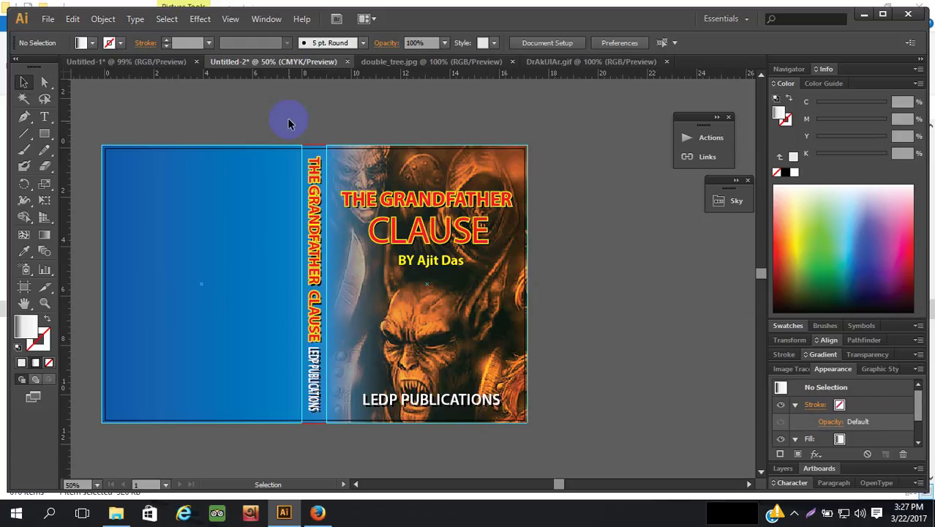
Add a new fill to the masked front cover group and set it to the brown swirl pattern swatch
click(510, 291)
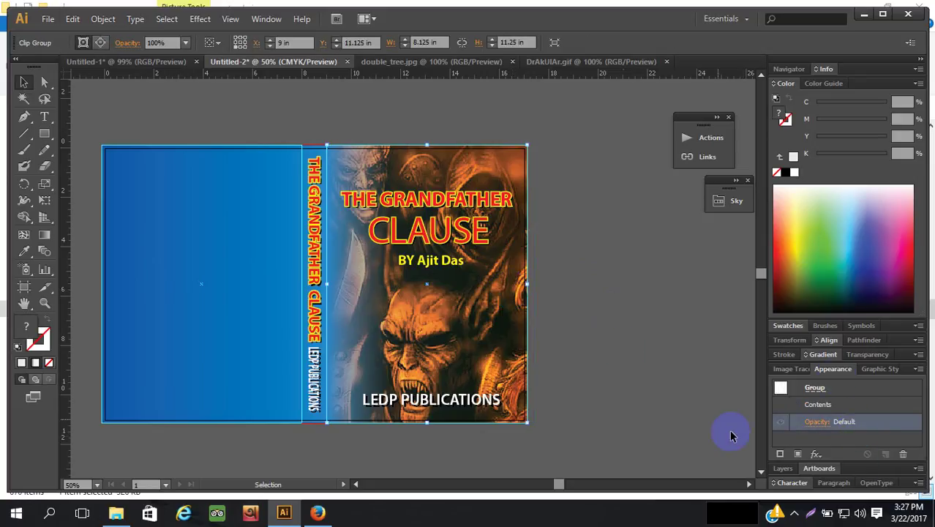
click(801, 454)
click(850, 440)
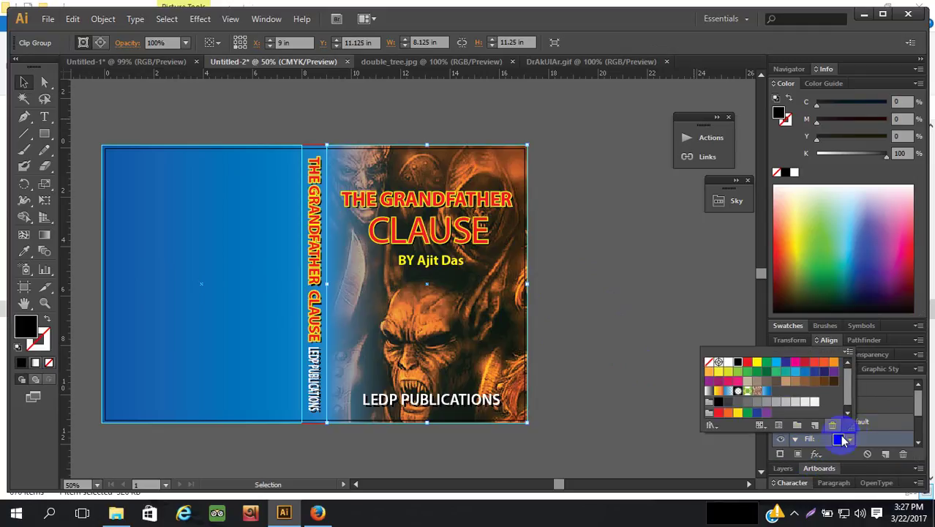
click(757, 393)
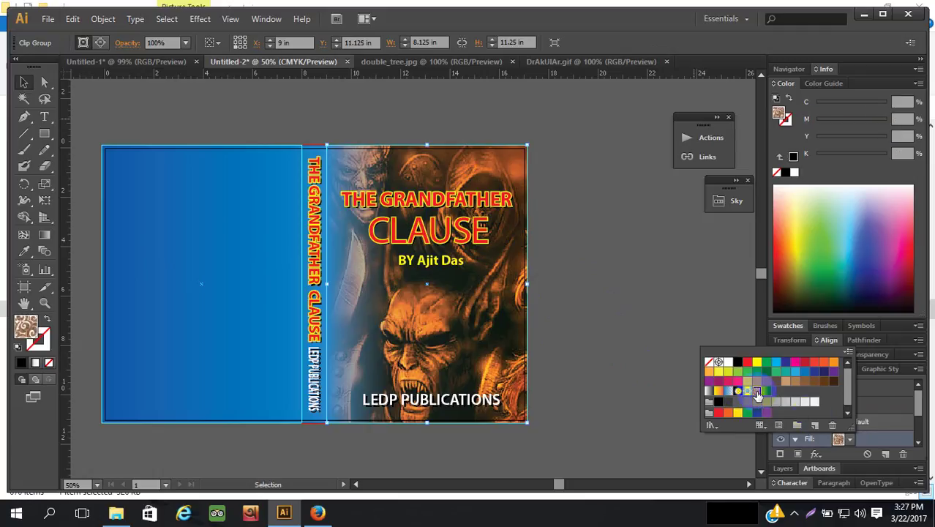
click(871, 431)
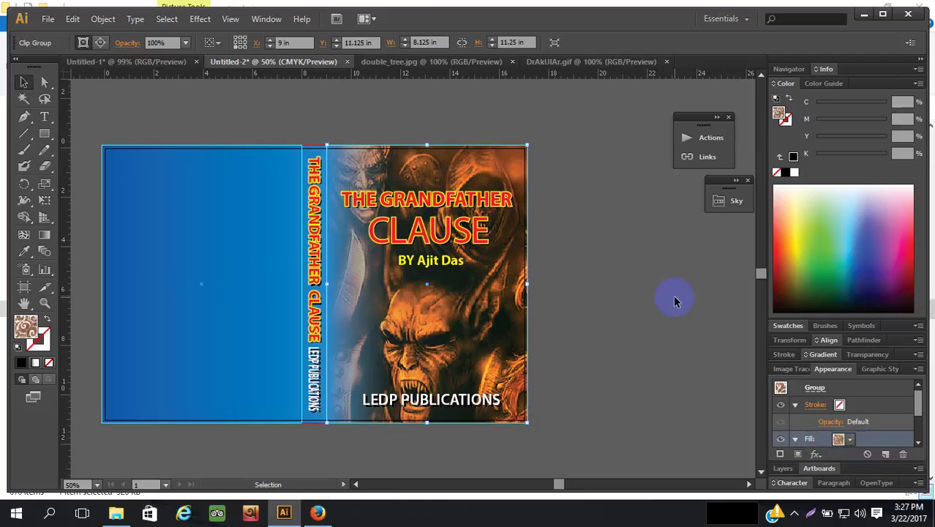
click(535, 300)
click(519, 300)
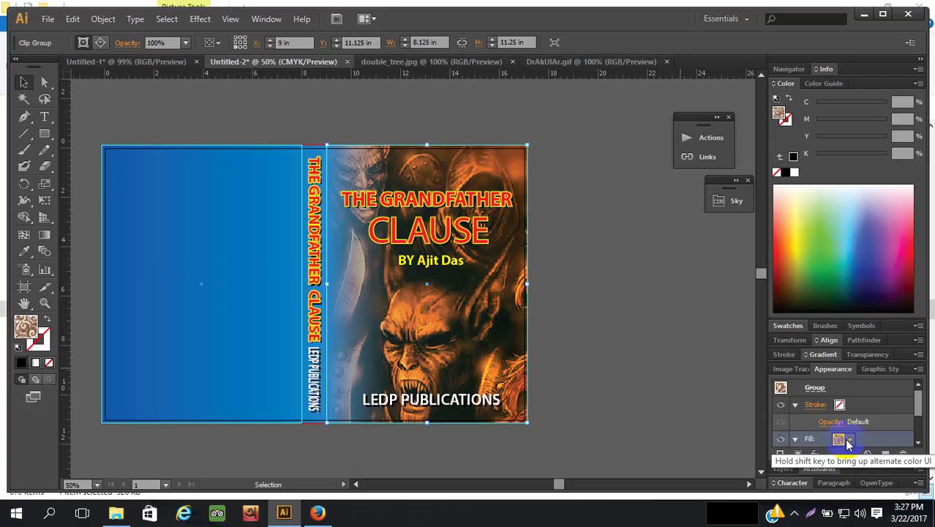
click(796, 440)
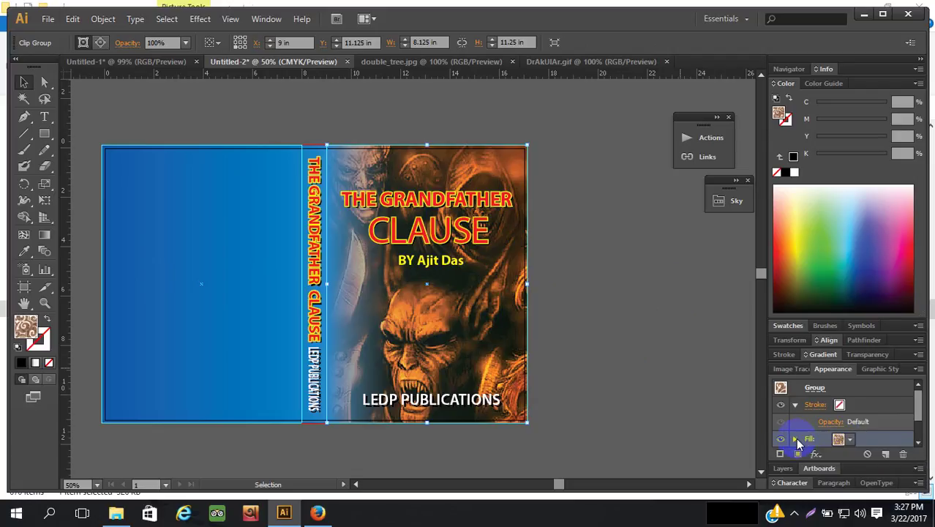
click(668, 331)
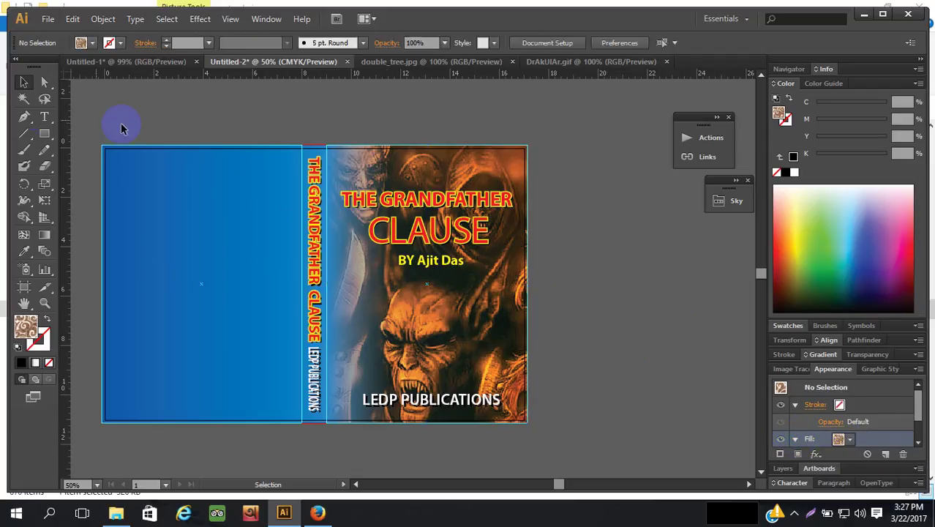
Draw a swirl-pattern rectangle covering the whole front cover and arrange it above the image but behind the cover text
drag(44, 134, 72, 133)
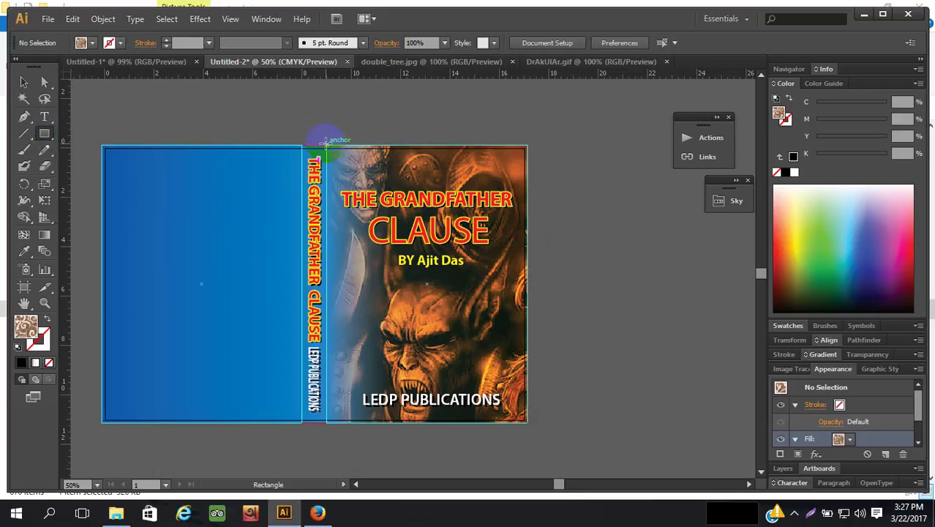
drag(327, 144, 526, 422)
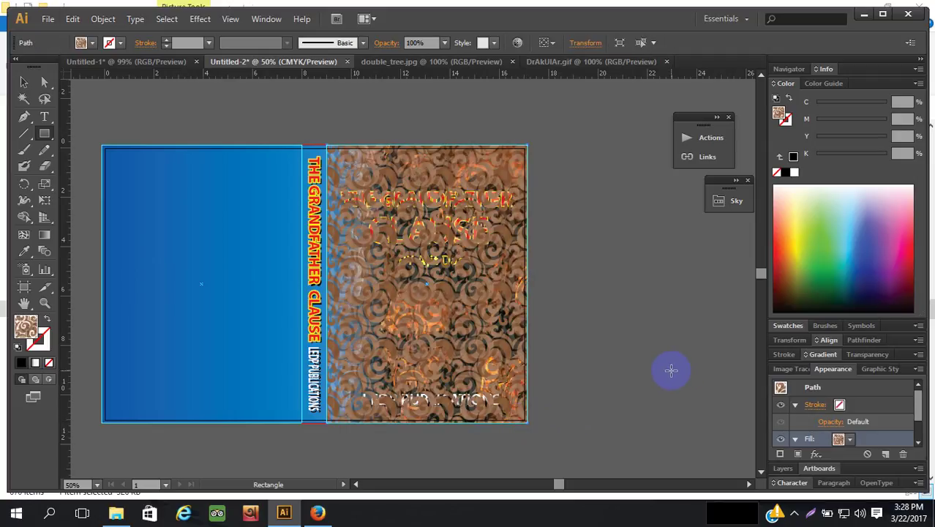
key(ctrl)
key(ctrl+shift+bracketleft)
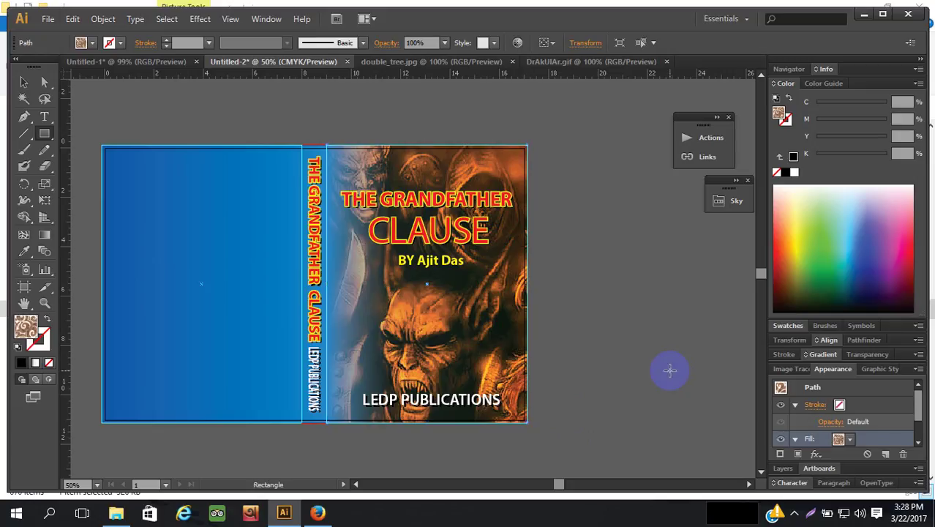
key(ctrl+shift+b)
key(ctrl+shift+bracketright)
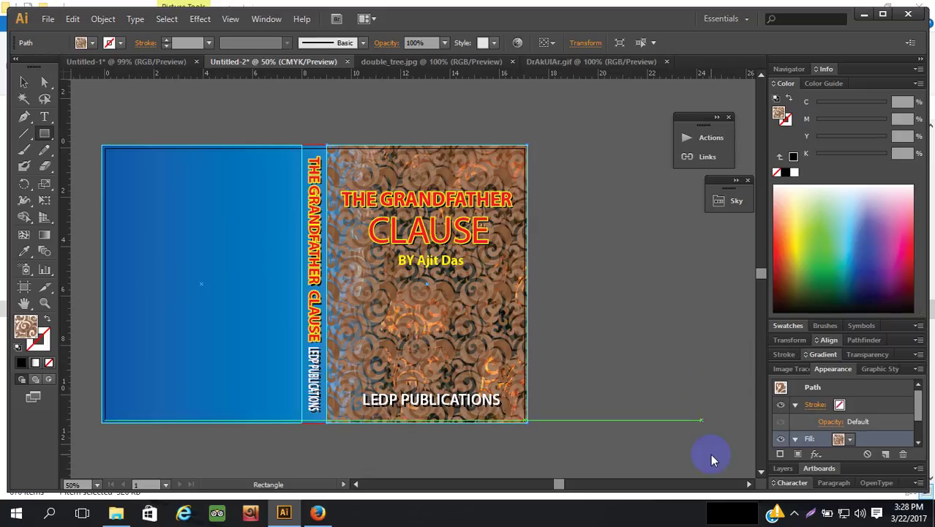
Set the pattern rectangle's fill to the Multiply blending mode with 20% opacity
click(921, 413)
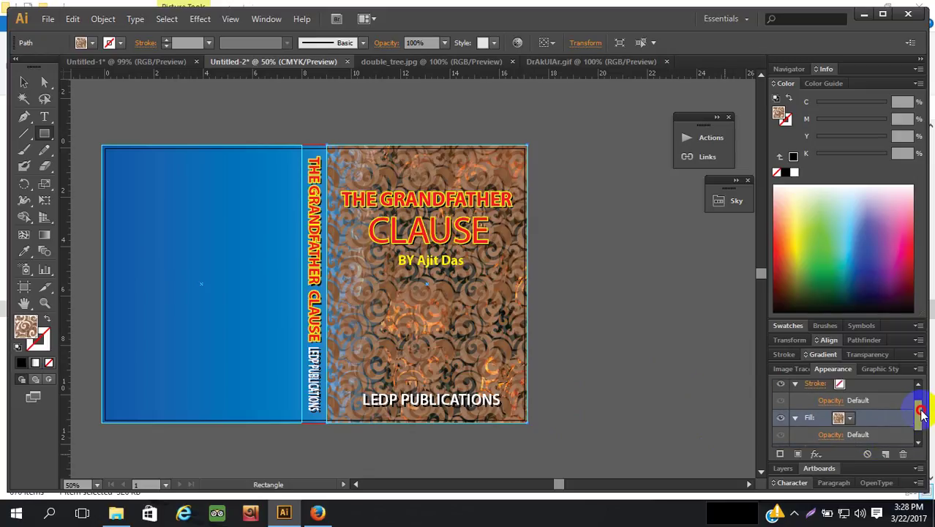
click(796, 417)
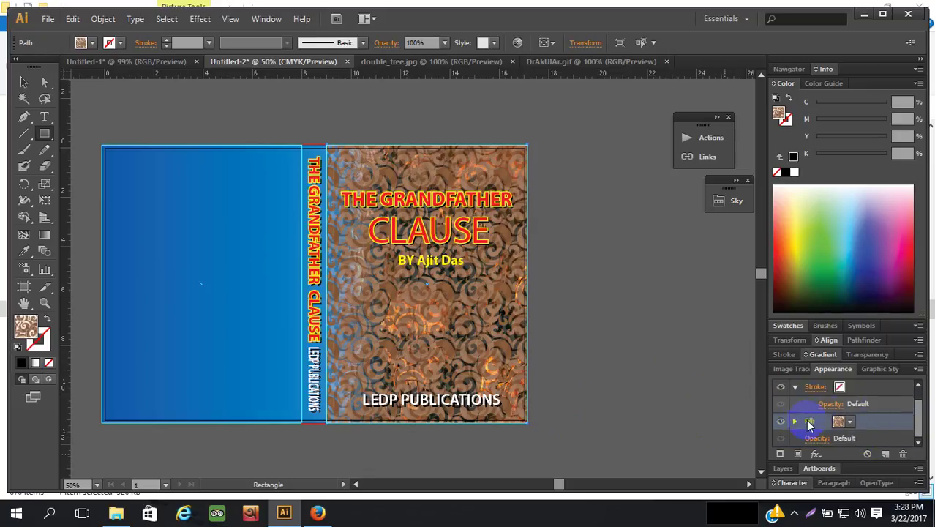
click(817, 437)
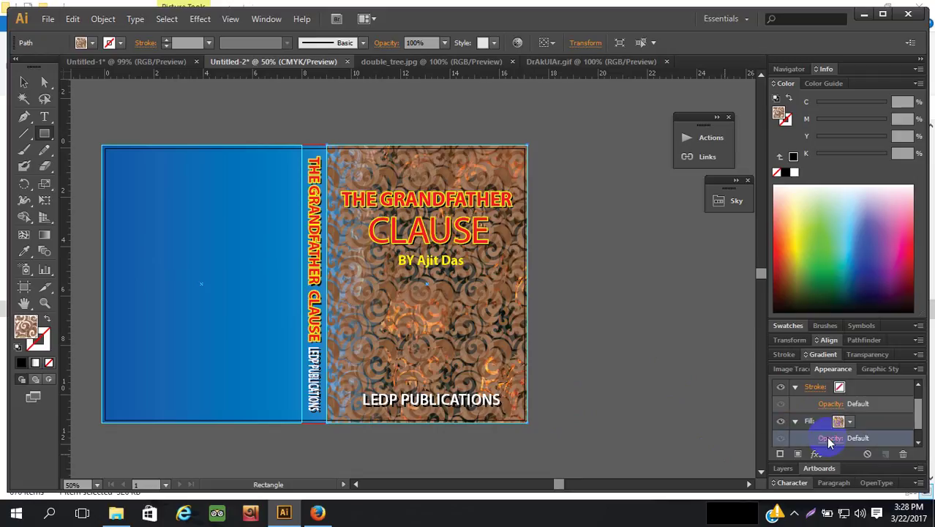
click(731, 336)
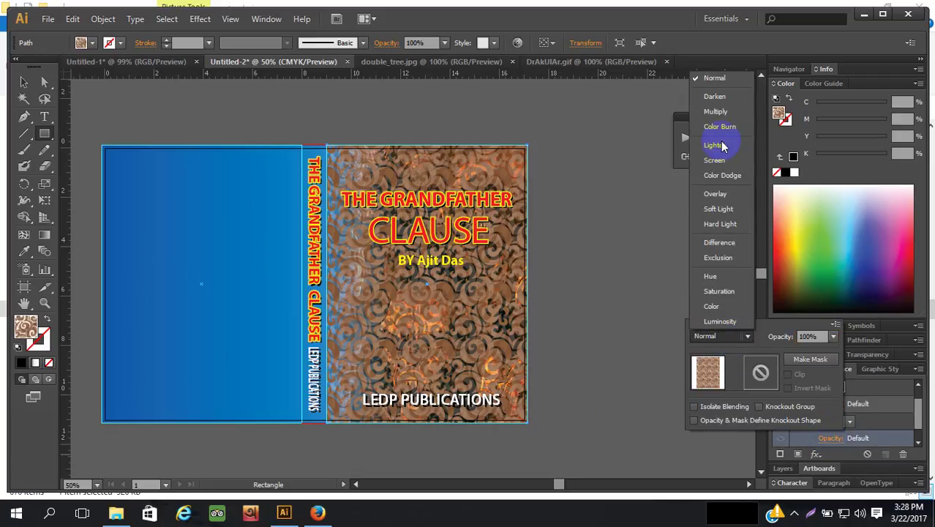
click(717, 114)
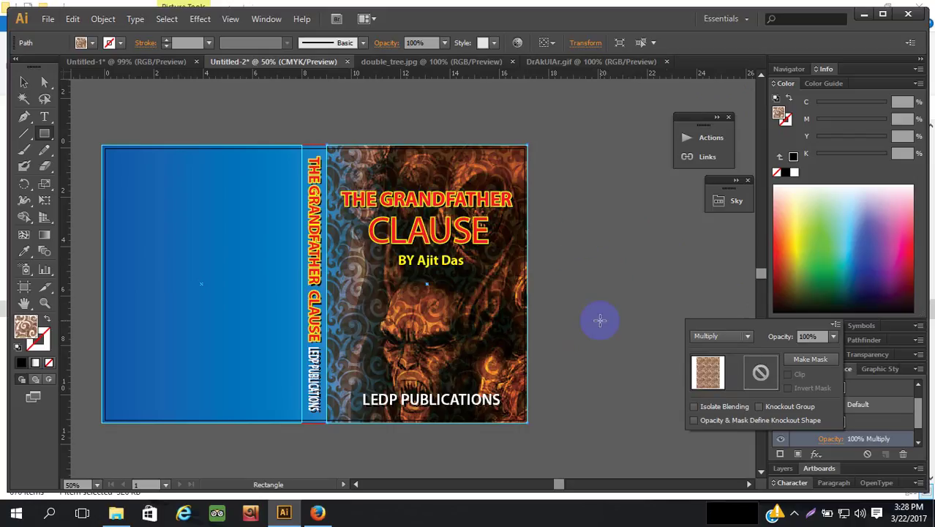
click(833, 336)
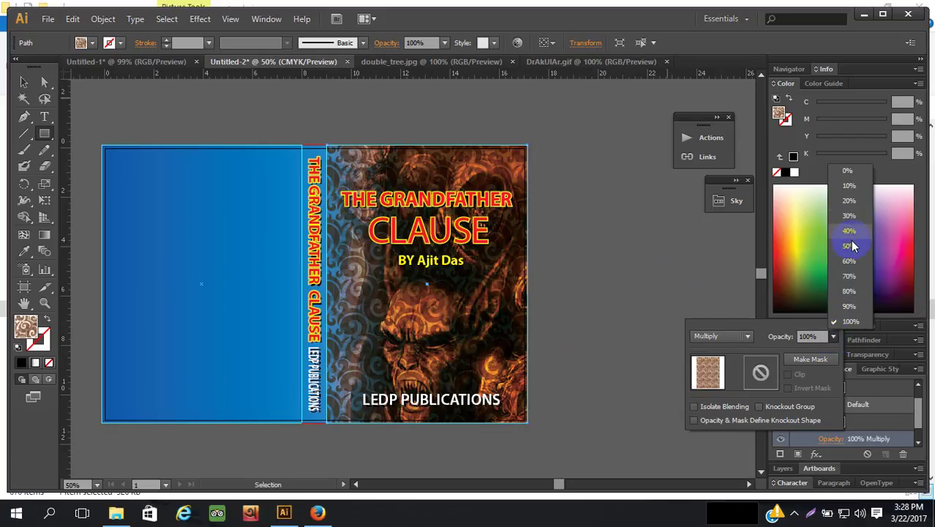
click(842, 190)
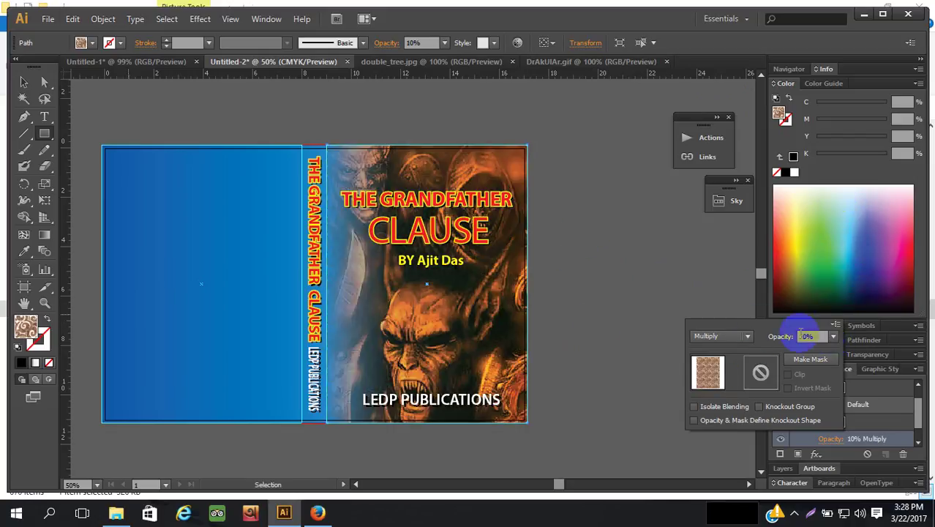
click(833, 336)
click(841, 201)
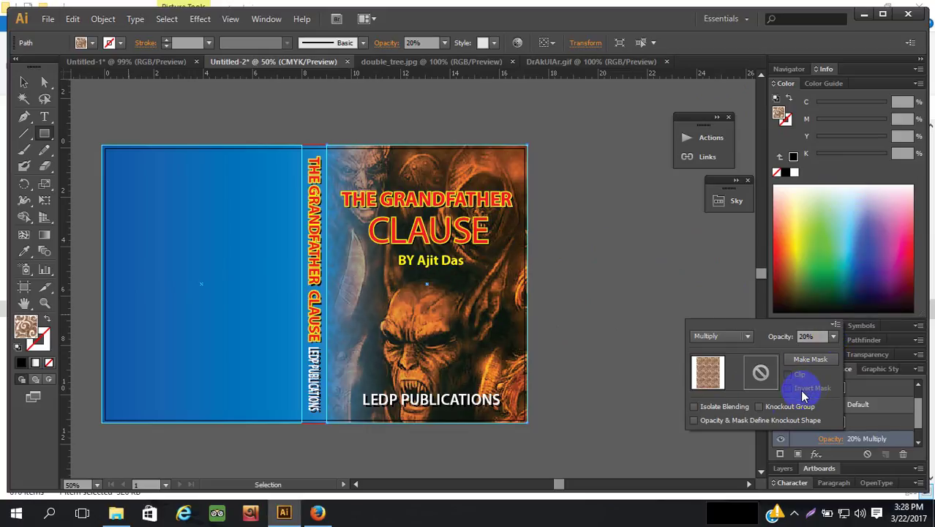
Try the Screen, Overlay and Soft Light blending modes on the pattern fill
click(748, 336)
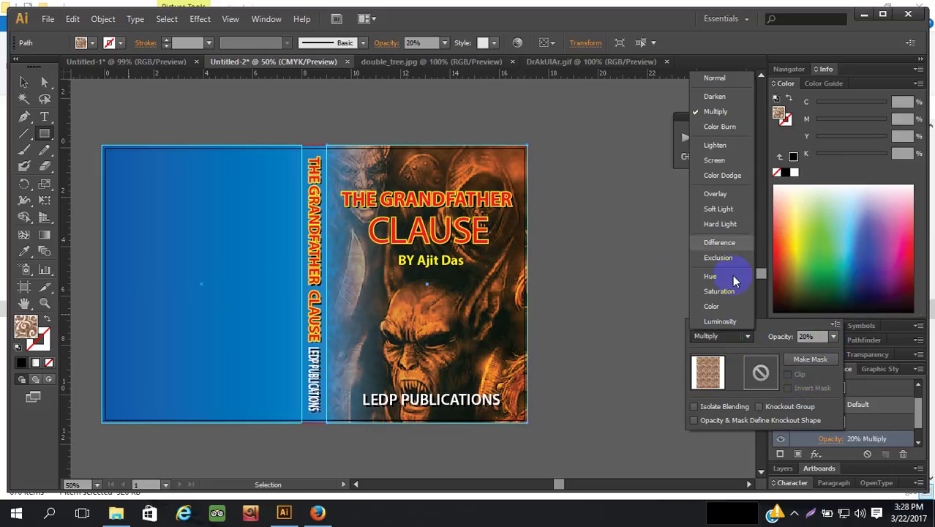
click(715, 160)
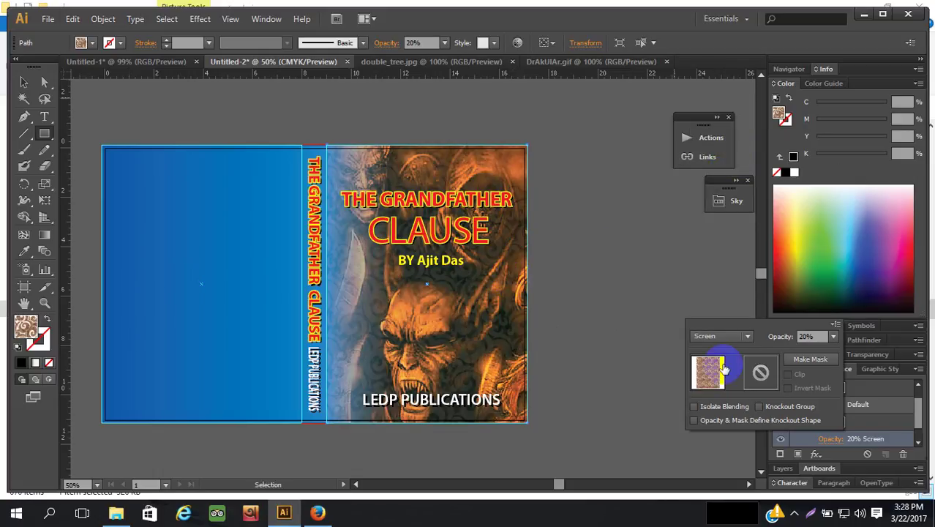
click(745, 336)
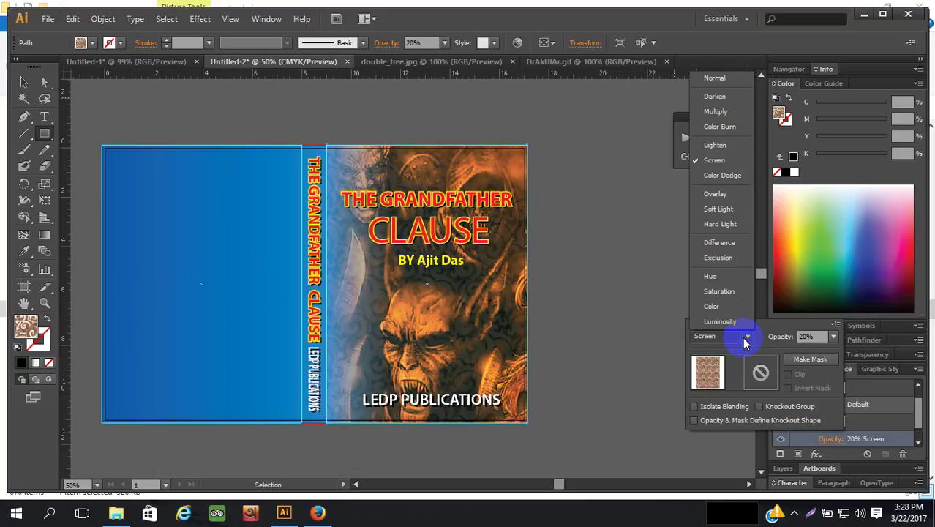
click(736, 198)
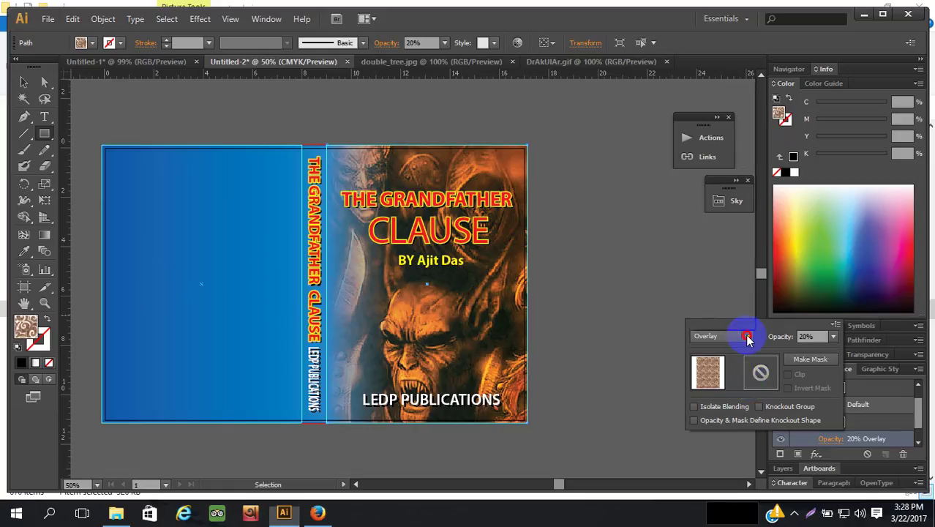
click(747, 336)
click(714, 160)
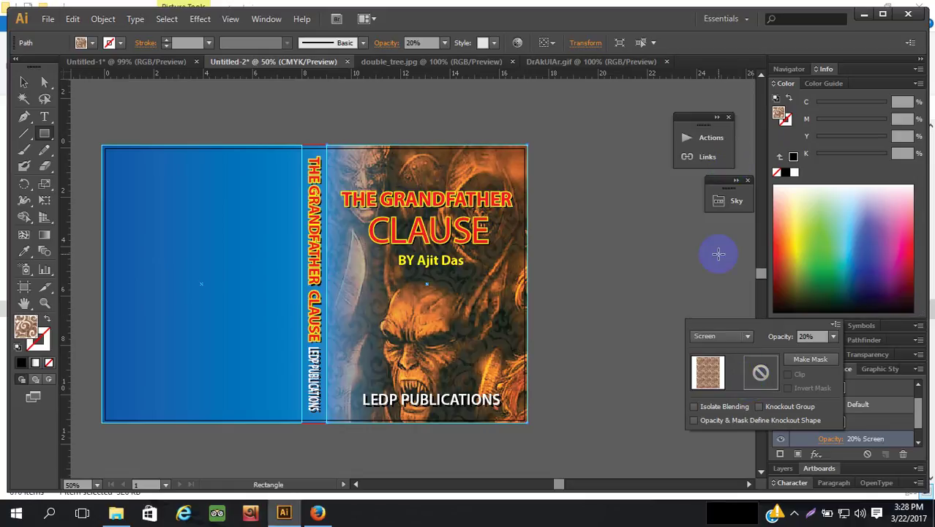
click(745, 334)
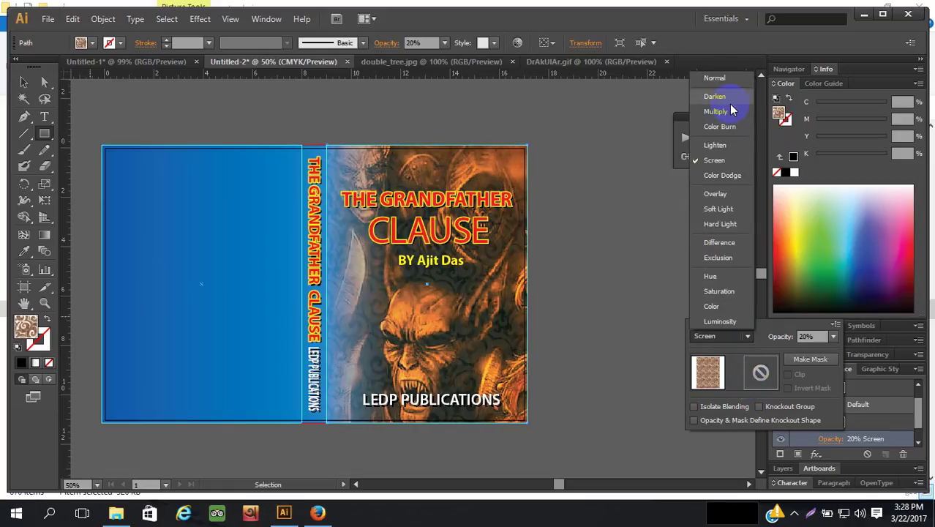
click(724, 209)
Set the pattern fill's blending mode to Screen and its opacity to 30%
click(745, 335)
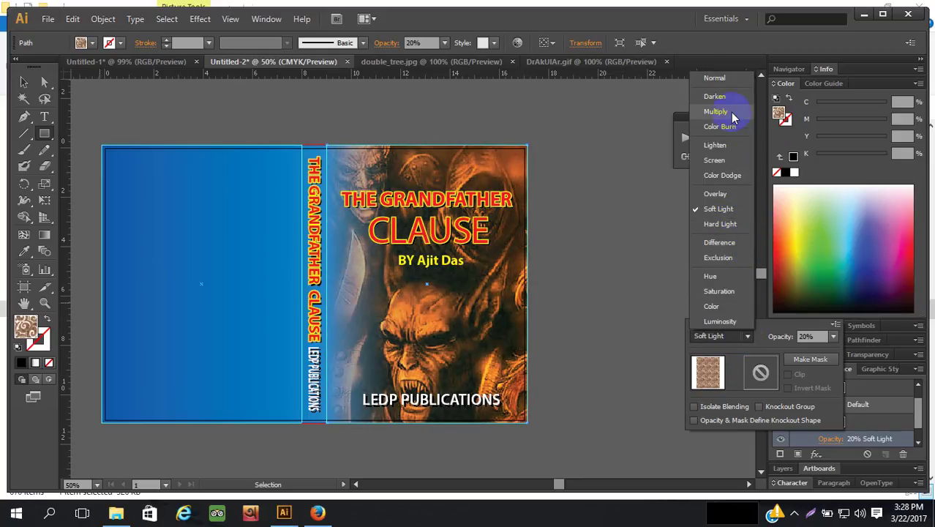
click(715, 160)
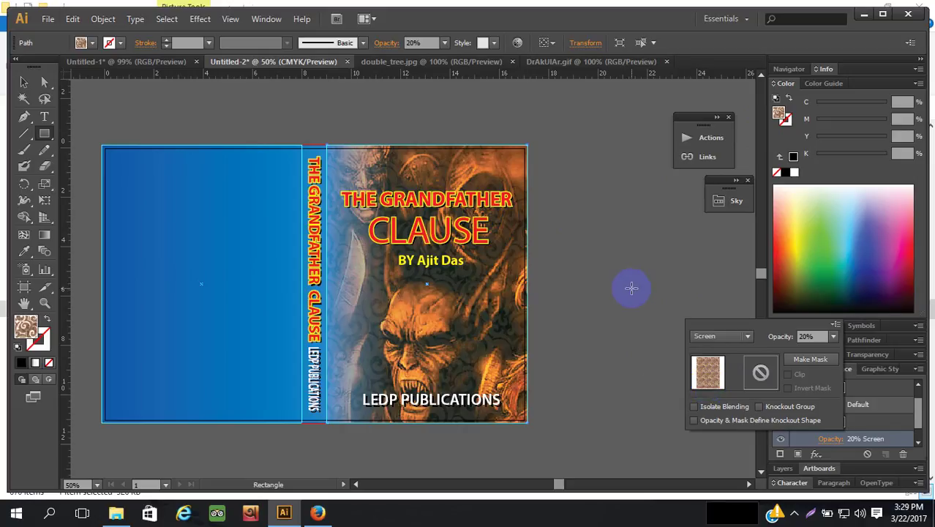
click(833, 336)
click(849, 213)
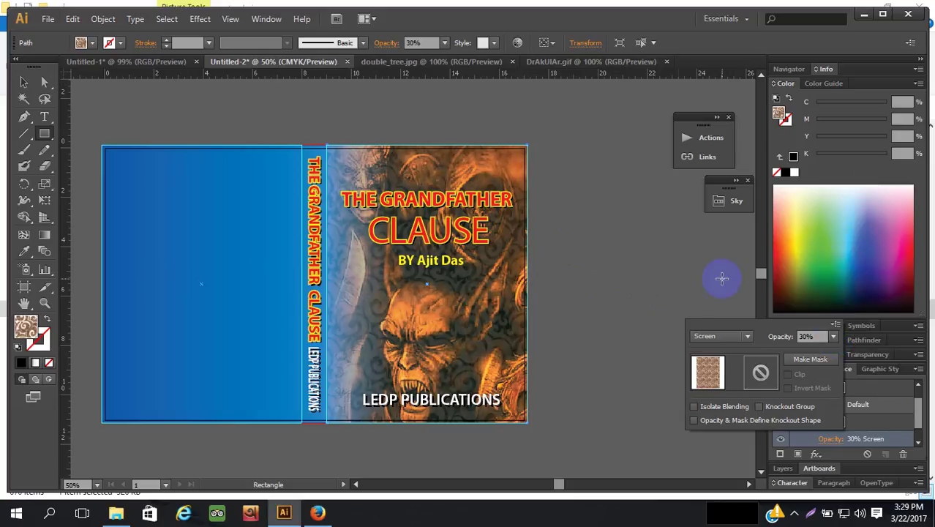
Load the Decorative Legacy pattern swatch library for the front-cover pattern rectangle's fill
click(22, 82)
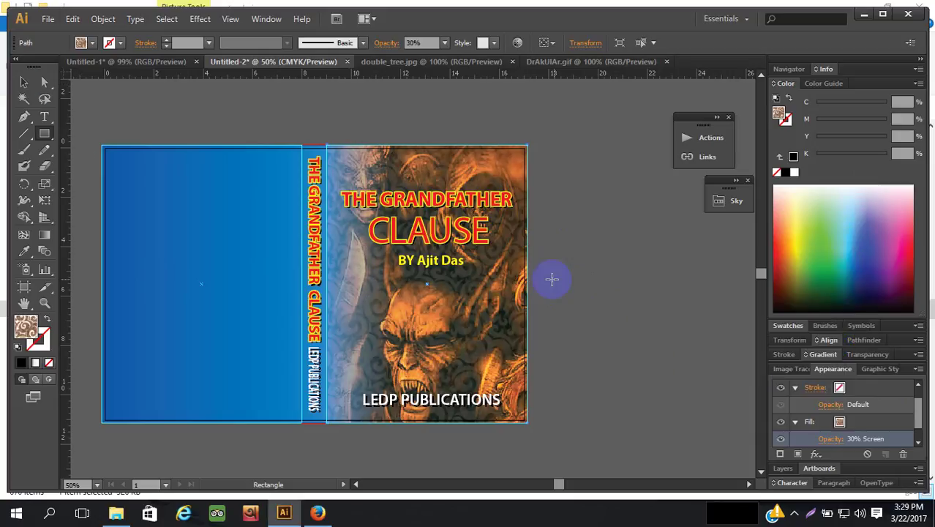
click(842, 425)
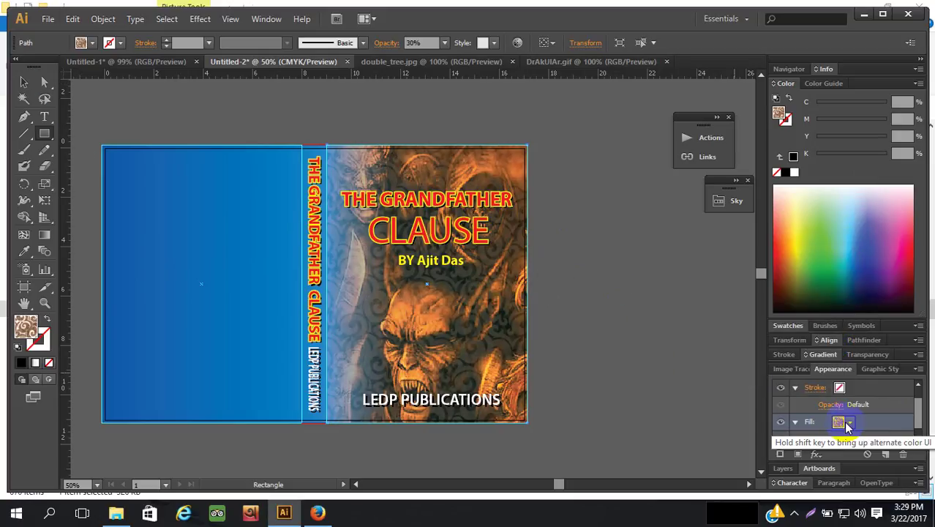
click(848, 426)
click(714, 413)
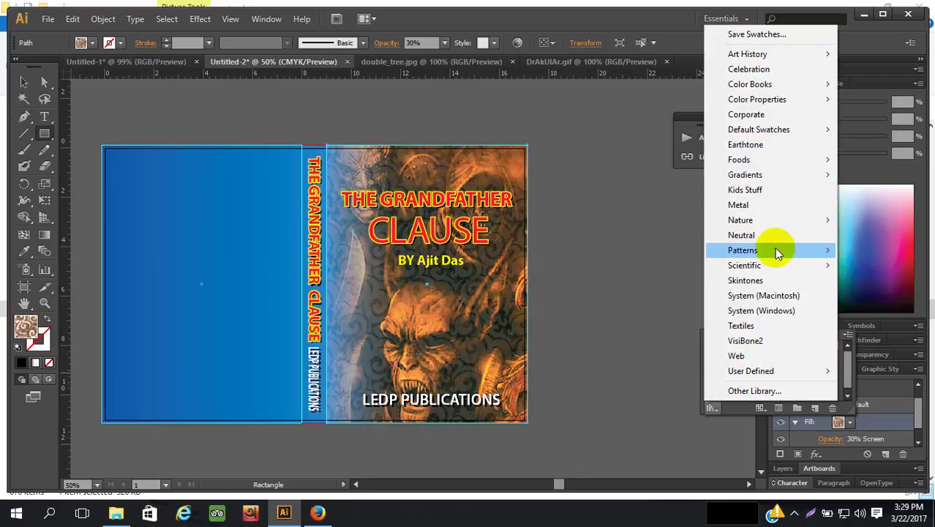
mouse_move(774, 247)
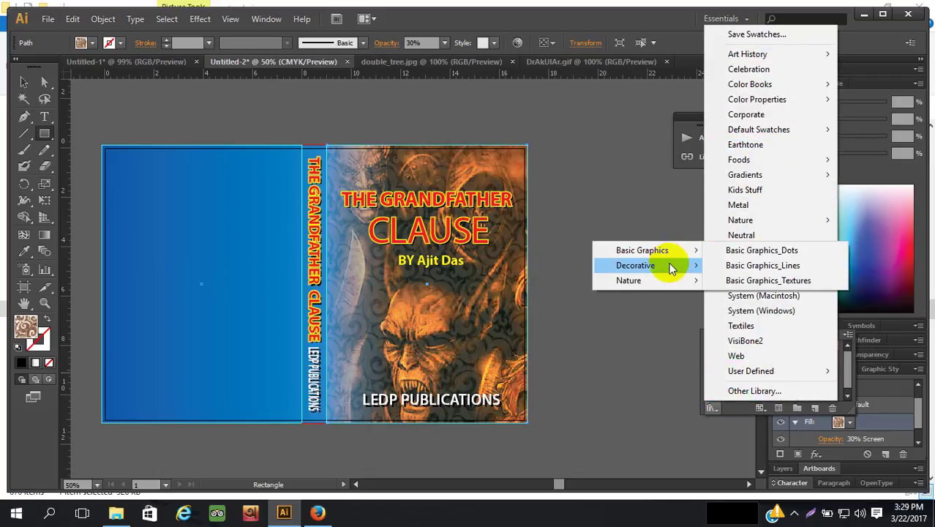
mouse_move(672, 268)
click(725, 267)
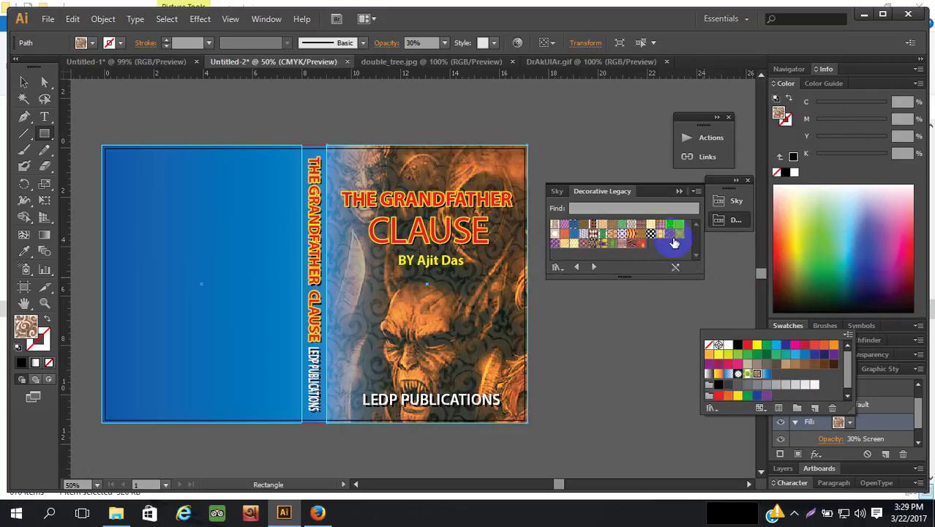
Try the Checkers, plaid, Grid On Grid Color and brown woven patterns as the front-cover rectangle's fill
click(650, 240)
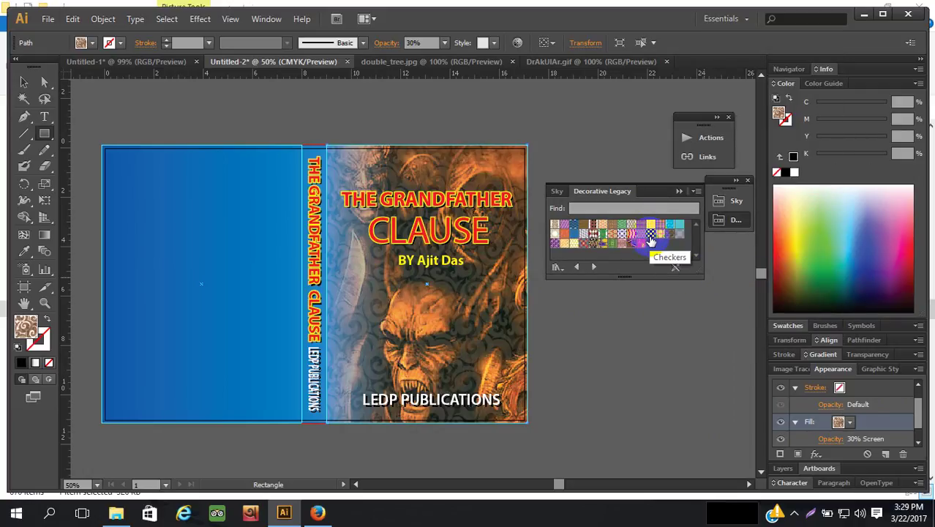
click(650, 236)
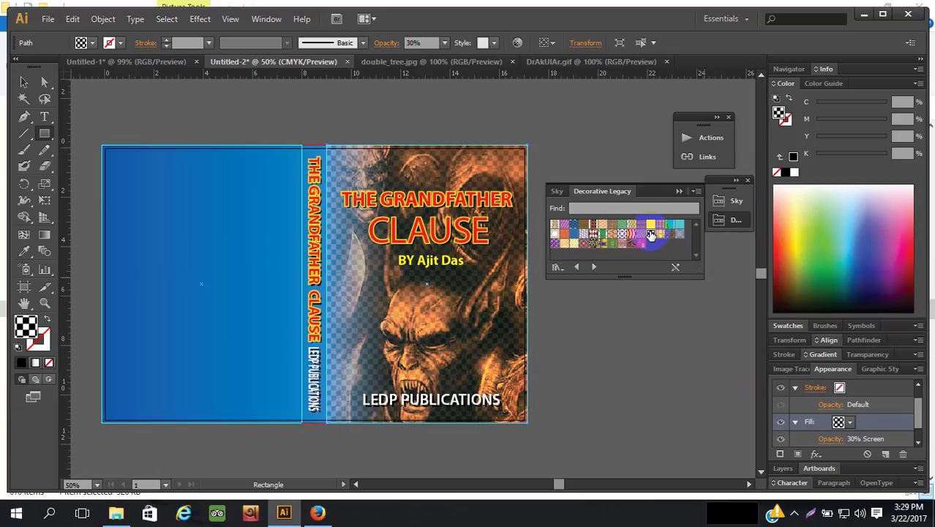
click(661, 225)
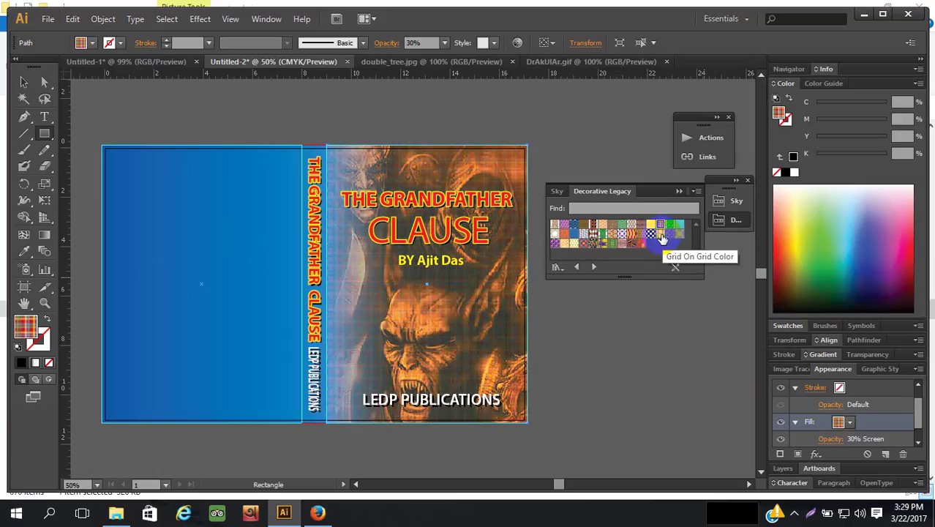
click(661, 235)
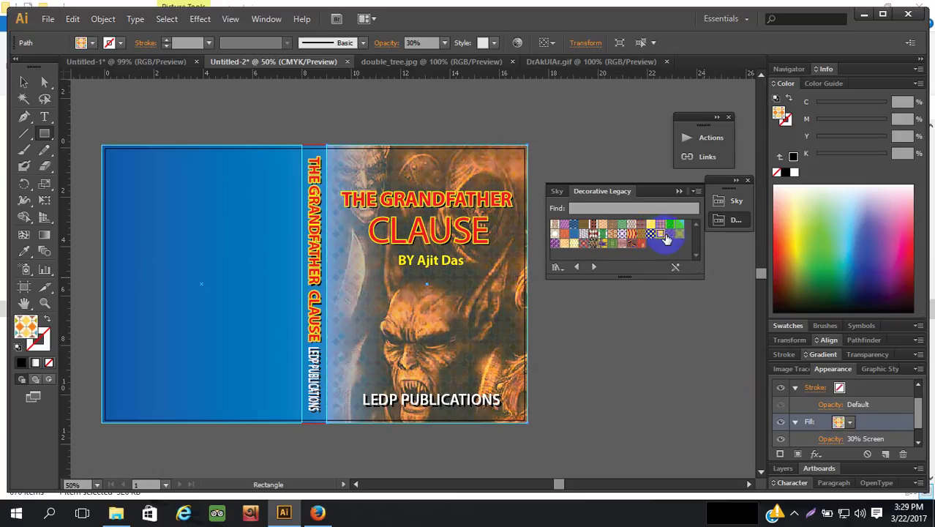
click(668, 236)
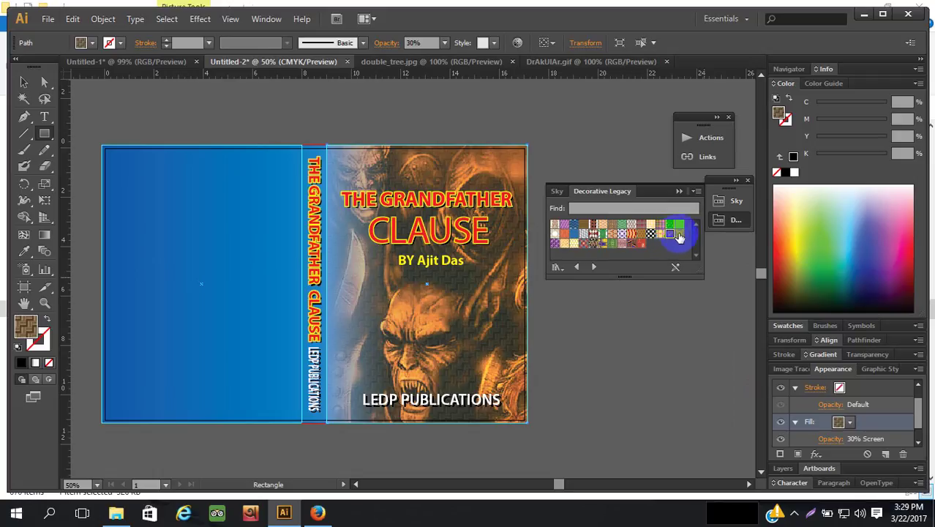
Compare the brown woven pattern with Squares Japanese Color and apply Squares Japanese Color to the front-cover rectangle's fill
click(679, 236)
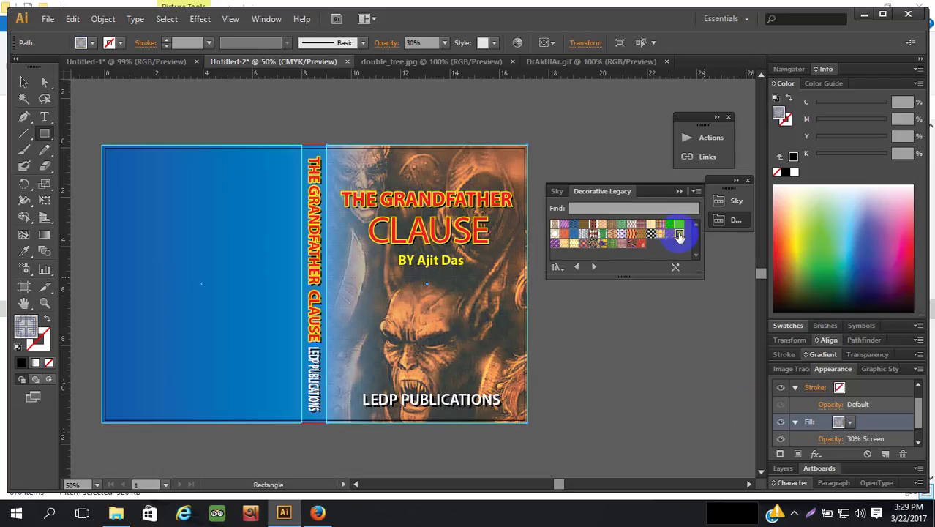
click(668, 235)
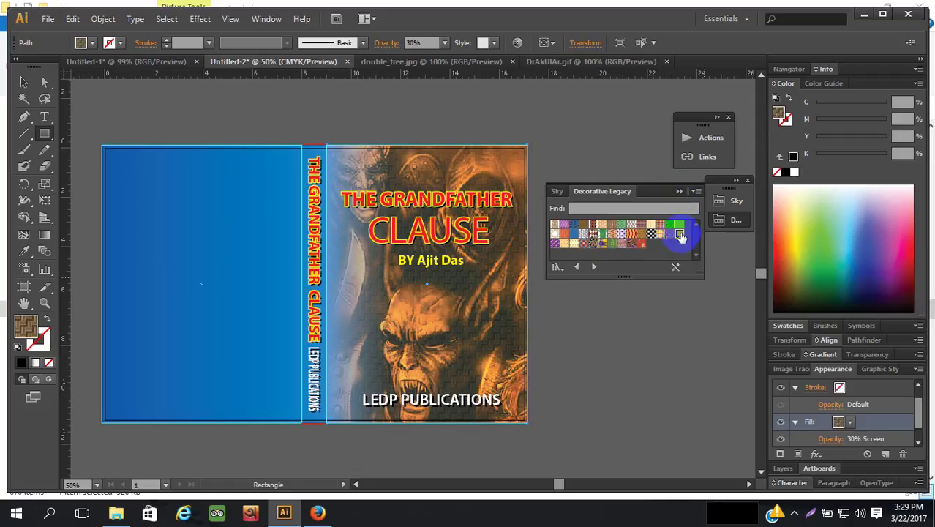
click(680, 235)
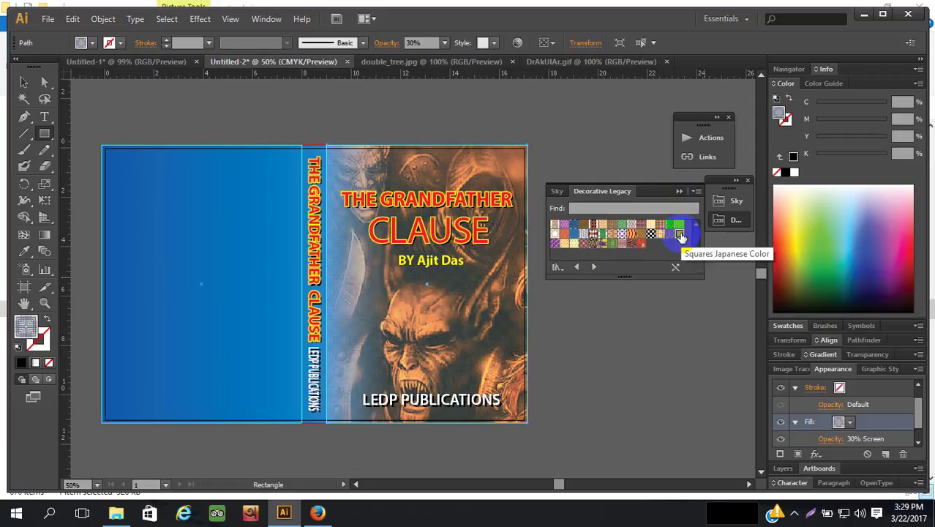
click(680, 187)
Compare 40% and 50% opacity for the pattern fill, set it to 40%, and deselect the rectangle
click(825, 439)
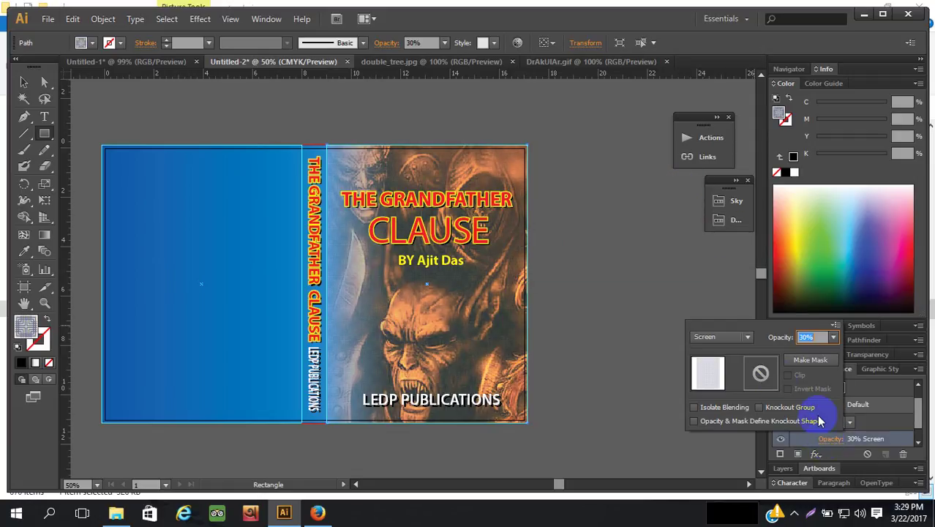
click(833, 337)
click(853, 231)
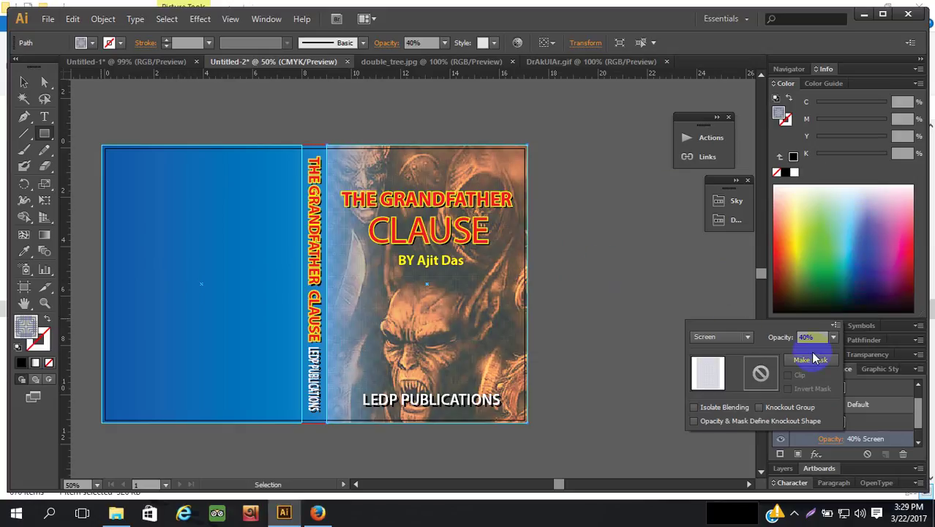
click(833, 337)
click(851, 237)
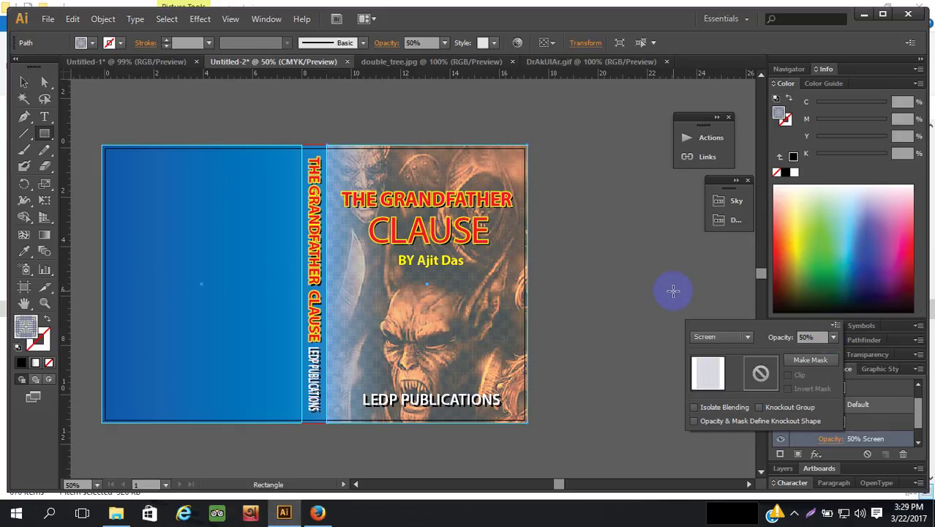
click(833, 337)
click(848, 231)
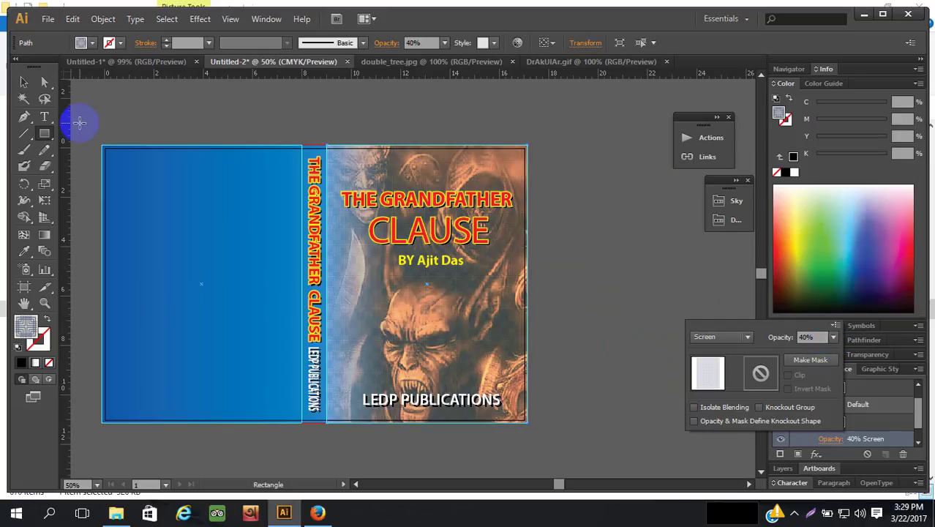
click(24, 84)
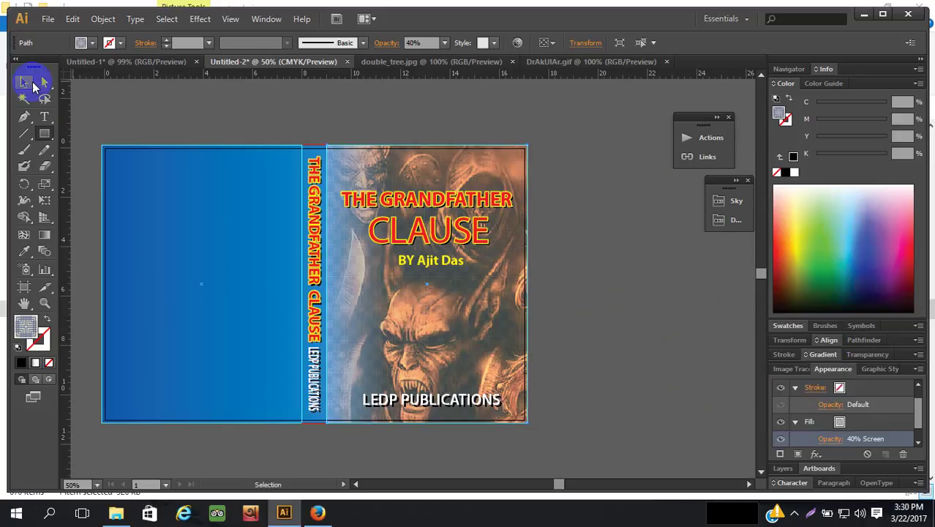
click(312, 142)
Switch to Firefox and search the web for "lipsum" in the tab holding the failed page
scroll(659, 342, down, 2)
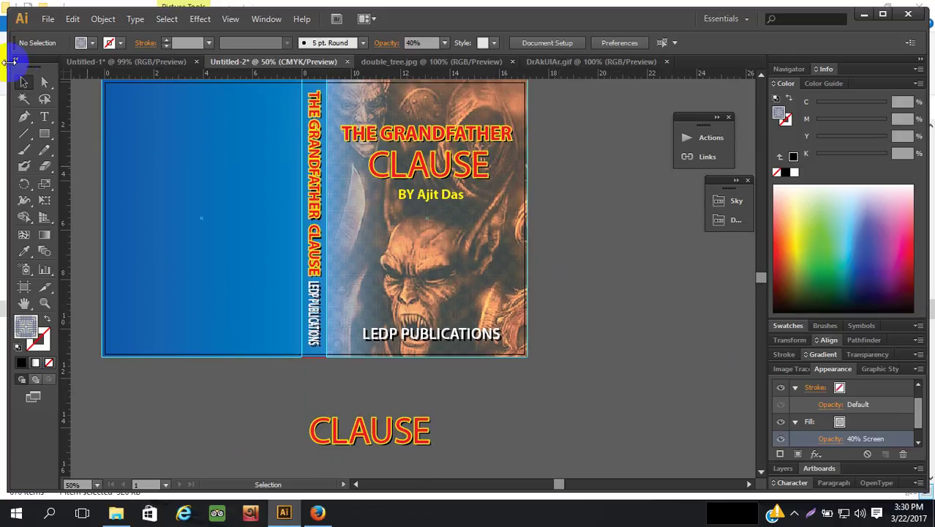
scroll(154, 210, up, 1)
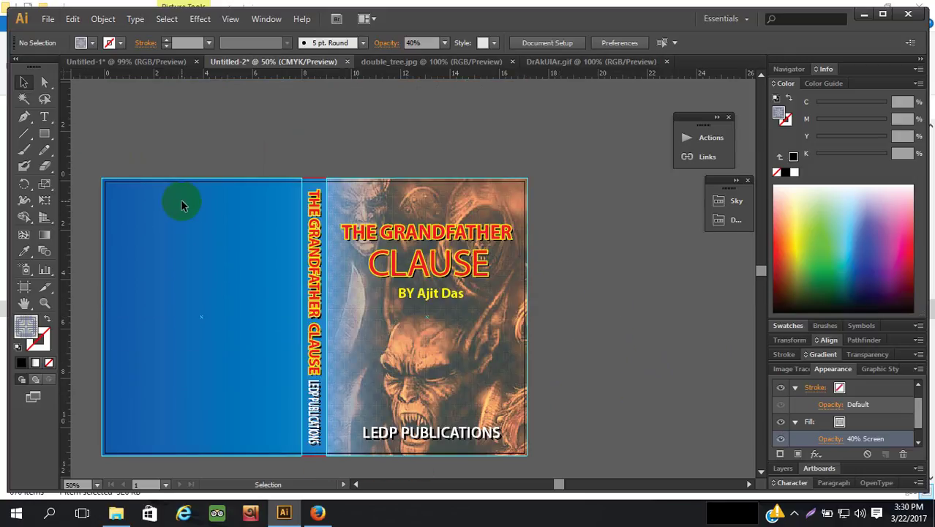
click(318, 512)
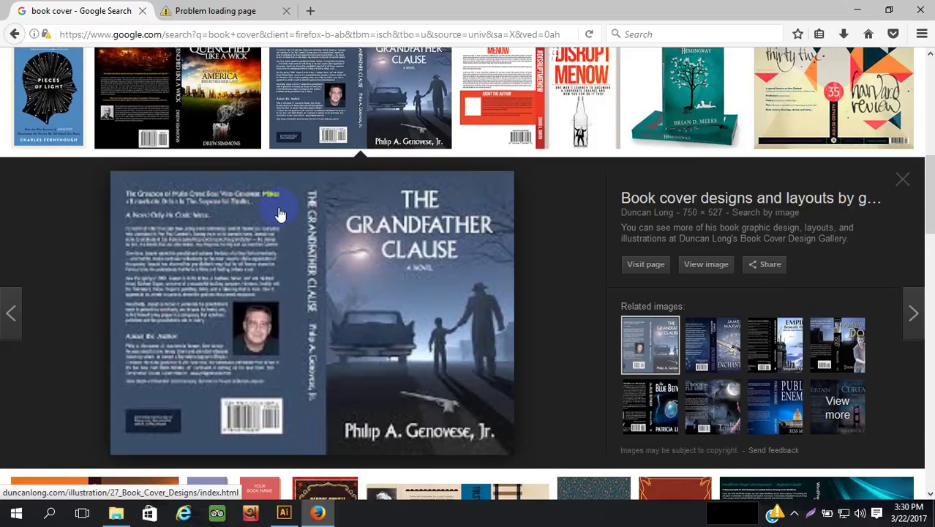
click(221, 10)
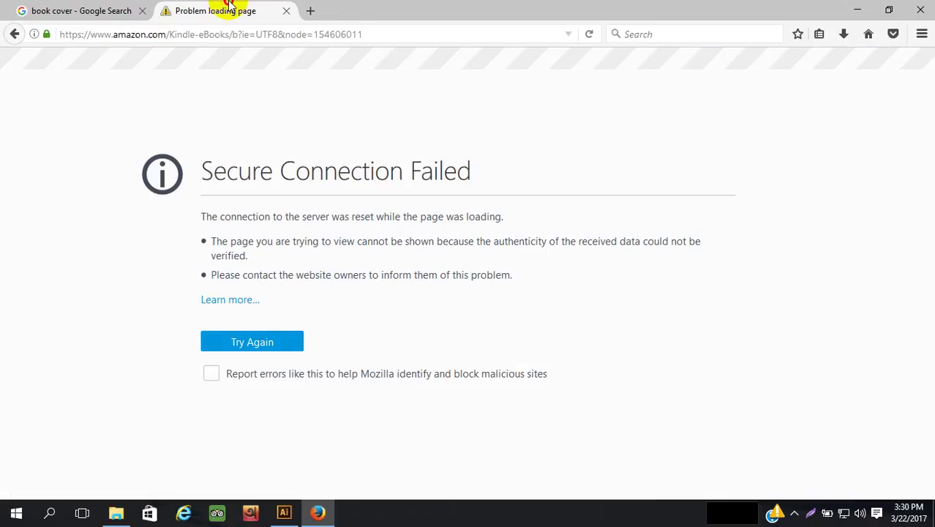
click(176, 35)
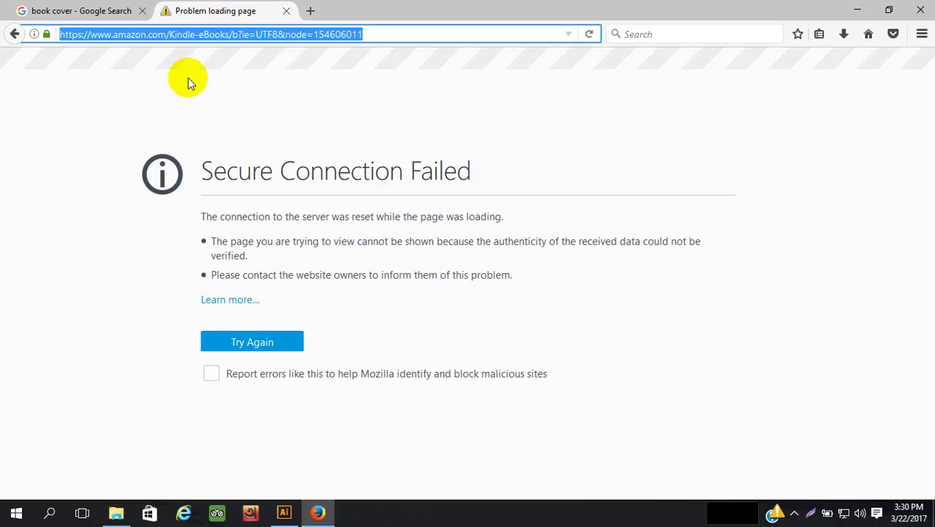
text(lipsum)
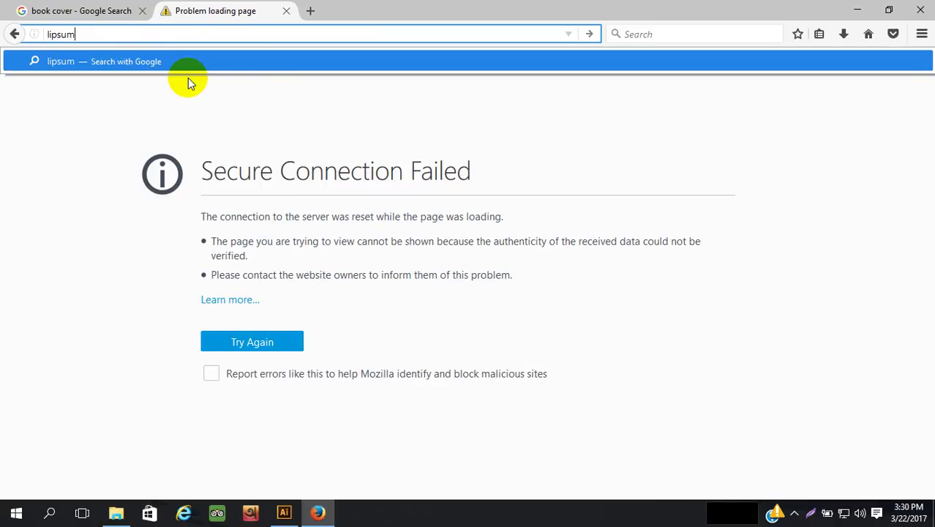
key(Return)
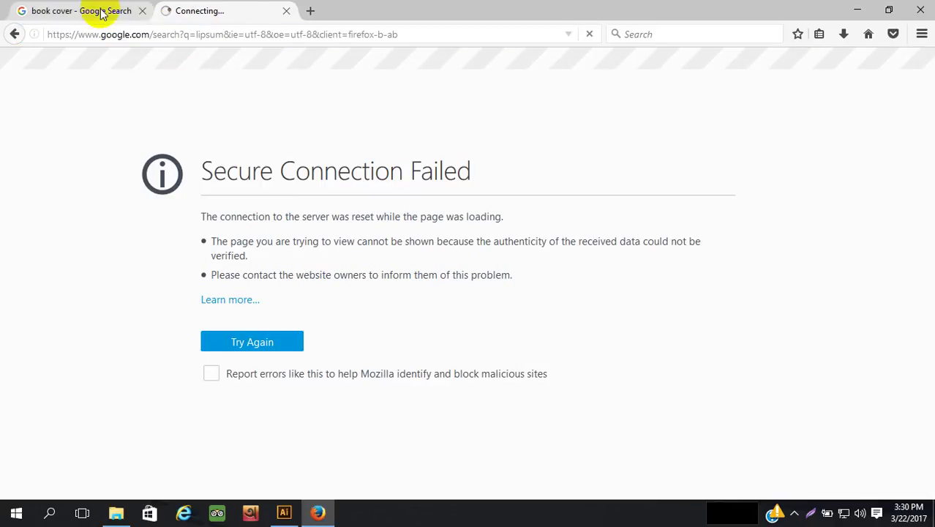
Copy the opening sentence under "Why do we use it?" on lipsum.com, without its period, and return to Illustrator
click(285, 513)
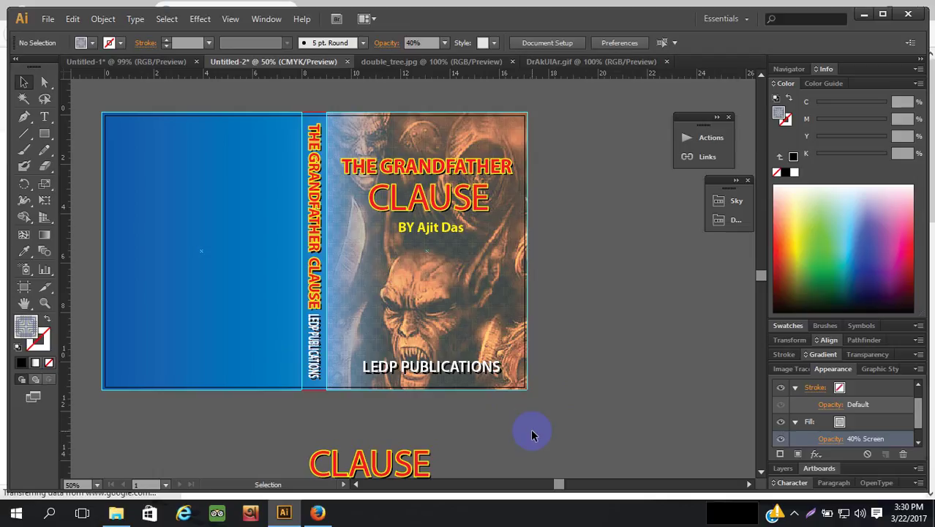
click(319, 514)
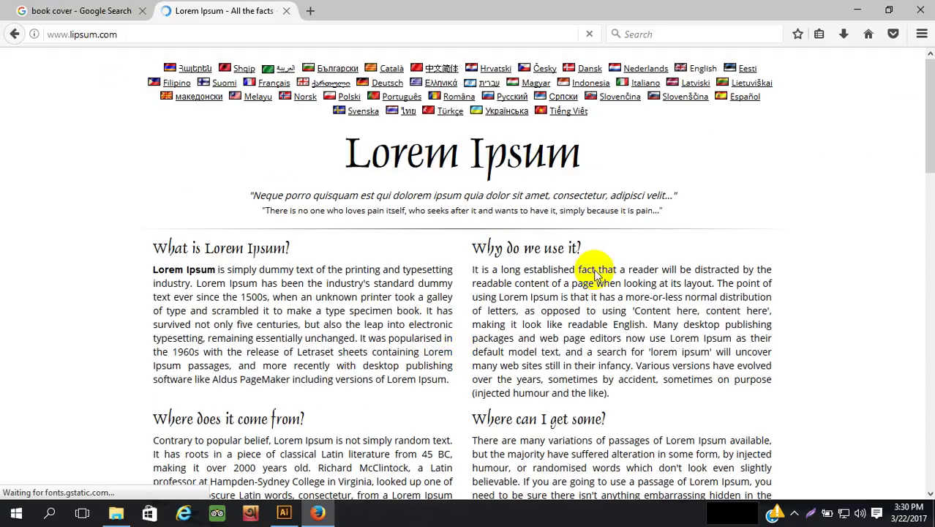
triple_click(475, 274)
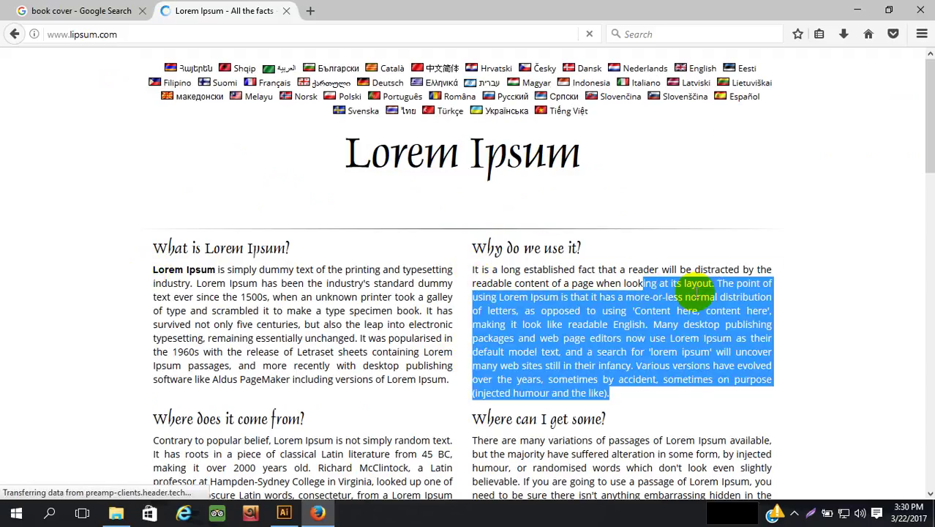
click(709, 285)
drag(711, 284, 474, 270)
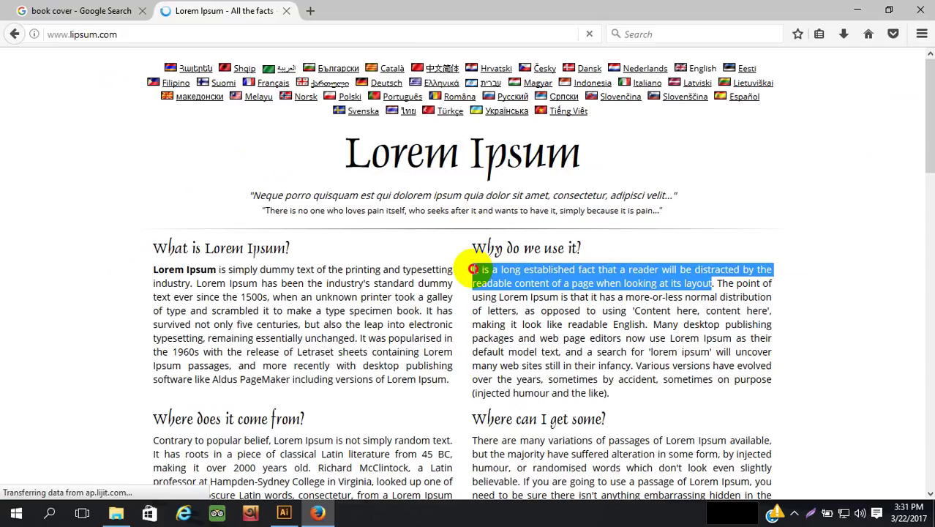
click(284, 513)
Try to start a text object at the back cover's upper-left corner with the Type and Area Type tools
click(43, 116)
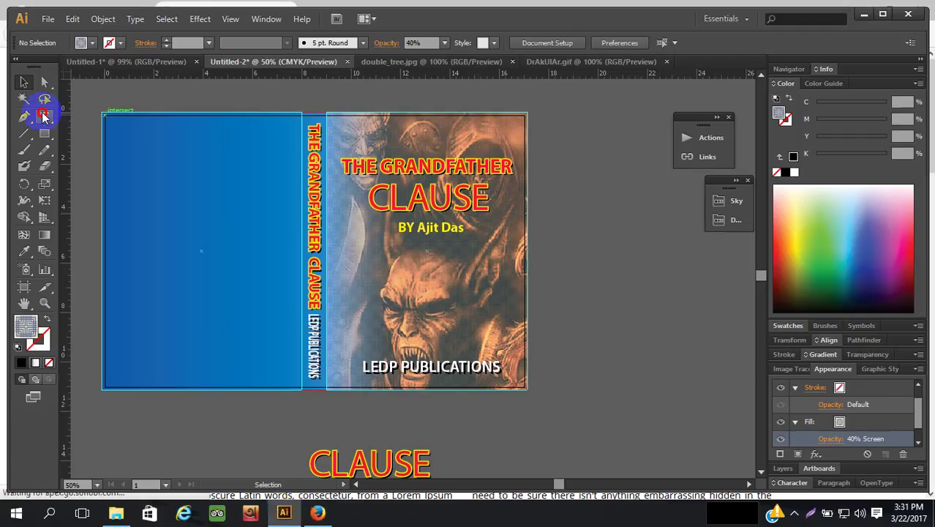
click(124, 135)
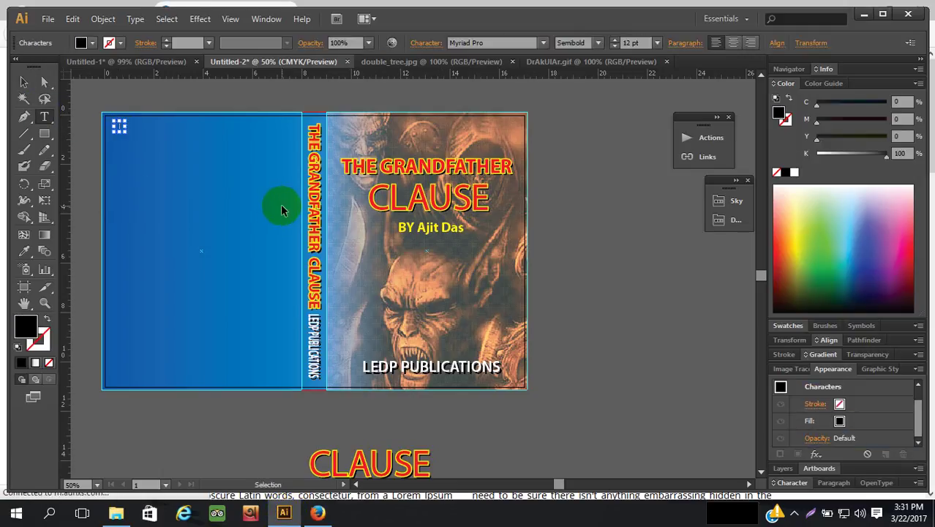
key(Escape)
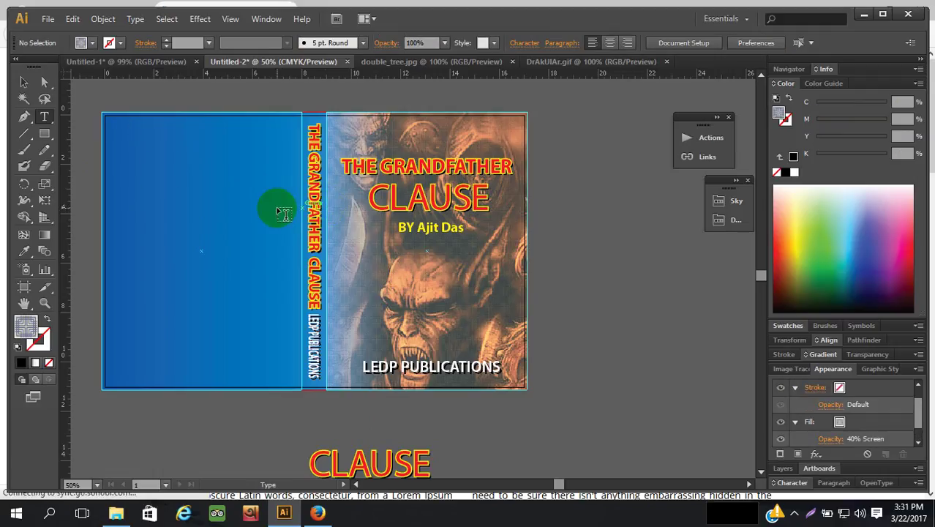
drag(44, 119, 91, 138)
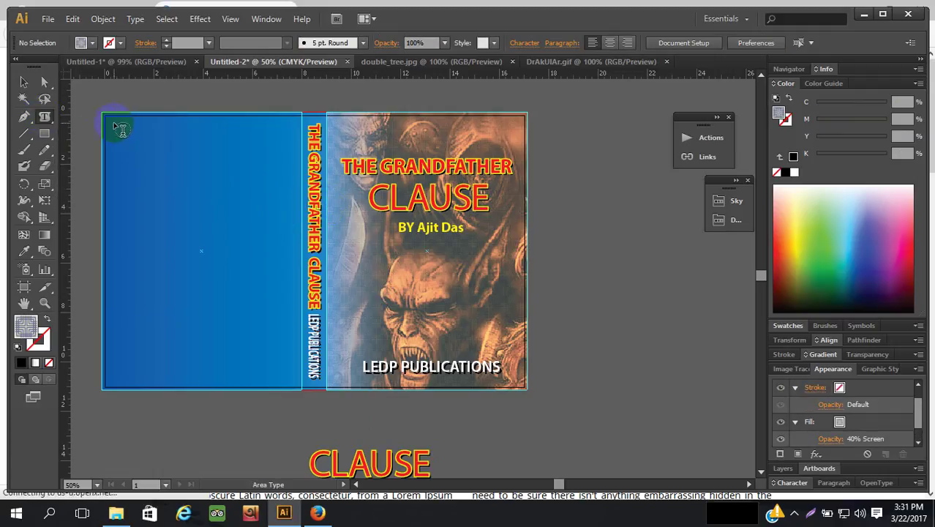
click(119, 129)
click(611, 277)
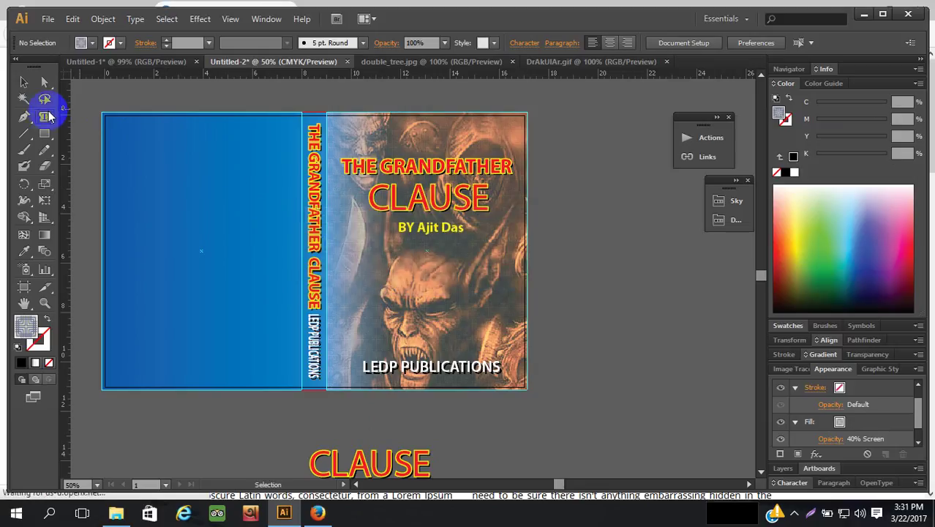
Draw a text frame below the back cover, paste the copied sentence into it, and set its font size to 15 pt
drag(46, 117, 91, 116)
scroll(296, 298, down, 3)
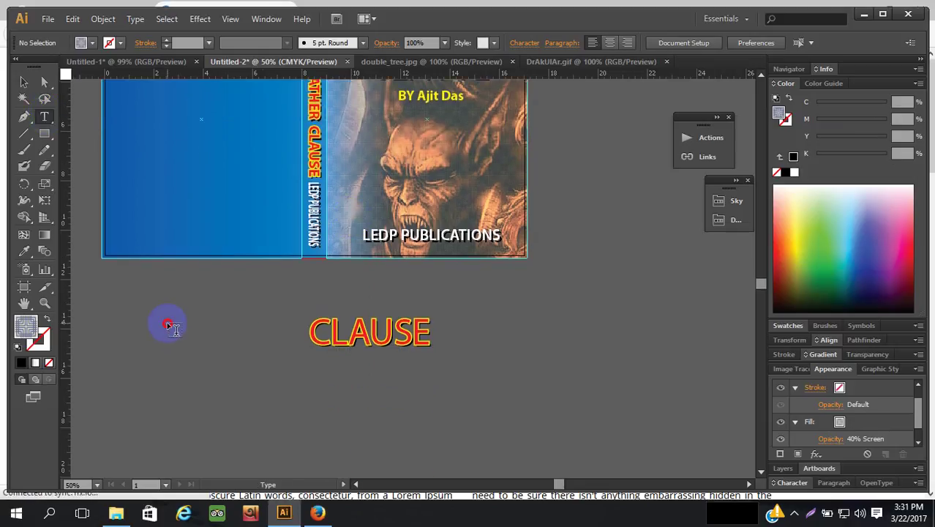
drag(167, 325, 308, 373)
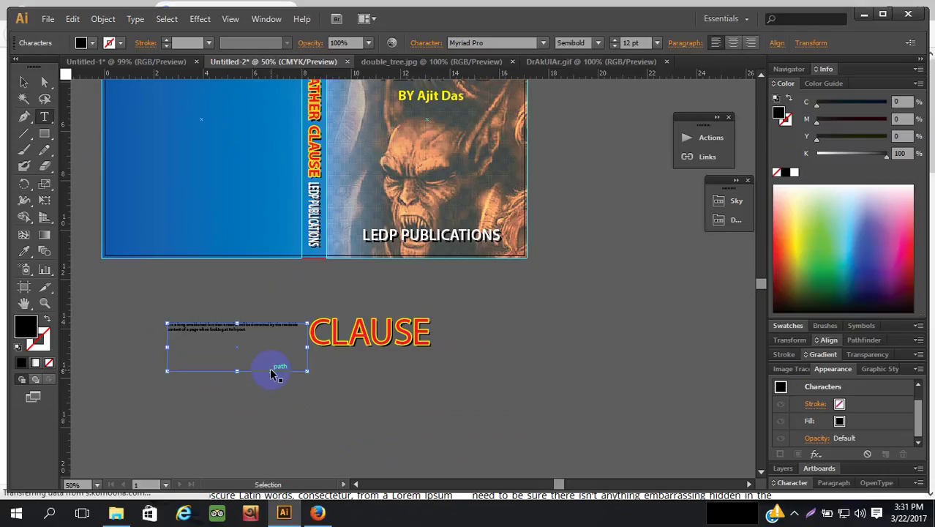
click(24, 82)
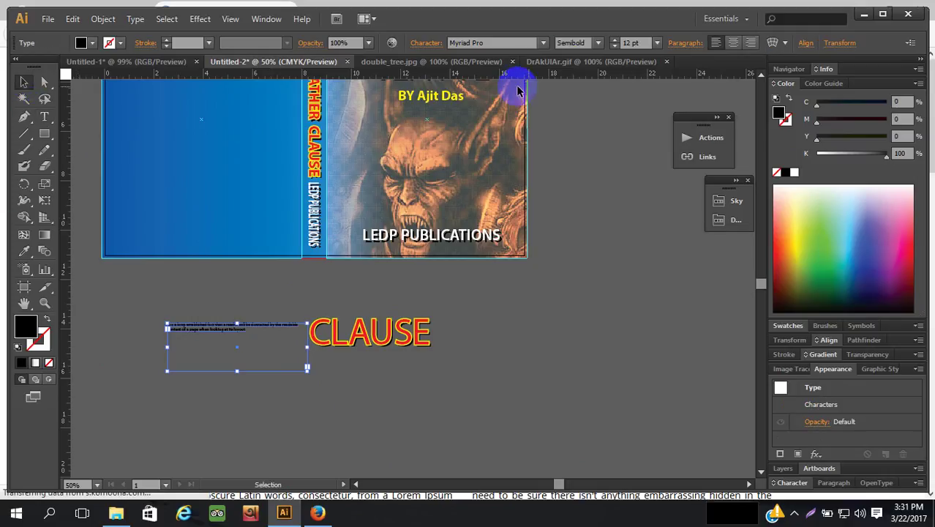
click(617, 40)
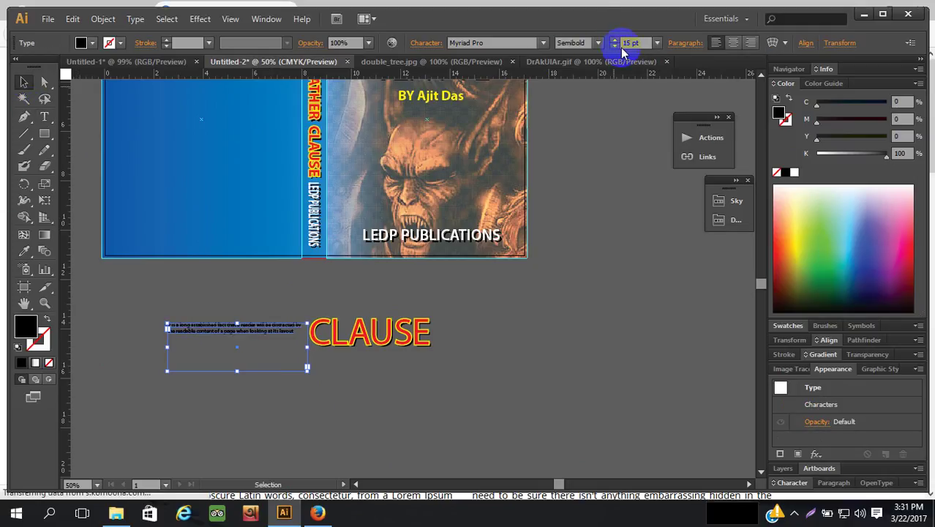
Shorten the sentence's text frame to fit its two lines and move it to the top of the blue back cover
drag(236, 370, 228, 171)
scroll(235, 275, up, 3)
drag(228, 373, 210, 196)
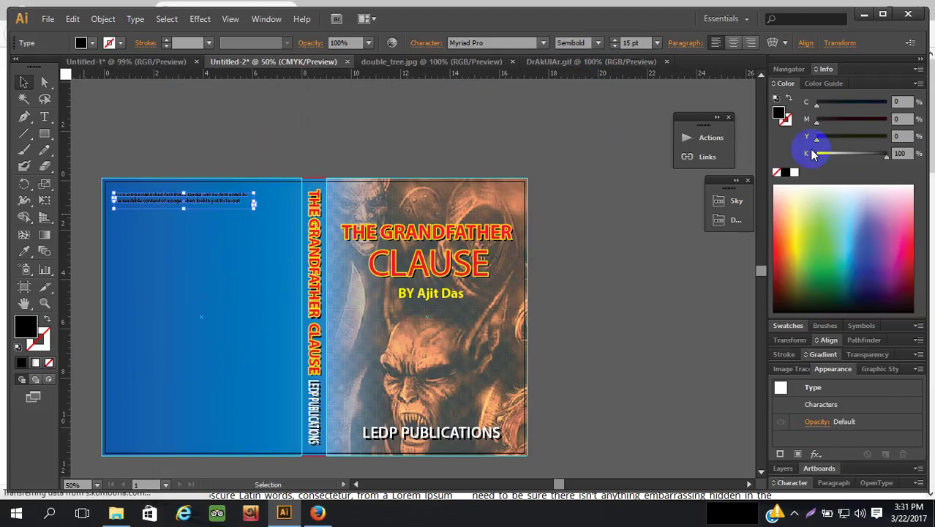
Colour the back cover sentence white and increase its font size to 18 pt
click(793, 173)
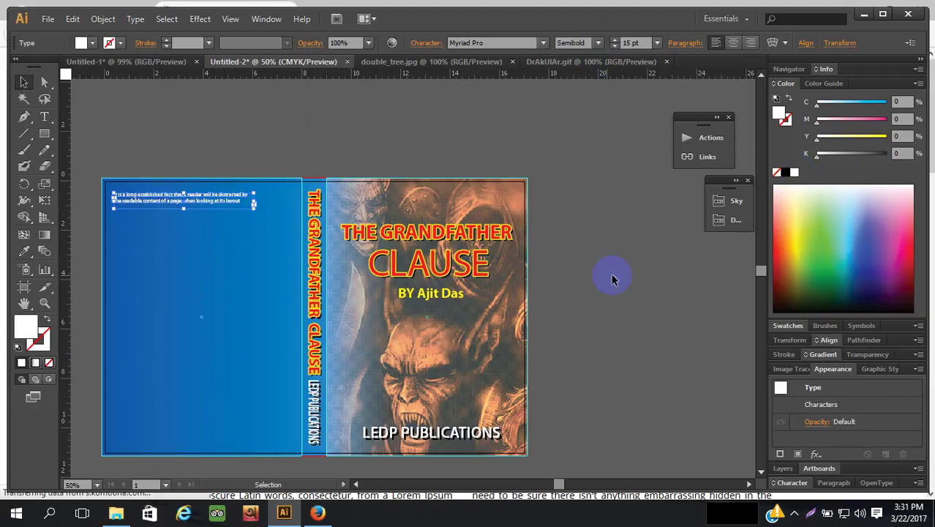
click(614, 40)
click(615, 40)
click(614, 40)
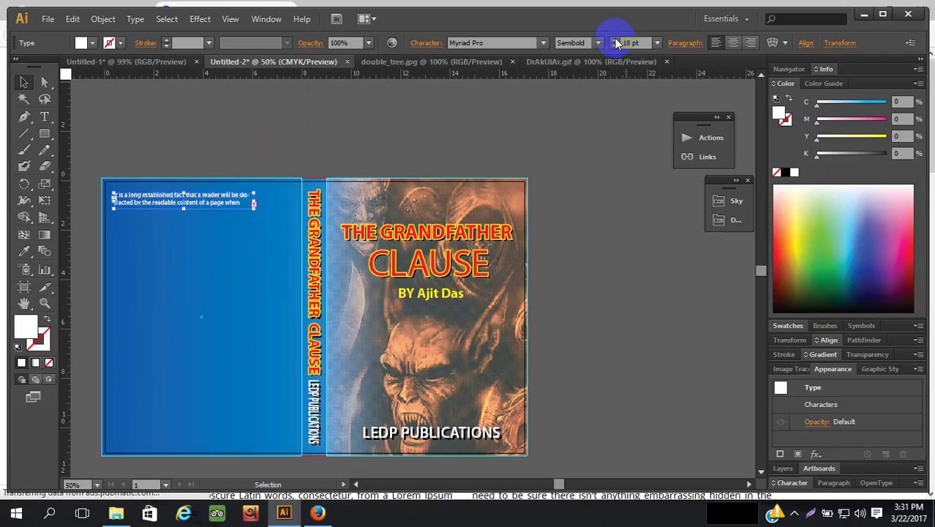
Widen the sentence's text frame to almost the full width of the back cover and set its font size to 19 pt
double_click(263, 205)
triple_click(279, 212)
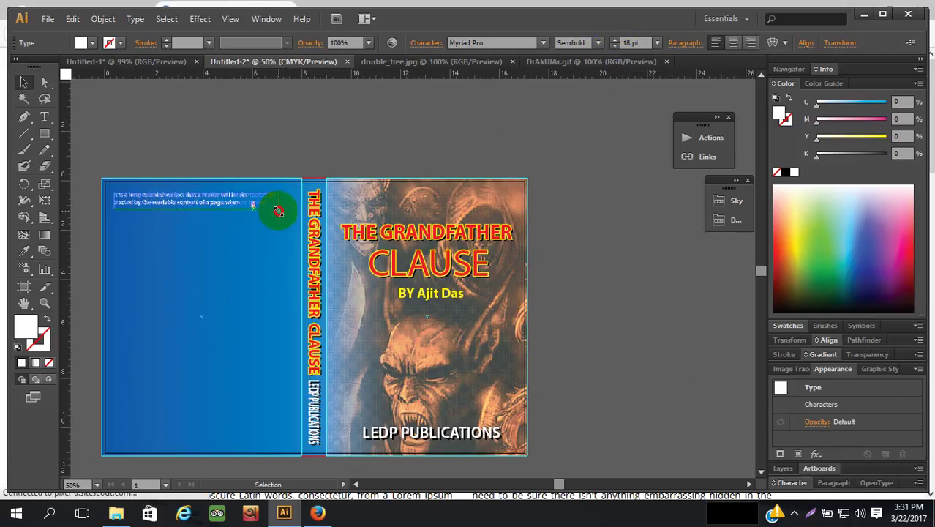
click(354, 126)
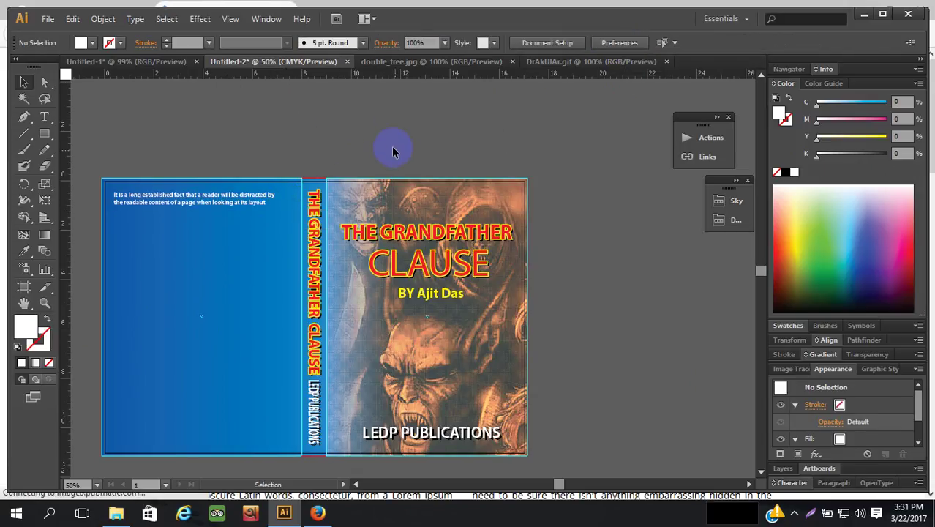
click(202, 205)
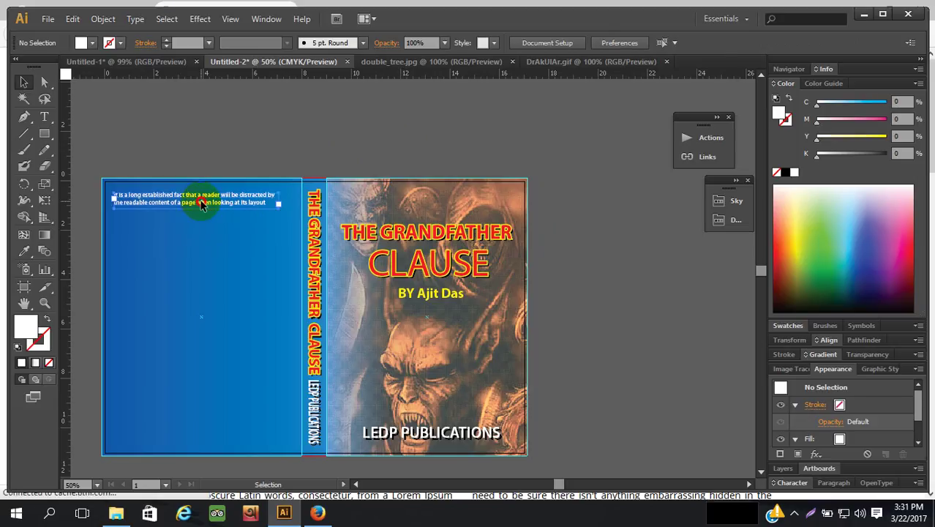
click(314, 147)
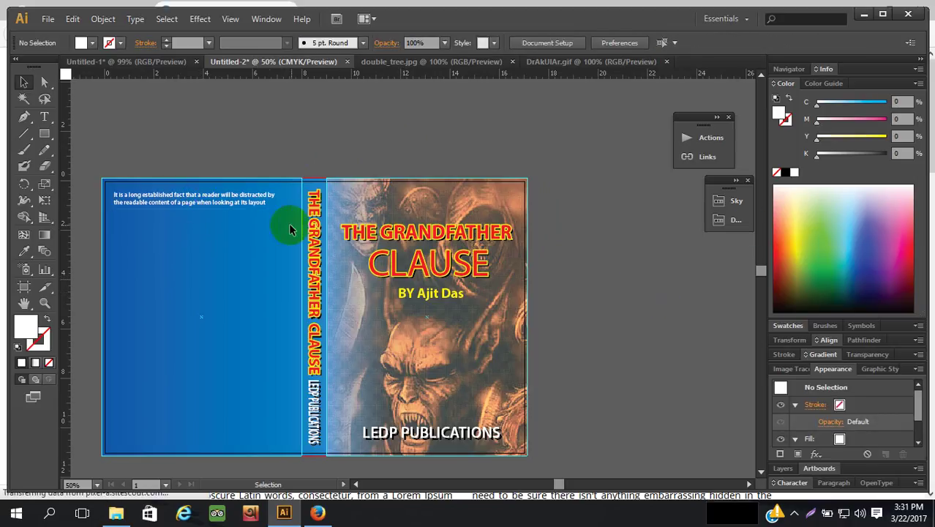
drag(284, 225, 257, 208)
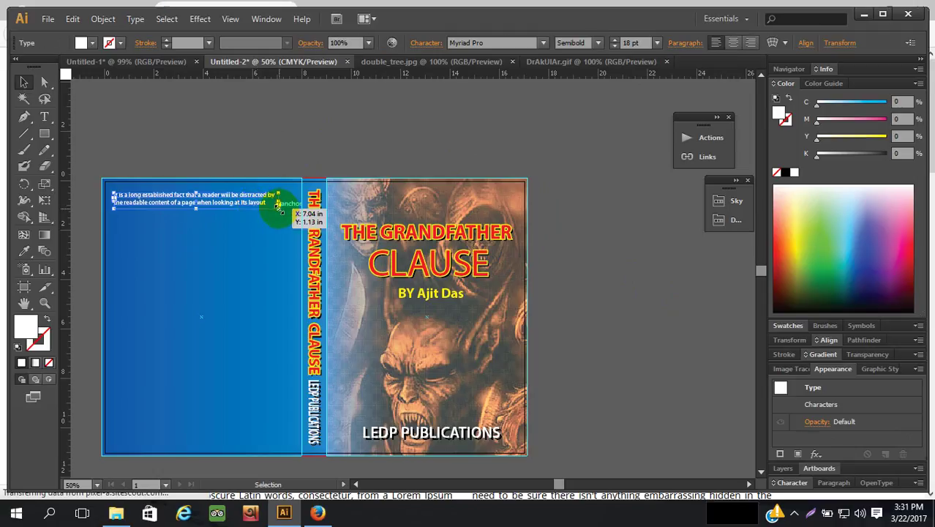
drag(278, 207, 293, 213)
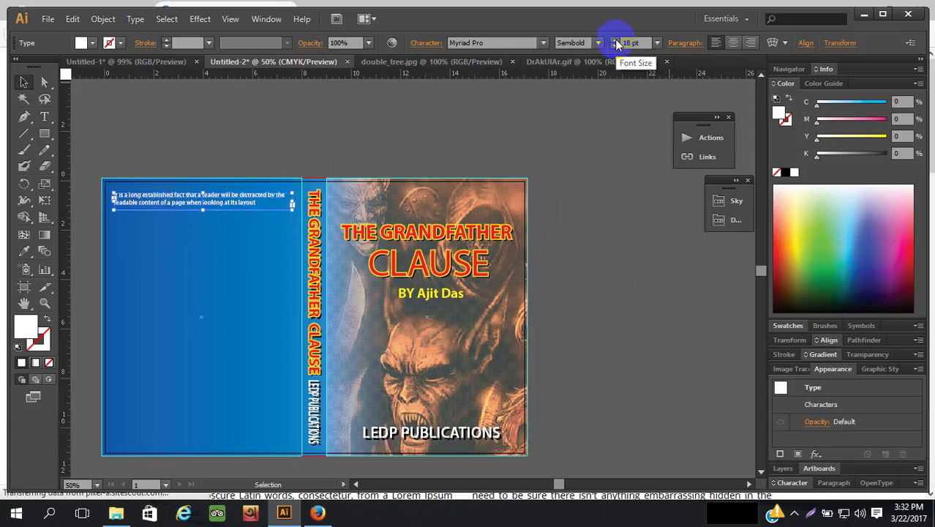
click(617, 40)
click(568, 278)
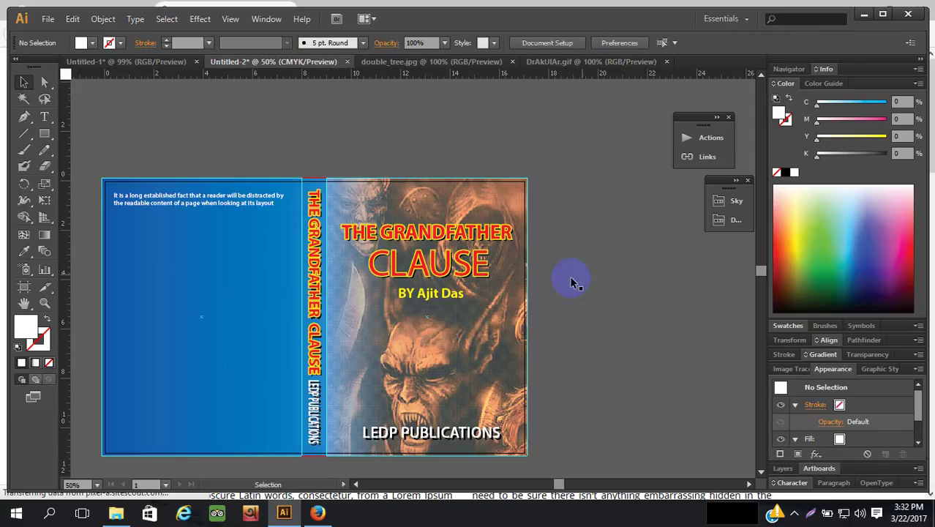
click(153, 205)
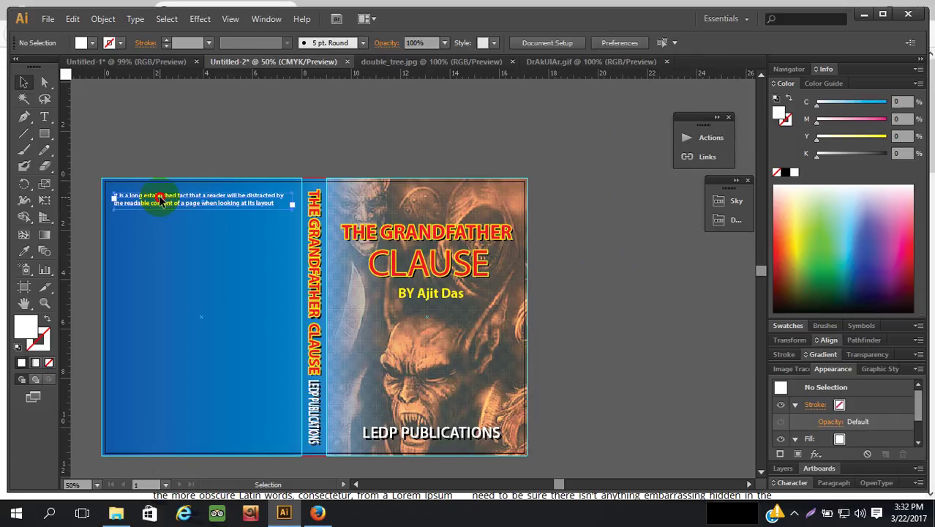
click(579, 215)
Draw a larger empty text frame beside the cover and move it onto the back cover, directly below the sentence
drag(47, 116, 82, 117)
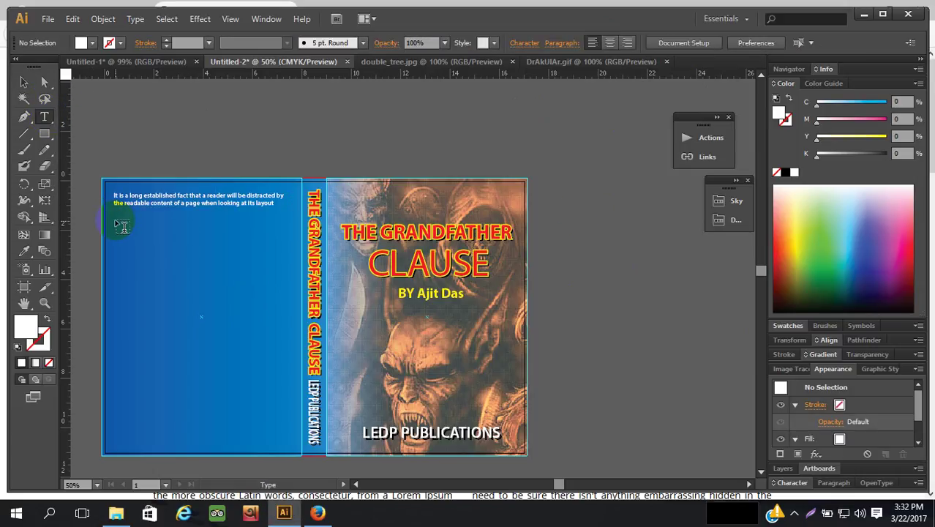
drag(581, 212, 747, 346)
click(23, 82)
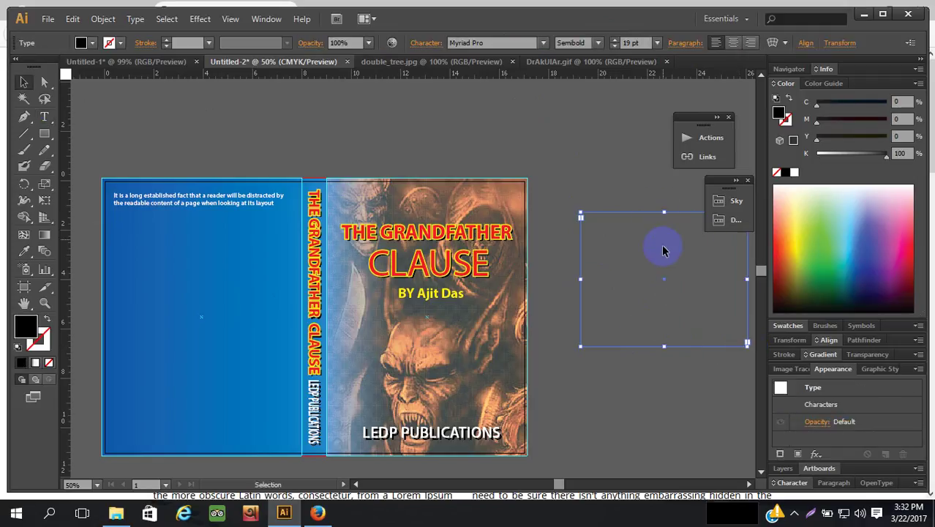
drag(644, 214, 176, 216)
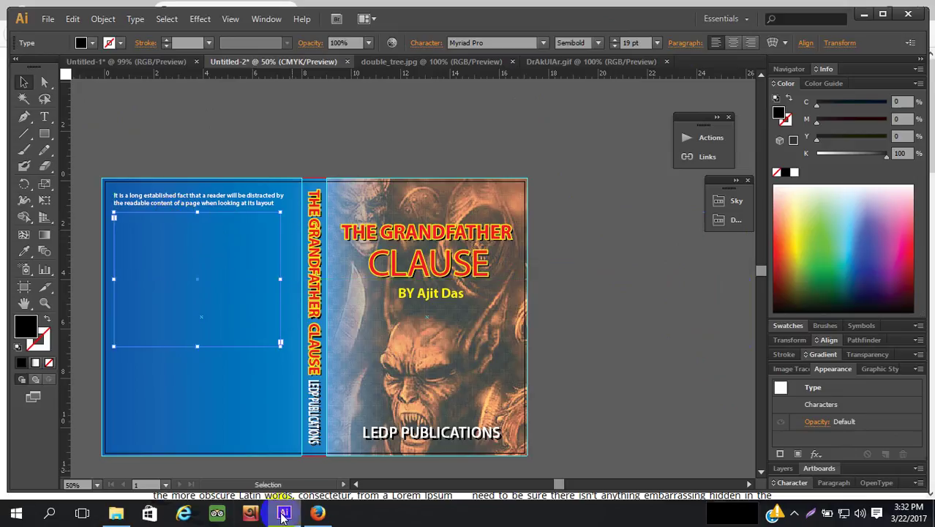
Switch to Firefox, copy both paragraphs under "Where does it come from?" on lipsum.com, and return to Illustrator
click(317, 513)
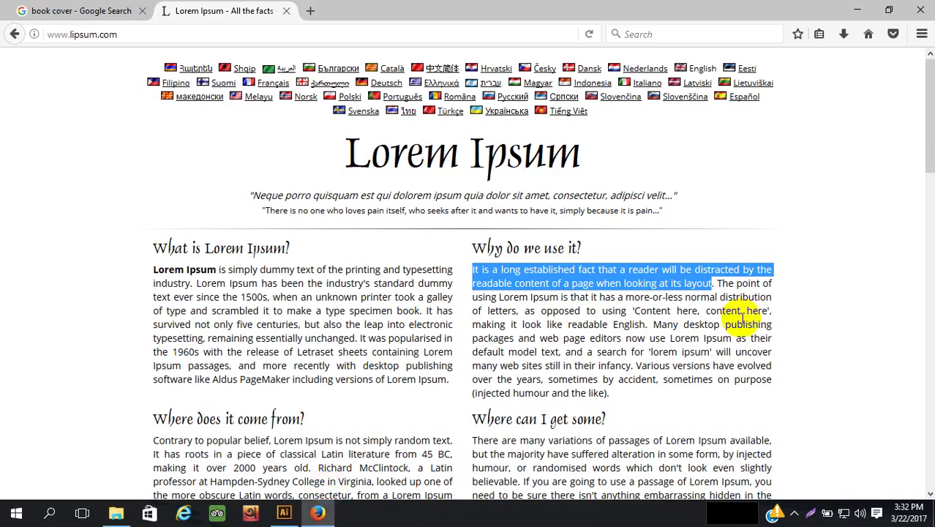
drag(717, 283, 772, 397)
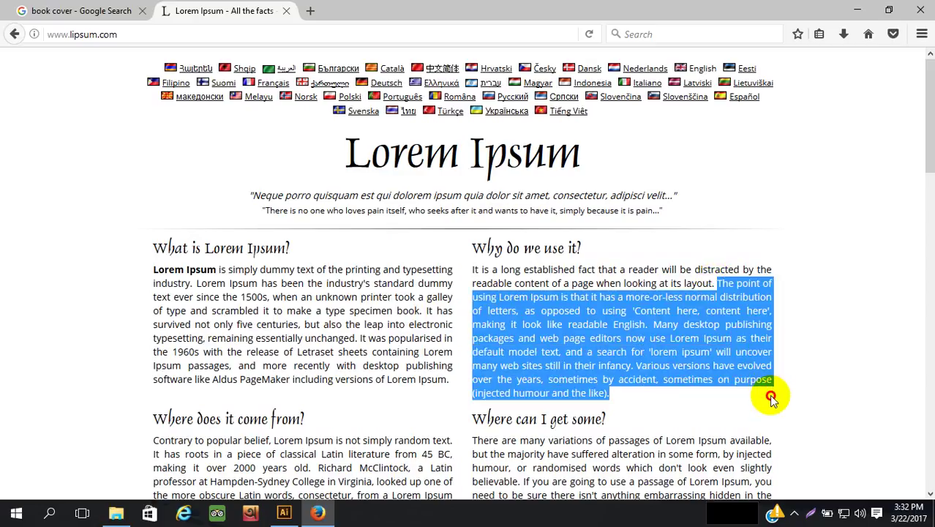
scroll(789, 372, down, 5)
scroll(789, 372, up, 1)
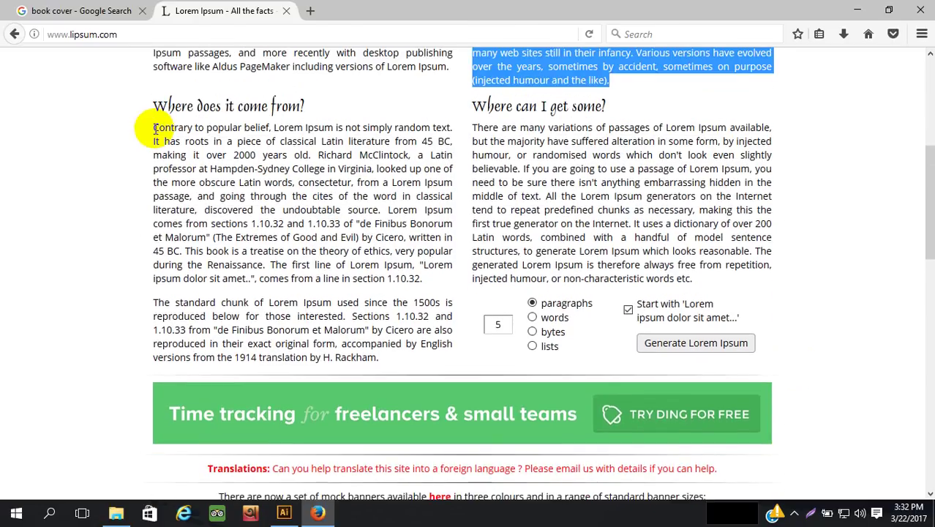
drag(154, 128, 419, 361)
key(ctrl+c)
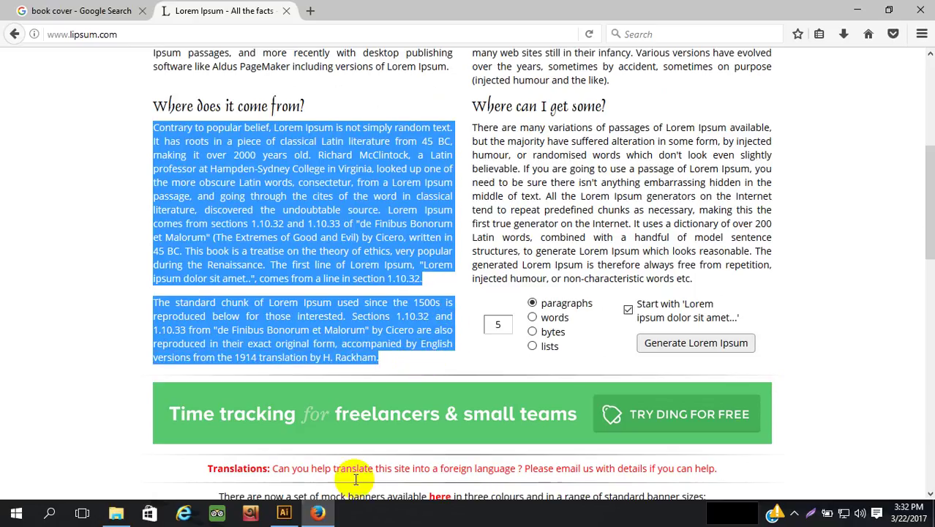
click(284, 512)
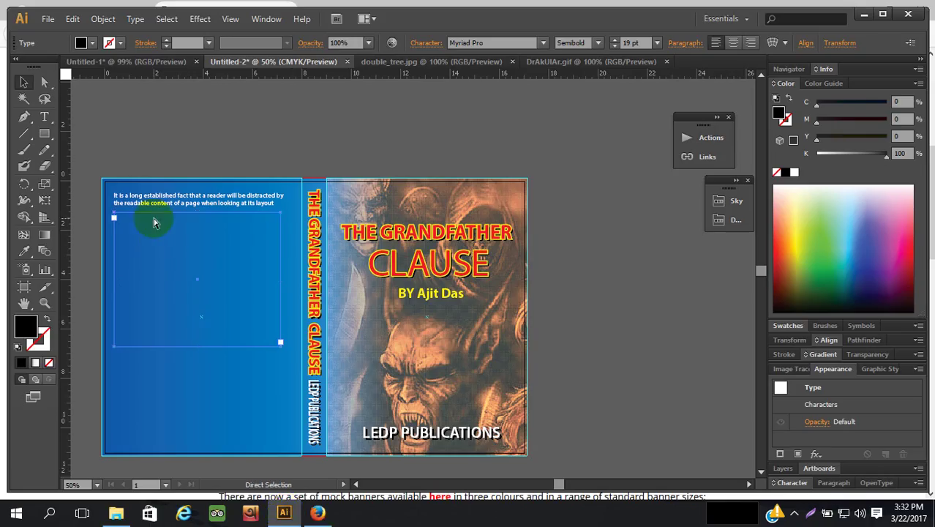
Paste the copied paragraphs into the empty text frame on the back cover, undoing the paste made outside the frame
key(ctrl+v)
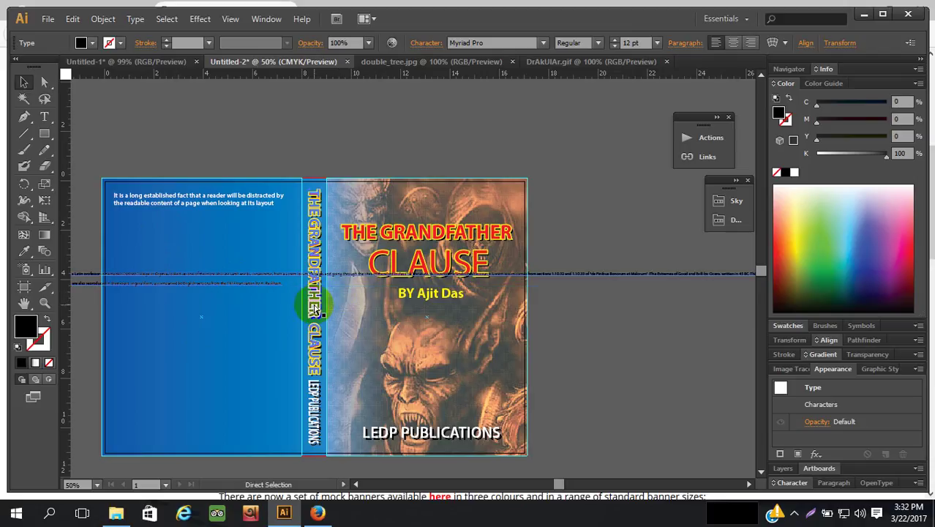
key(ctrl+z)
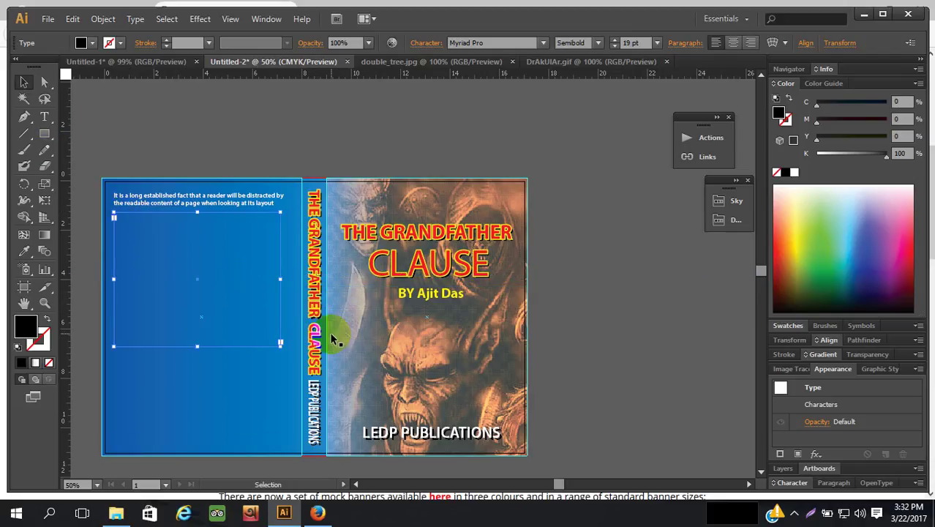
click(44, 116)
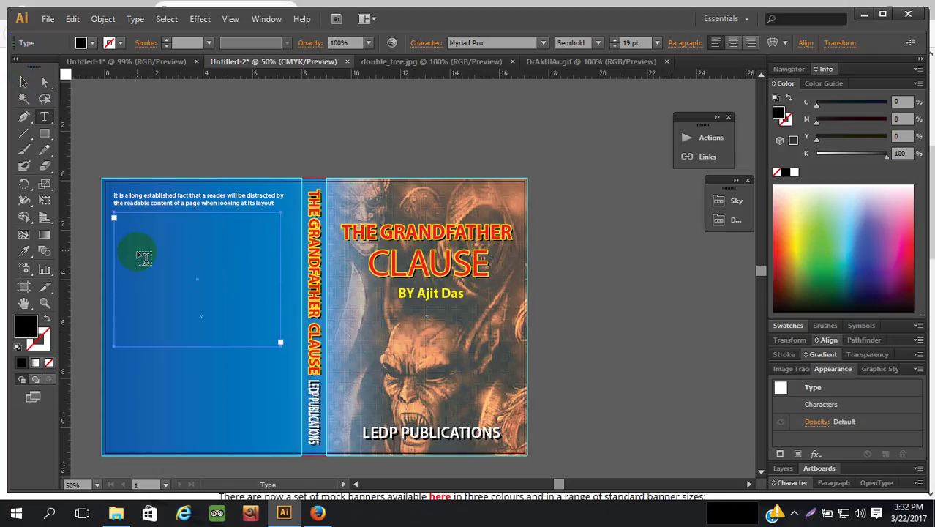
click(115, 218)
key(ctrl+v)
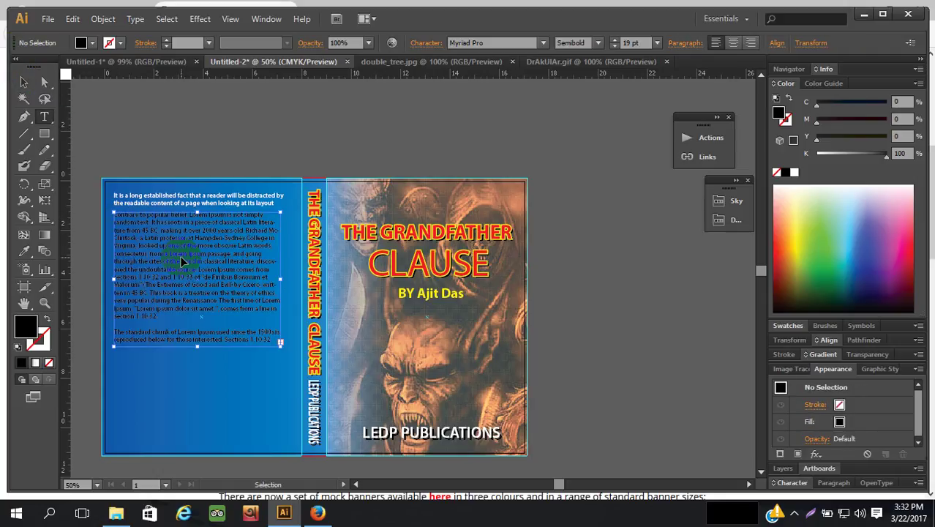
click(24, 82)
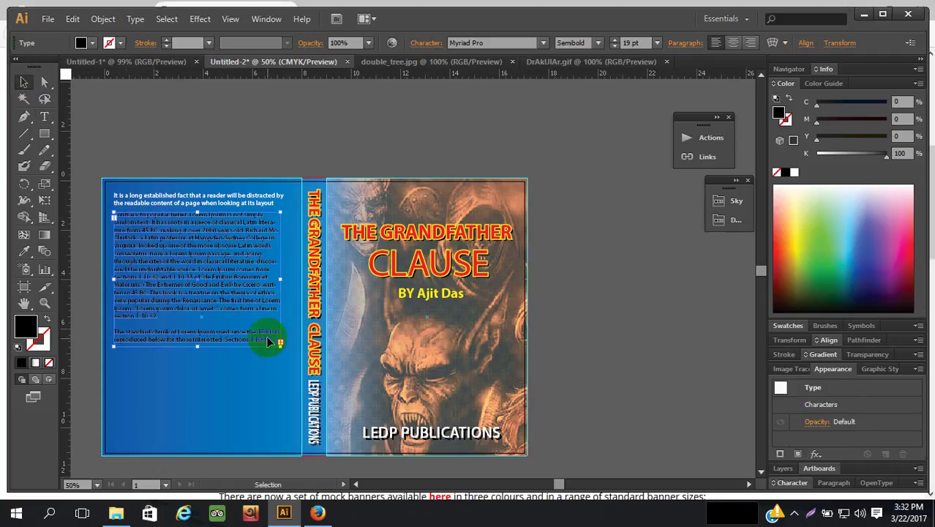
Shorten the paragraph text frame from its lower edge so its text overflows, and zoom in on the frame's lower corner
drag(196, 346, 206, 297)
drag(276, 297, 246, 340)
click(44, 302)
alt+click(371, 265)
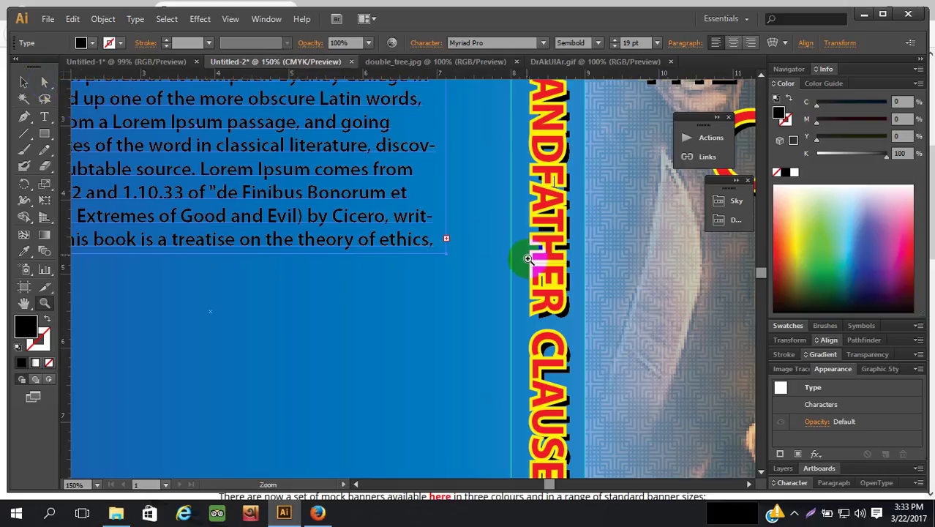
Flow the overset text into a linked frame beside the paragraph frame, undo it, and return to the Selection tool
click(23, 82)
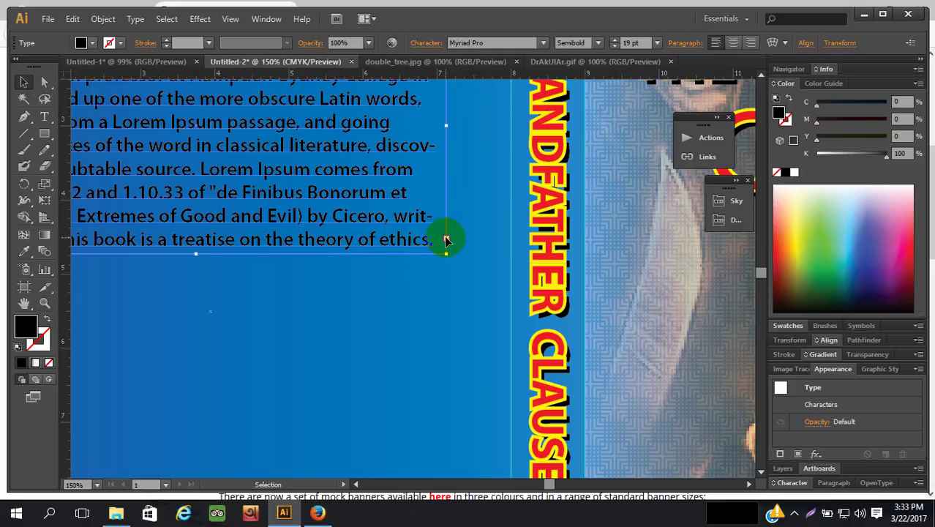
double_click(447, 241)
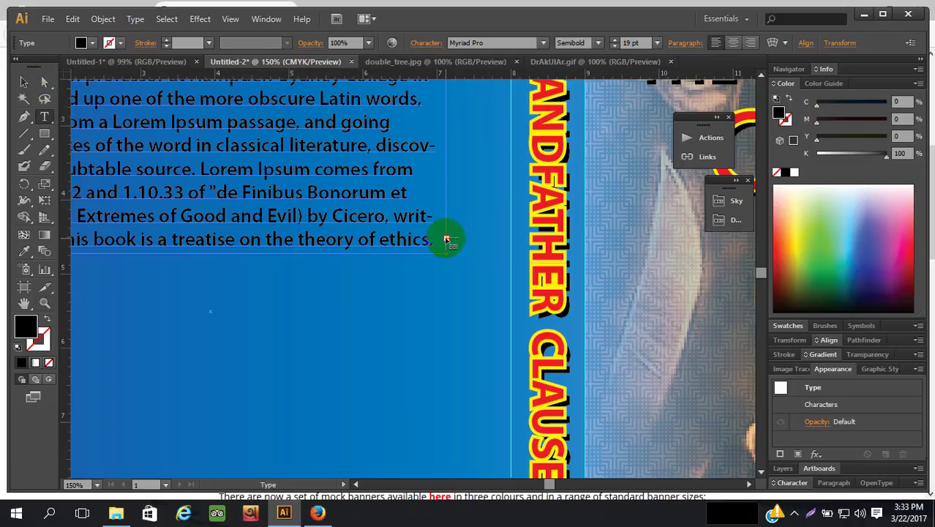
click(447, 240)
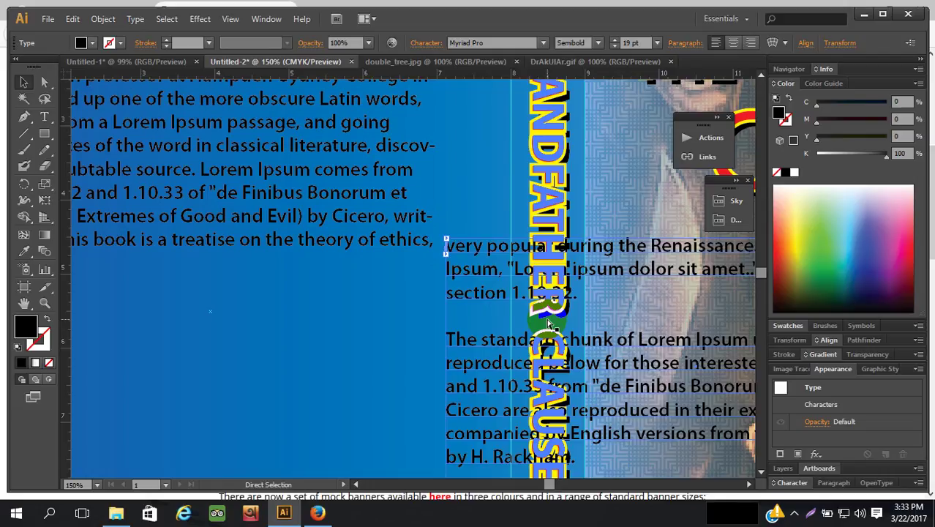
key(ctrl+minus)
key(ctrl+minus)
key(ctrl+minus)
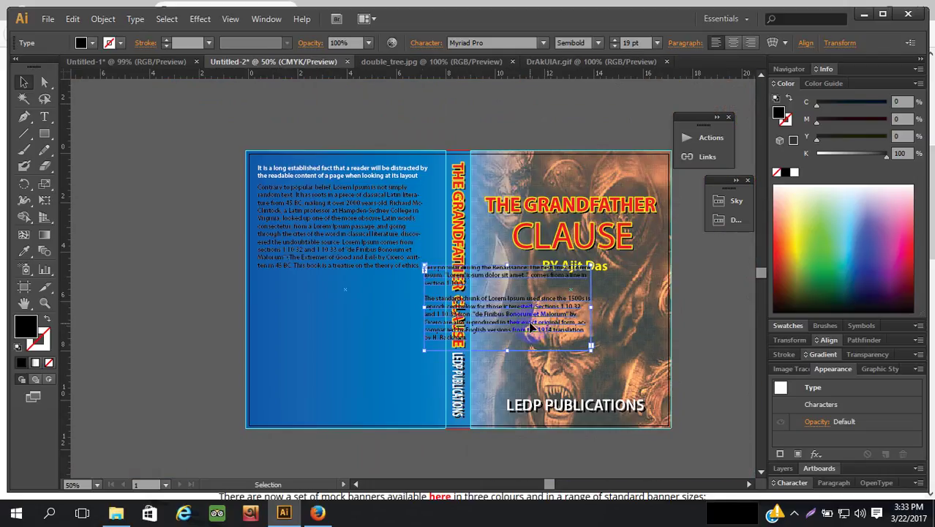
key(ctrl+z)
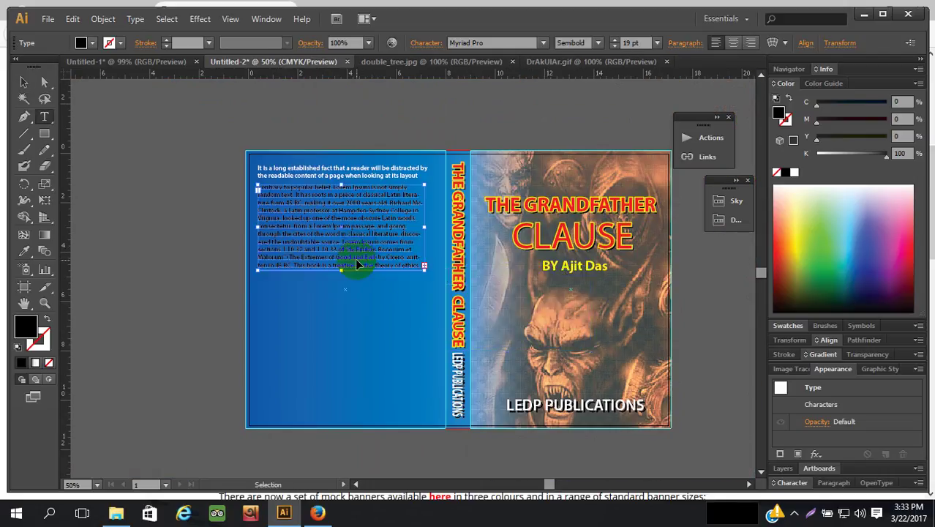
key(t)
click(20, 83)
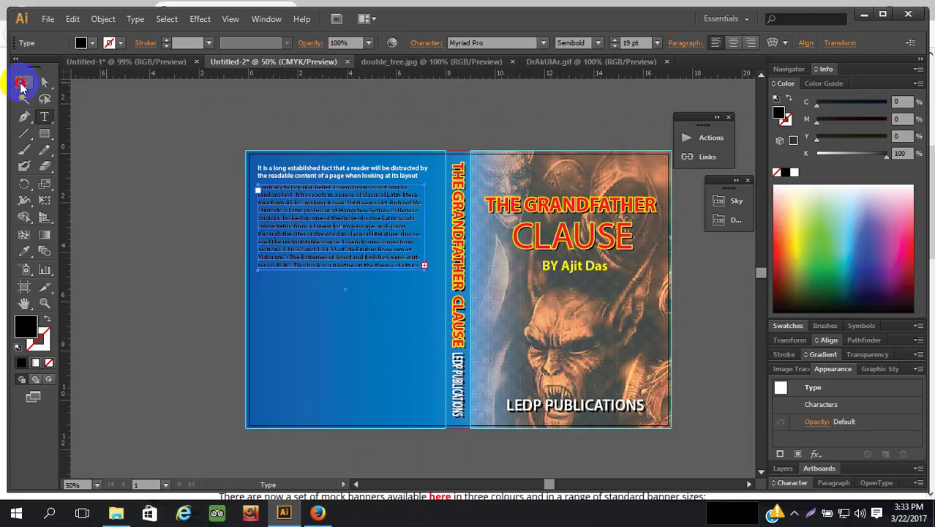
Lengthen the back cover's paragraph frame until its overset text fits, and justify the text with the last line aligned left
drag(342, 268, 354, 345)
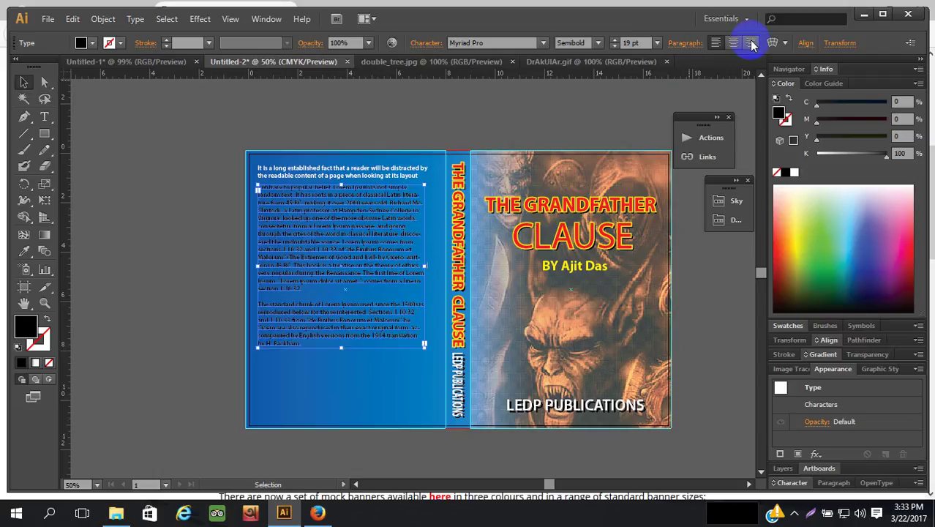
click(688, 43)
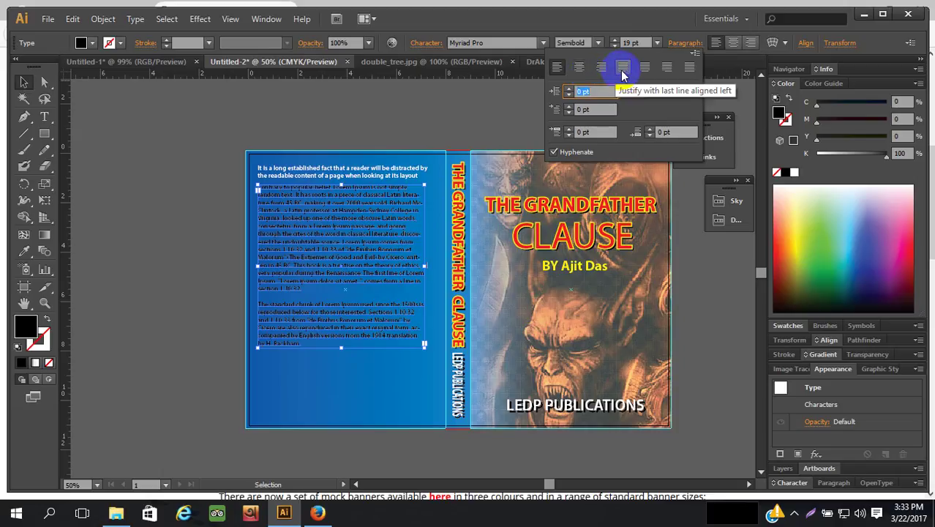
click(623, 69)
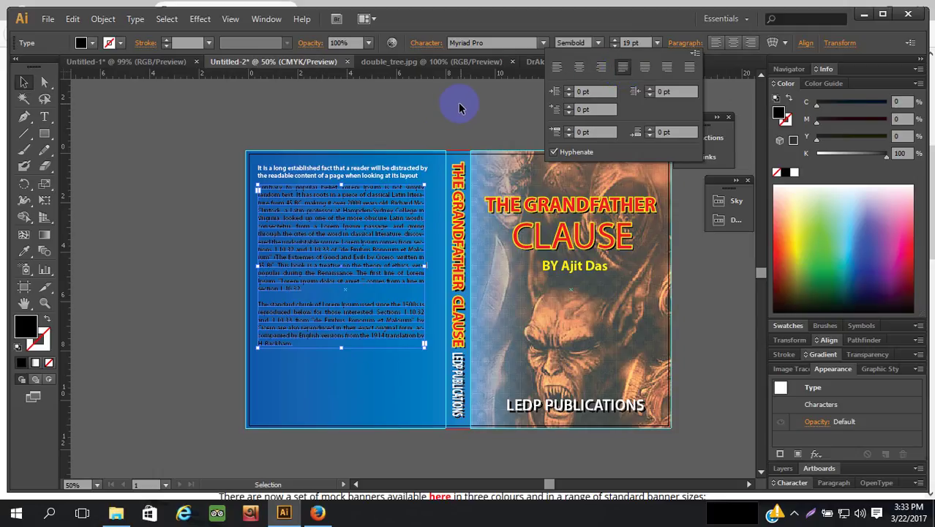
Fill the back cover paragraph text with white and reduce its font size to 15 pt
click(796, 176)
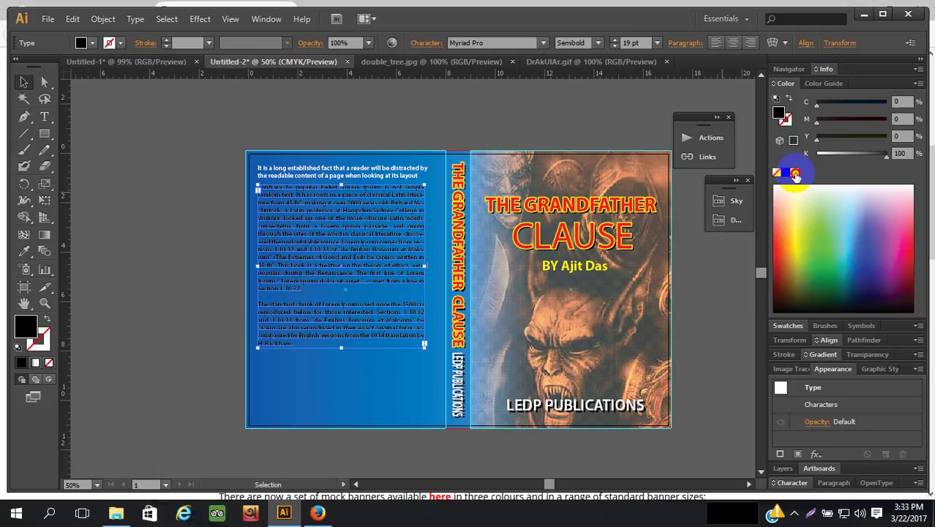
click(796, 175)
click(574, 44)
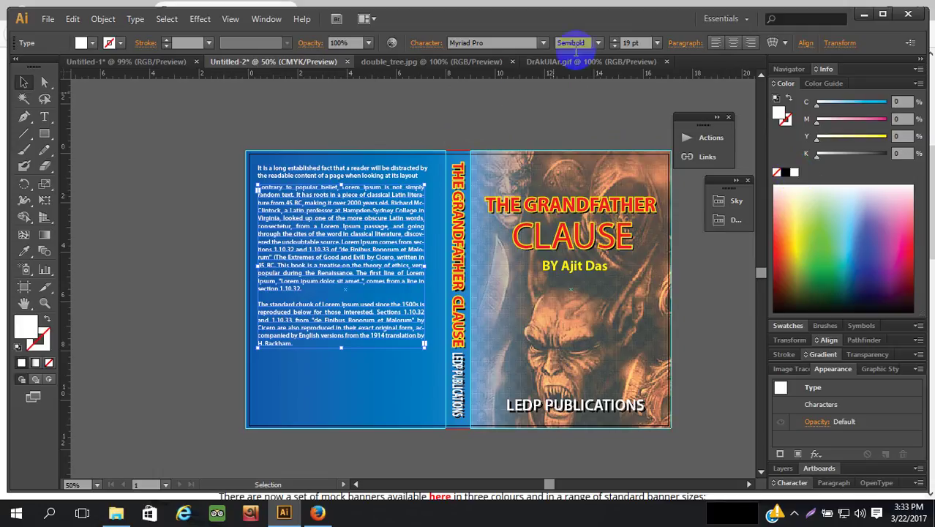
click(614, 47)
click(614, 46)
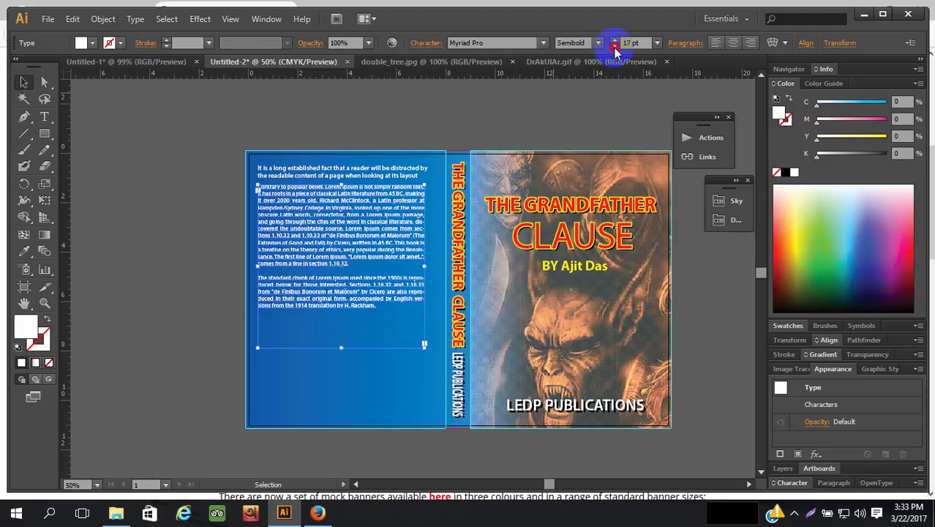
click(614, 47)
click(614, 46)
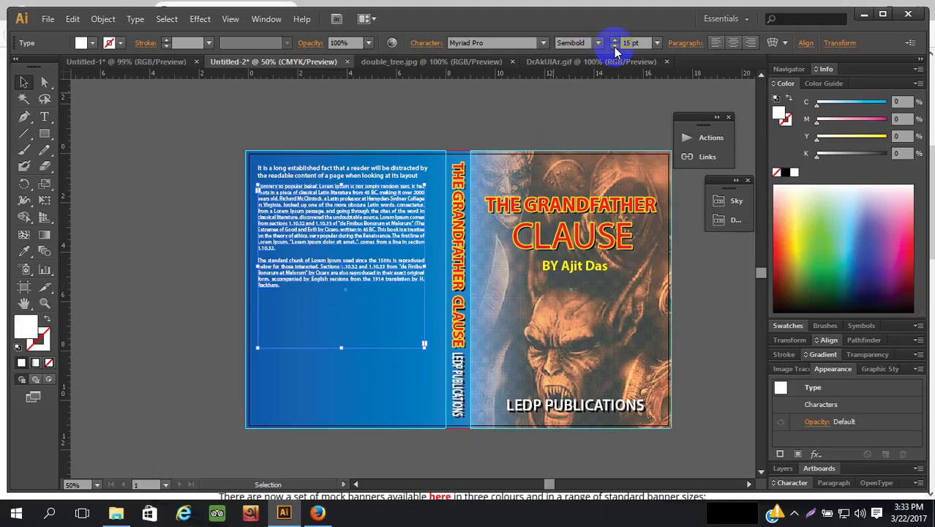
click(615, 38)
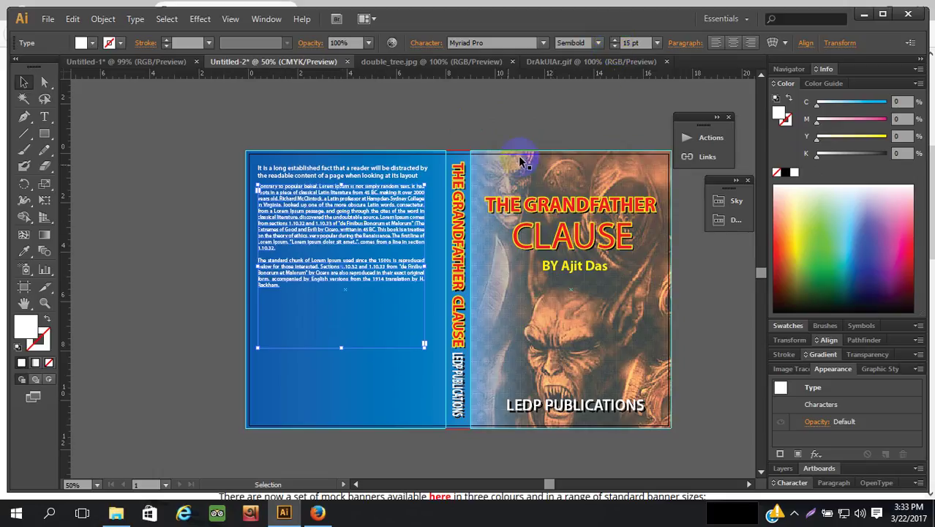
Set the leading of the back cover paragraphs to 20 pt and deselect the text
click(426, 42)
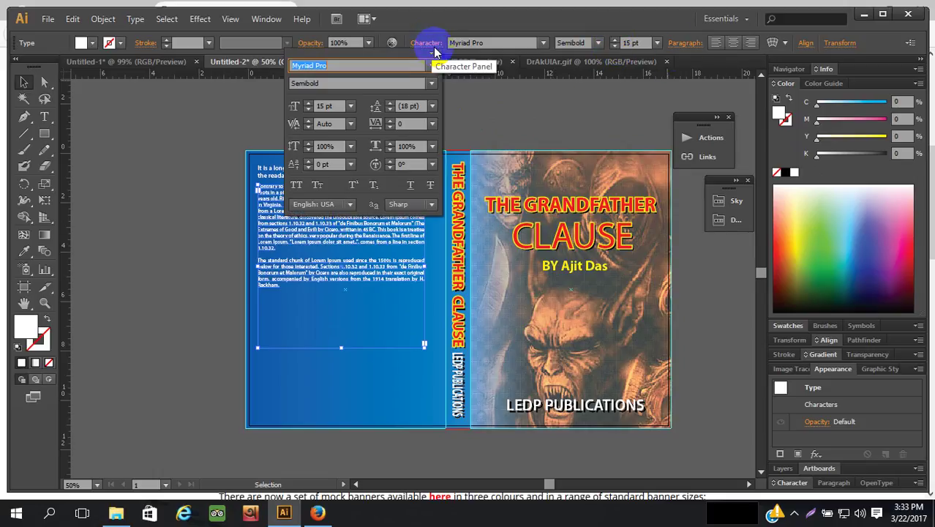
click(390, 105)
click(390, 105)
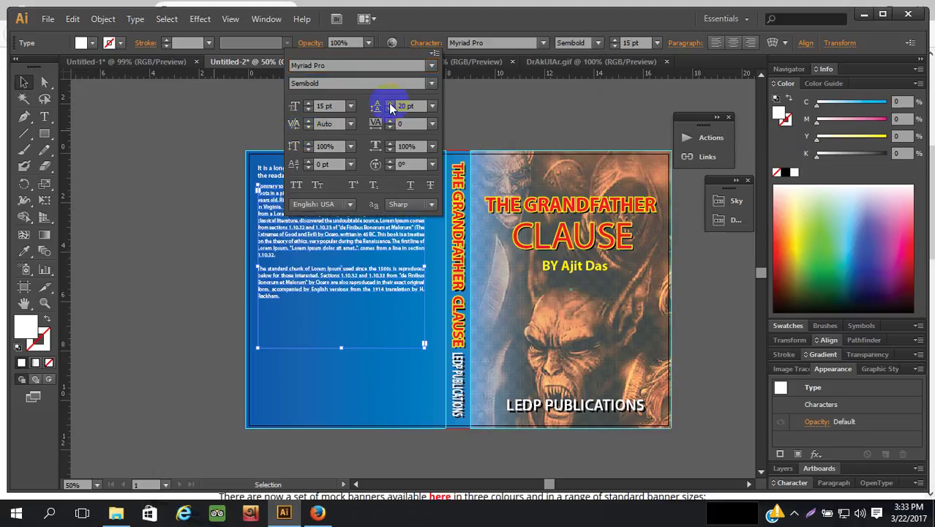
click(491, 106)
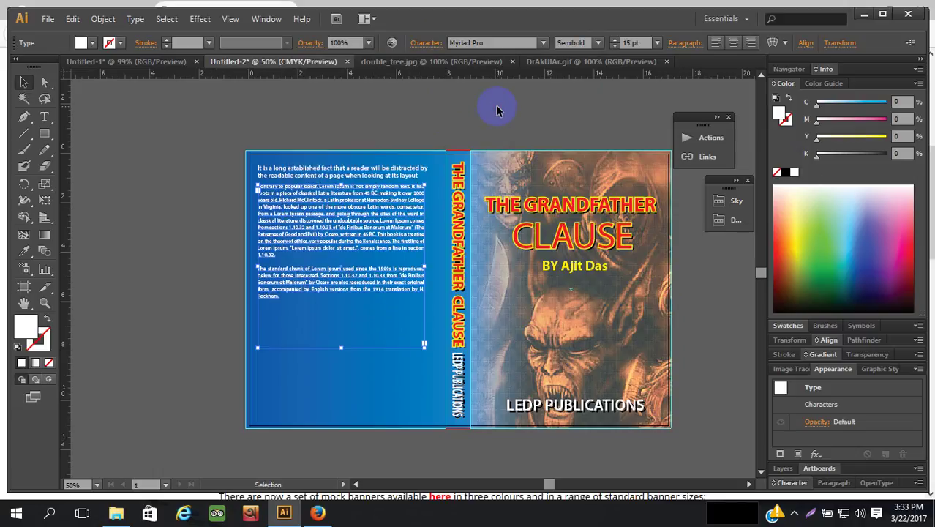
click(521, 114)
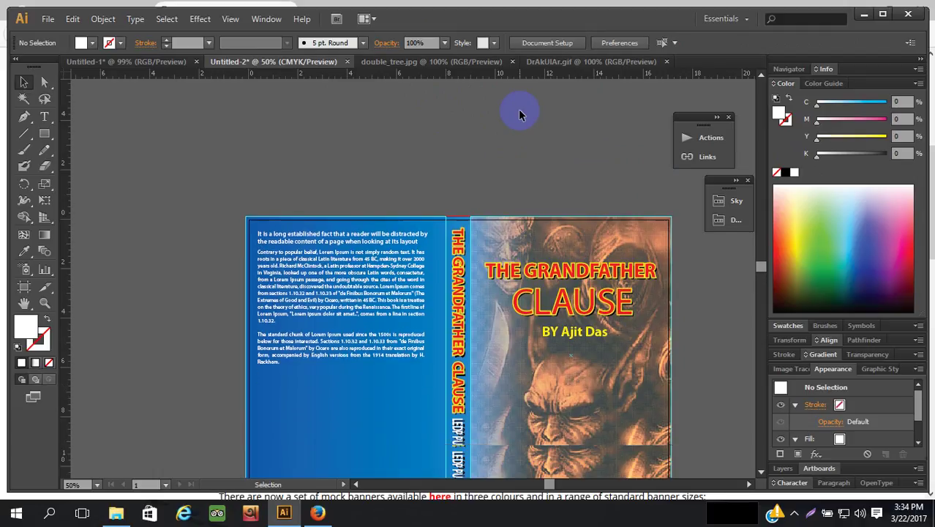
Paste the copied paragraphs again after "H. Rackham." in the back cover text, and lengthen the frame downward to show more lines
click(354, 220)
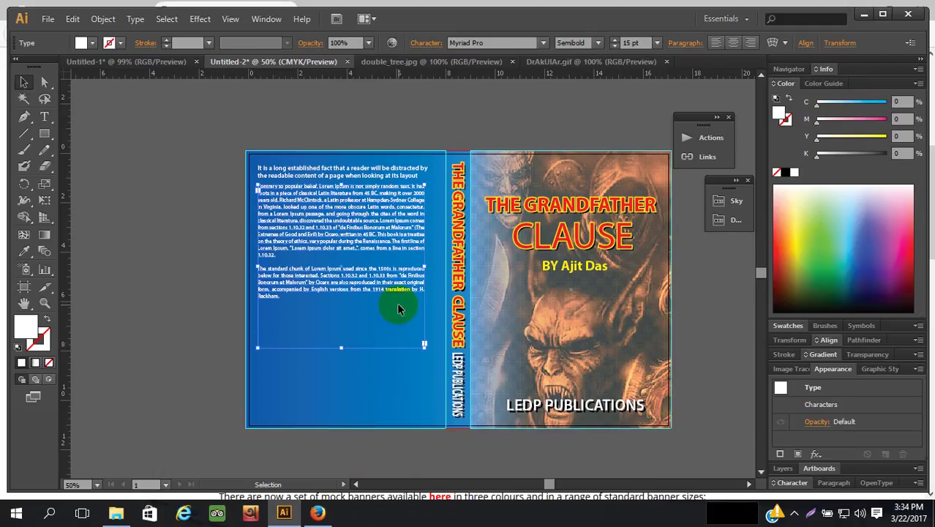
click(43, 116)
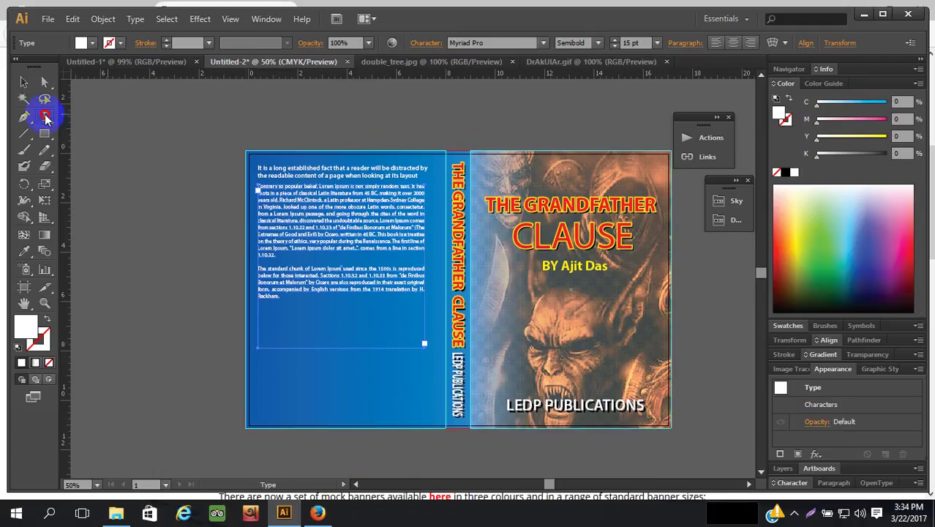
click(280, 296)
click(340, 312)
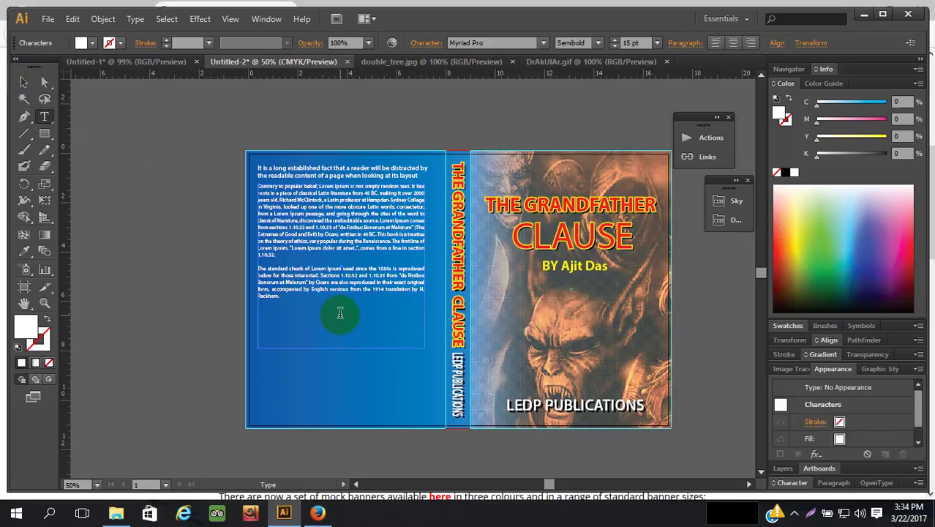
key(ctrl+v)
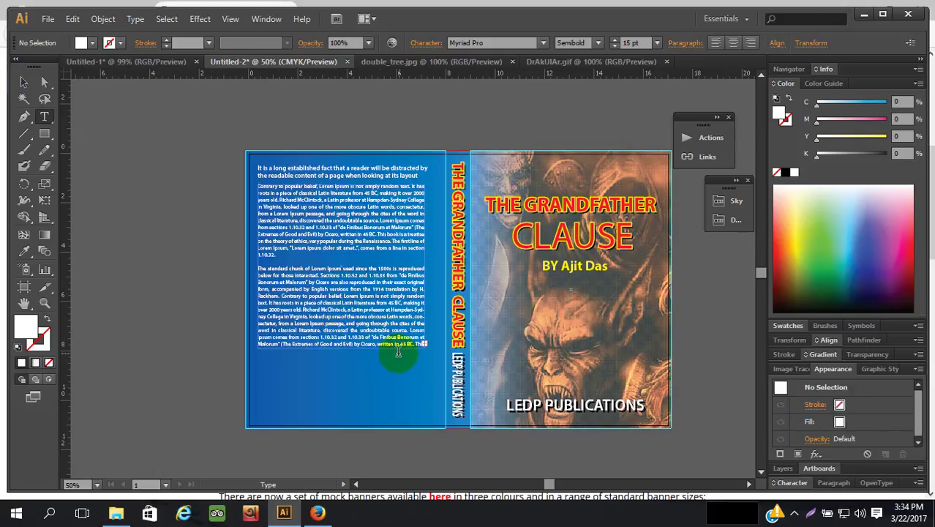
click(23, 82)
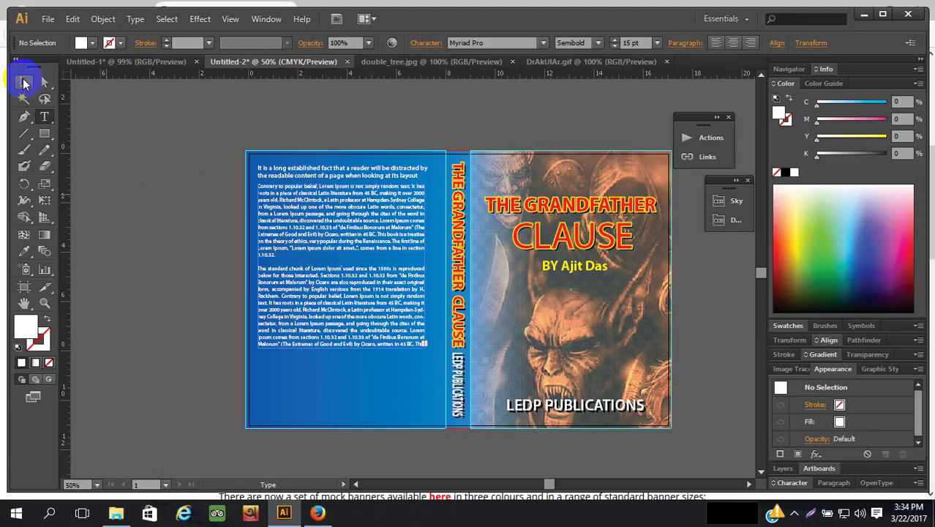
click(325, 340)
drag(341, 349, 345, 374)
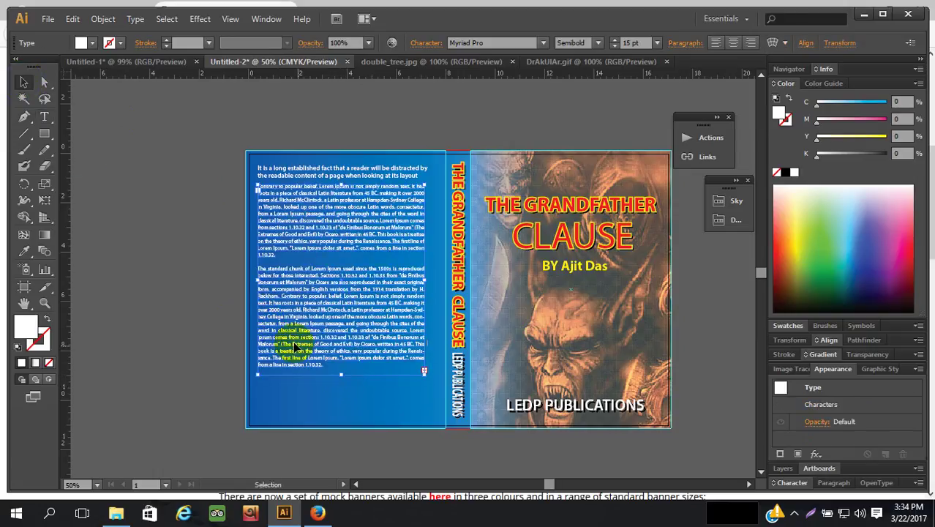
Delete the break after the last "section 1.10.32." and the following paragraph's opening words, so the text continues with "Cicero are also reproduced"
click(44, 116)
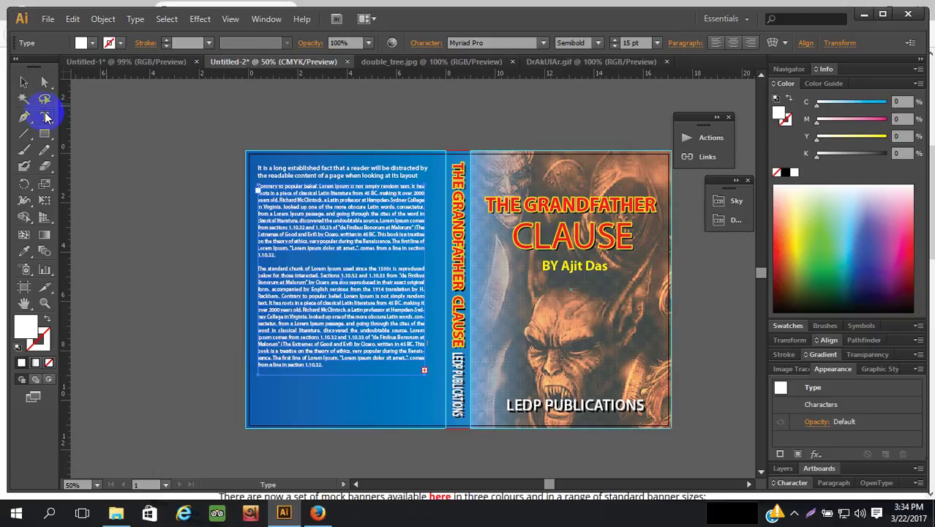
click(328, 365)
click(402, 418)
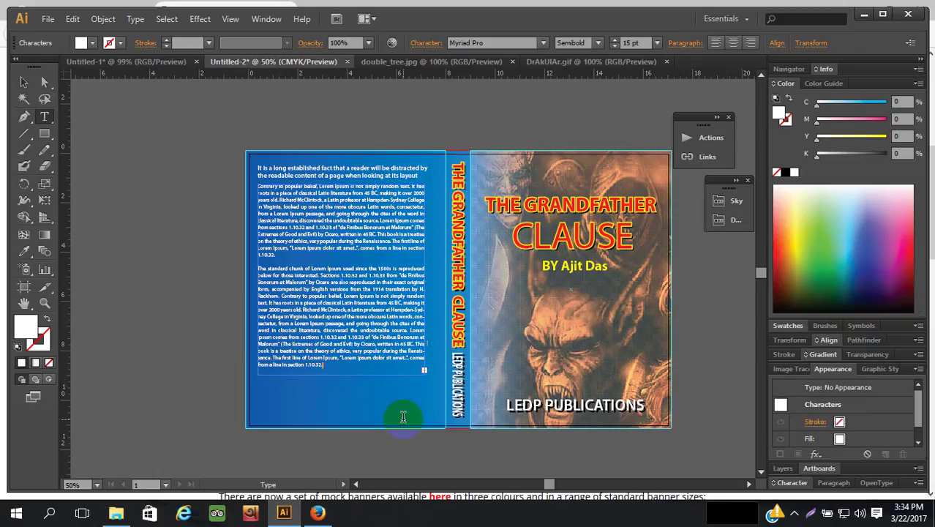
key(ctrl+v)
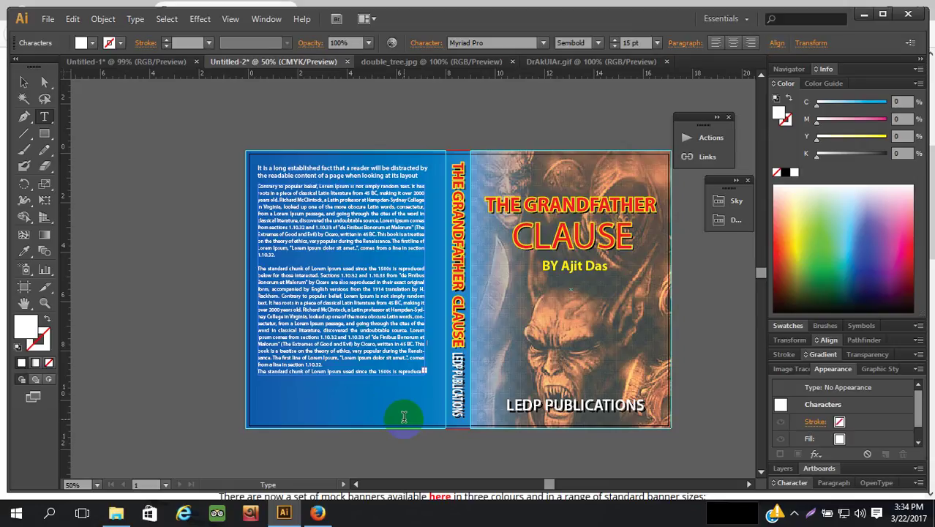
key(Delete)
key(Delete)
key(Delete)
key(Delete)
key(Delete)
key(Delete)
key(Delete)
key(Delete)
key(Delete)
key(Delete)
key(Delete)
key(Delete)
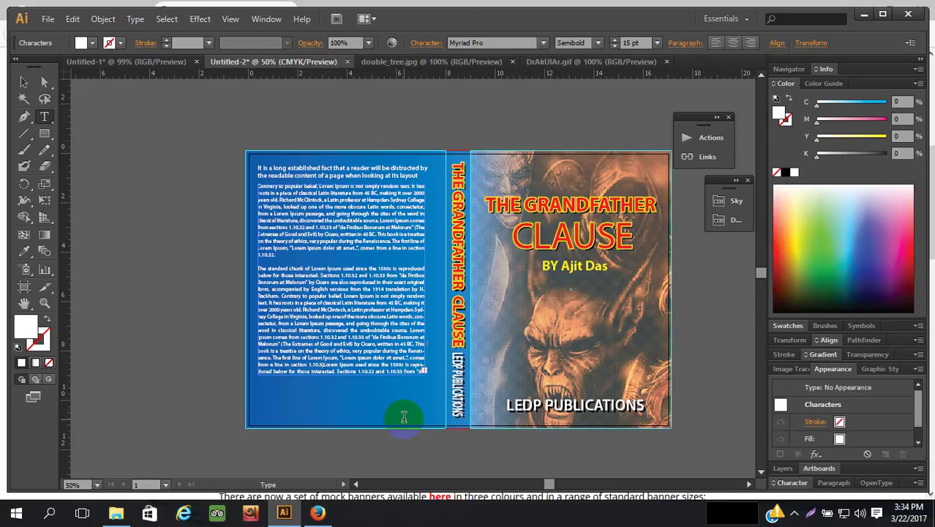
key(Delete)
key(Delete)
key(Delete)
key(Delete)
key(Delete)
key(Delete)
key(Delete)
key(Delete)
key(Delete)
key(Delete)
key(Delete)
key(Delete)
key(Delete)
key(Delete)
key(Delete)
key(Delete)
key(Delete)
key(Delete)
key(Delete)
key(Delete)
key(Delete)
key(Delete)
key(Delete)
key(Delete)
key(Delete)
key(Delete)
key(Delete)
key(Delete)
key(Delete)
key(Delete)
key(Delete)
key(Delete)
key(Delete)
key(Delete)
key(Delete)
key(Delete)
key(Delete)
key(Delete)
key(Delete)
key(Delete)
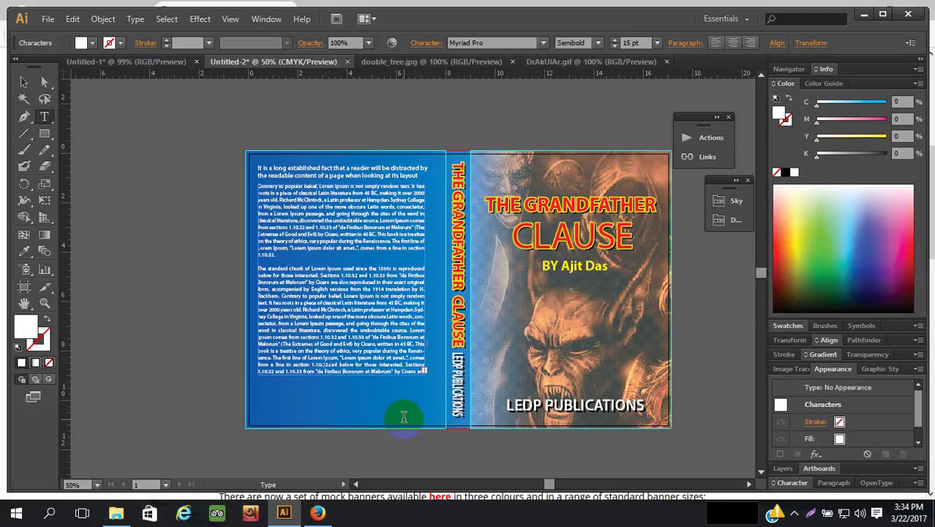
key(Delete)
key(Delete)
key(Delete)
key(Delete)
key(Delete)
key(Delete)
key(Delete)
key(Delete)
key(Delete)
key(Delete)
key(Delete)
key(Delete)
key(Delete)
key(Delete)
key(Delete)
key(Delete)
key(Delete)
key(Delete)
key(Delete)
key(Delete)
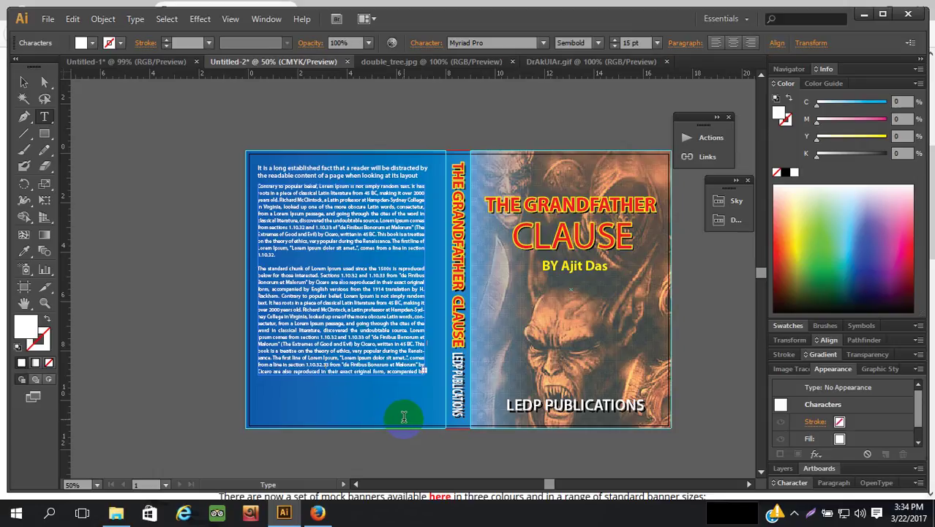
key(Delete)
key(Delete)
key(Delete)
key(Delete)
key(Delete)
key(Delete)
key(Delete)
key(Delete)
key(Delete)
key(Delete)
key(Delete)
key(Delete)
key(Delete)
key(Delete)
key(Delete)
key(Delete)
key(Delete)
key(Delete)
key(Delete)
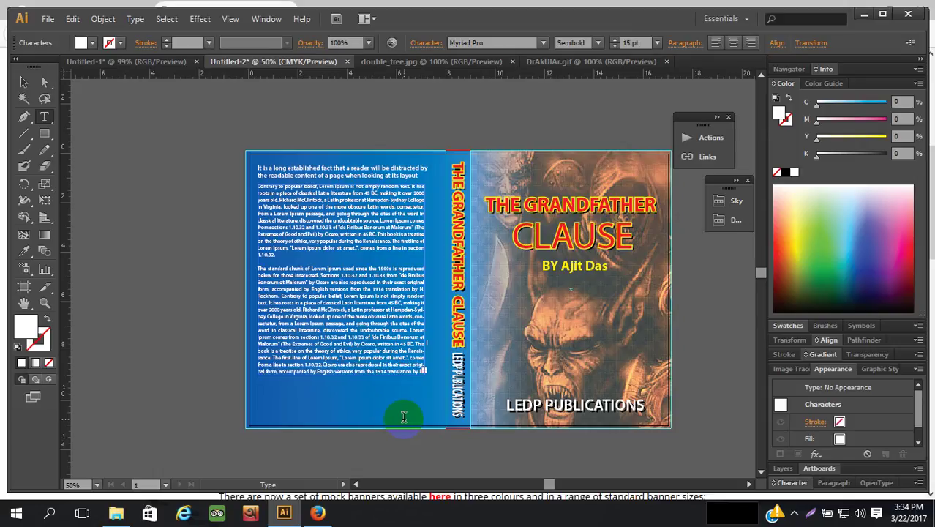
Resize the paragraph frame's lower edge to end just below the last line of text, and deselect it
click(26, 84)
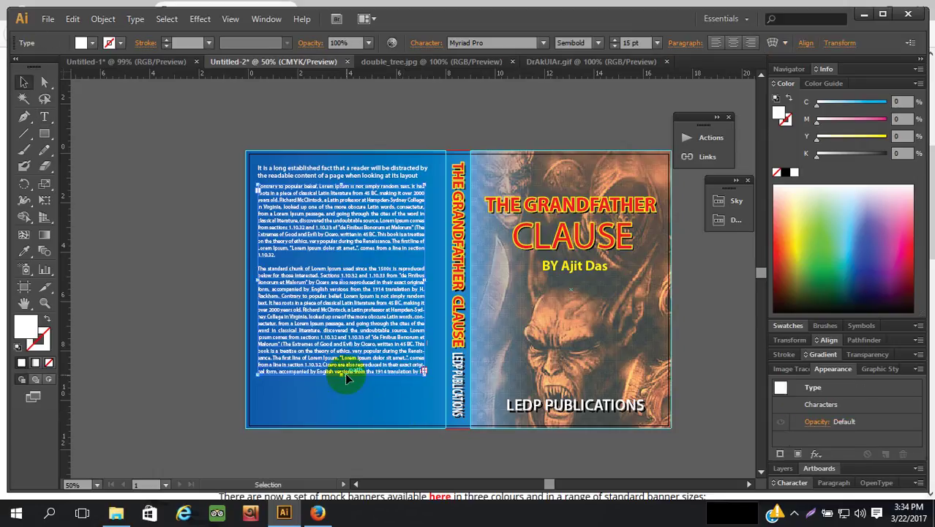
click(335, 373)
drag(345, 423, 333, 410)
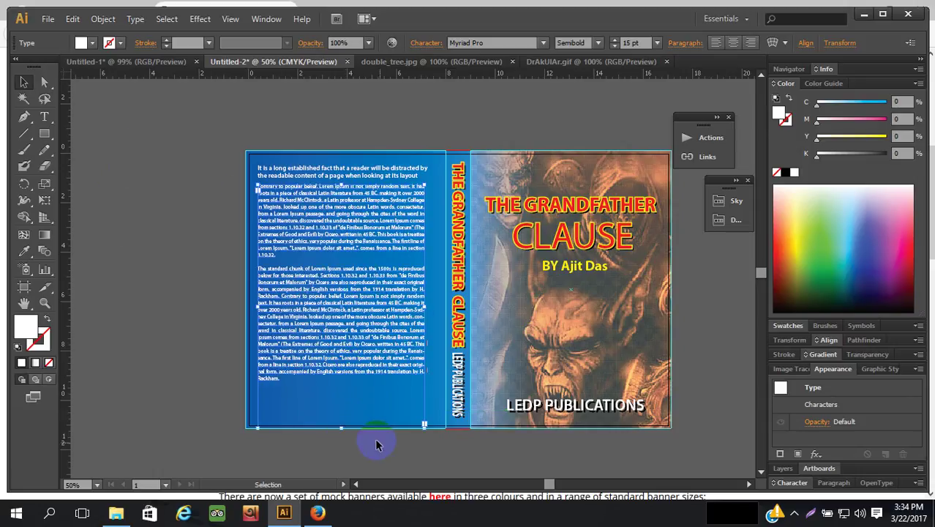
drag(341, 429, 340, 383)
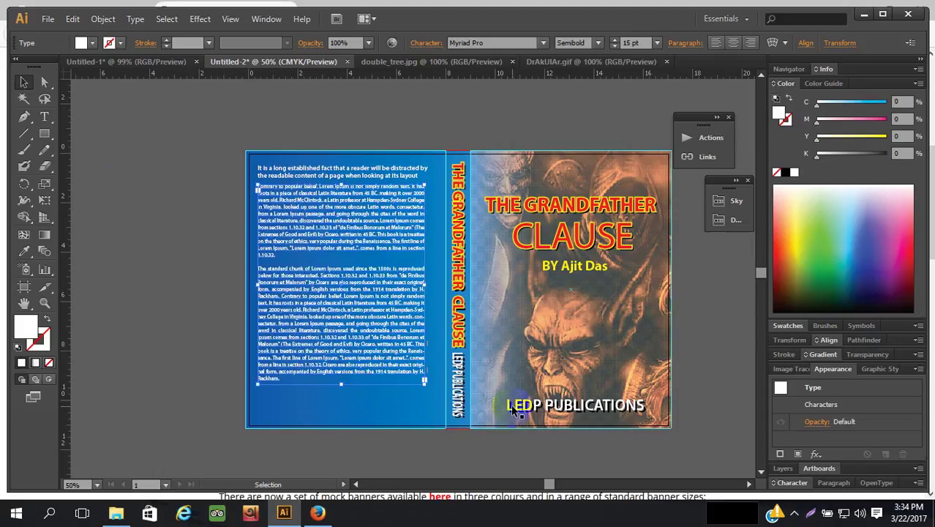
click(465, 119)
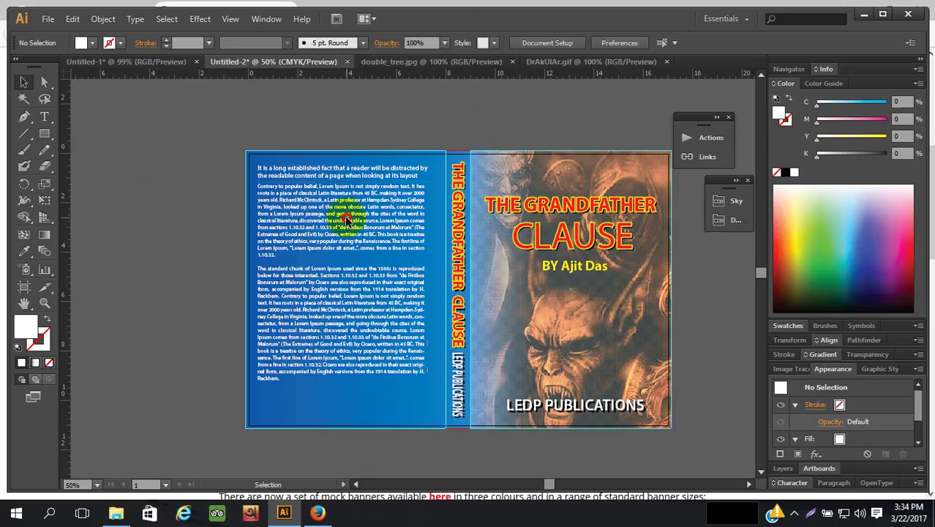
click(326, 209)
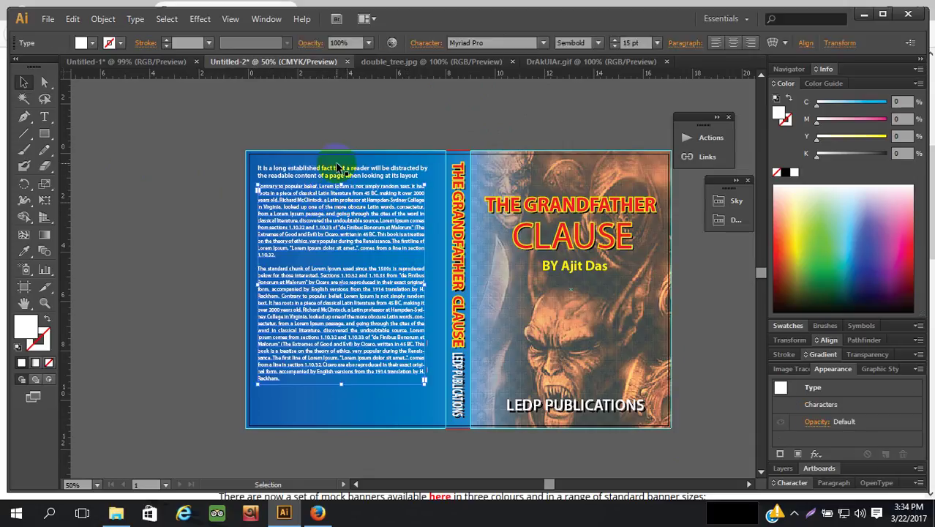
click(338, 168)
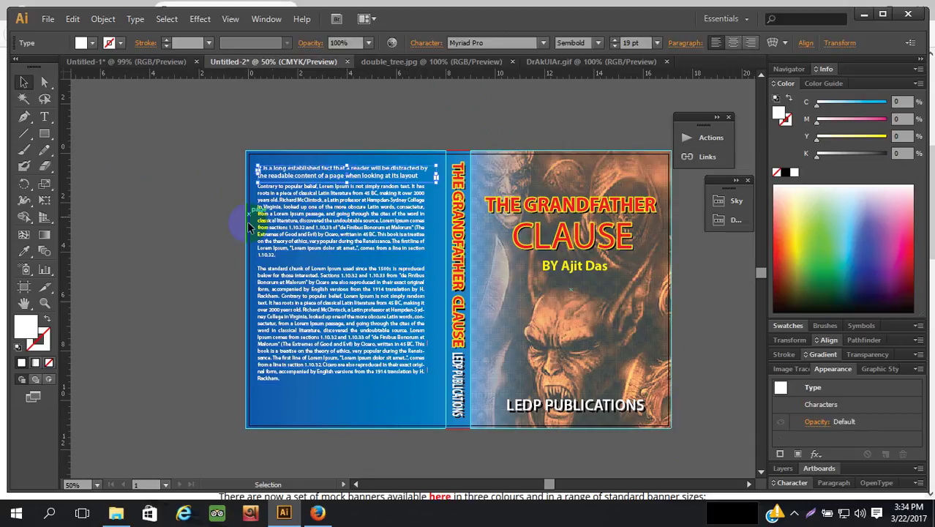
click(455, 121)
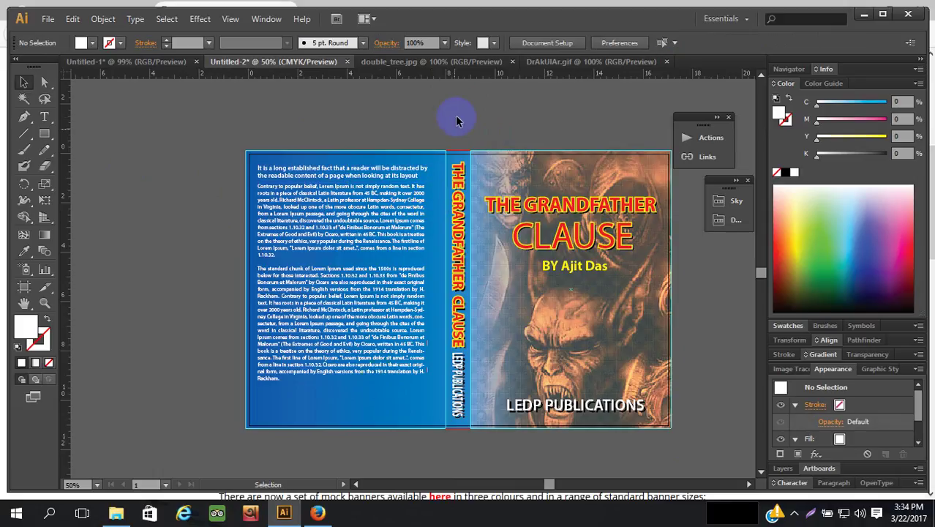
Switch to Firefox and examine the lower back cover of the reference book in the "book cover" image search
click(317, 513)
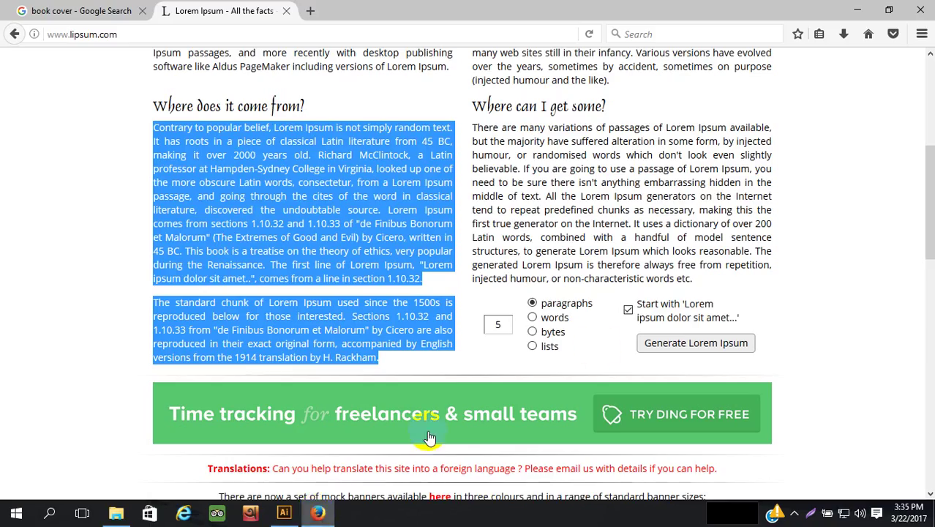
click(73, 12)
scroll(395, 249, down, 1)
scroll(395, 249, down, 2)
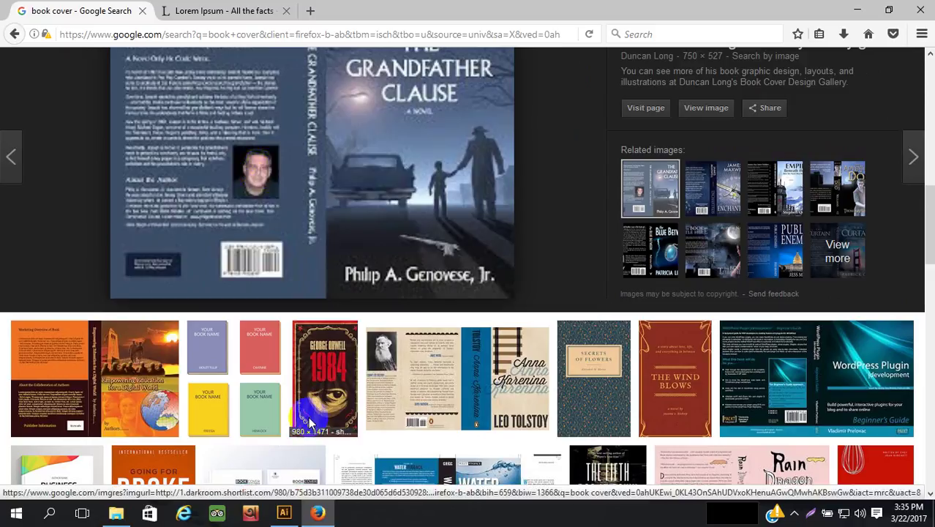
click(242, 11)
click(108, 7)
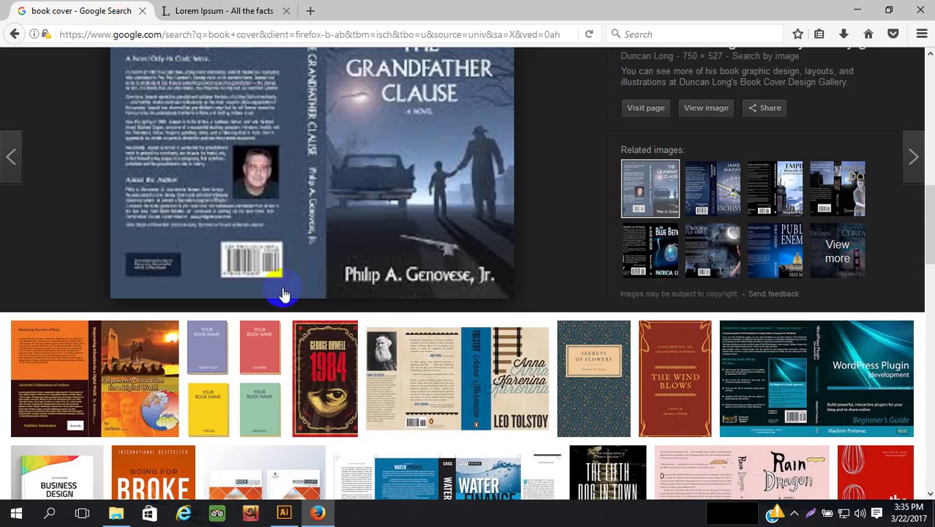
Switch to Illustrator and create an empty area text frame on the canvas outside the back cover's left edge
click(285, 515)
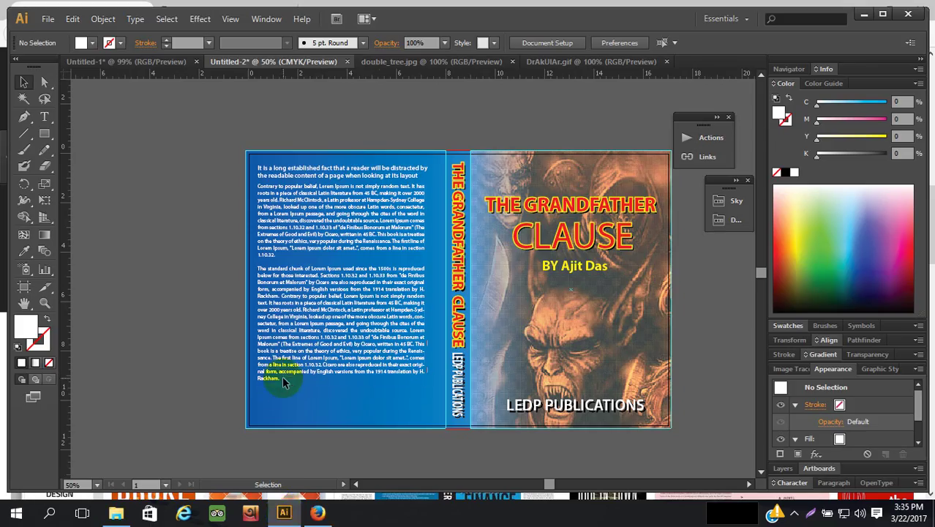
click(45, 118)
drag(114, 254, 217, 365)
click(256, 277)
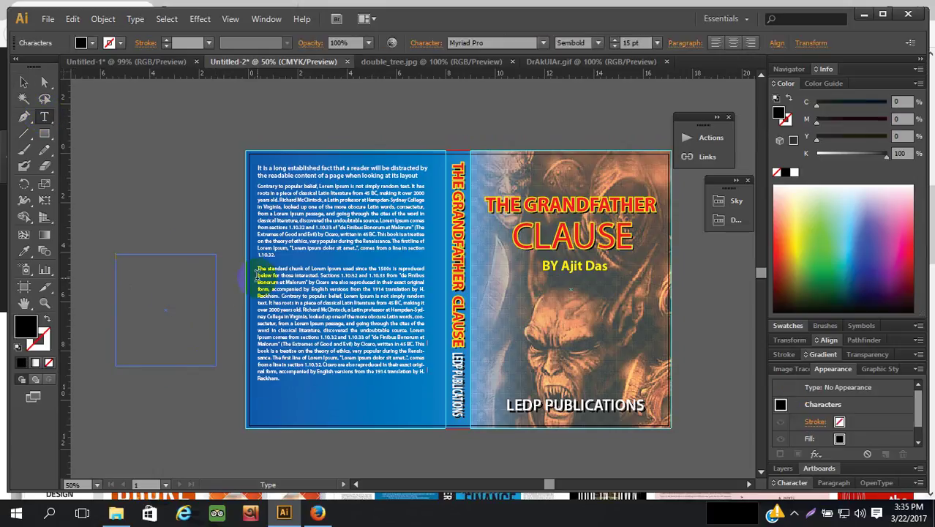
Copy the paragraph beginning "The standard chunk of Lorem Ipsum" through its end, and remove it from the back cover text
drag(257, 269, 387, 317)
key(ctrl+c)
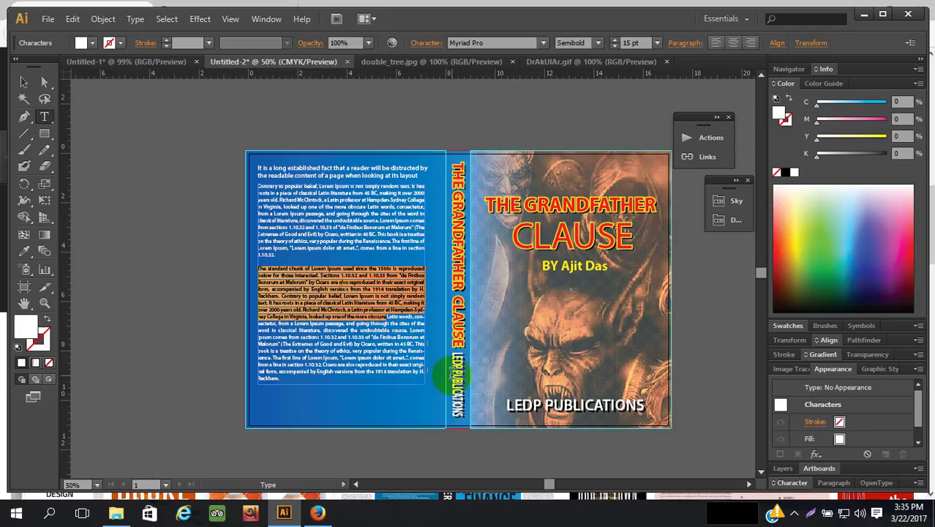
shift+click(285, 378)
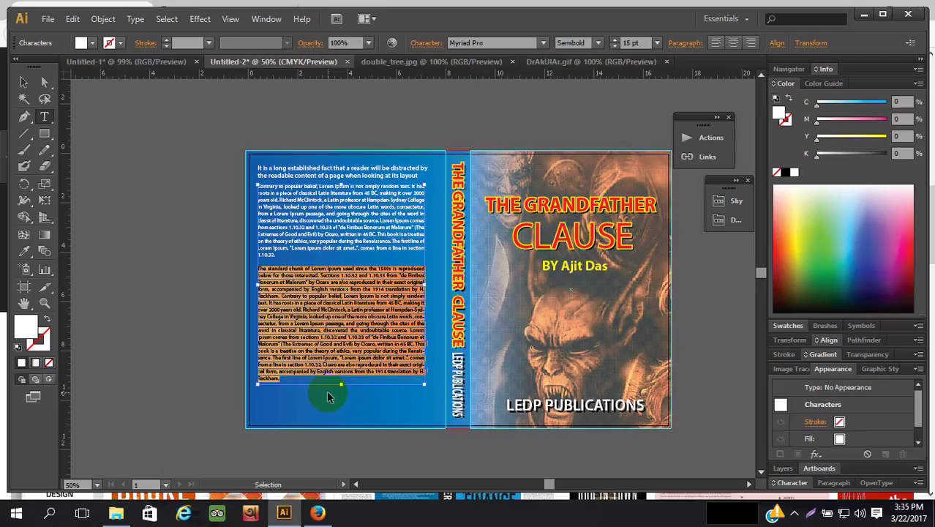
key(BackSpace)
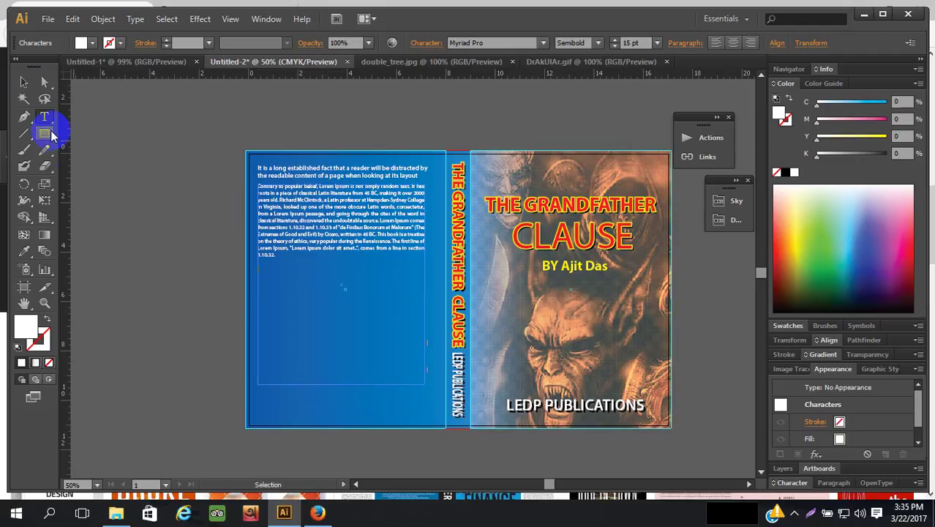
Paste the copied "The standard chunk" paragraph into the empty text frame beside the back cover
click(24, 81)
drag(132, 247, 131, 341)
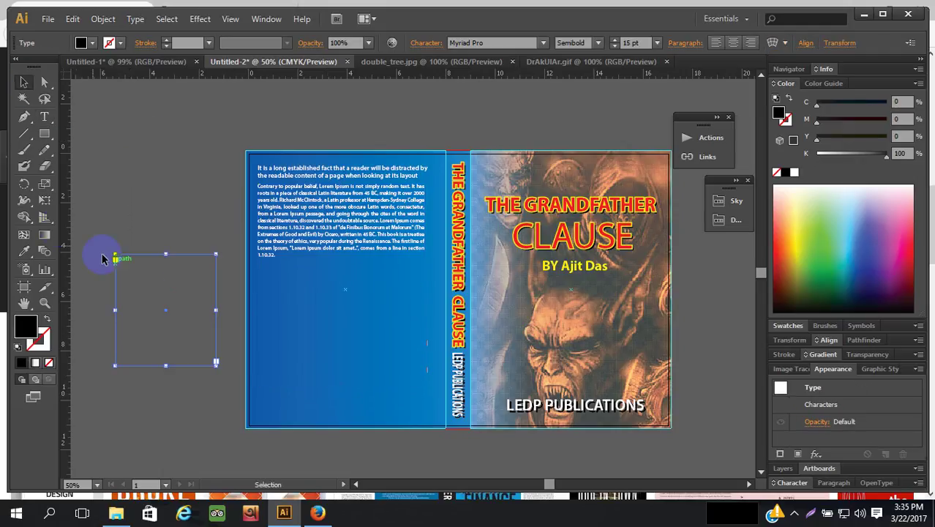
click(44, 116)
click(164, 278)
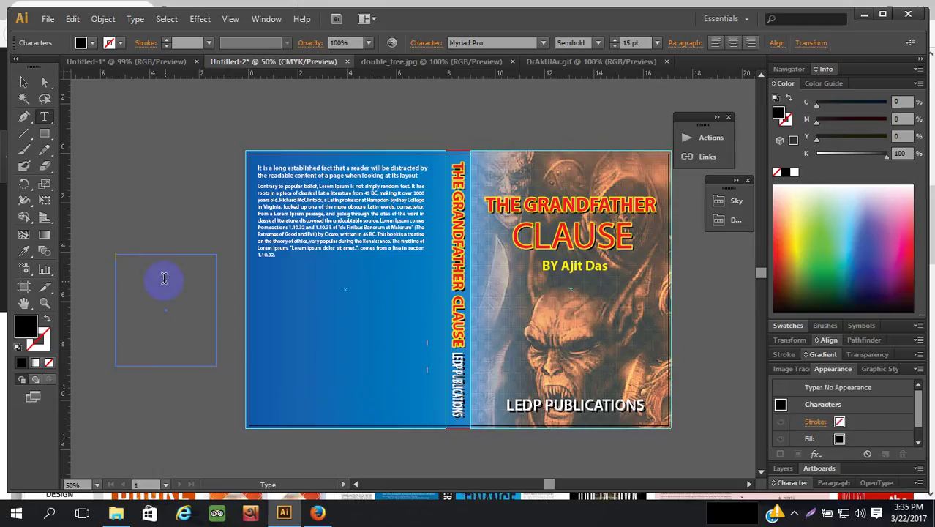
key(ctrl+v)
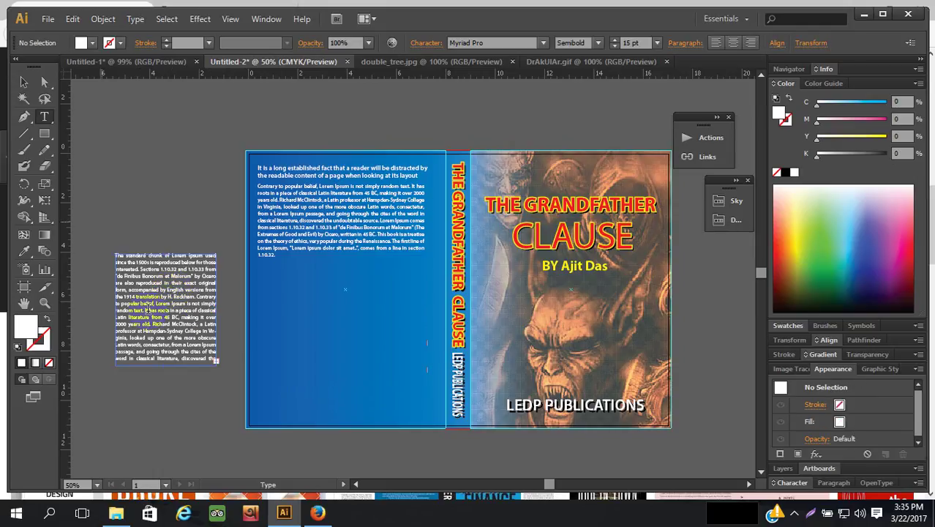
Enlarge the pasted paragraph's frame downward and to the right until all of its text shows
click(24, 81)
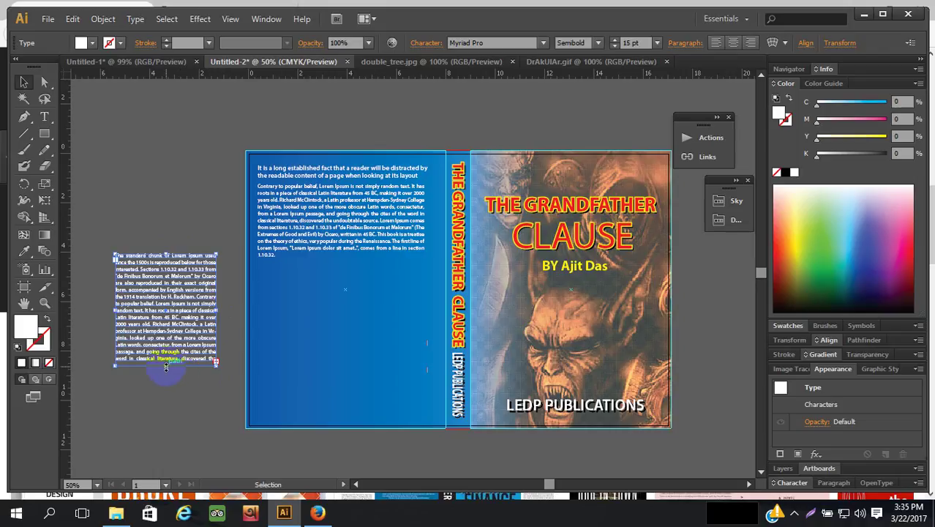
drag(166, 365, 166, 434)
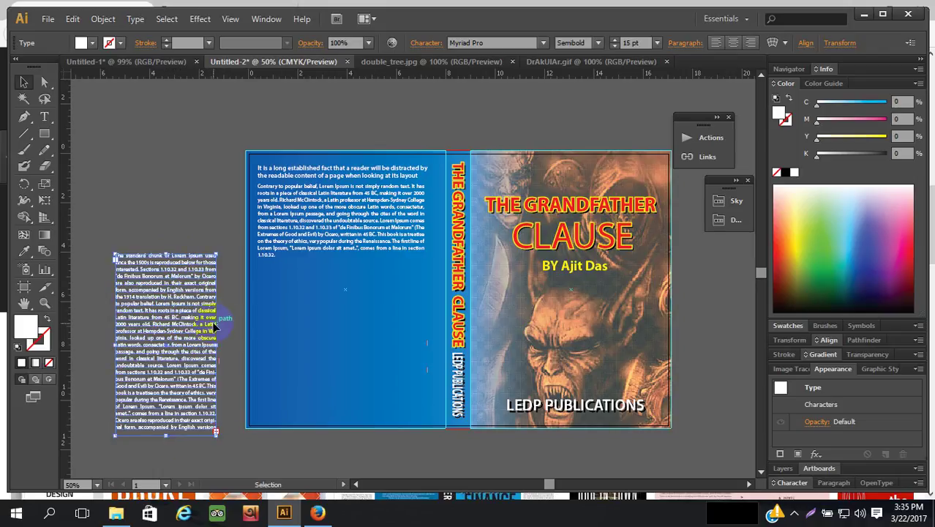
drag(216, 338, 304, 346)
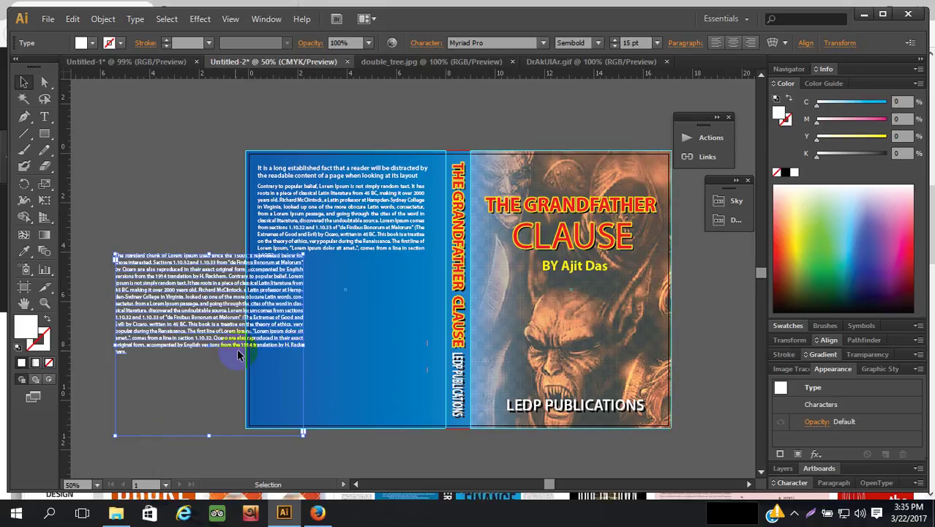
Copy the text from "It has roots in a piece" to the end, and remove it from the "The standard chunk" frame
click(44, 116)
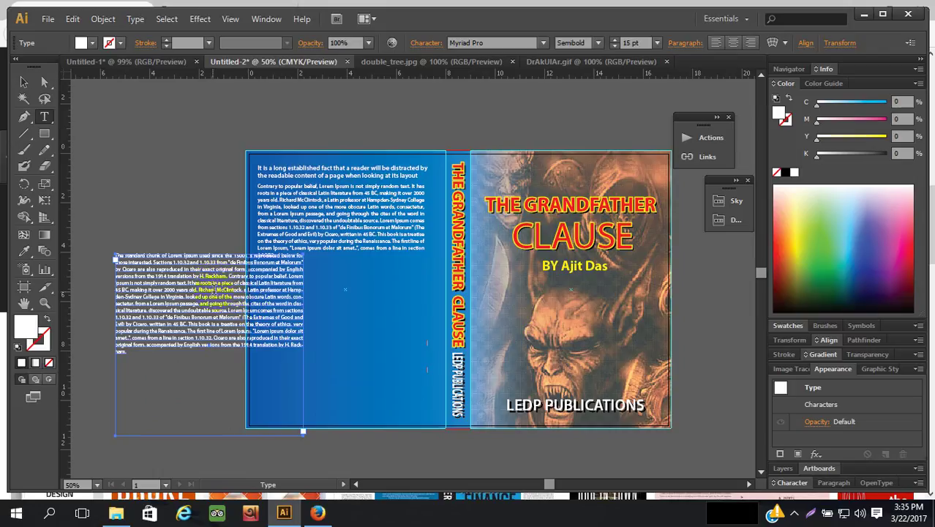
drag(189, 282, 267, 363)
key(ctrl+c)
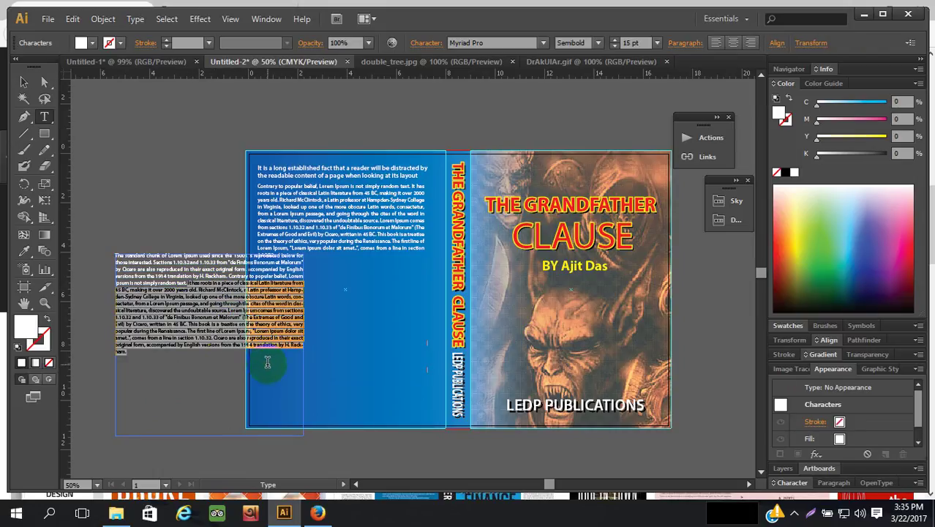
key(Delete)
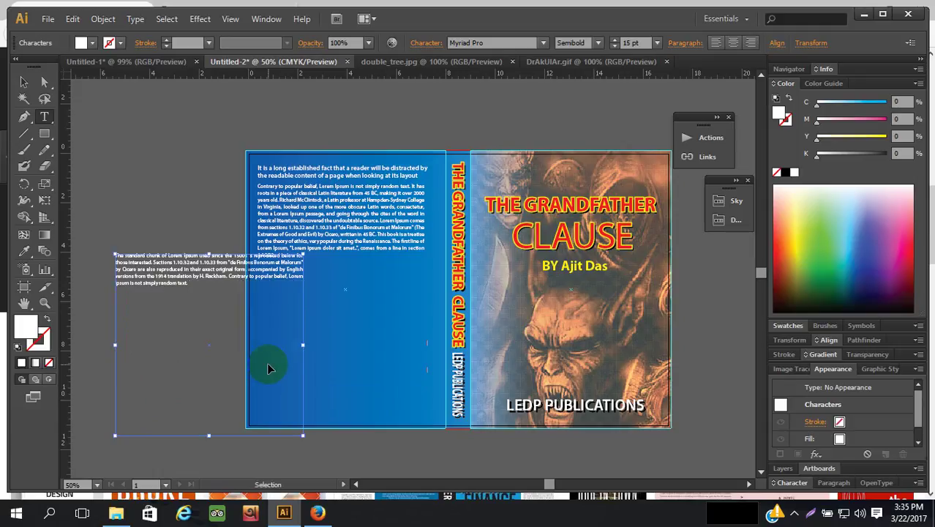
Shrink the frame around its remaining text, and place it on the back cover directly below the first paragraph
click(21, 85)
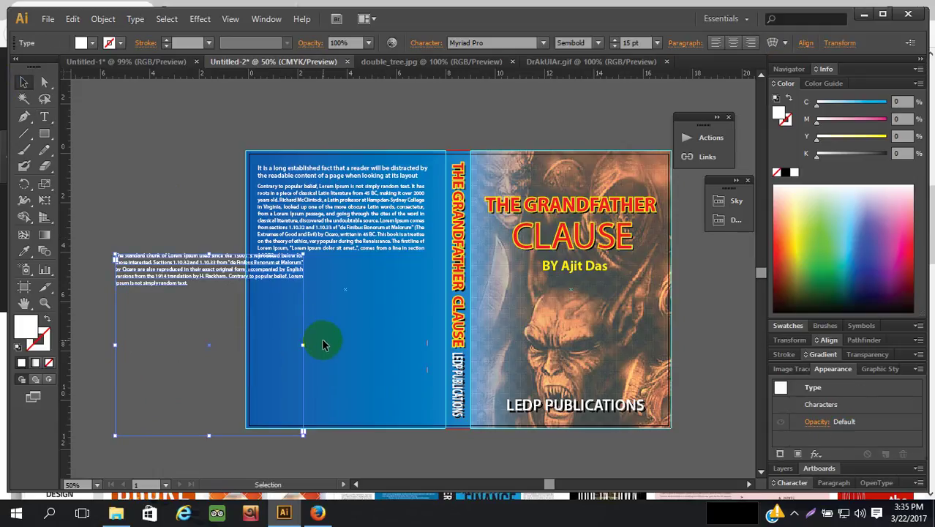
drag(303, 344, 232, 340)
drag(174, 436, 174, 309)
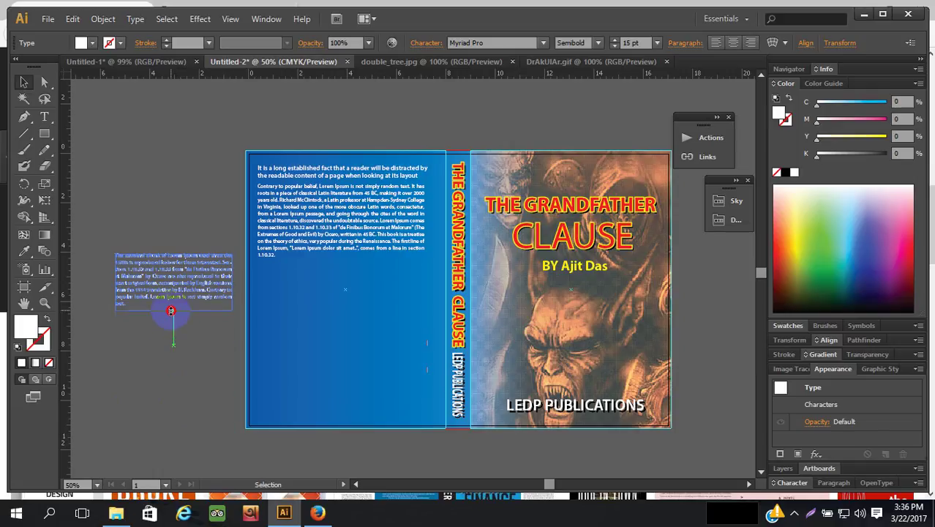
drag(190, 259, 315, 273)
click(149, 253)
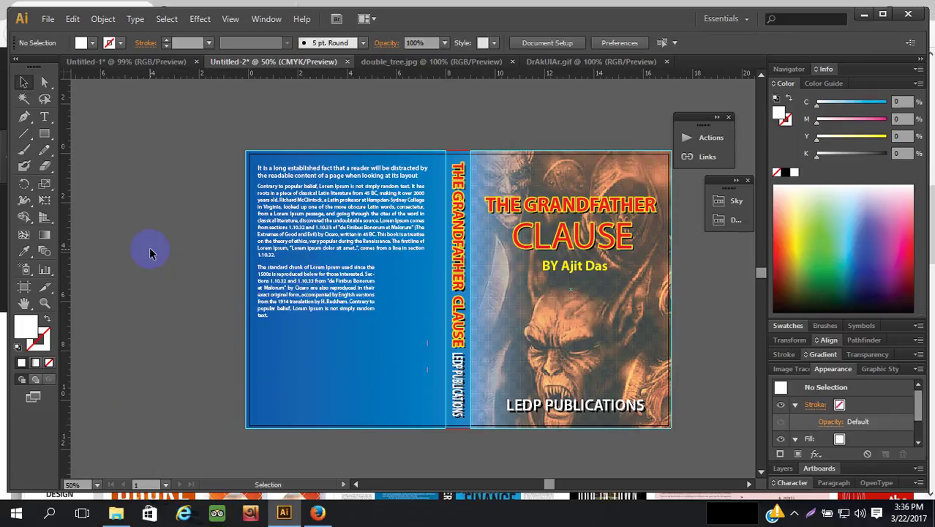
Narrow the second paragraph's frame slightly, leaving space beside it on the back cover, and deselect it
scroll(150, 222, down, 3)
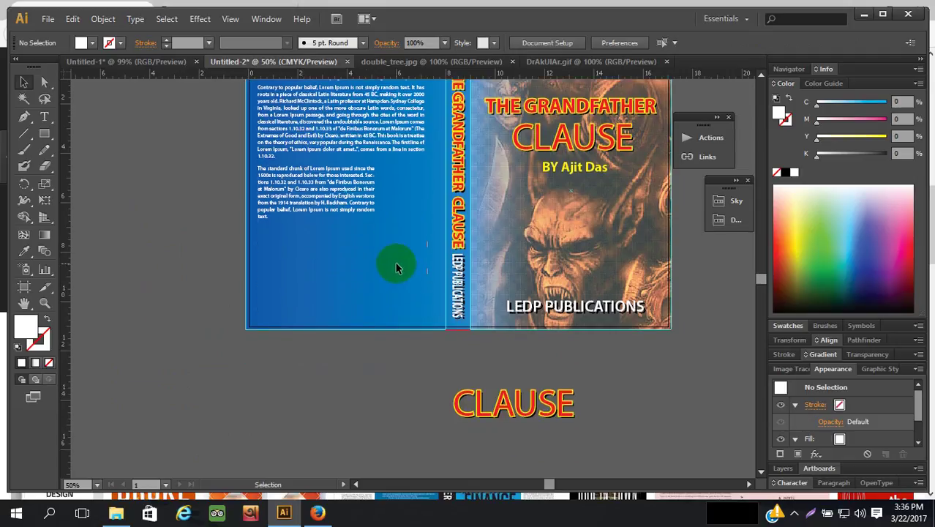
click(369, 190)
drag(375, 197, 367, 194)
mouse_move(312, 224)
mouse_down()
mouse_move(313, 234)
mouse_move(320, 224)
mouse_up()
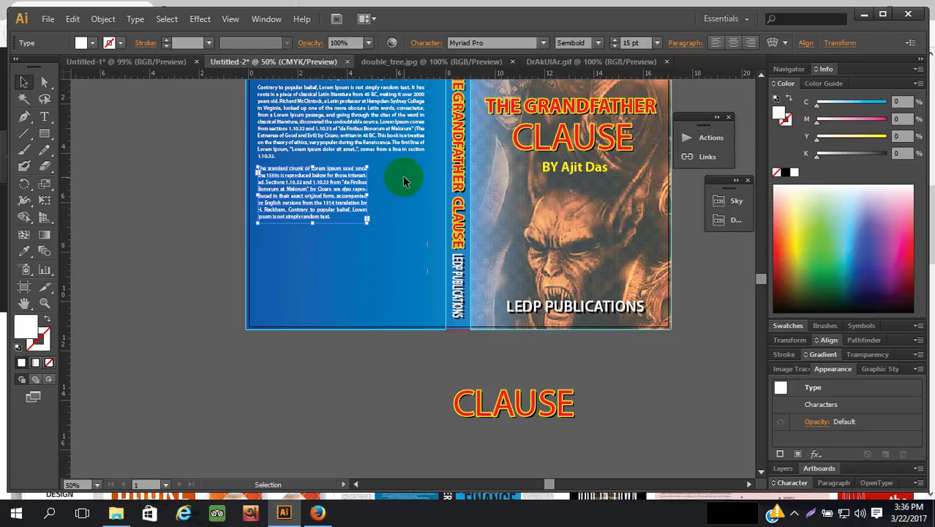
click(110, 180)
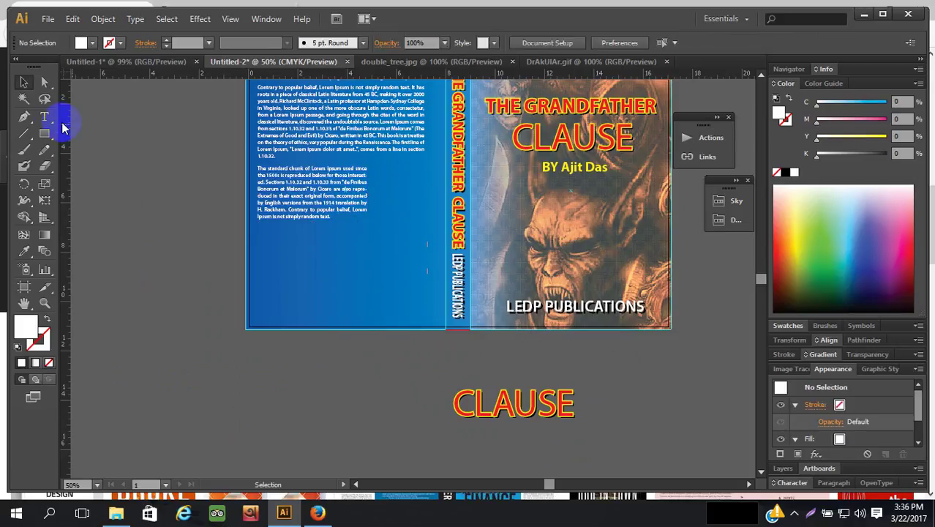
Draw a new text frame overlapping the back cover's lower left edge, and paste the copied "It has roots" text into it
click(44, 117)
drag(113, 236, 315, 363)
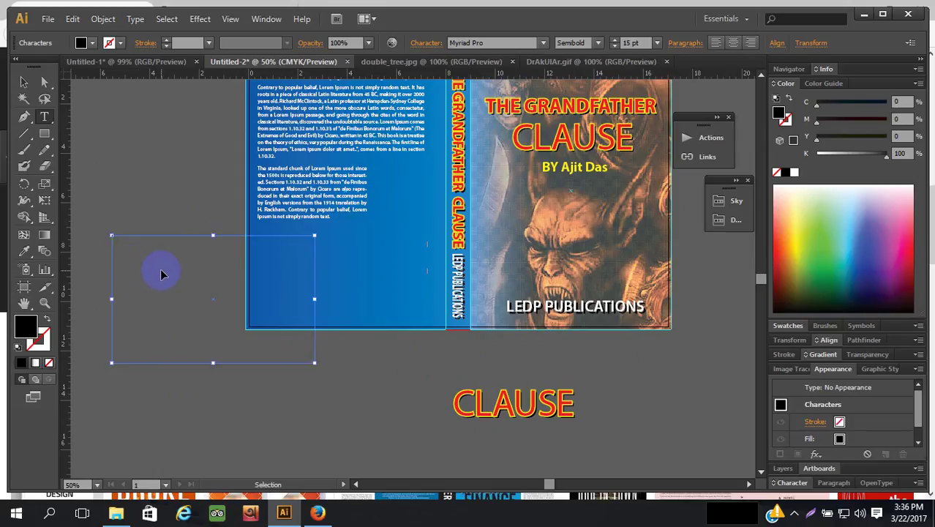
key(ctrl+v)
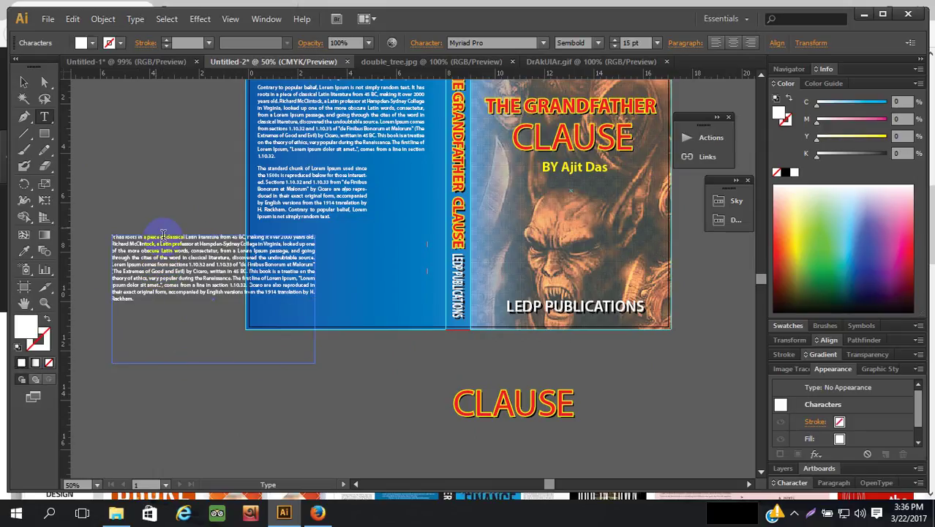
Shorten the "It has roots" frame to its last line, and move it below the second paragraph on the back cover
click(24, 83)
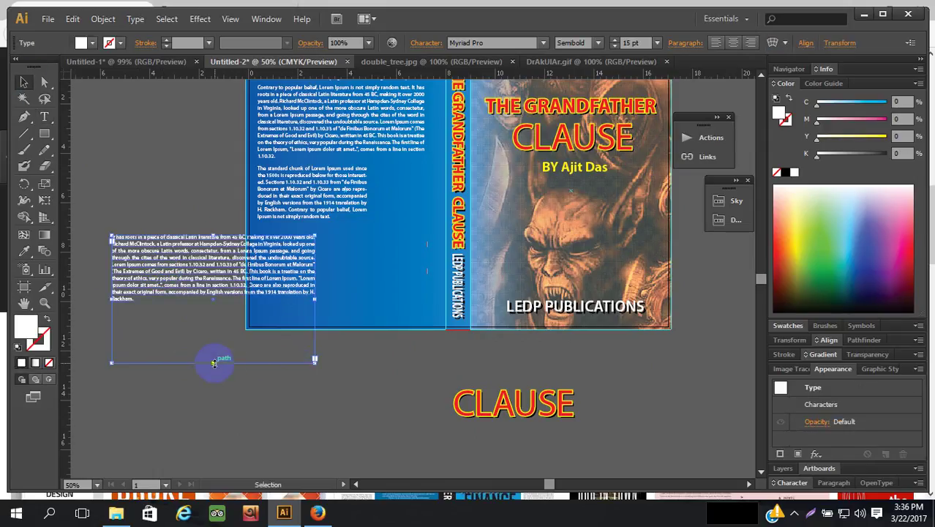
drag(214, 362, 218, 304)
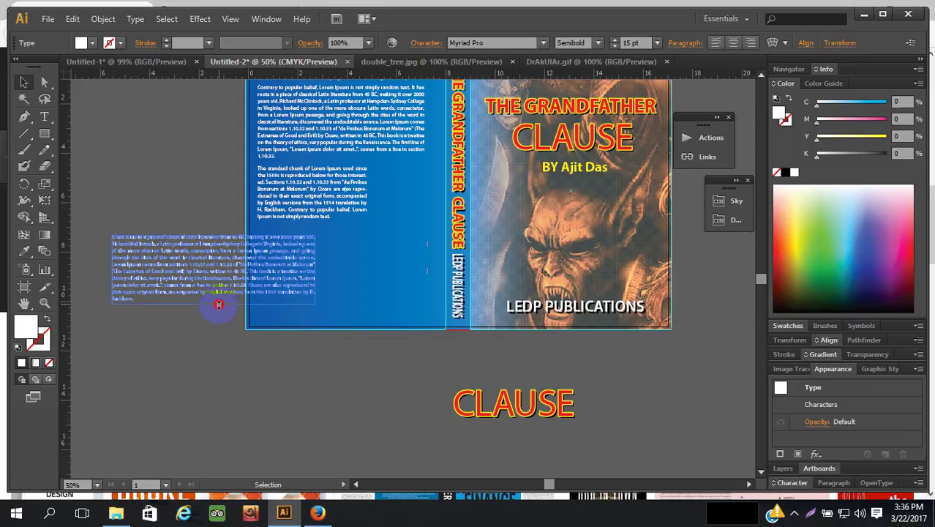
drag(224, 261, 373, 253)
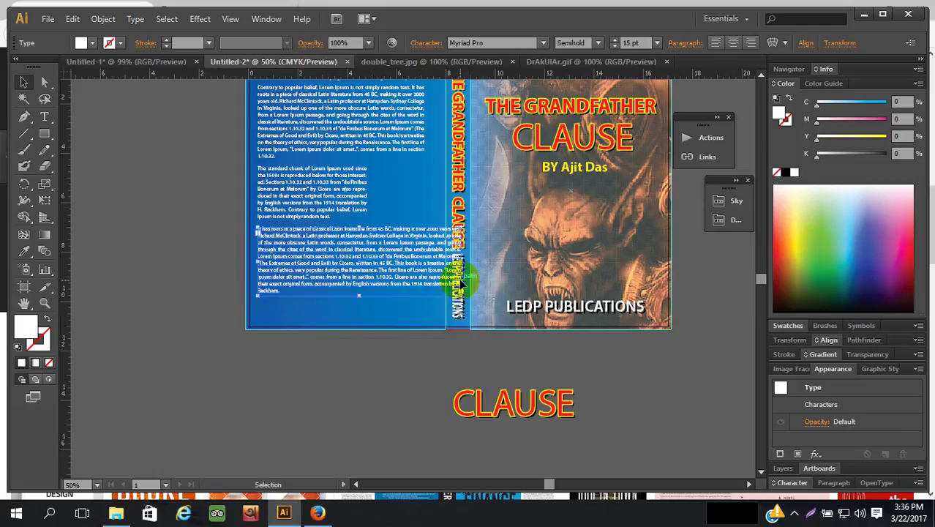
Narrow the third paragraph's frame to the first paragraph's width, and fit its lower edge just below the last line of text
drag(457, 260, 424, 253)
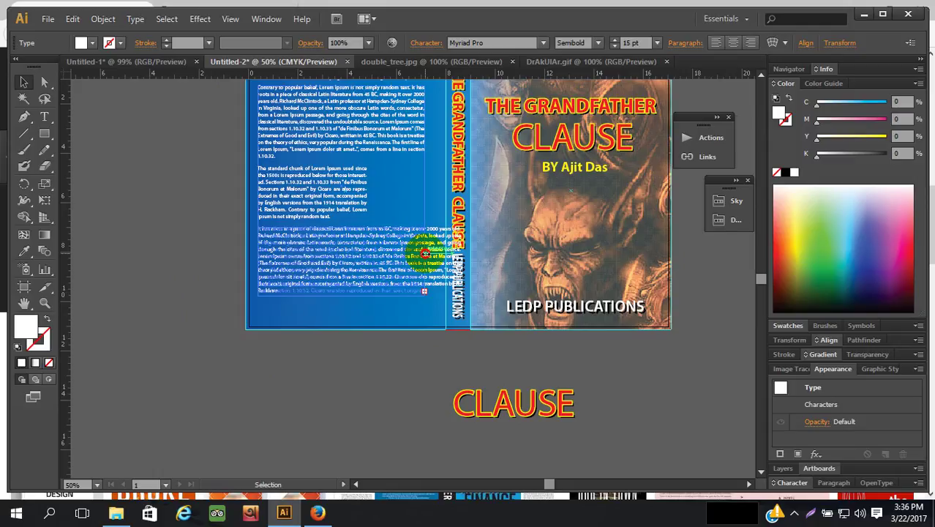
drag(424, 254, 425, 257)
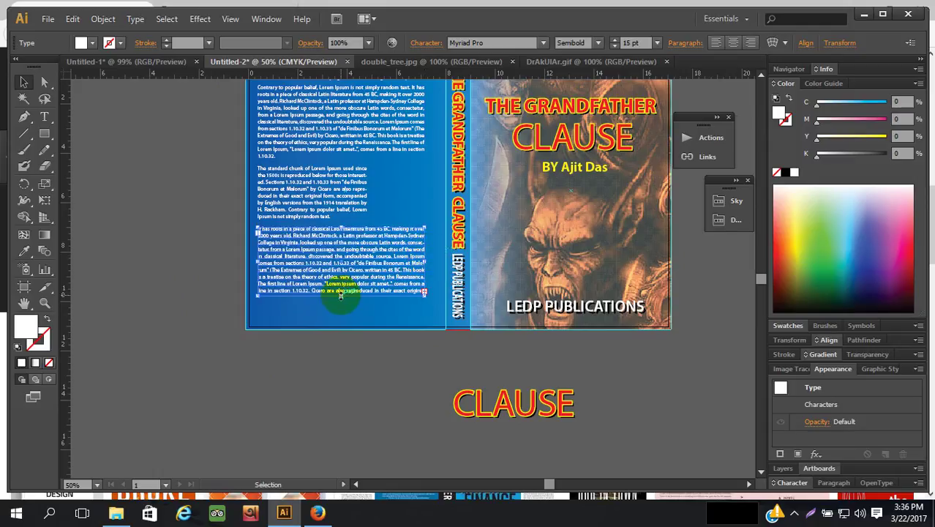
drag(341, 295, 357, 422)
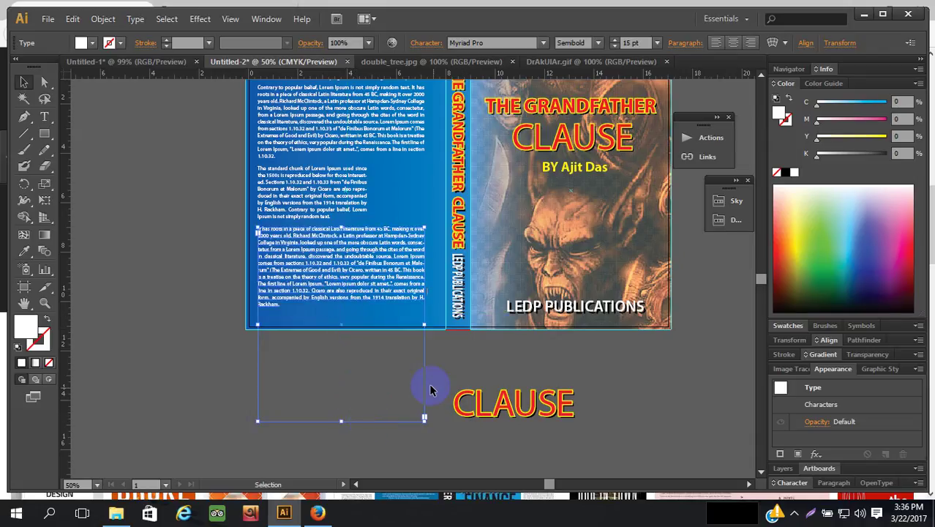
click(335, 383)
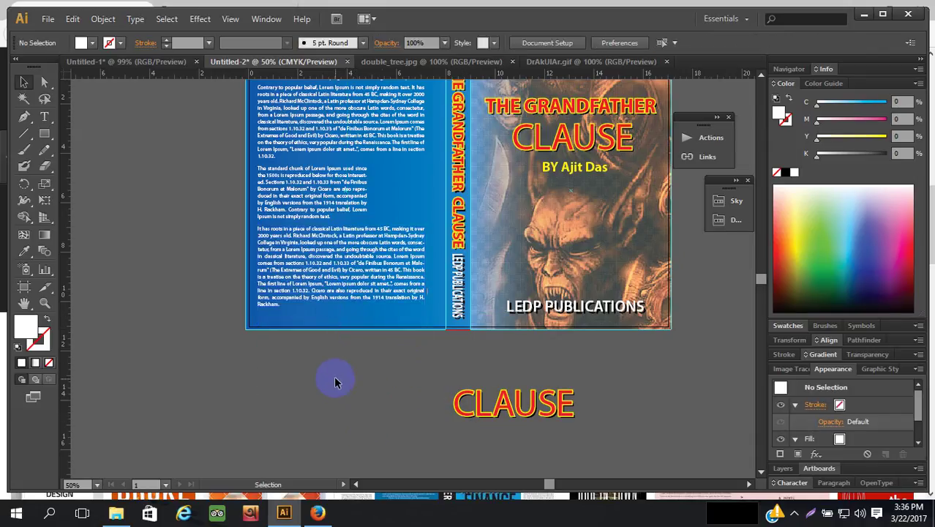
click(380, 276)
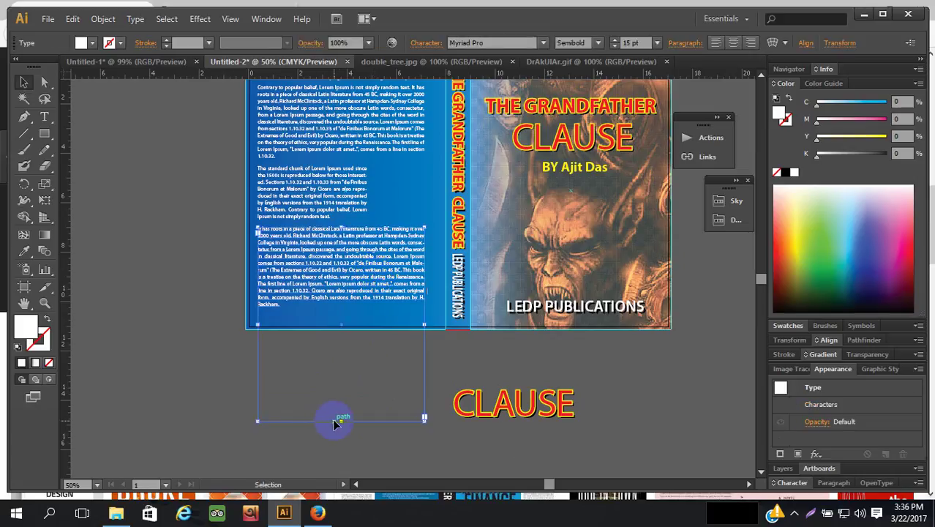
drag(341, 420, 342, 316)
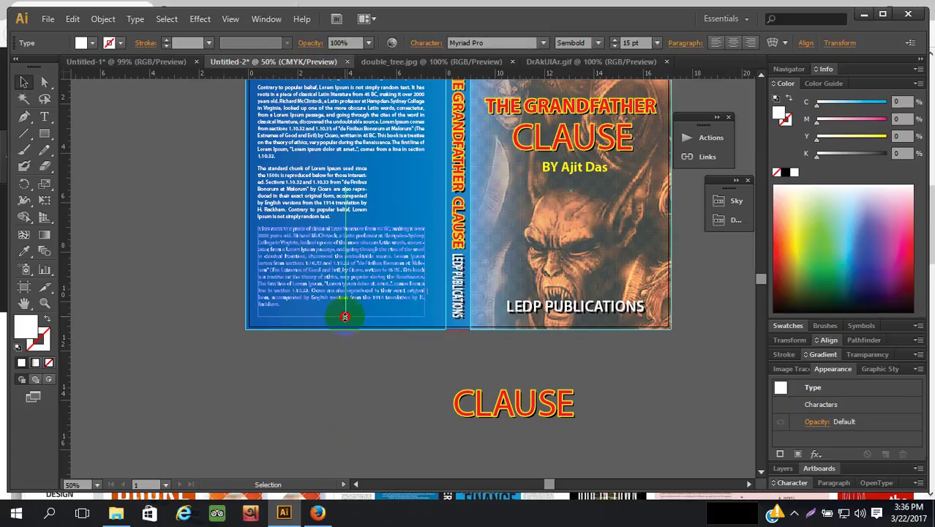
click(363, 404)
scroll(367, 426, up, 2)
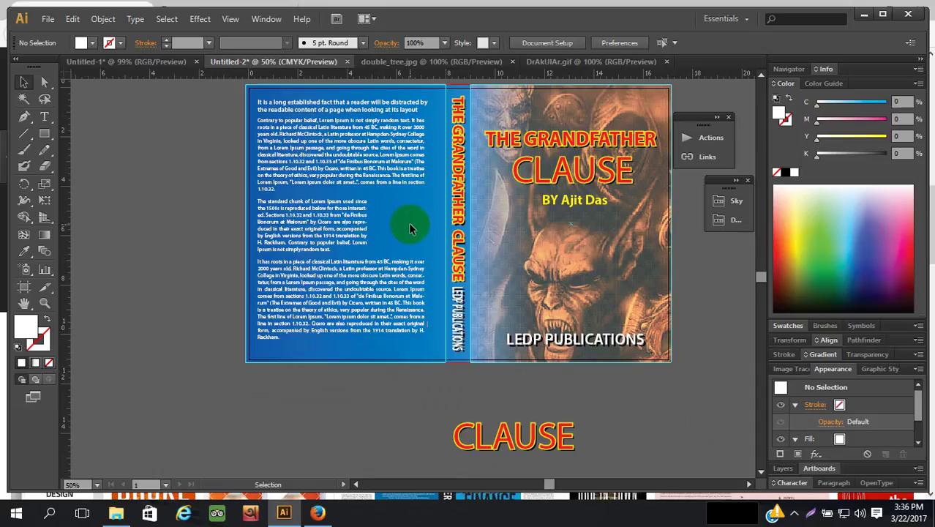
Delete the third paragraph's text after "in classical literature", and shorten its frame to fit the remaining lines
click(45, 116)
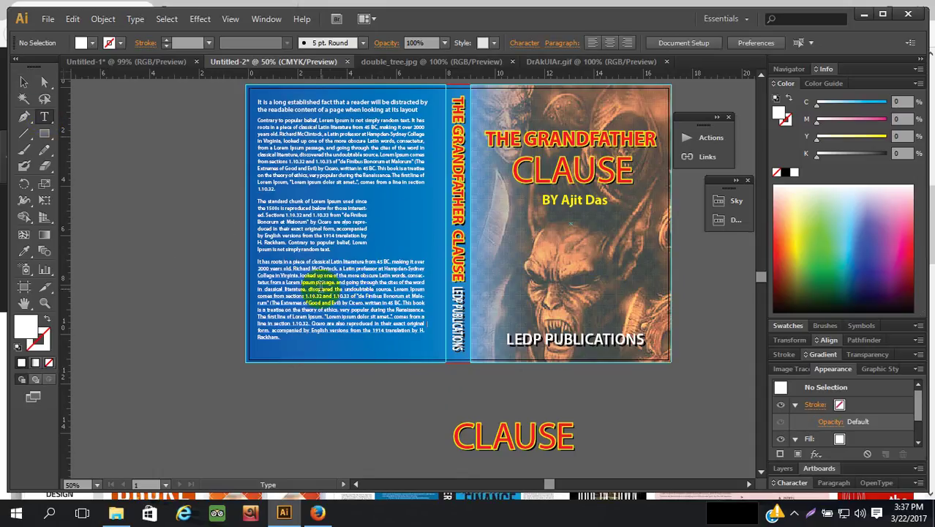
drag(309, 286, 394, 341)
key(Delete)
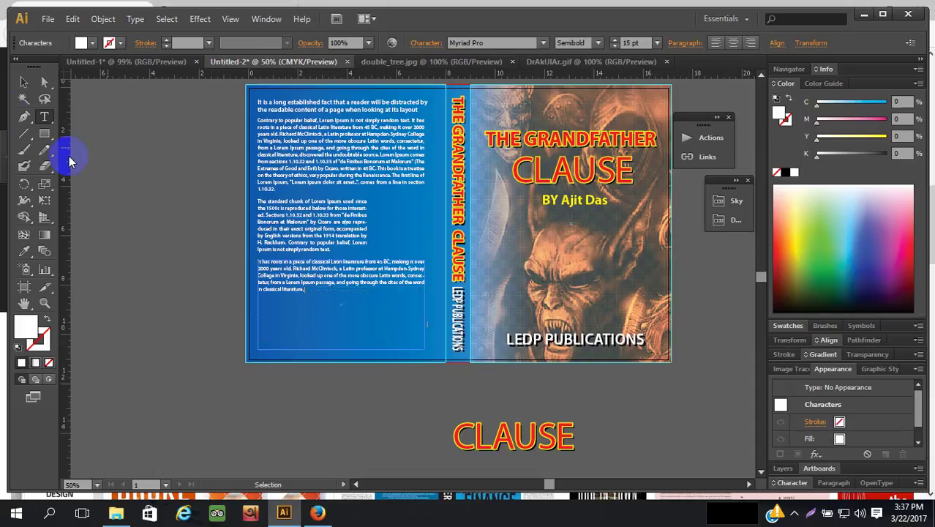
click(23, 81)
drag(342, 349, 342, 297)
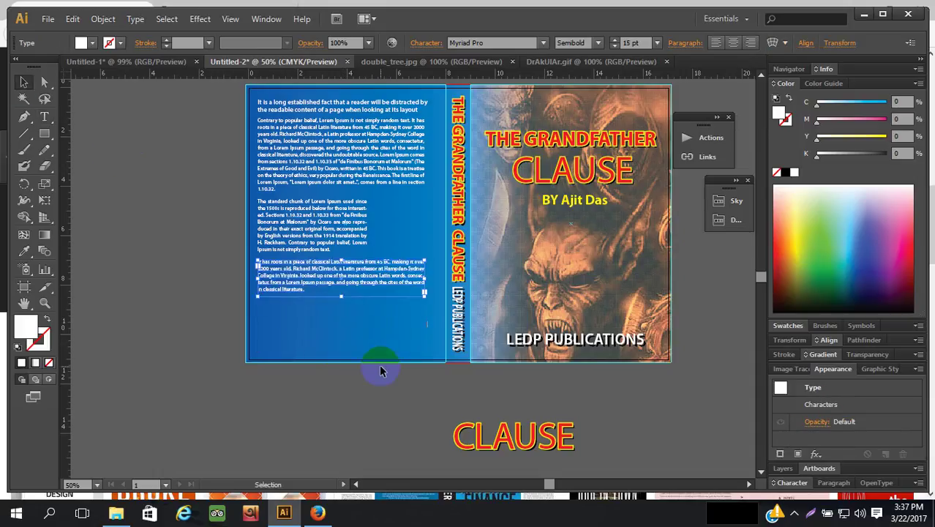
Open the portrait photo jtLgj0XG from the LEDP image files, showing the folder contents as thumbnails
click(393, 416)
click(47, 19)
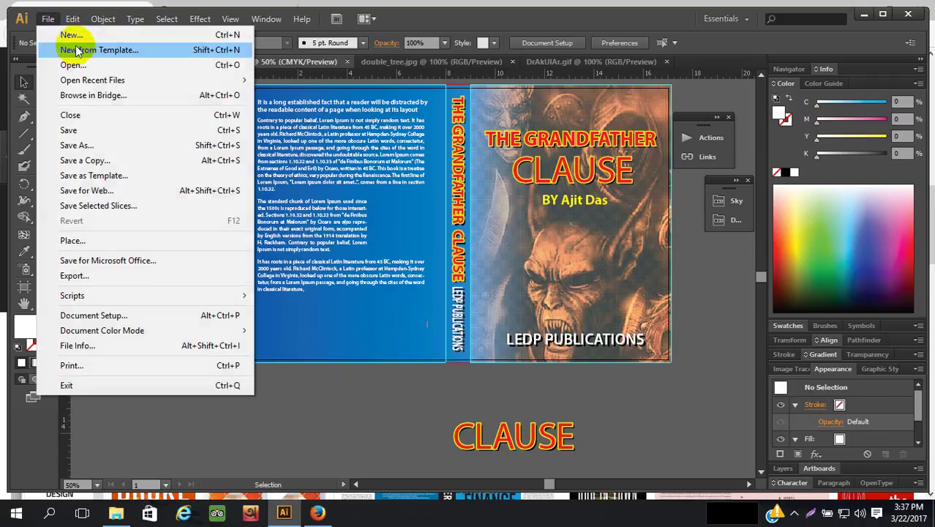
click(103, 71)
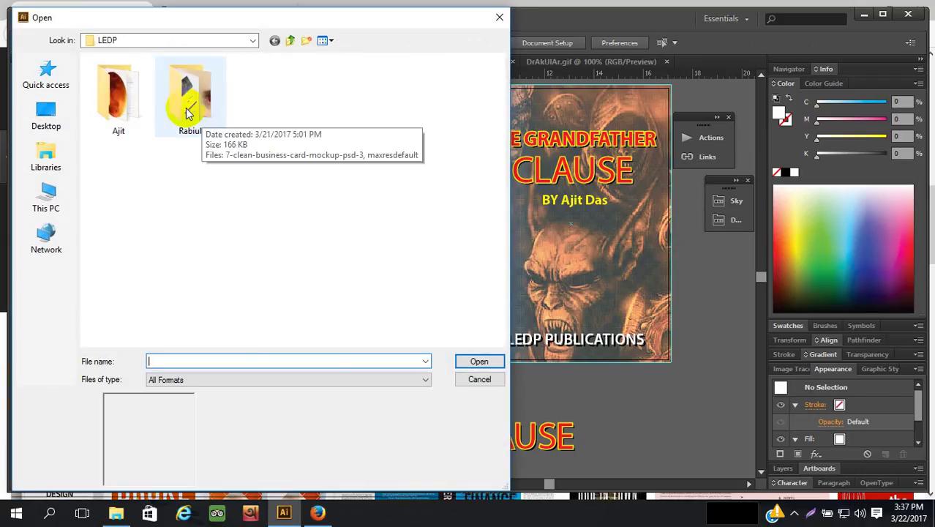
double_click(130, 117)
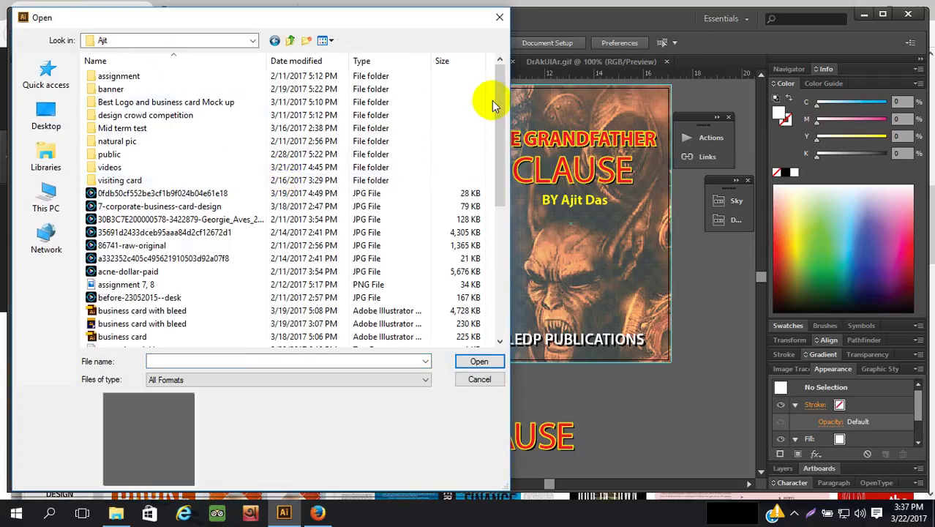
scroll(481, 210, down, 5)
scroll(476, 227, down, 2)
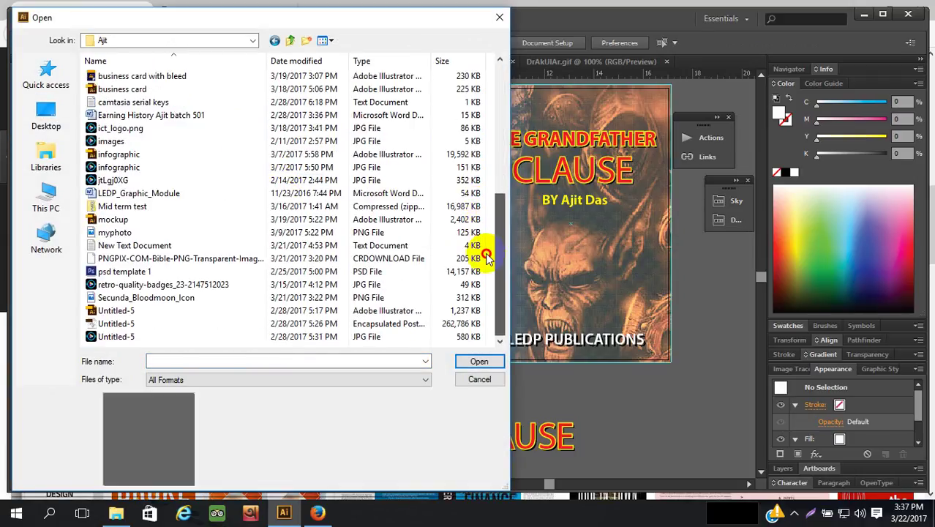
click(334, 43)
click(372, 73)
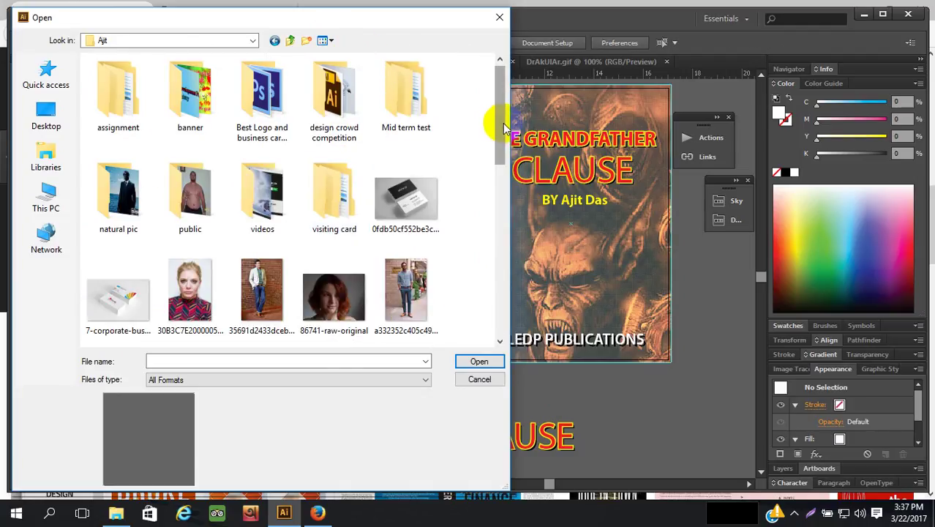
drag(503, 128, 496, 251)
click(269, 207)
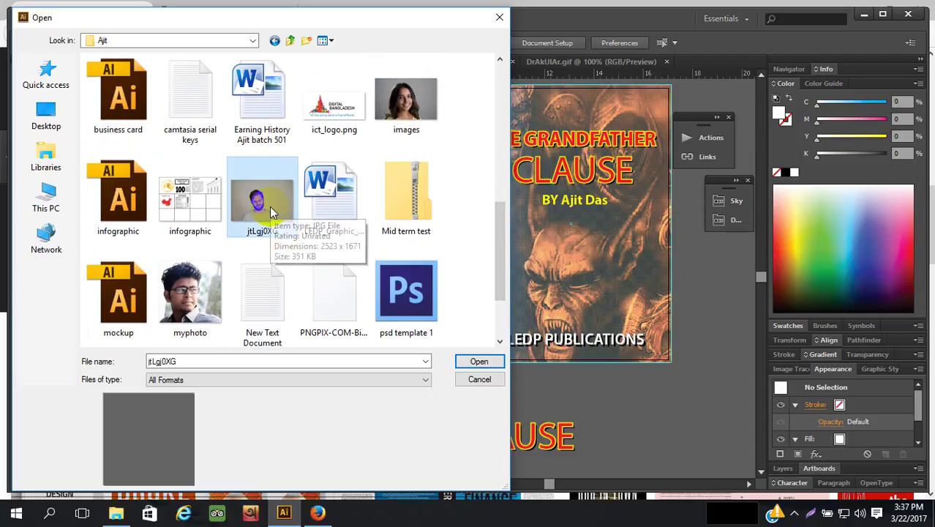
click(478, 360)
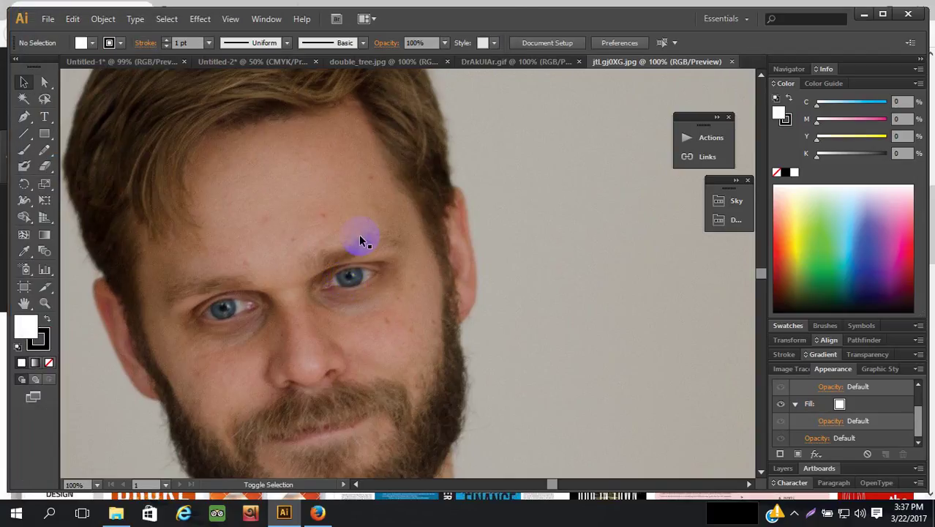
Scale down the portrait photo, copy it into the cover document at about 3.82 in wide, and place it beside the second paragraph
key(ctrl+minus)
key(ctrl+minus)
key(ctrl+minus)
key(ctrl+minus)
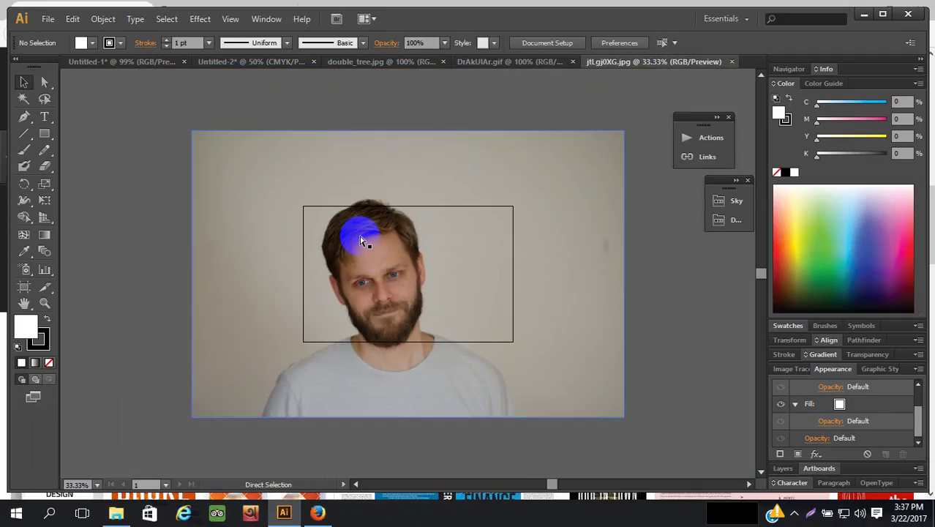
click(192, 130)
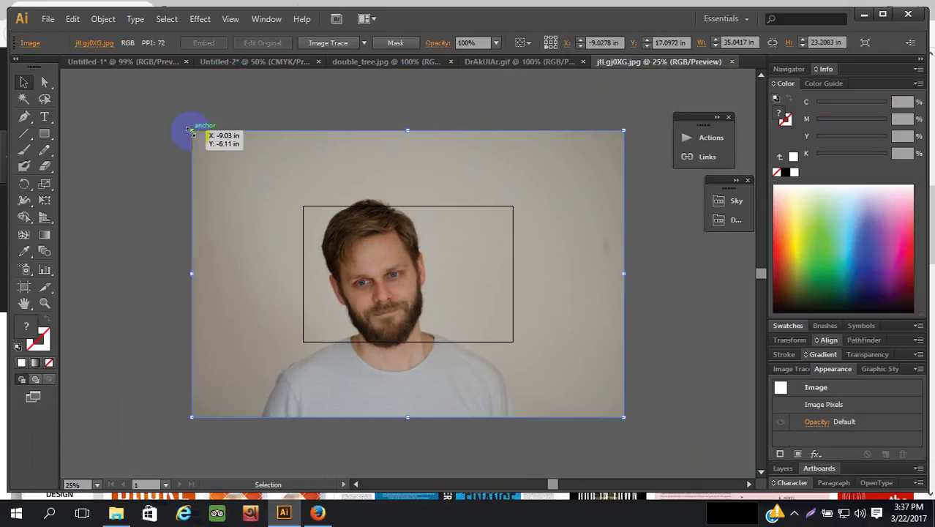
drag(191, 130, 367, 328)
drag(295, 374, 464, 275)
drag(428, 234, 411, 229)
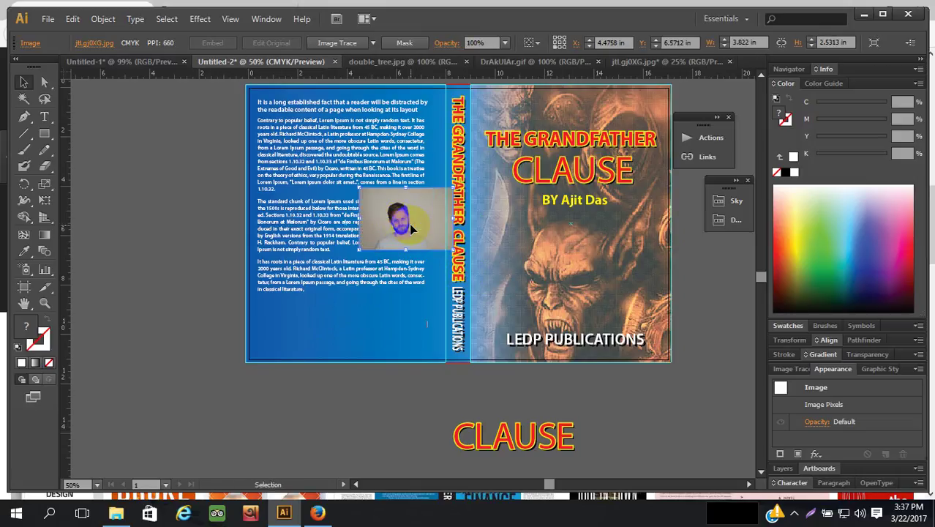
Draw a white rectangle about 2.42 in square over the man in the photo, extending its upper edge close to the photo's edge
click(42, 132)
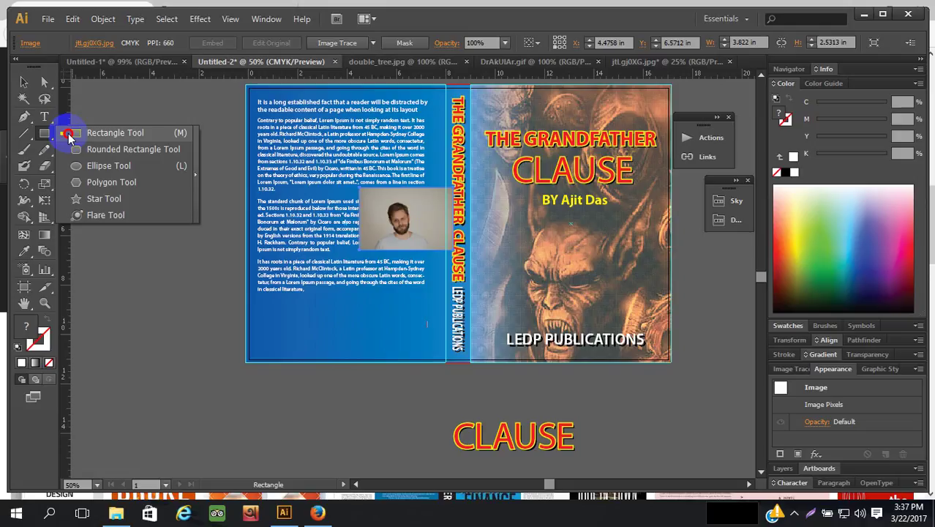
click(67, 133)
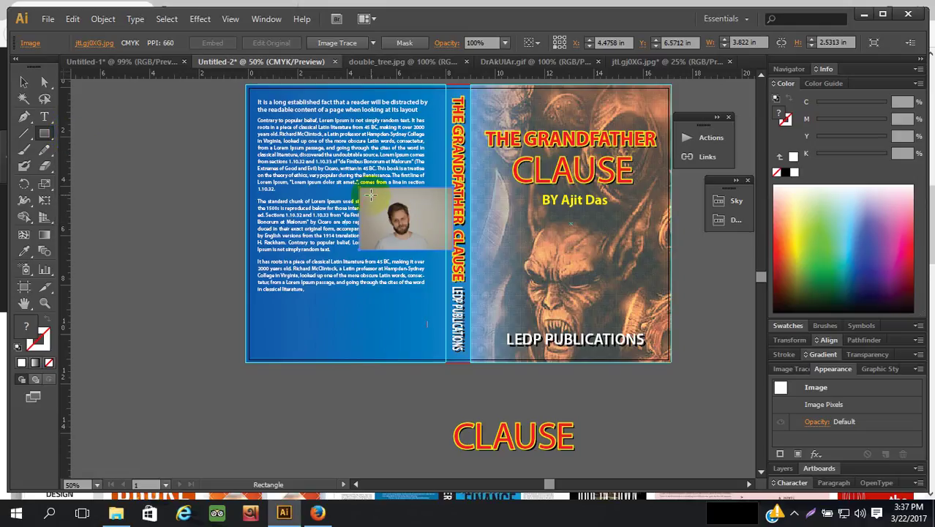
drag(370, 192, 431, 249)
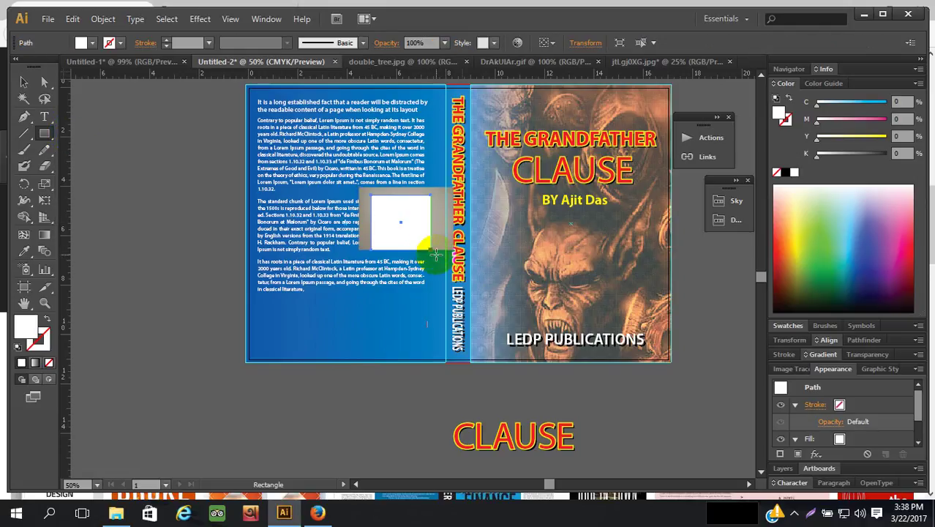
click(24, 82)
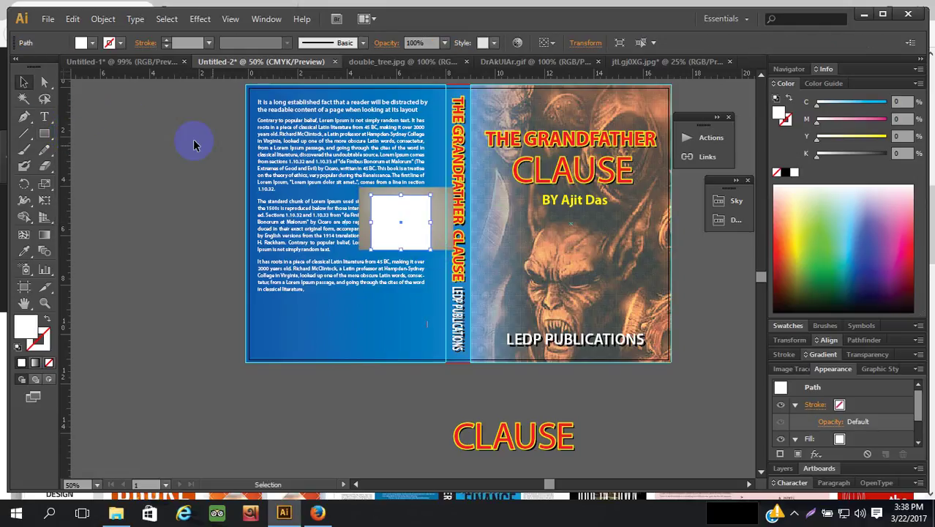
click(393, 207)
drag(402, 195, 402, 192)
Clip the portrait photo to the white rectangle with a clipping mask, and nudge the result slightly towards the second paragraph
shift+click(439, 216)
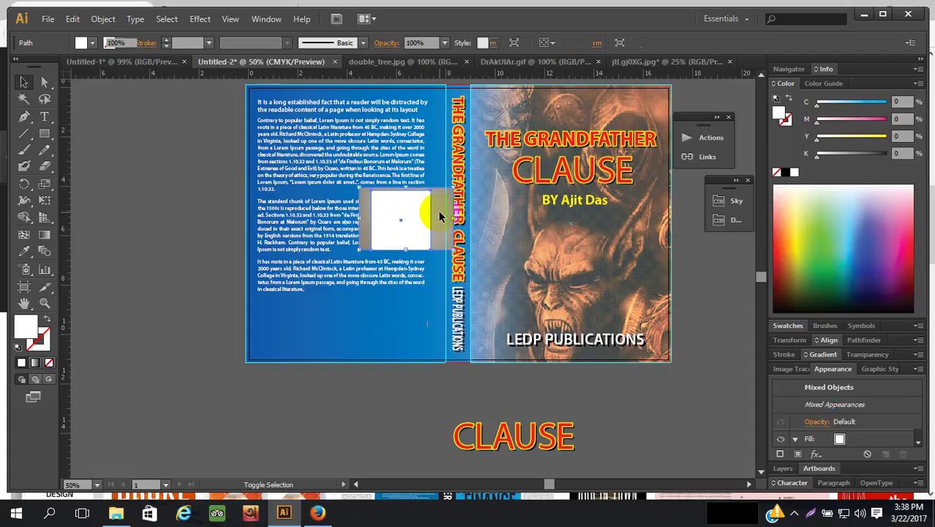
right_click(431, 215)
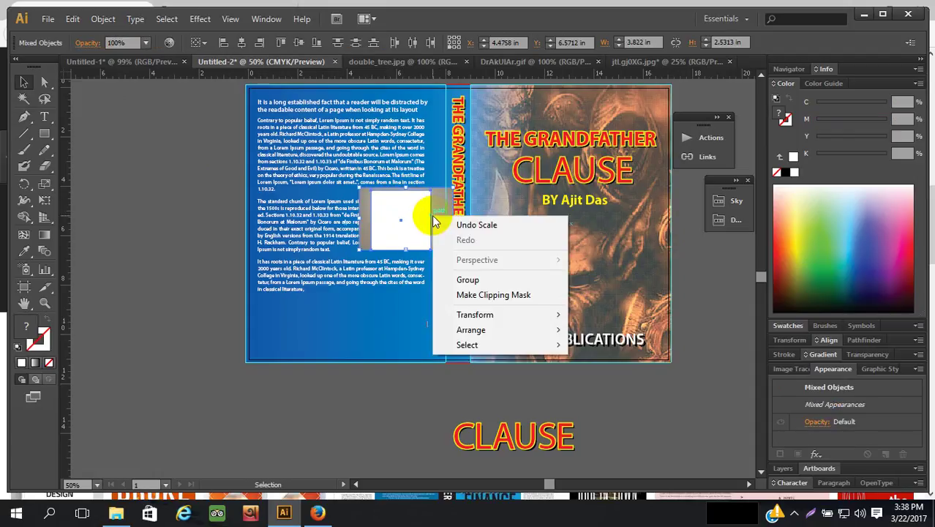
click(482, 295)
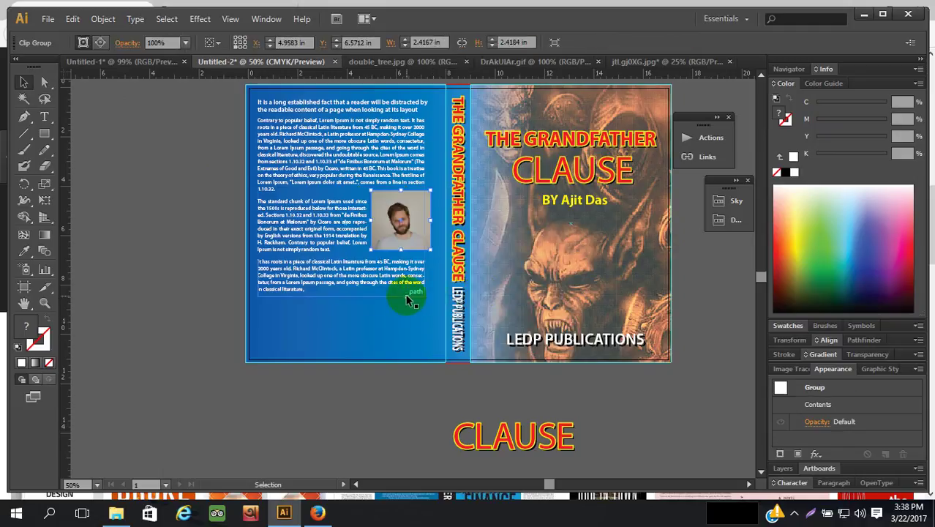
click(395, 425)
click(407, 237)
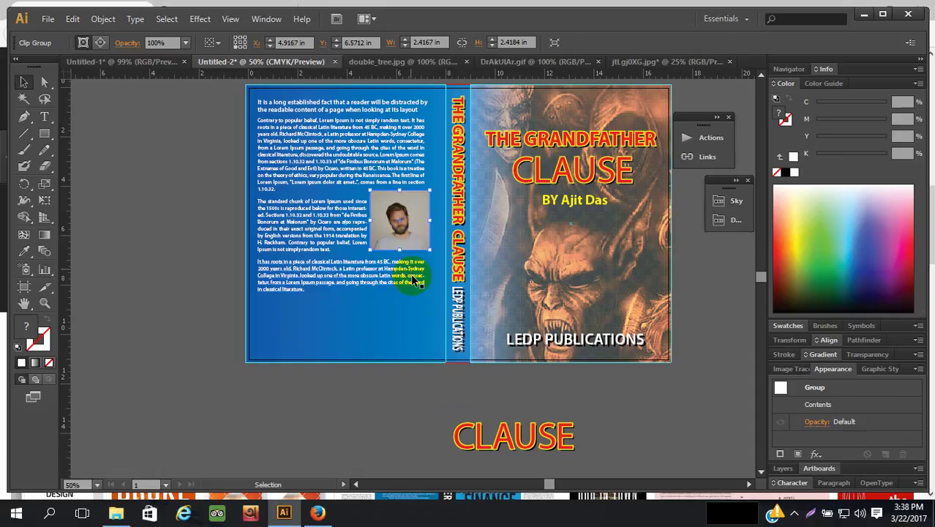
click(387, 394)
scroll(408, 366, up, 3)
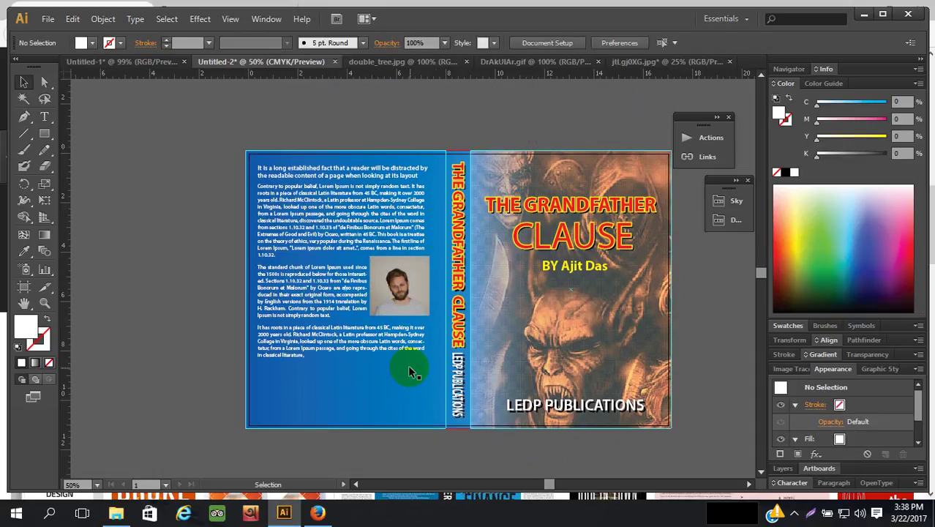
Widen the first paragraph's text frame on the back cover to align with the portrait's outer edge
click(399, 205)
drag(423, 286, 432, 284)
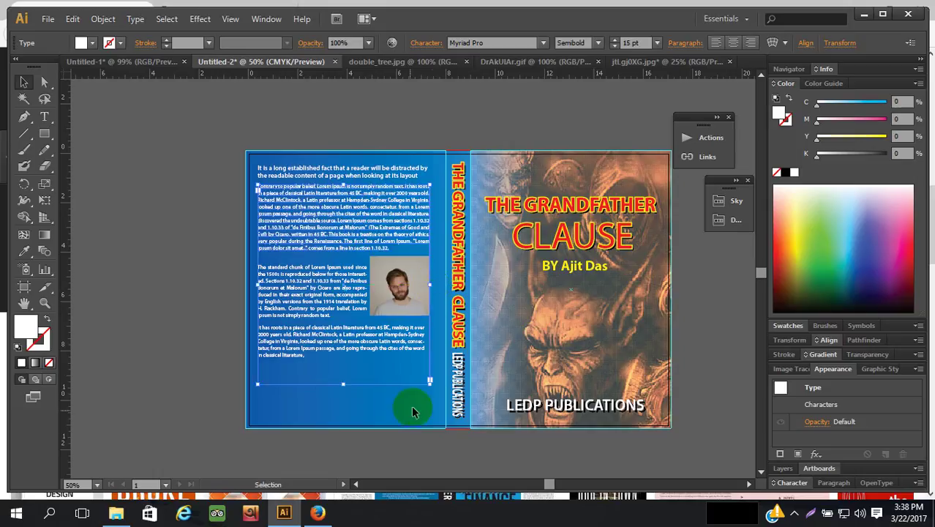
click(411, 459)
click(366, 340)
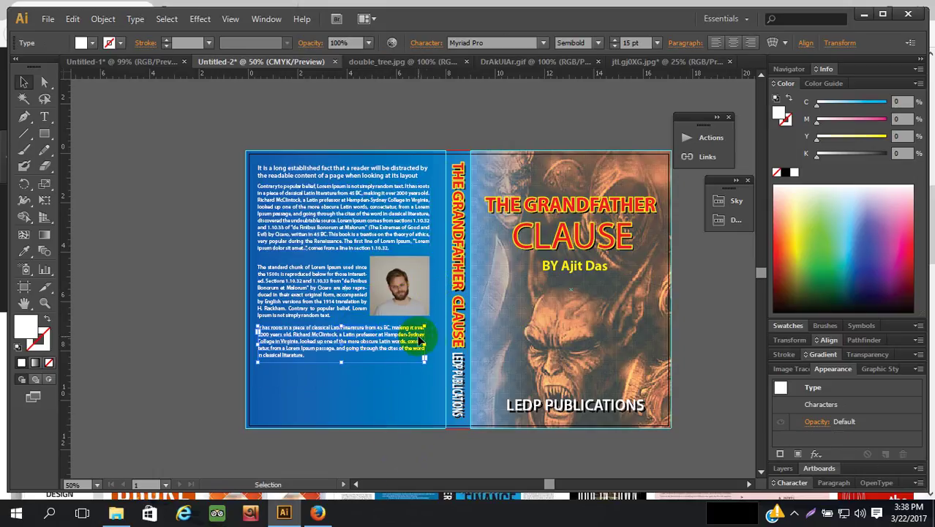
Shorten the first paragraph's text frame so its lower edge sits just below the last line, above the portrait
click(376, 230)
drag(343, 383, 334, 257)
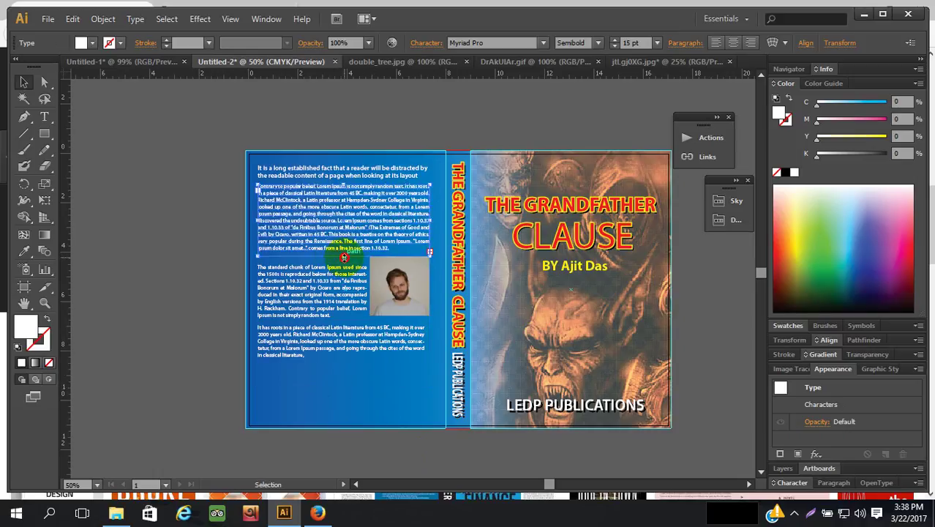
click(343, 257)
click(344, 300)
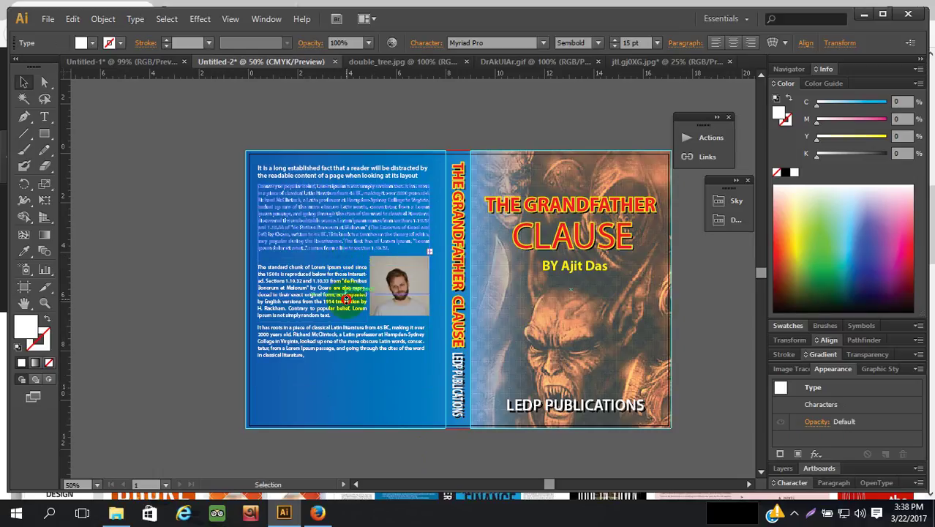
click(348, 372)
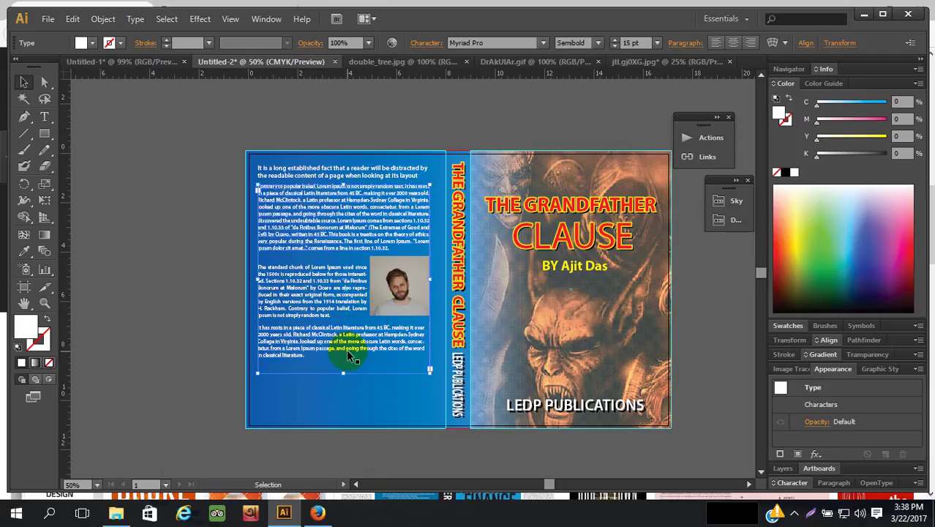
drag(341, 373, 364, 253)
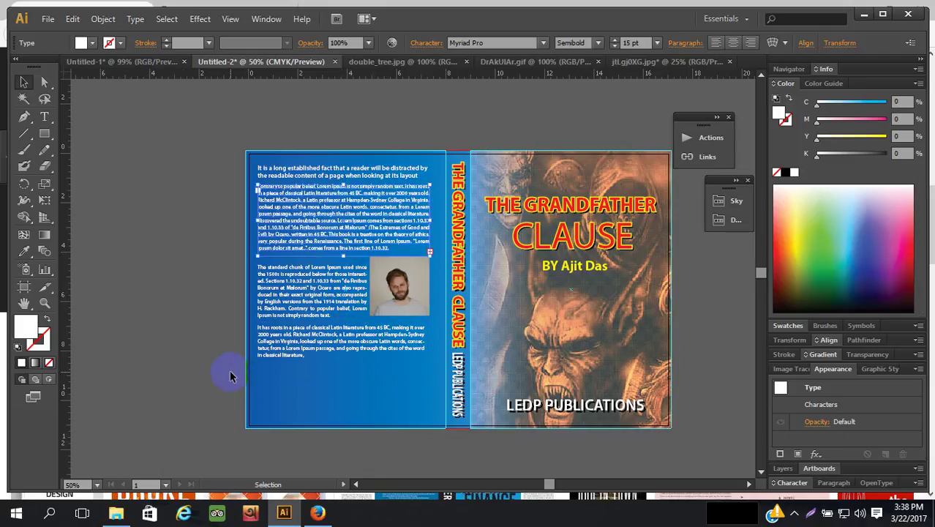
click(186, 349)
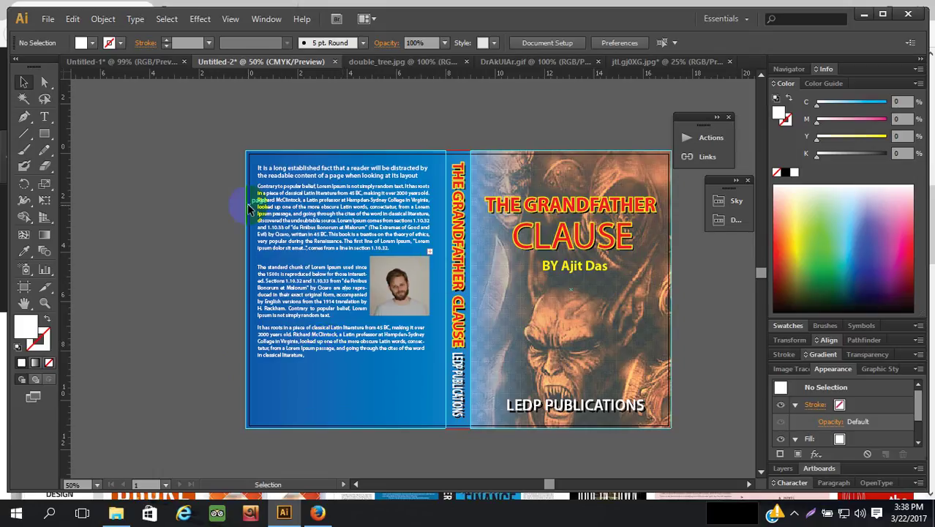
Delete the overflowing content after "1.10.32." at the end of the first paragraph's text frame
scroll(257, 205, down, 1)
click(45, 117)
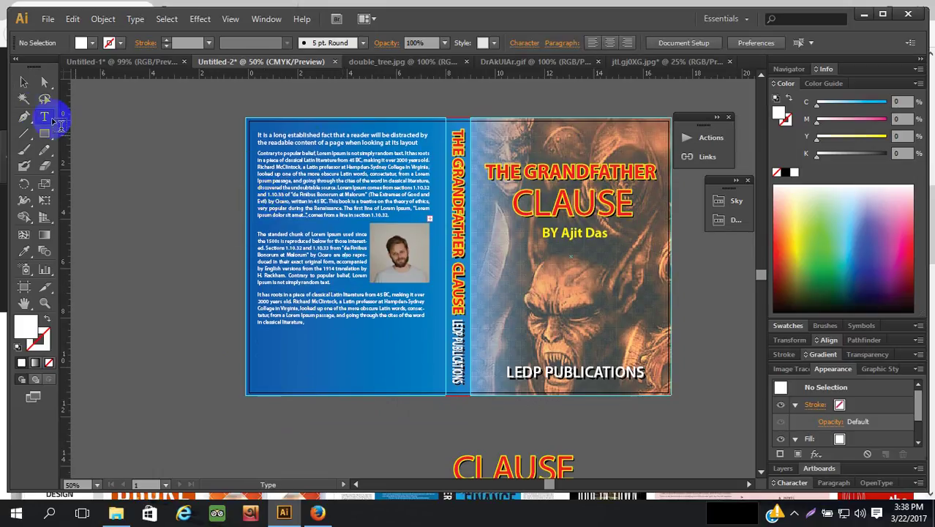
drag(377, 201, 397, 224)
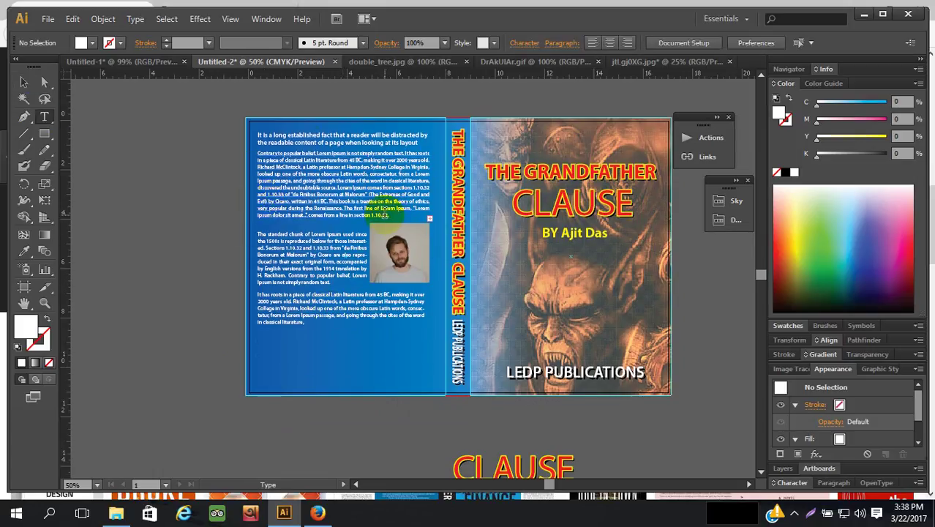
drag(450, 258, 448, 240)
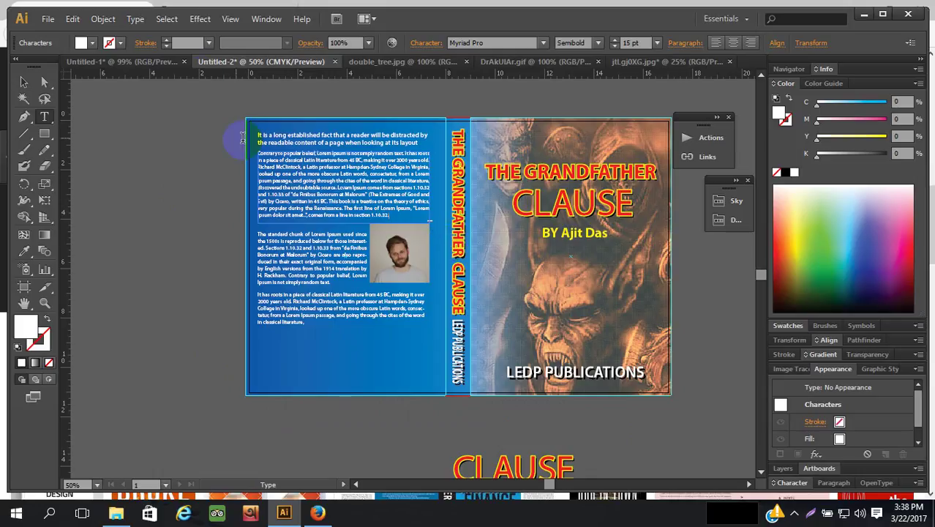
click(24, 82)
click(161, 265)
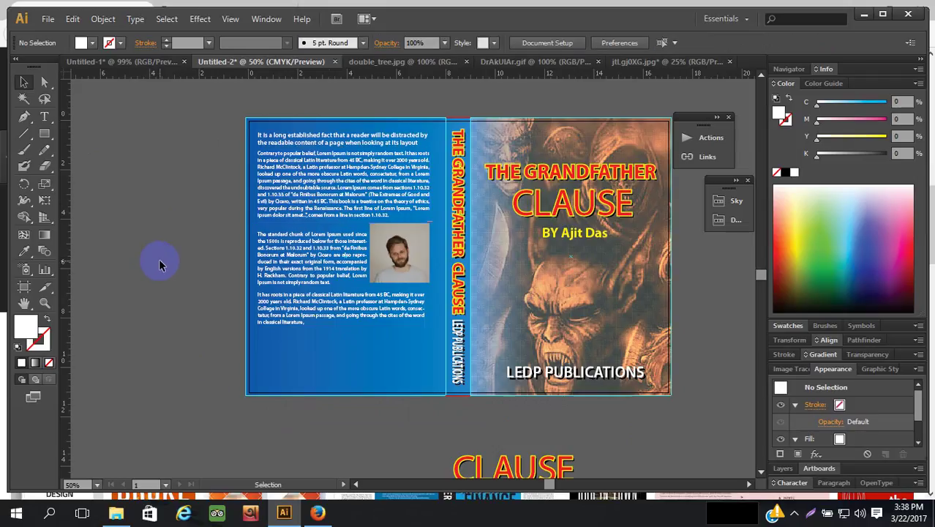
Widen the third paragraph's text frame to align with the portrait's outer edge
click(410, 316)
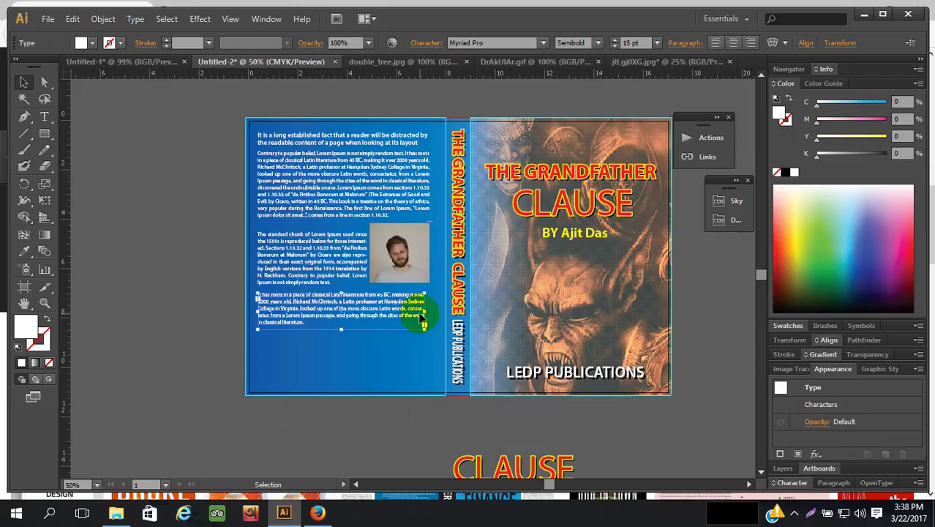
drag(426, 312, 430, 311)
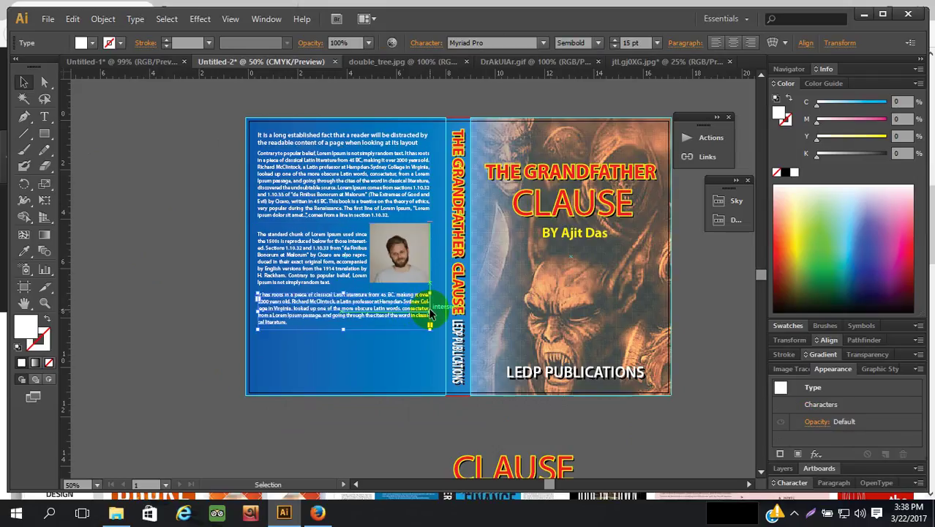
click(350, 438)
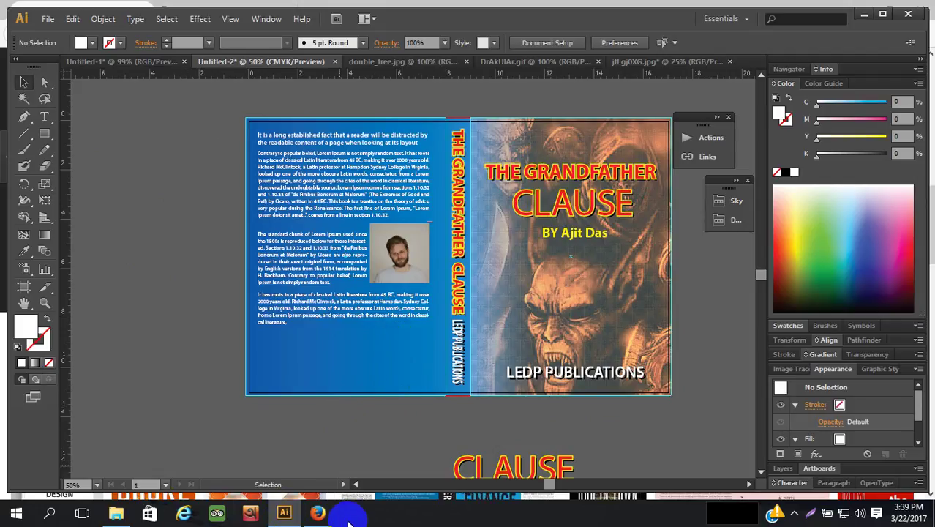
Switch to Firefox and check the reference cover's back-cover layout
mouse_move(320, 515)
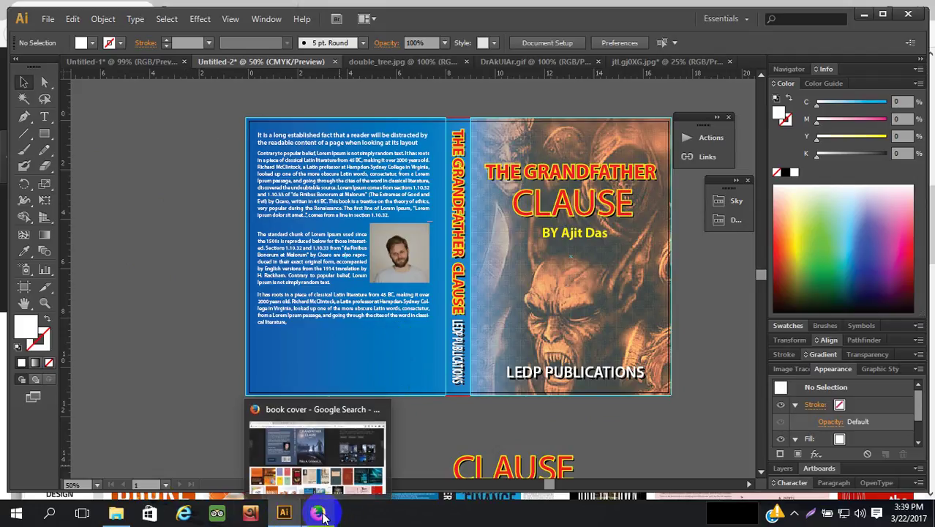
click(320, 511)
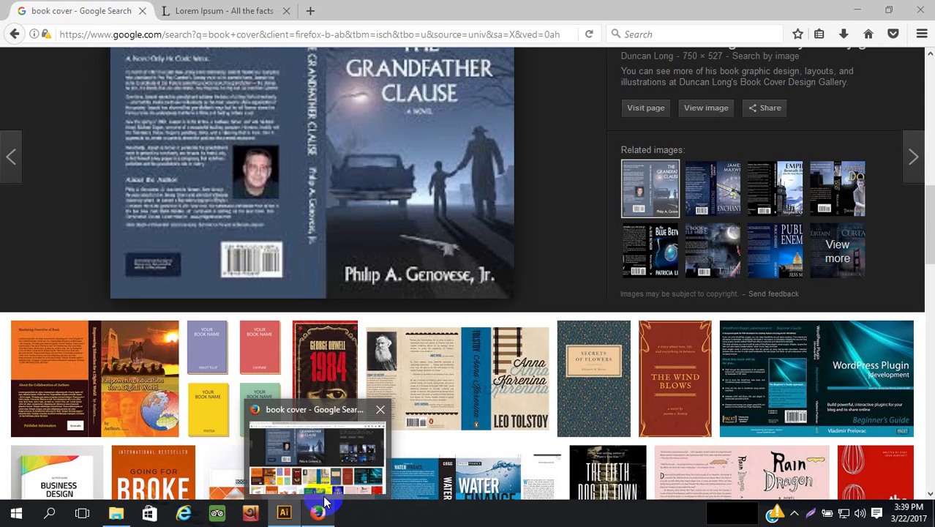
Search the web for "qr code generator" in a new browser tab
click(320, 511)
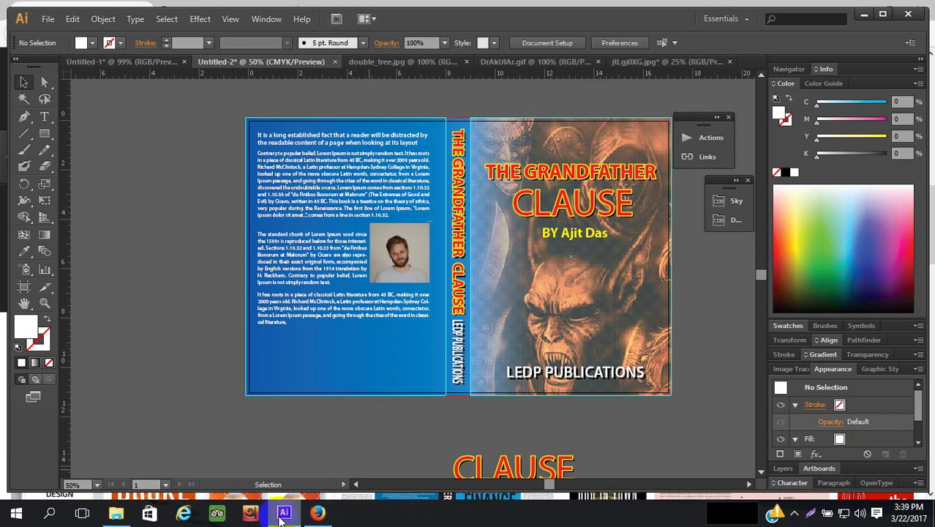
click(317, 512)
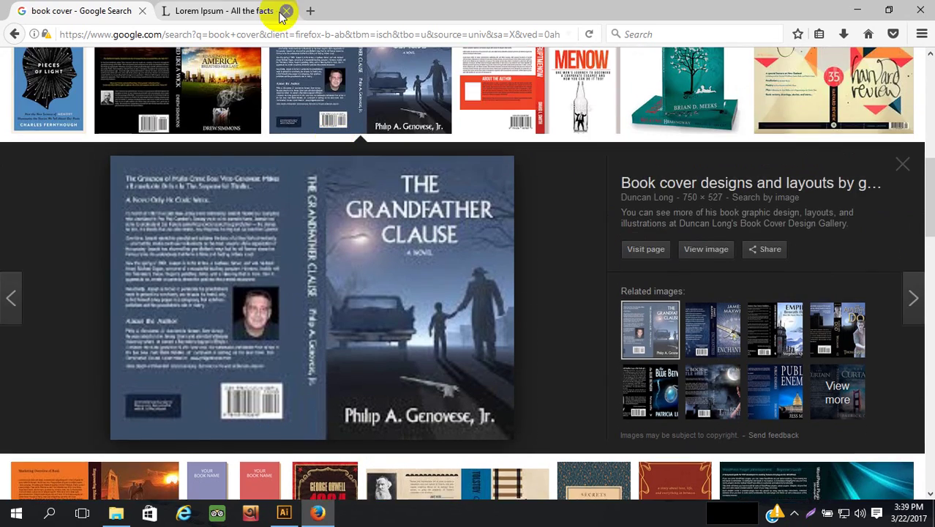
click(234, 11)
click(310, 11)
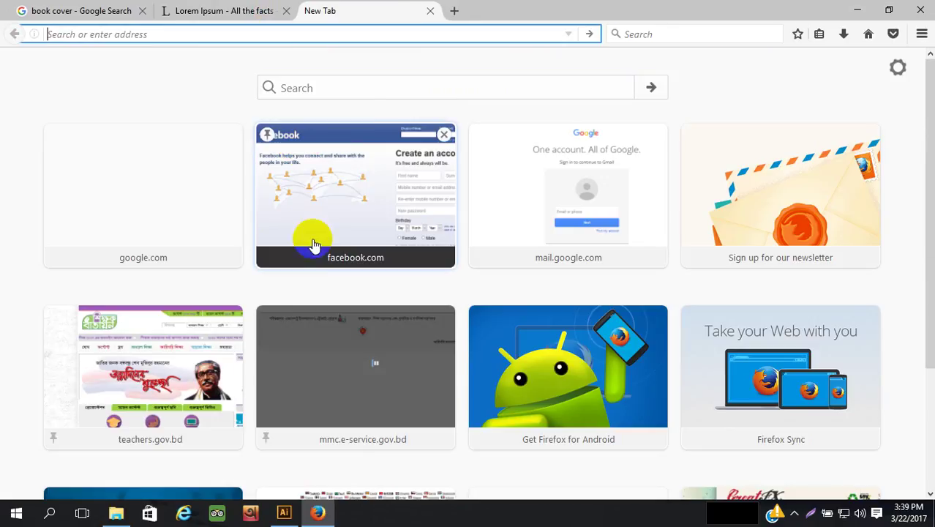
click(380, 87)
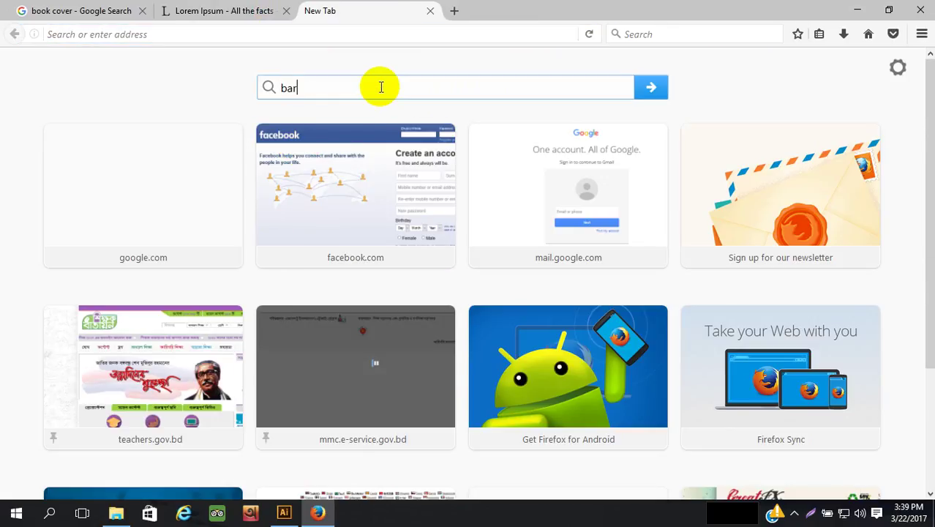
text(barco)
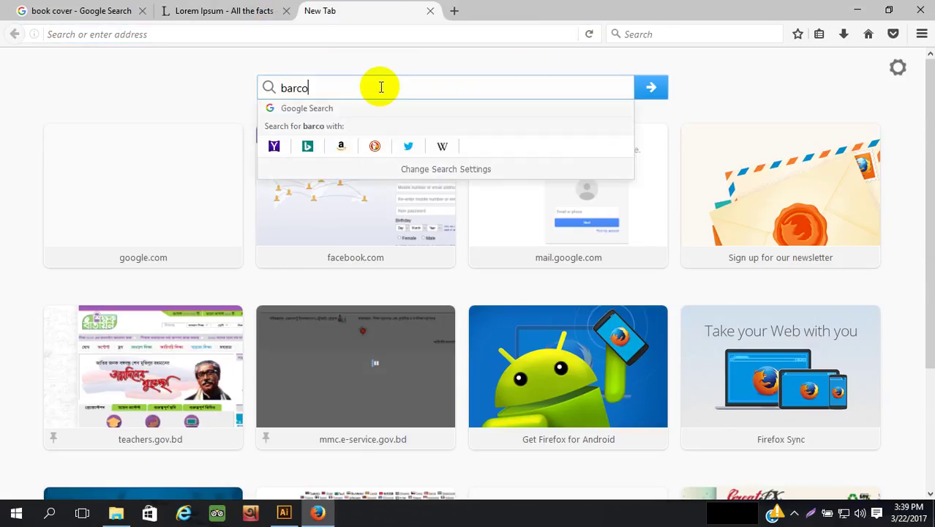
key(BackSpace)
key(BackSpace)
key(BackSpace)
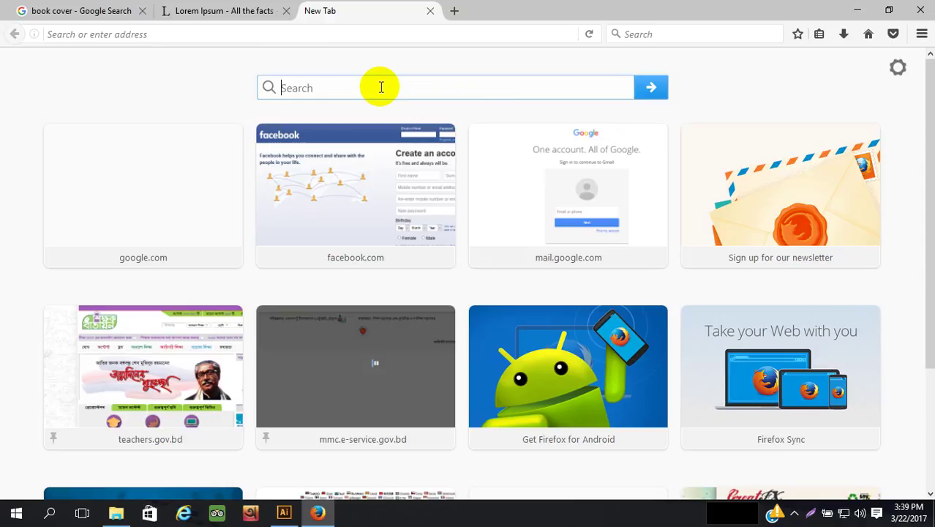
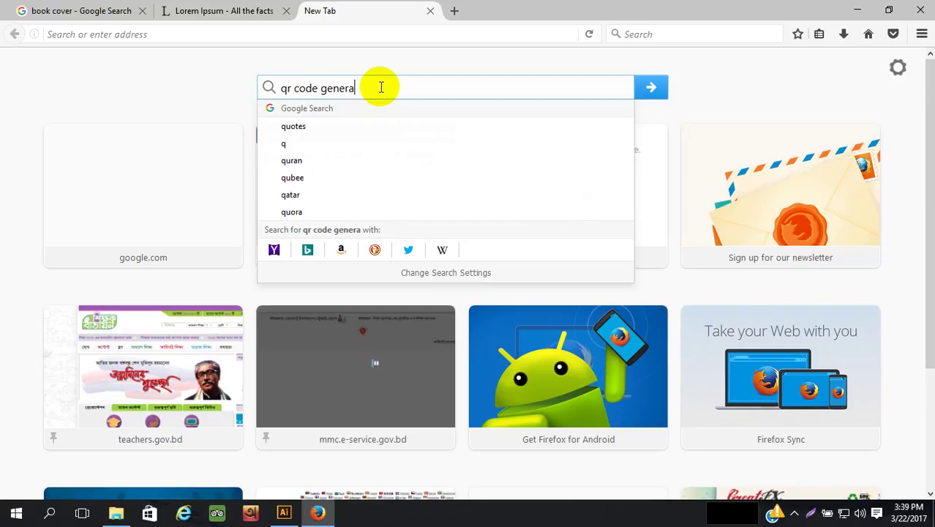
text(tor)
key(Return)
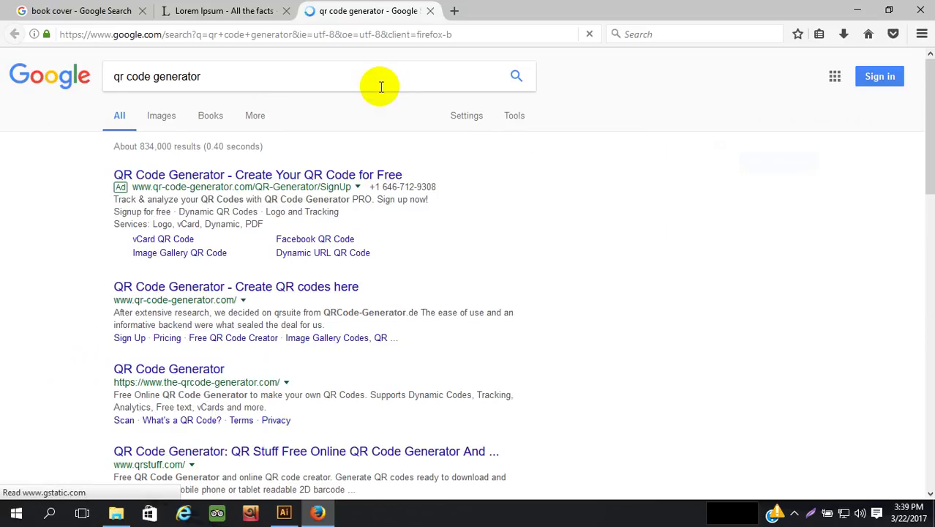
click(262, 289)
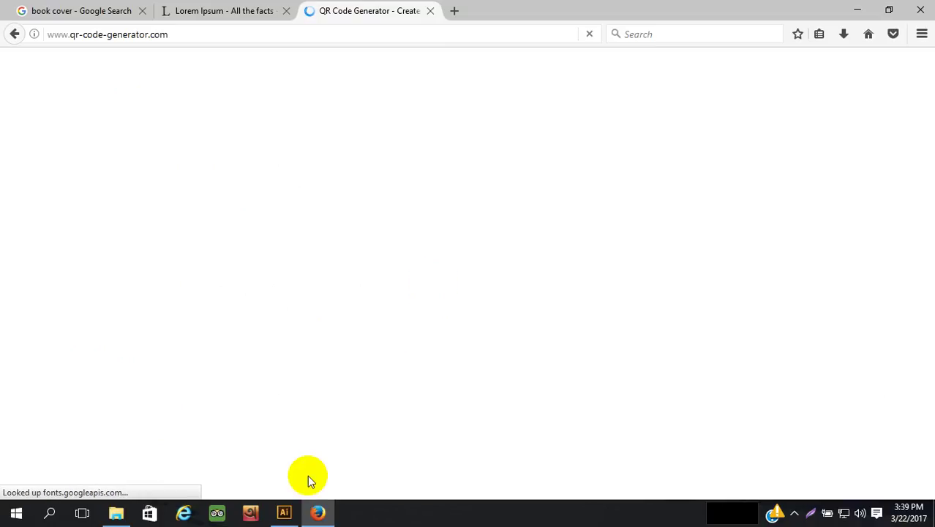
click(286, 514)
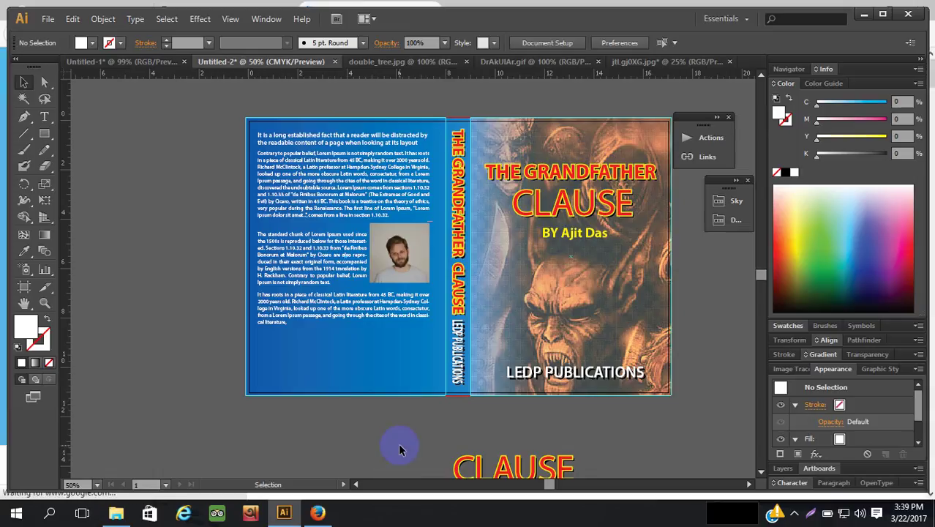
click(318, 512)
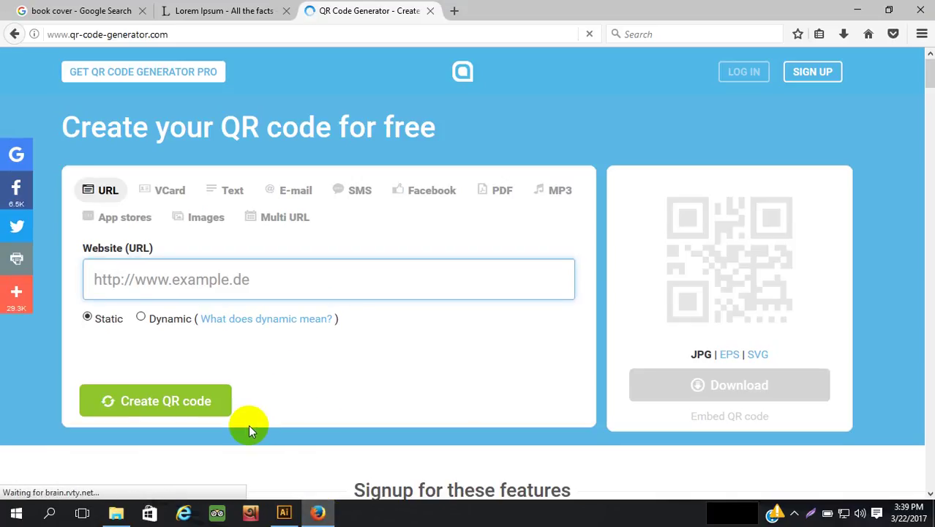
text(http)
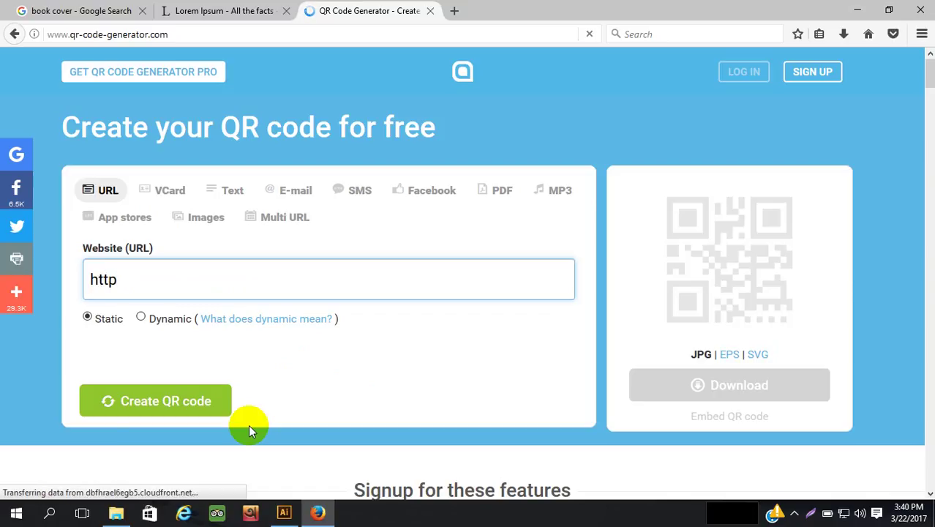
key(BackSpace)
key(BackSpace)
key(BackSpace)
key(BackSpace)
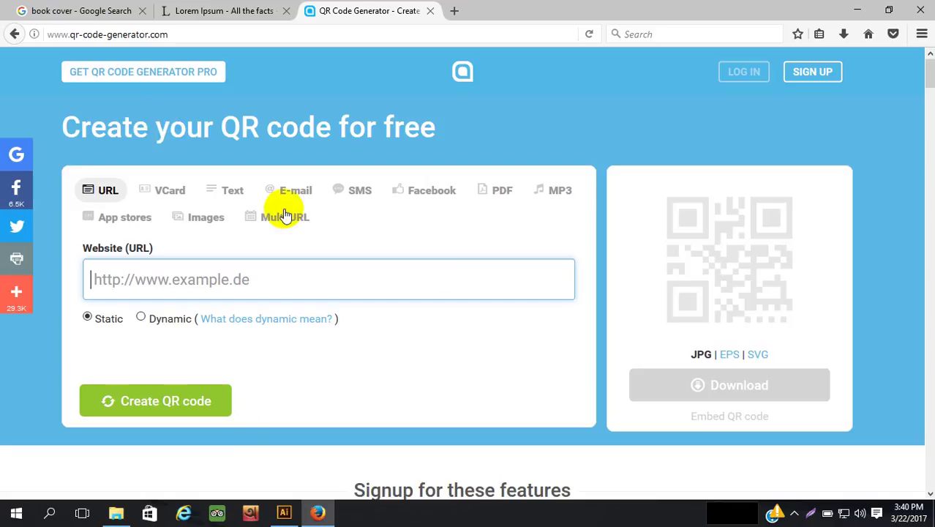
click(496, 193)
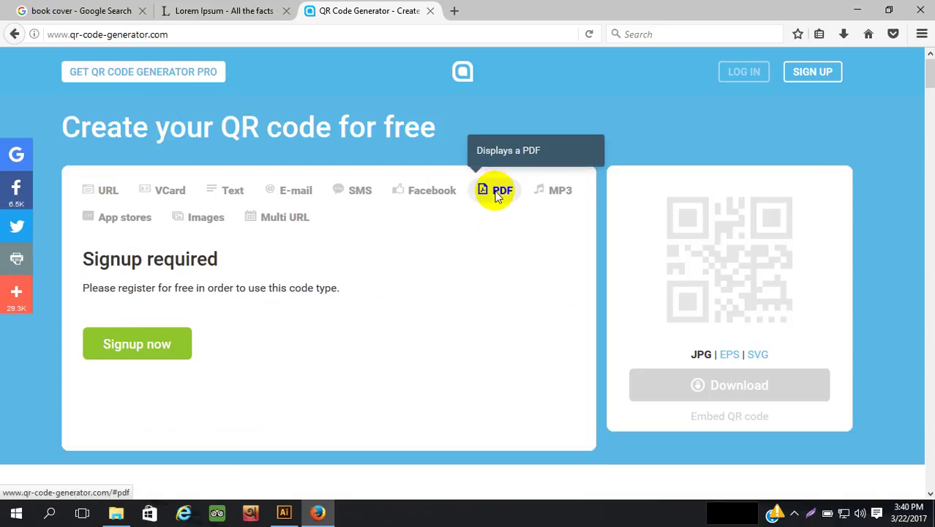
click(106, 190)
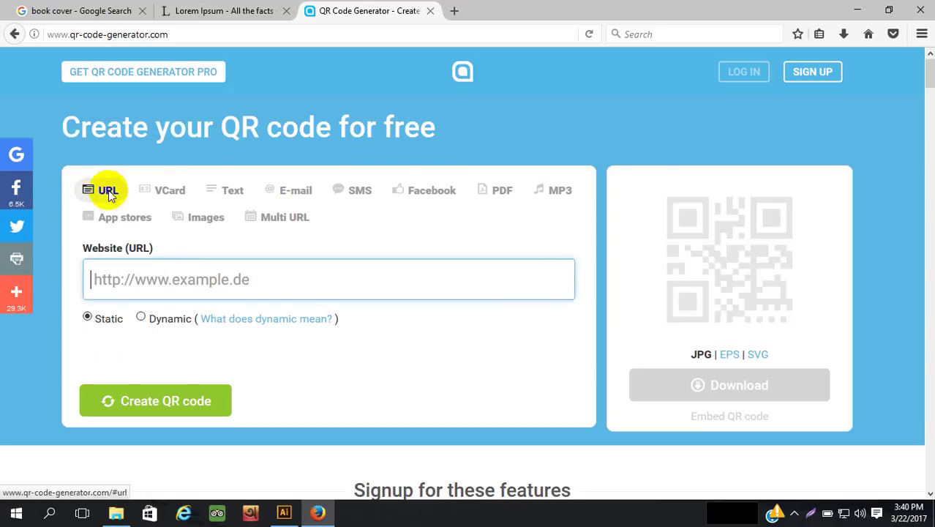
Create a free-text QR code containing "The Grandfather Clause"
click(236, 191)
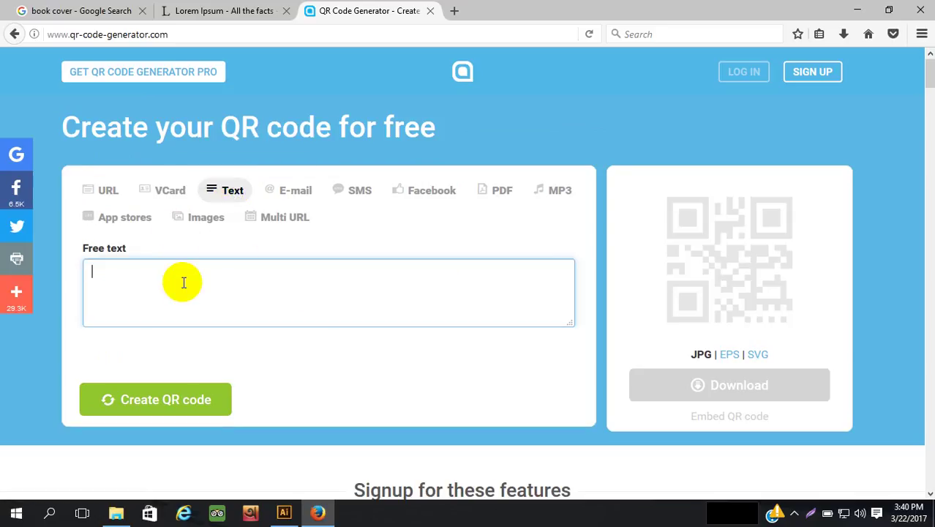
click(317, 512)
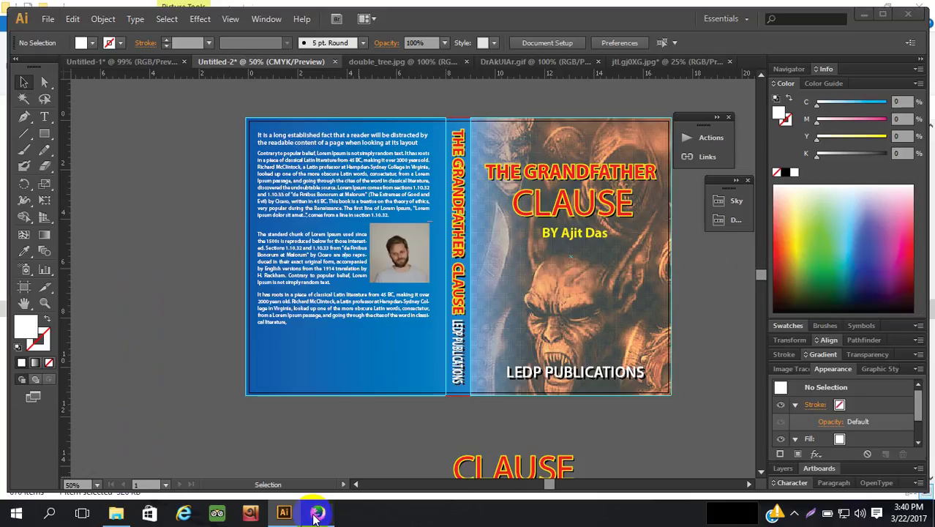
click(316, 512)
text(The Gr)
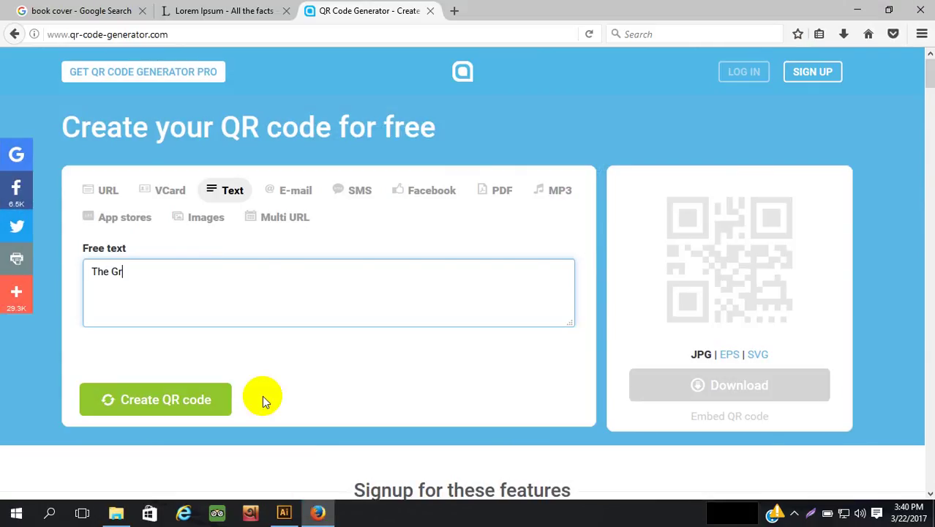
text(andfather CLause)
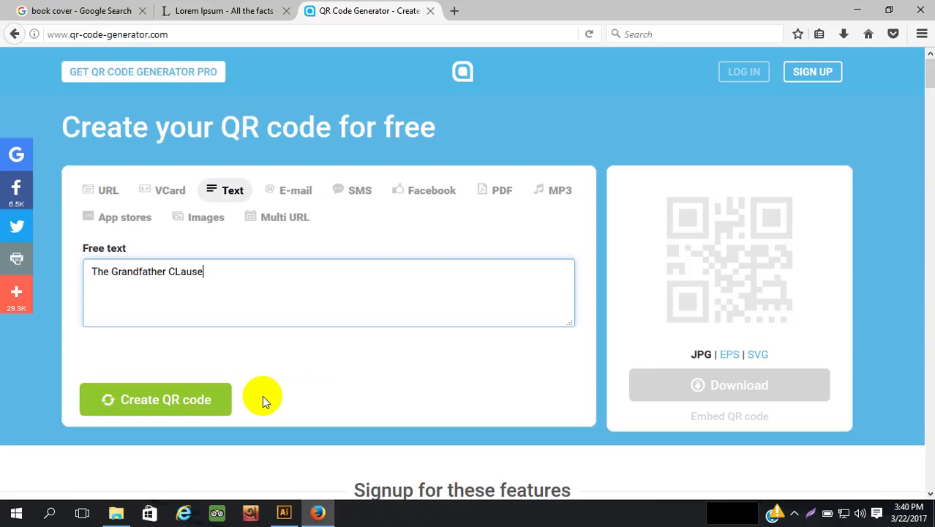
key(BackSpace)
key(BackSpace)
key(BackSpace)
key(BackSpace)
key(BackSpace)
text(lause)
click(193, 407)
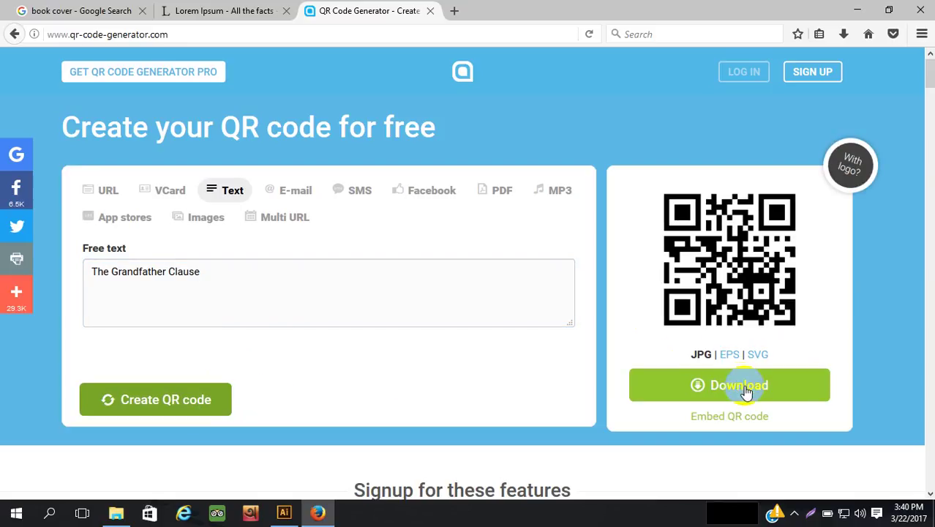
Download the QR code in JPG format as qr_code.zip and open the folder it is saved in
click(730, 356)
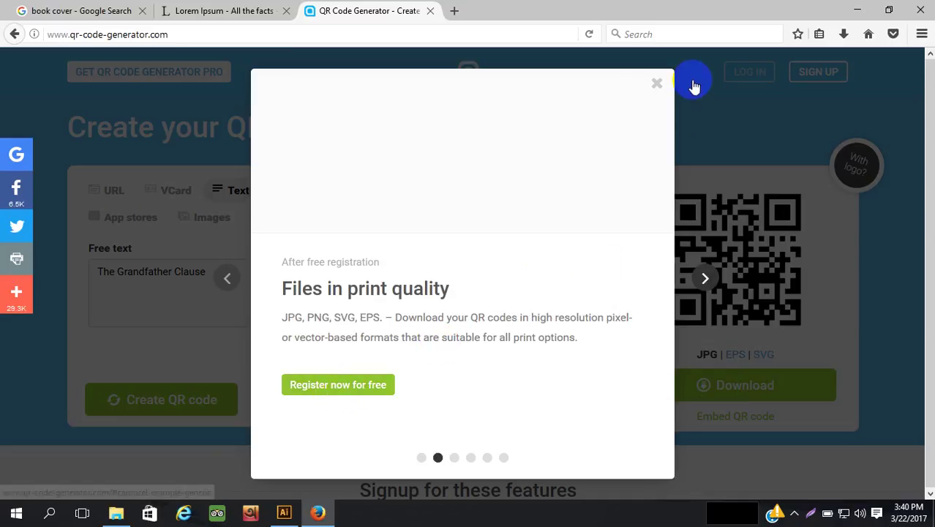
click(658, 84)
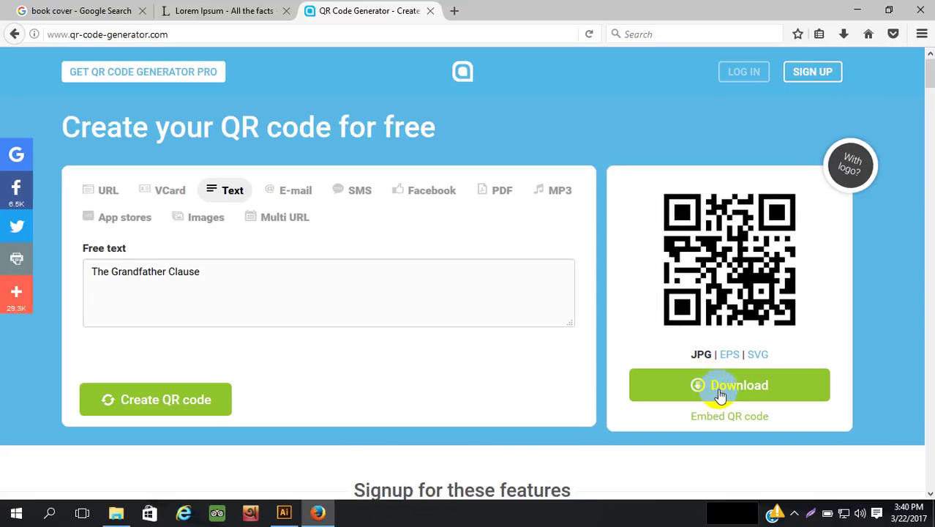
click(717, 396)
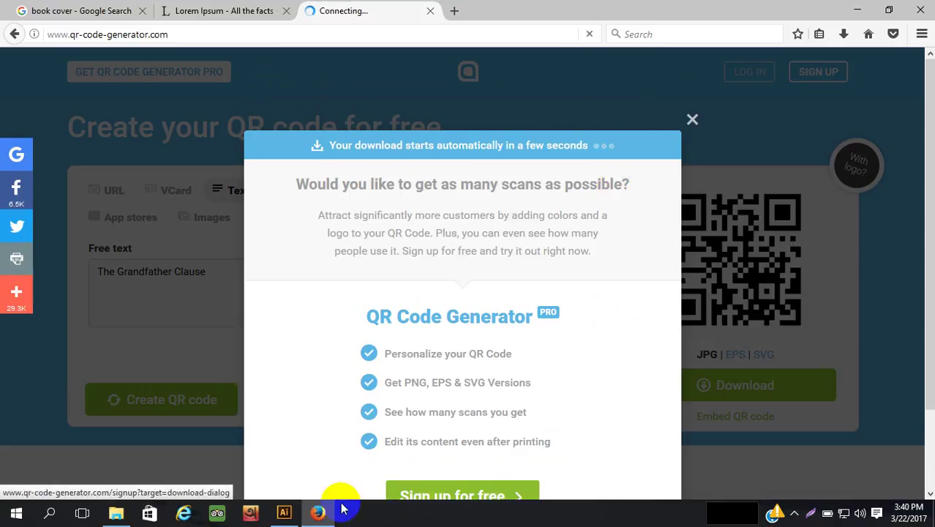
click(284, 513)
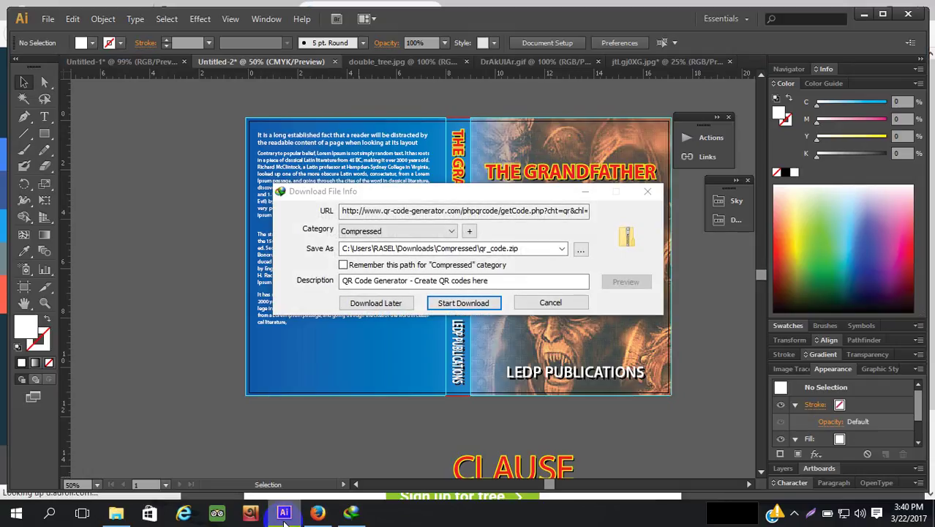
click(467, 303)
click(519, 299)
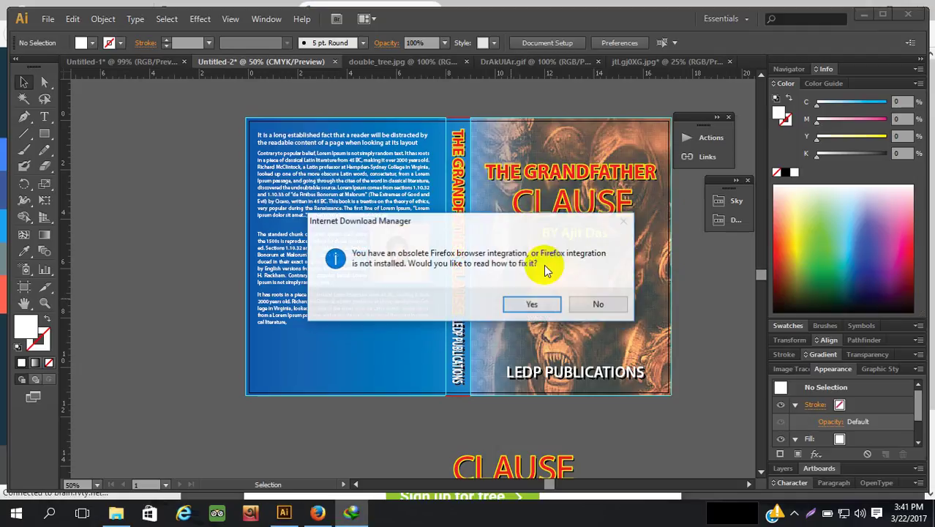
click(540, 299)
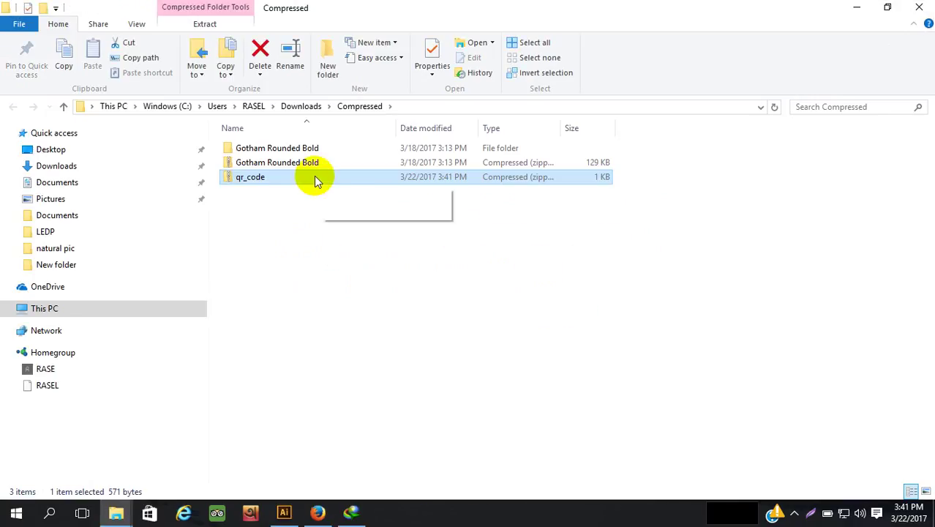
Open the image static_qr_code_without_logo from the qr_code archive
click(295, 178)
double_click(296, 178)
click(271, 152)
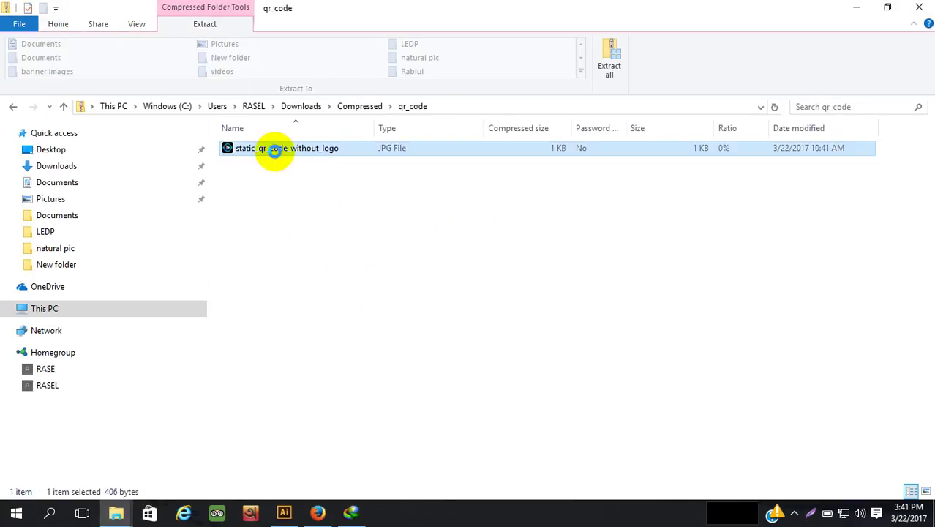
right_click(290, 152)
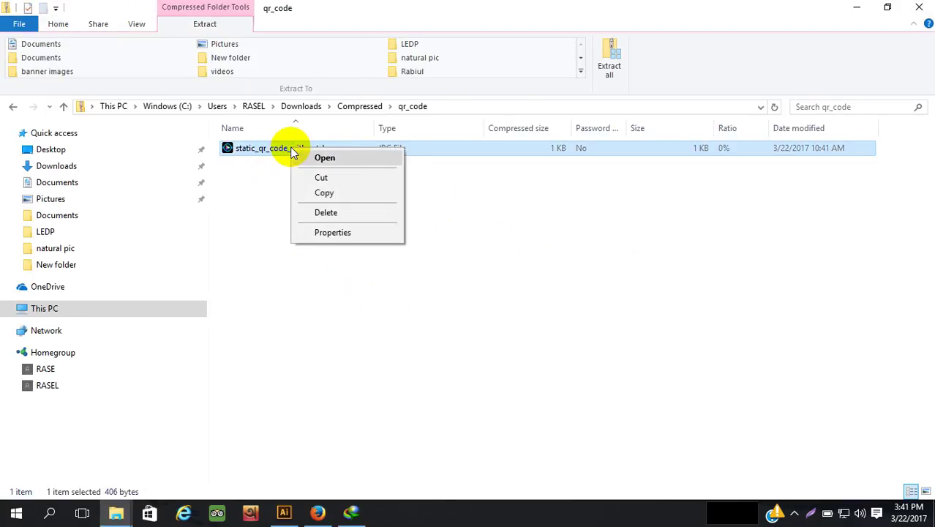
click(359, 159)
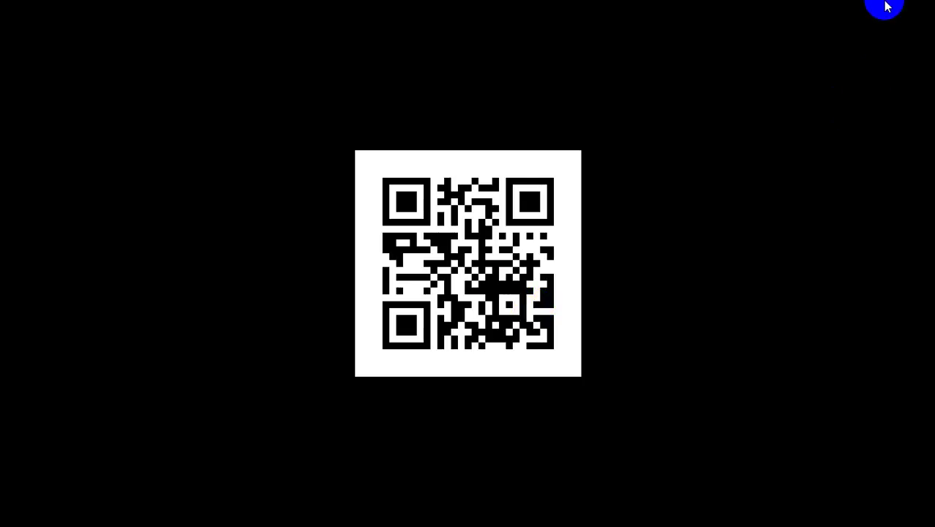
Send the displayed QR code image to Adobe Photoshop CS6
mouse_move(649, 445)
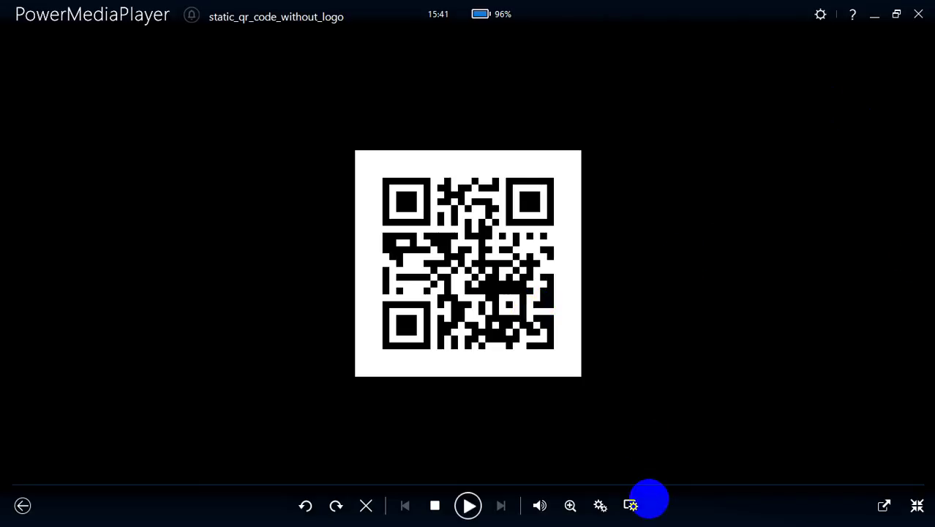
right_click(458, 179)
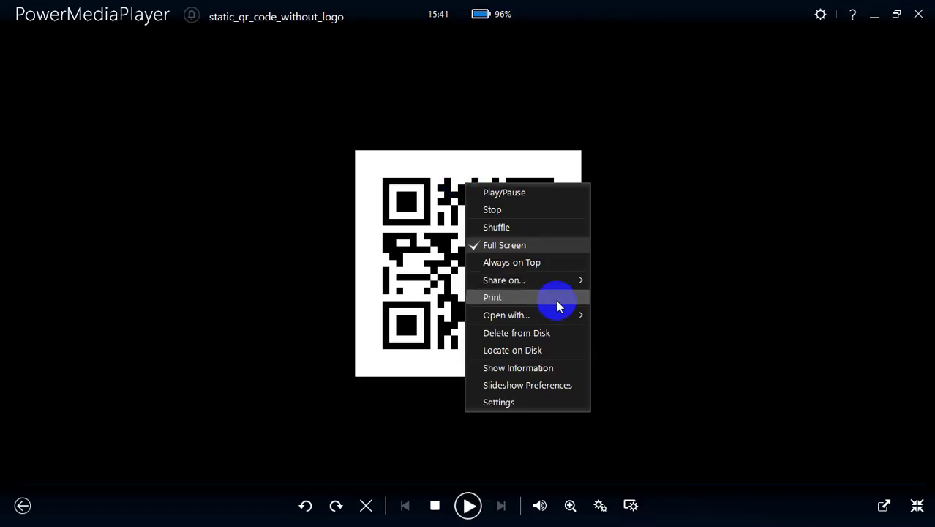
mouse_move(568, 316)
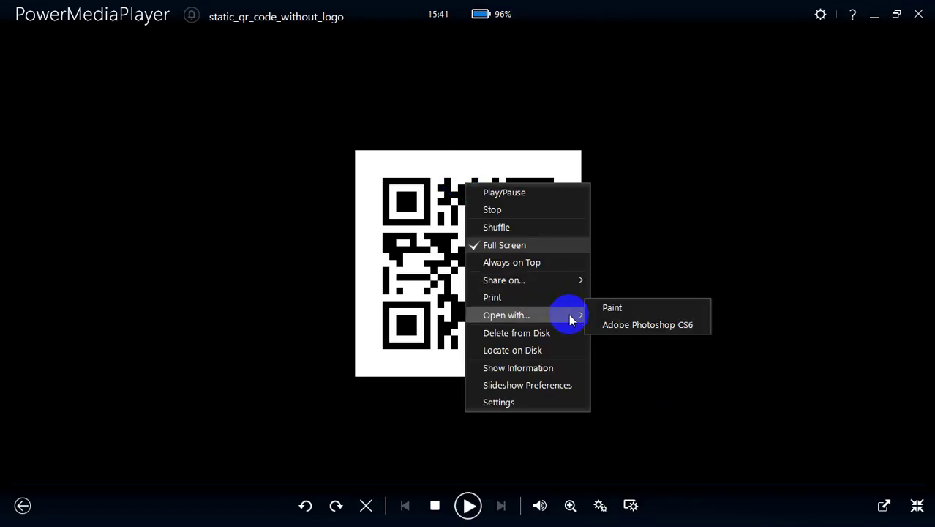
click(635, 326)
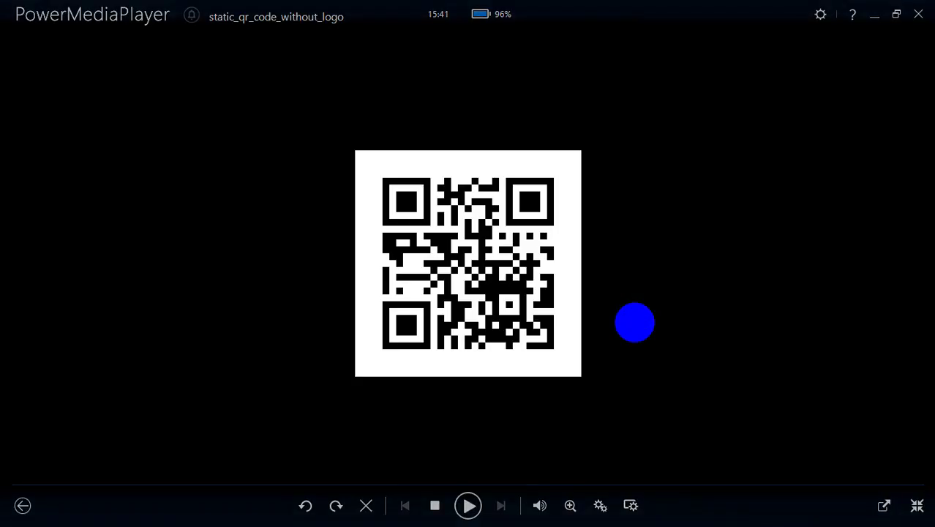